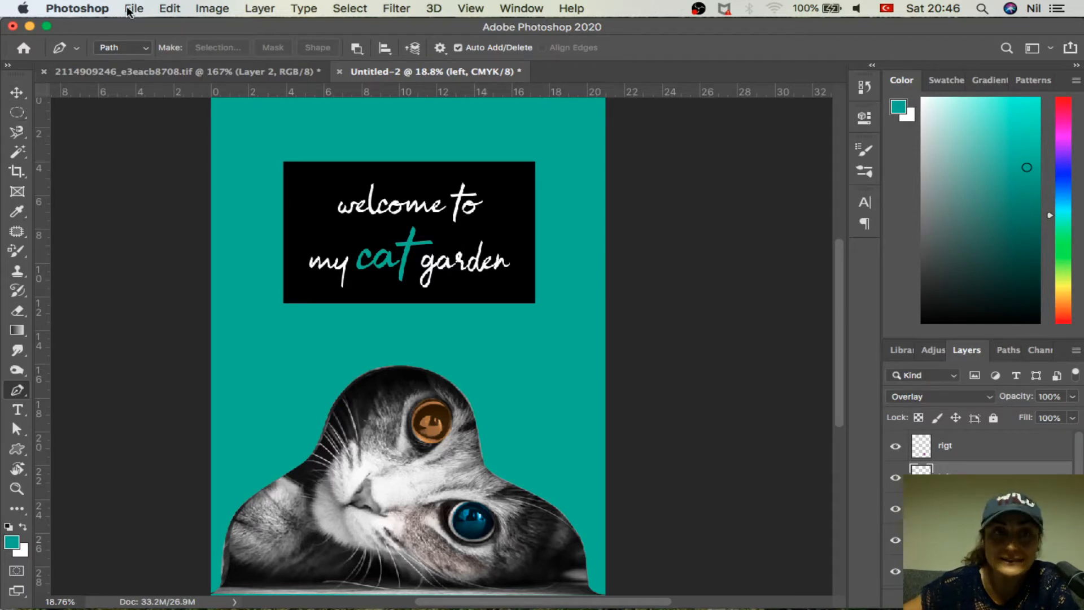
Start a new document and set its size to 210 by 297 millimeters.
click(135, 8)
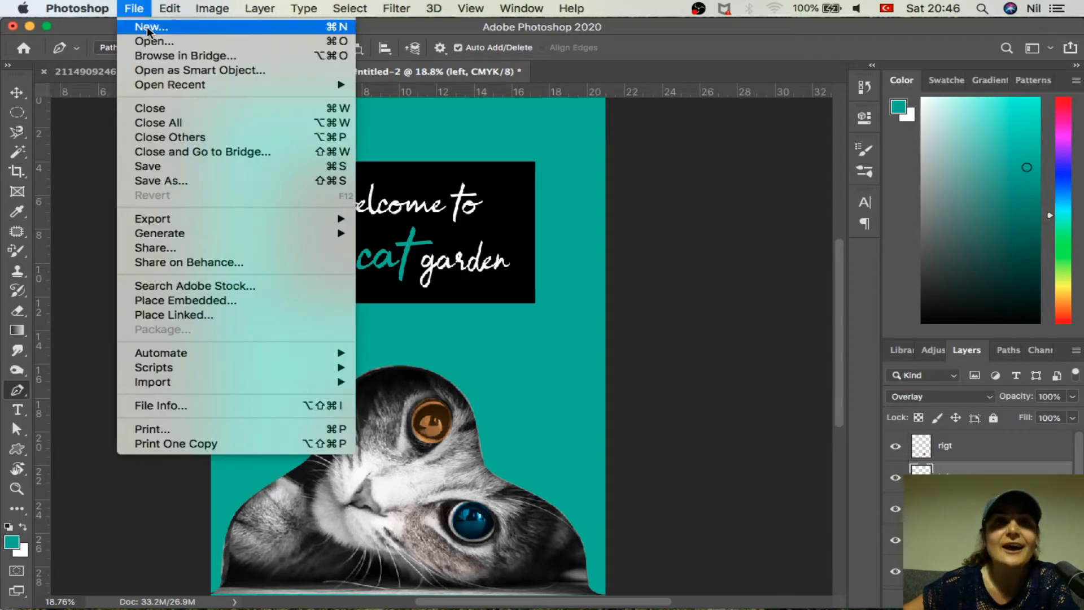
click(147, 26)
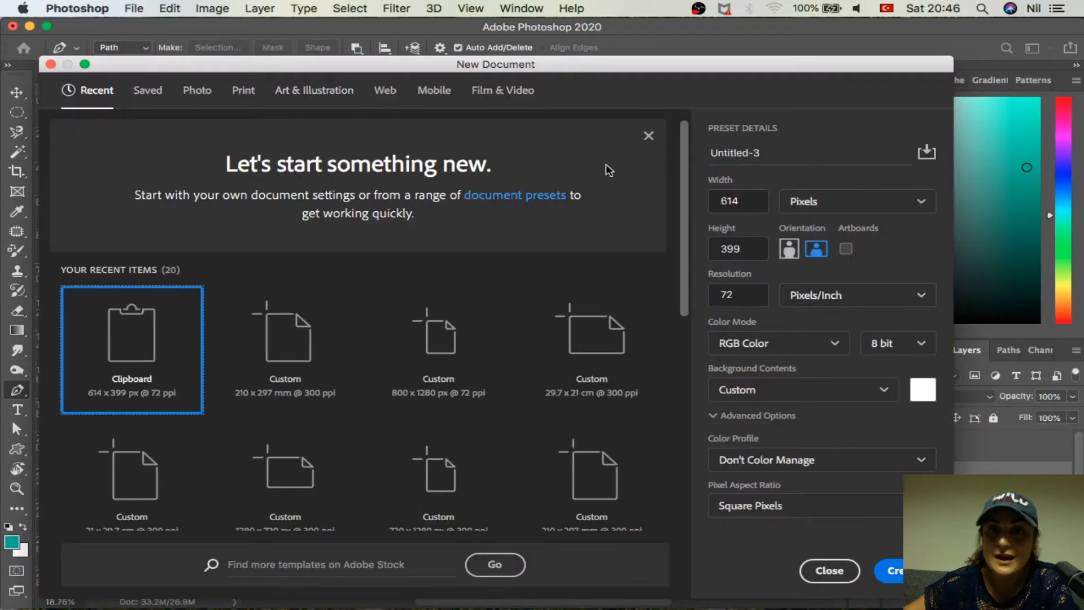
click(824, 204)
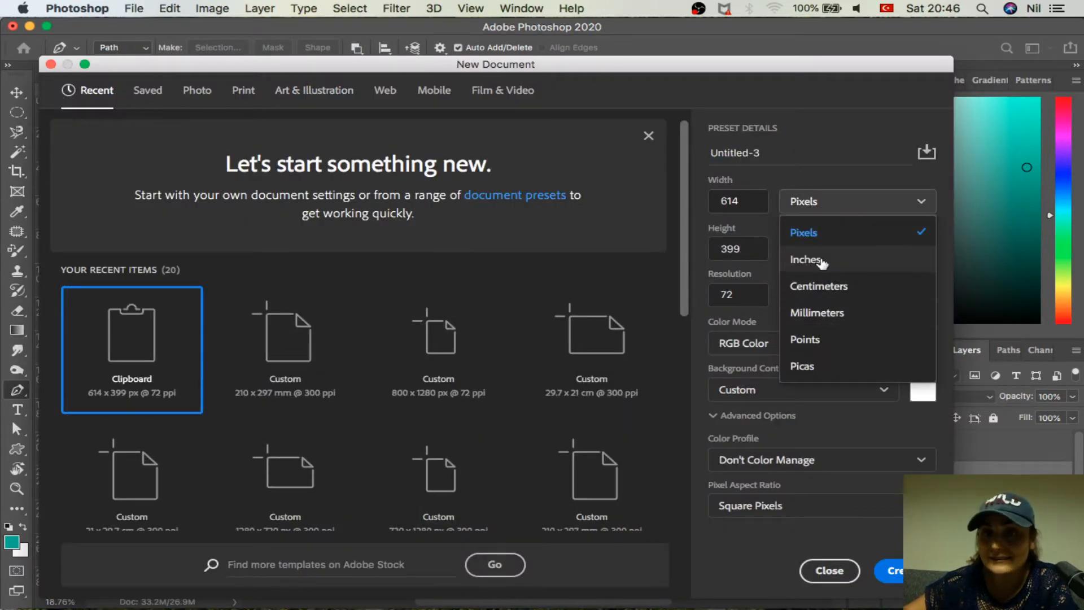
click(830, 314)
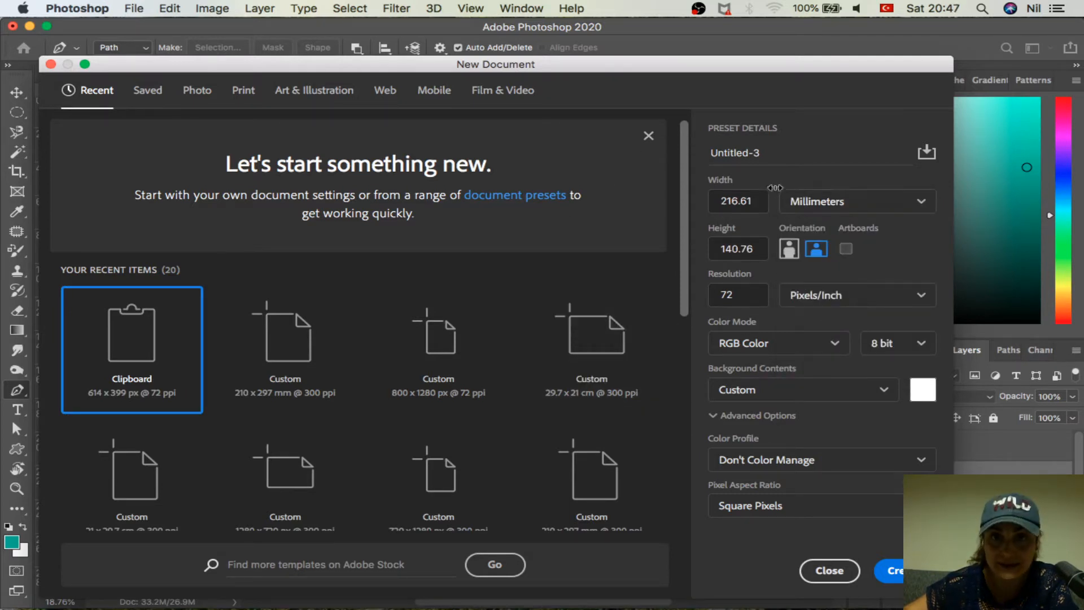
click(756, 194)
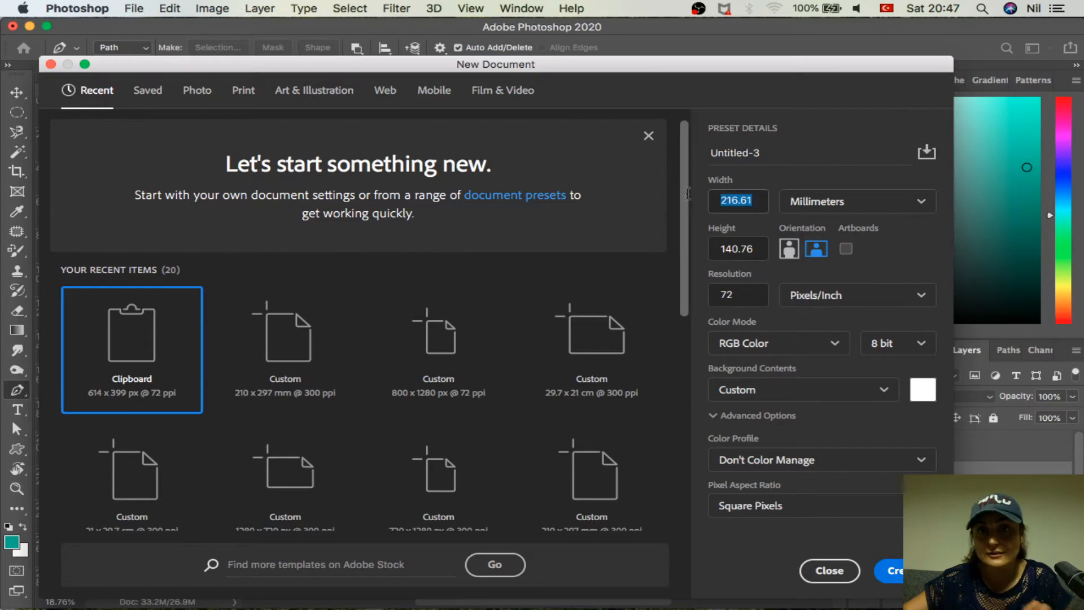
text(210)
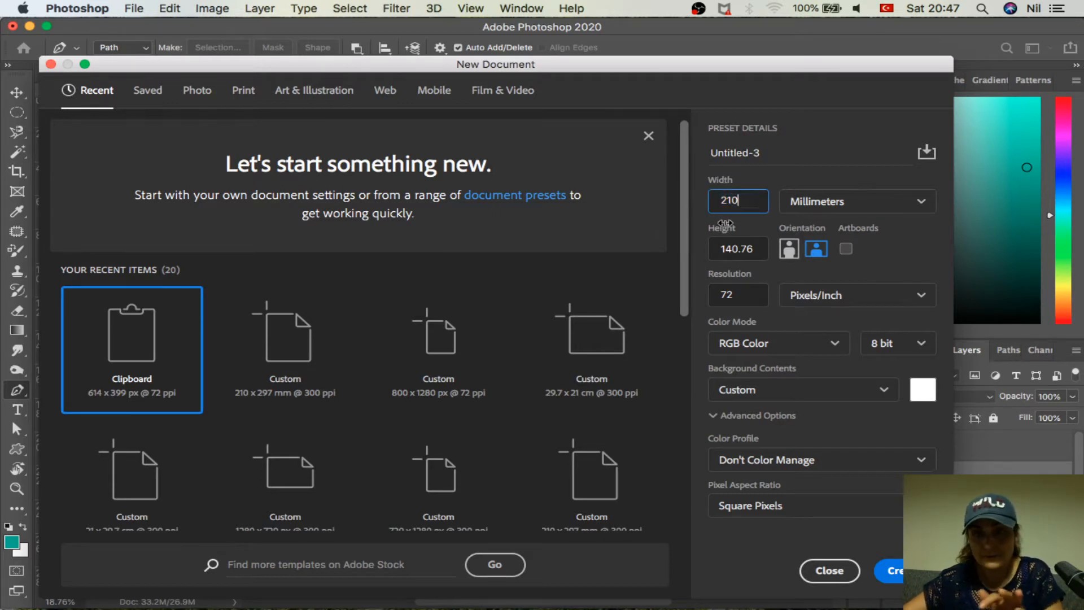
click(617, 234)
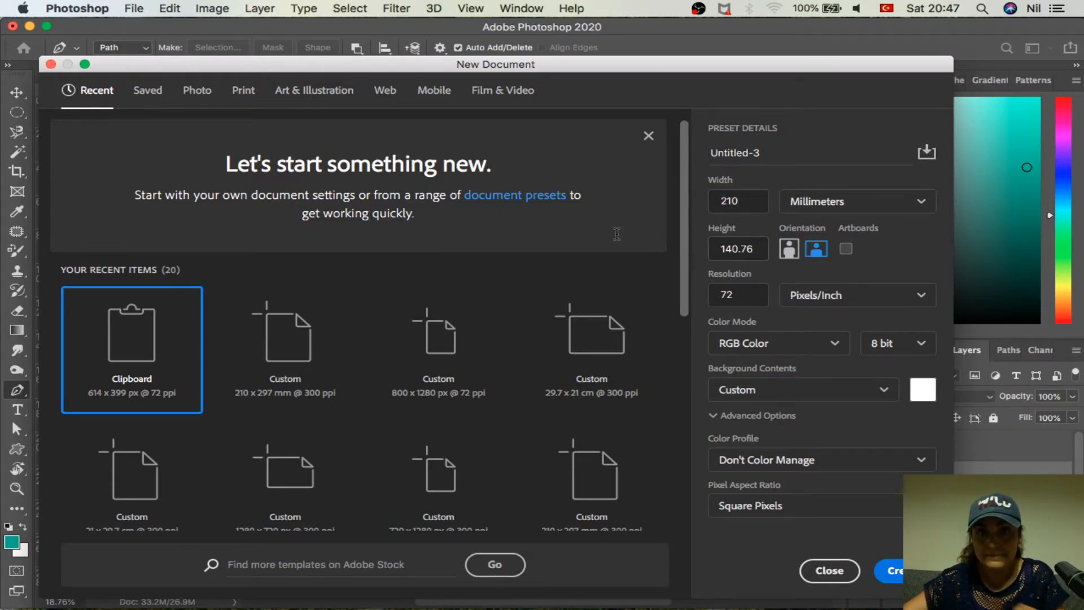
click(755, 252)
text(297)
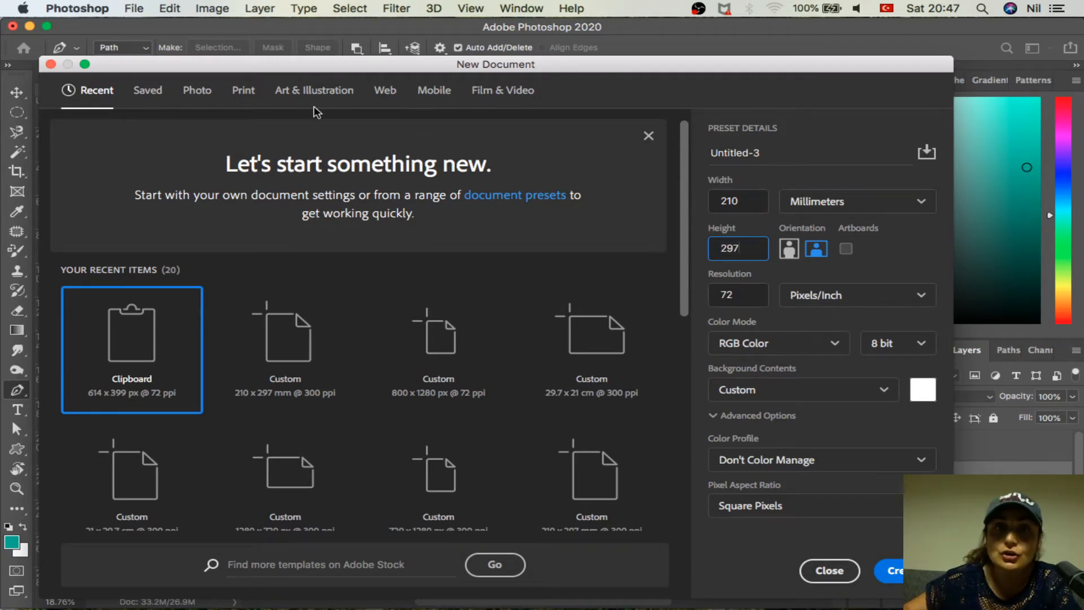
Choose the A4 print preset and expand the list to all blank document presets.
click(232, 88)
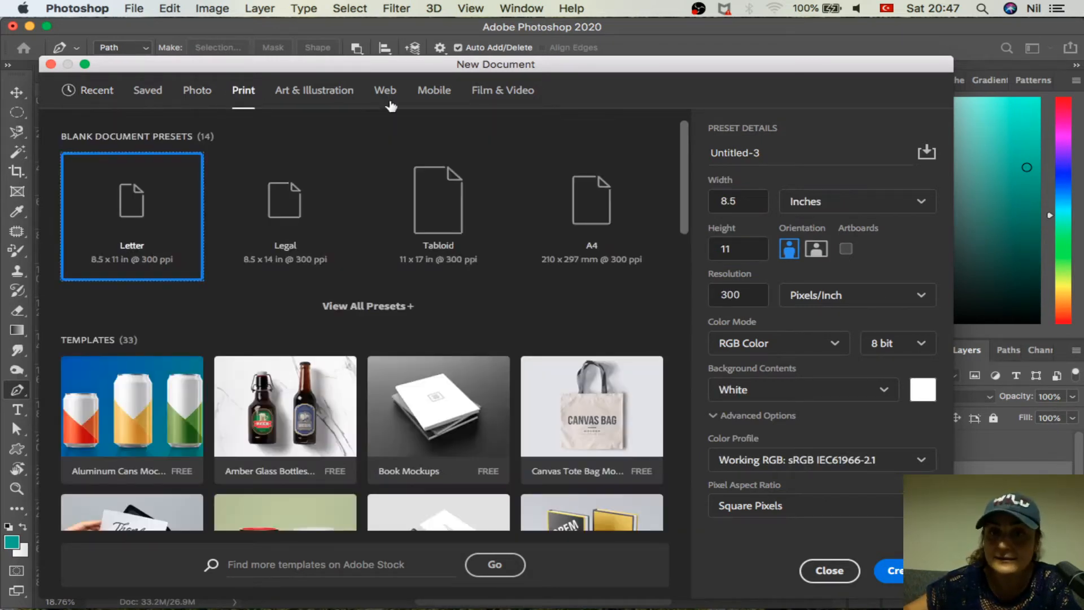
click(286, 195)
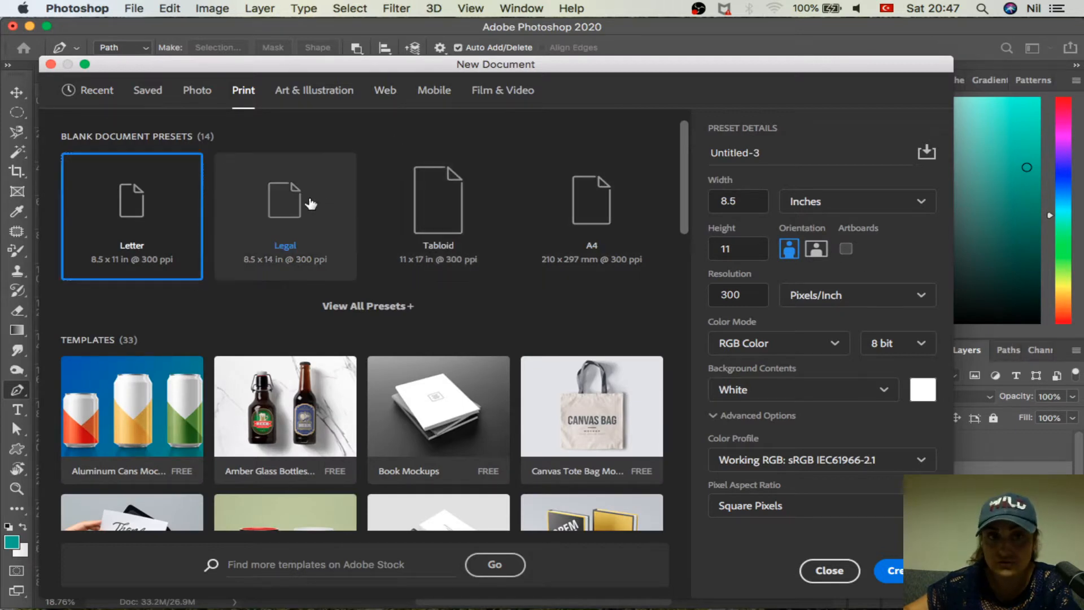
click(456, 211)
click(593, 215)
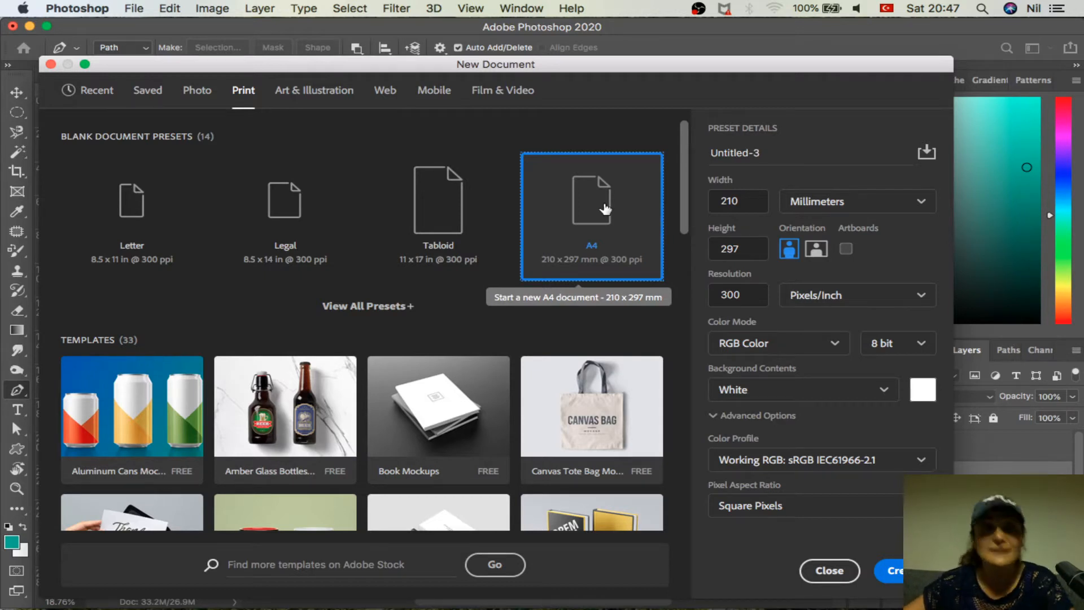
click(367, 306)
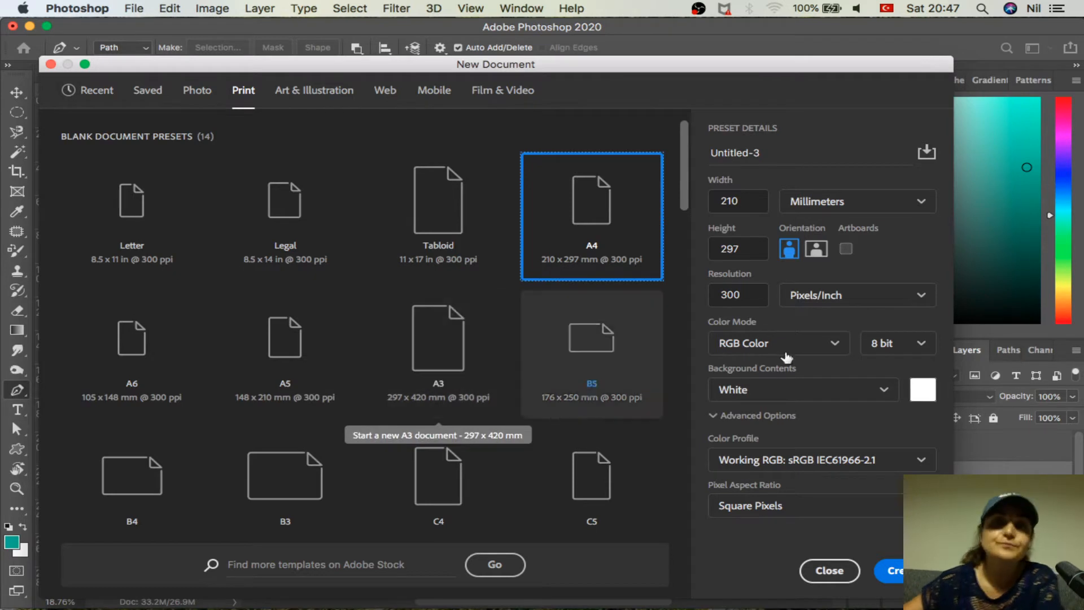
Try a custom page of 100 by 100 mm at 100 pixels/inch, with the size units switched to centimeters.
double_click(761, 202)
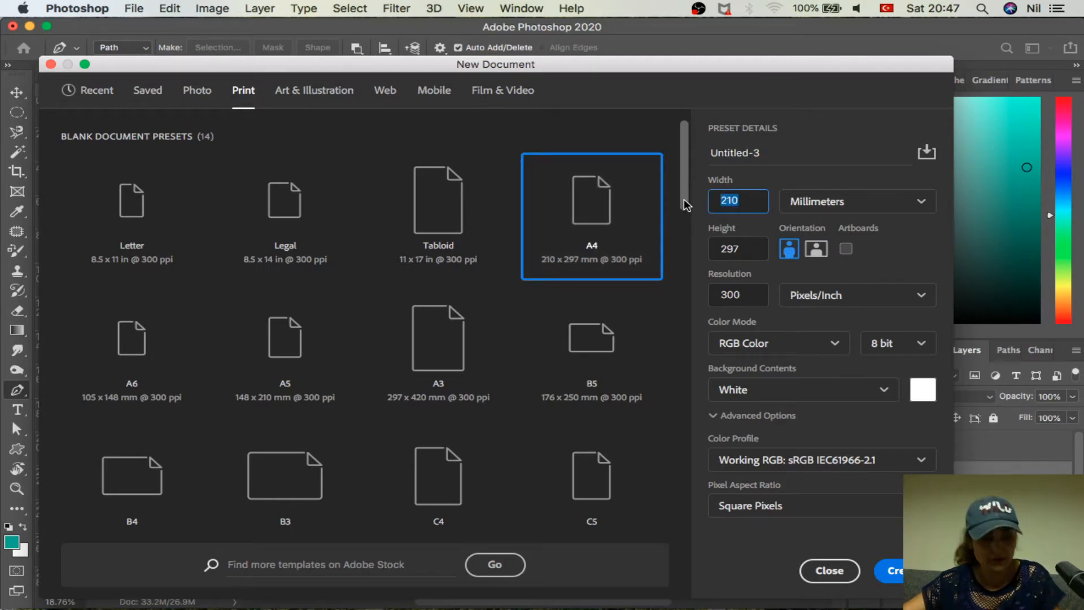
text(100)
double_click(742, 247)
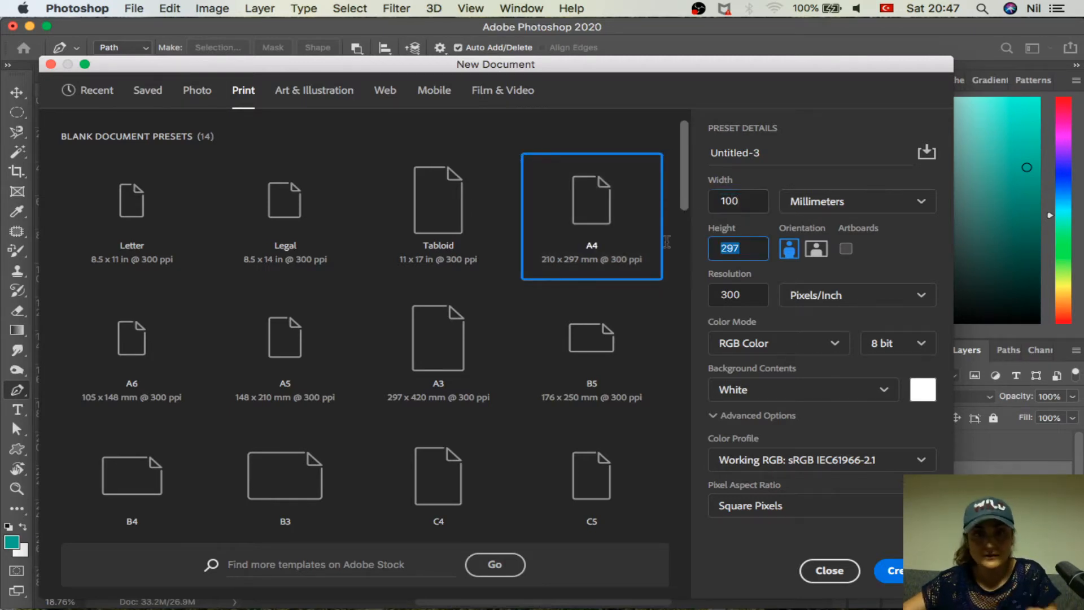
text(100)
click(858, 203)
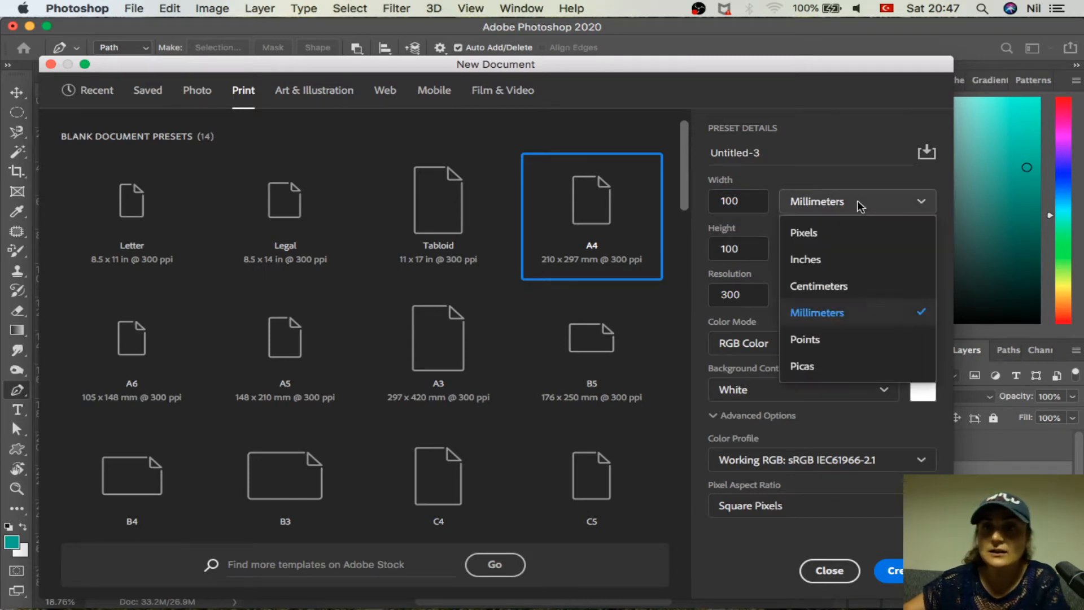
click(840, 280)
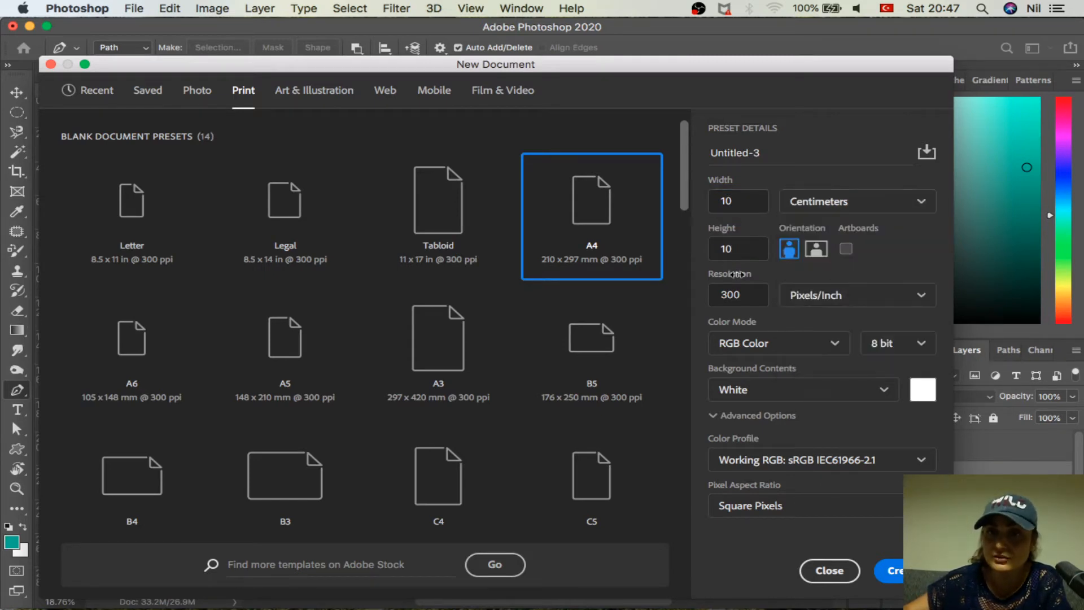
drag(744, 298, 703, 299)
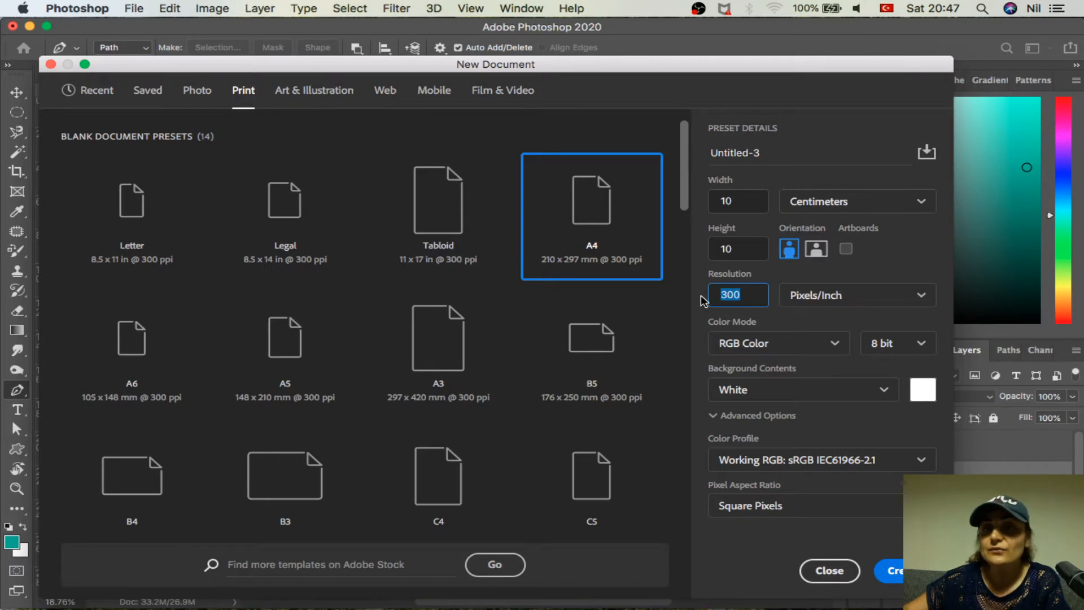
text(1)
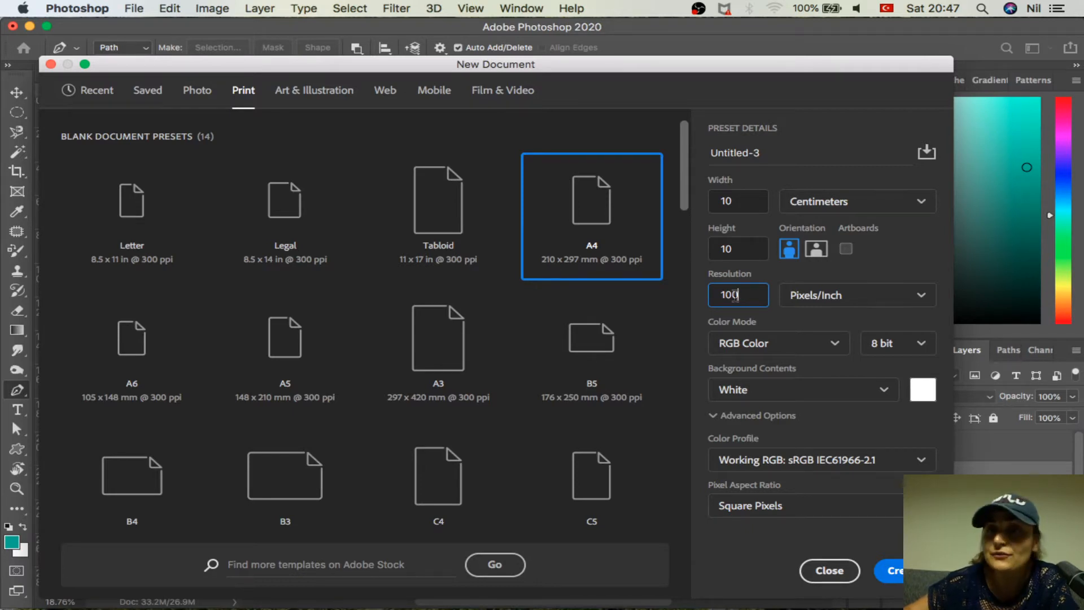
Try the Tabloid and A3 print presets, and return the new document to the A4 preset.
click(607, 214)
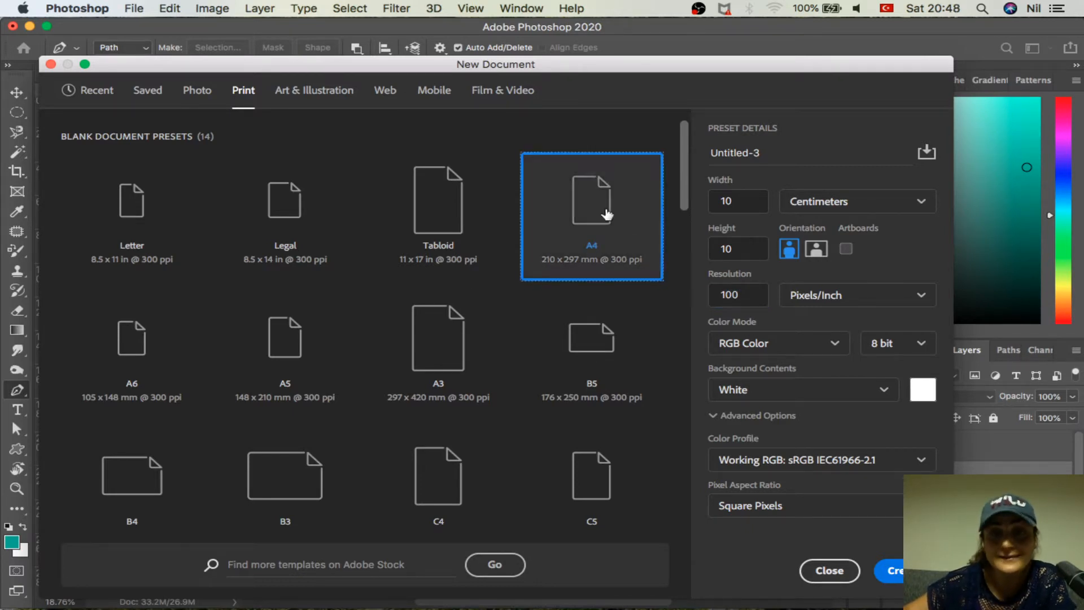
click(431, 201)
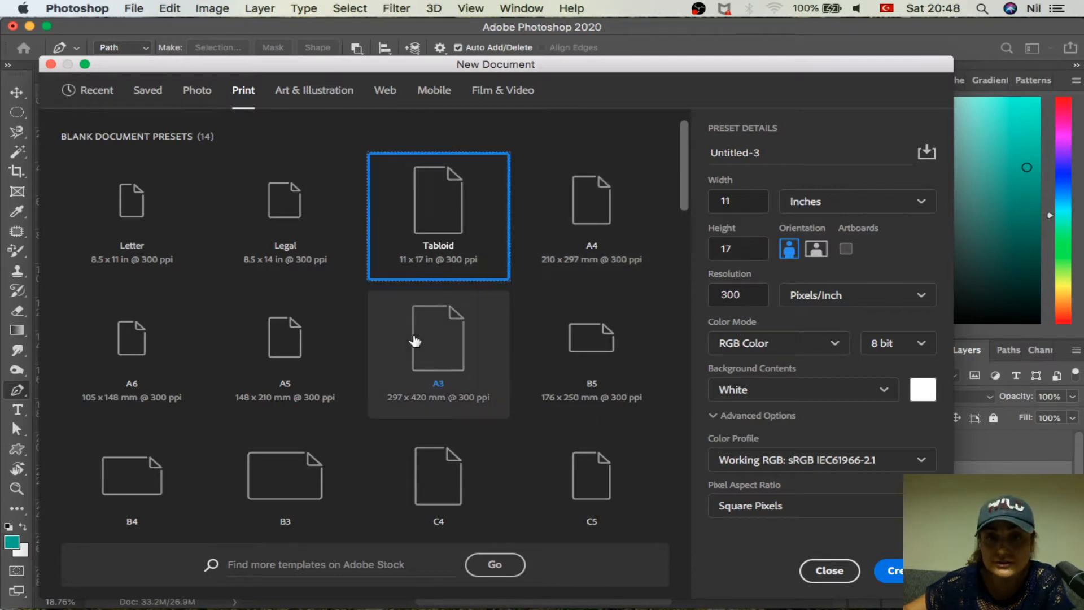
click(414, 340)
click(595, 228)
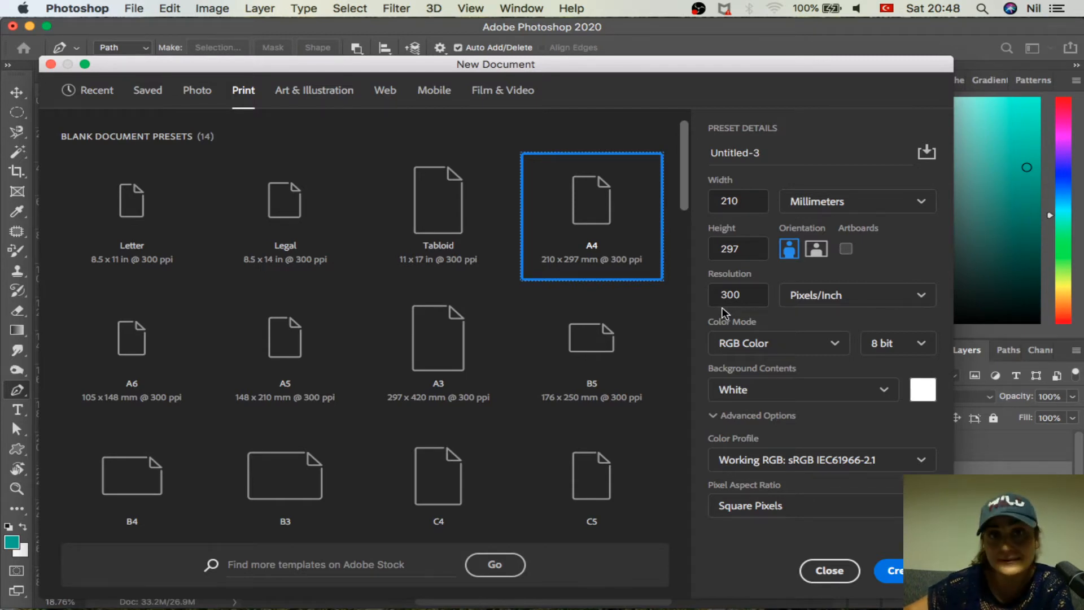
View the available resolution units and color modes for the new document.
click(813, 299)
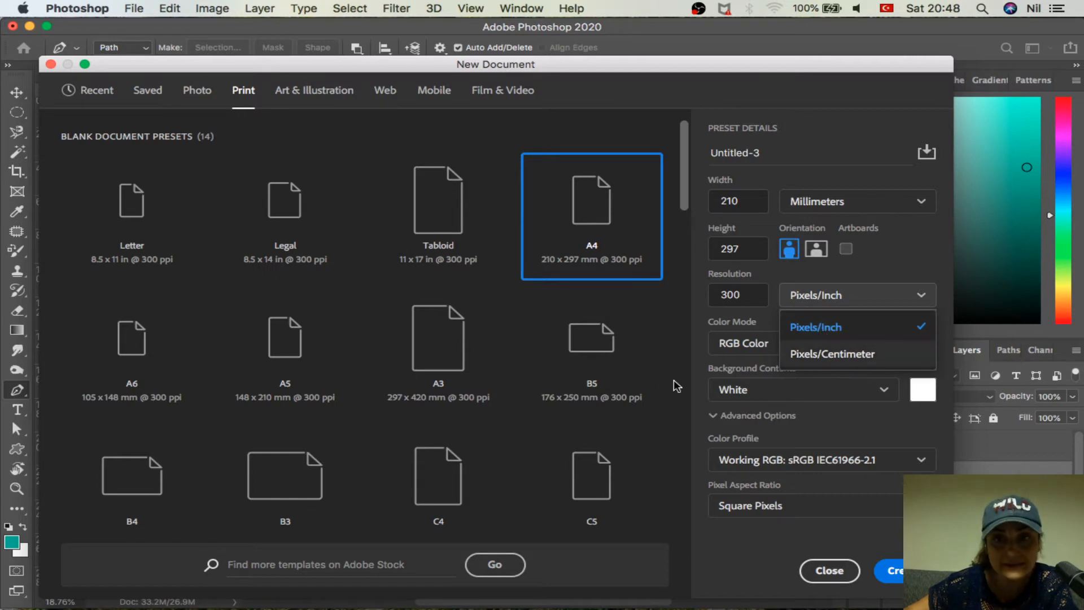
click(756, 340)
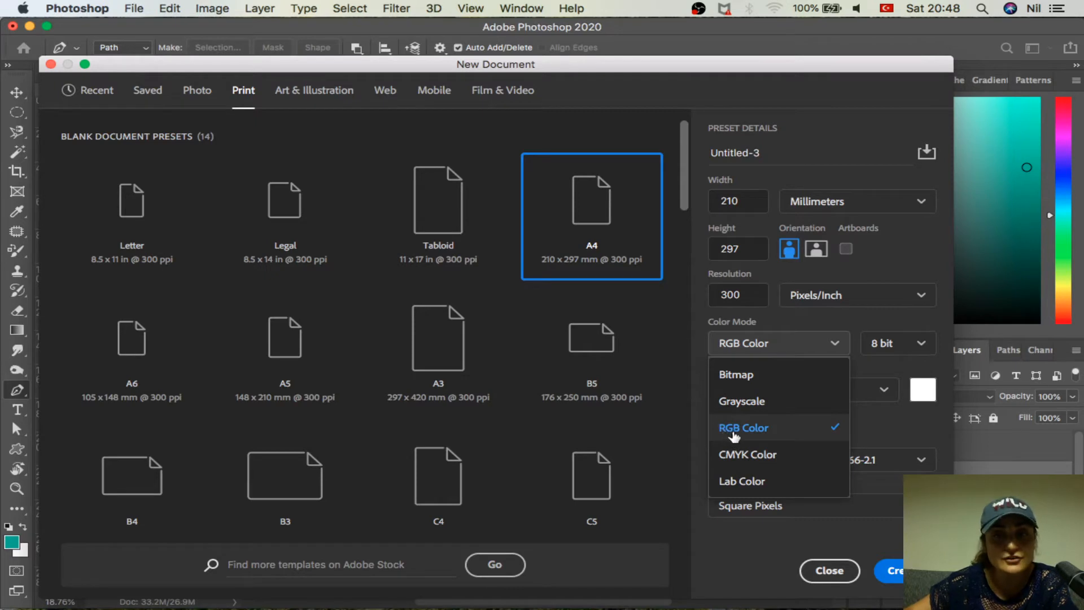
click(942, 399)
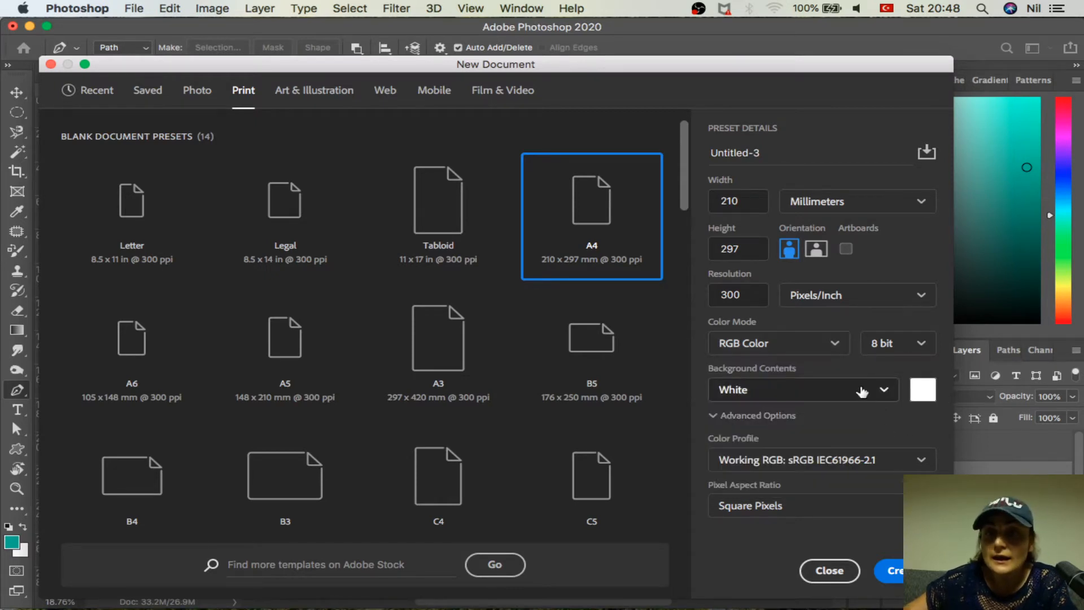
Set the background contents to a custom teal color and create the A4 document.
click(866, 395)
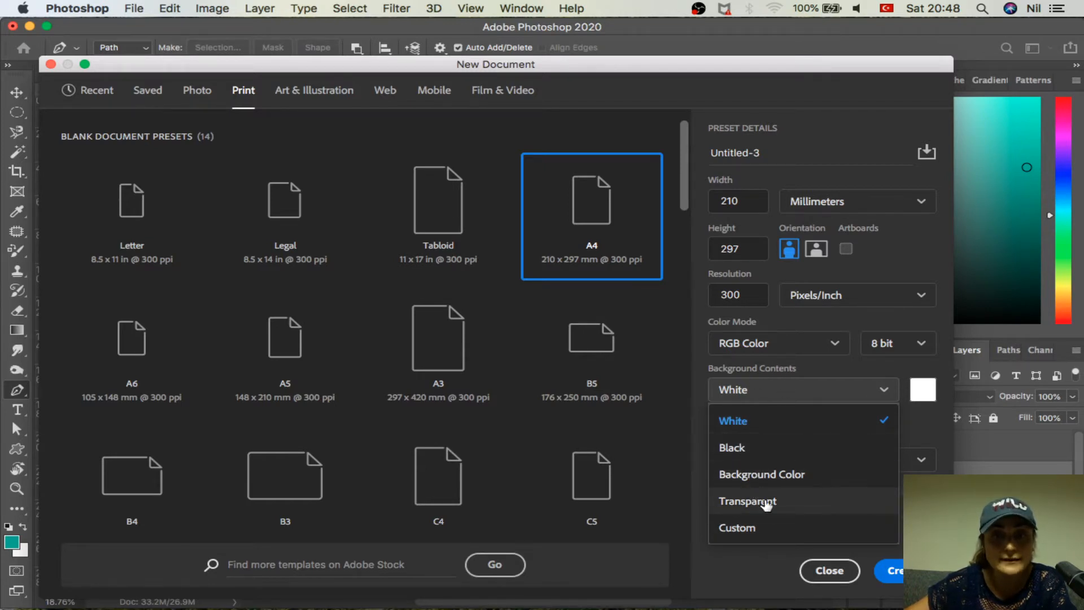
click(737, 528)
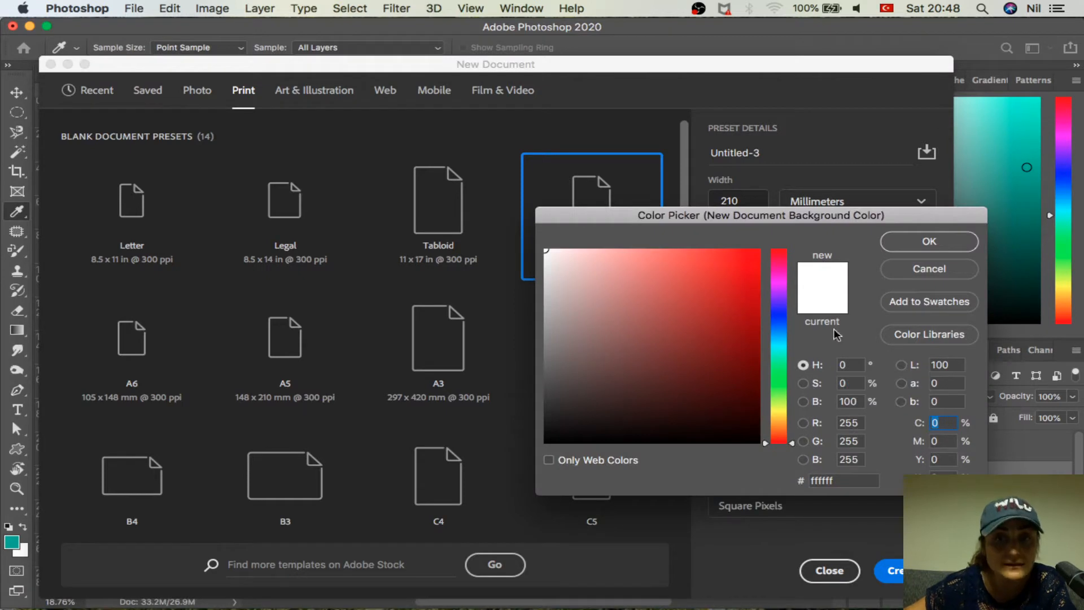
click(778, 365)
drag(717, 289, 712, 322)
drag(782, 345, 786, 344)
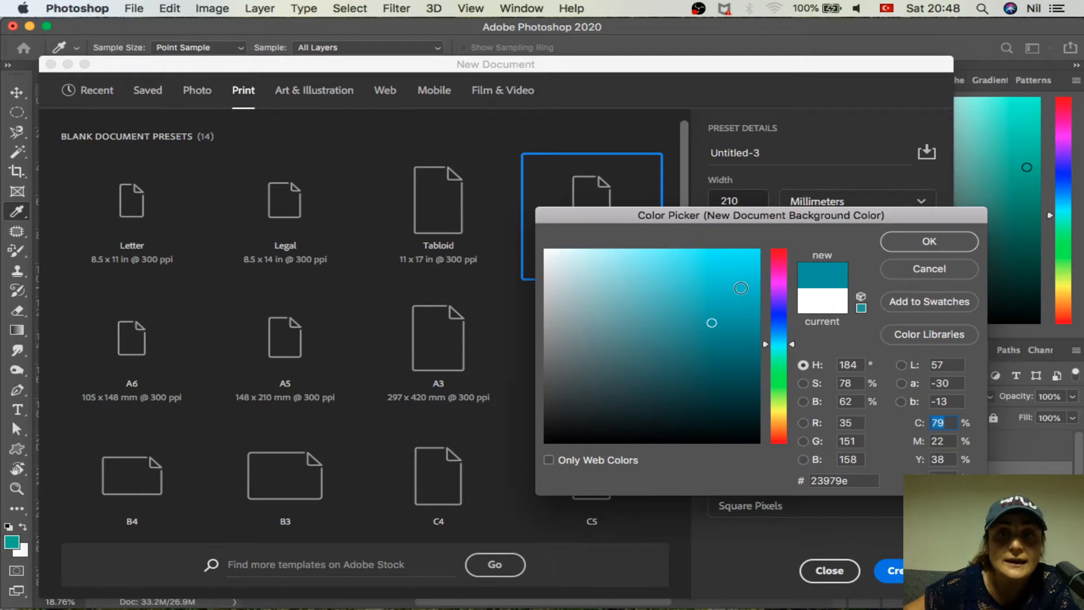
mouse_move(741, 288)
mouse_down()
mouse_move(787, 265)
mouse_move(871, 273)
mouse_move(862, 258)
mouse_move(866, 276)
mouse_move(862, 265)
mouse_move(850, 273)
mouse_move(855, 260)
mouse_move(853, 274)
mouse_move(821, 277)
mouse_move(815, 387)
mouse_move(748, 283)
mouse_move(725, 322)
mouse_move(644, 282)
mouse_move(623, 321)
mouse_move(709, 308)
mouse_move(709, 316)
mouse_up()
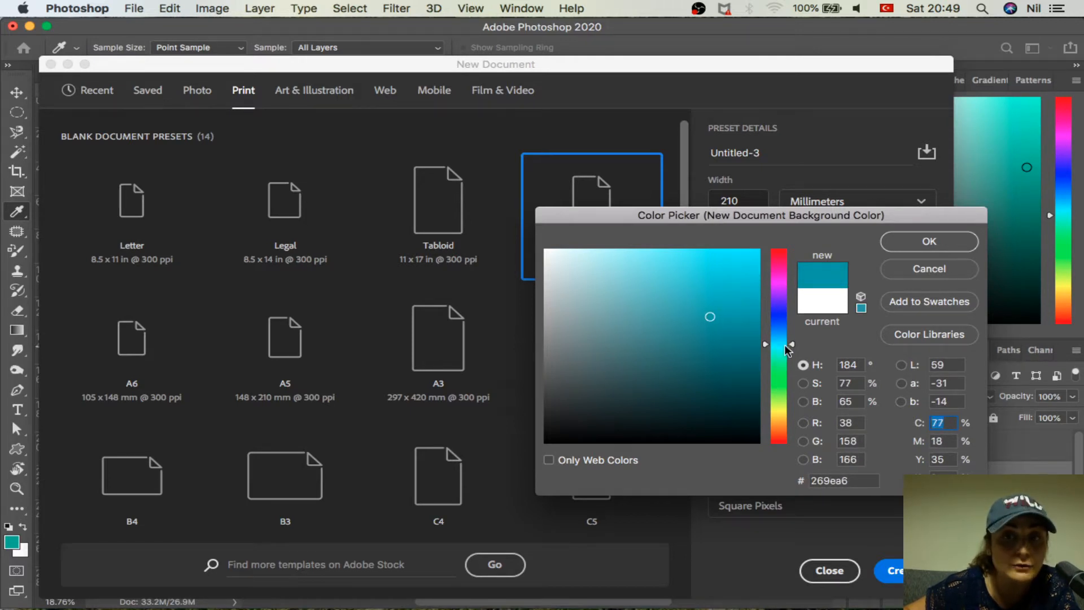
drag(792, 345, 792, 349)
click(918, 239)
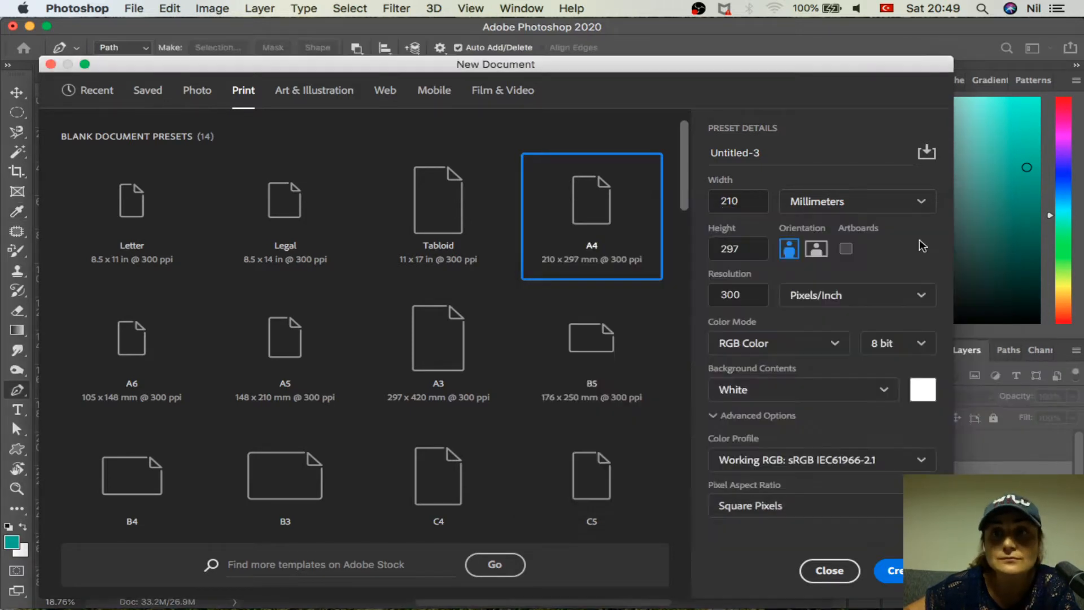
click(899, 570)
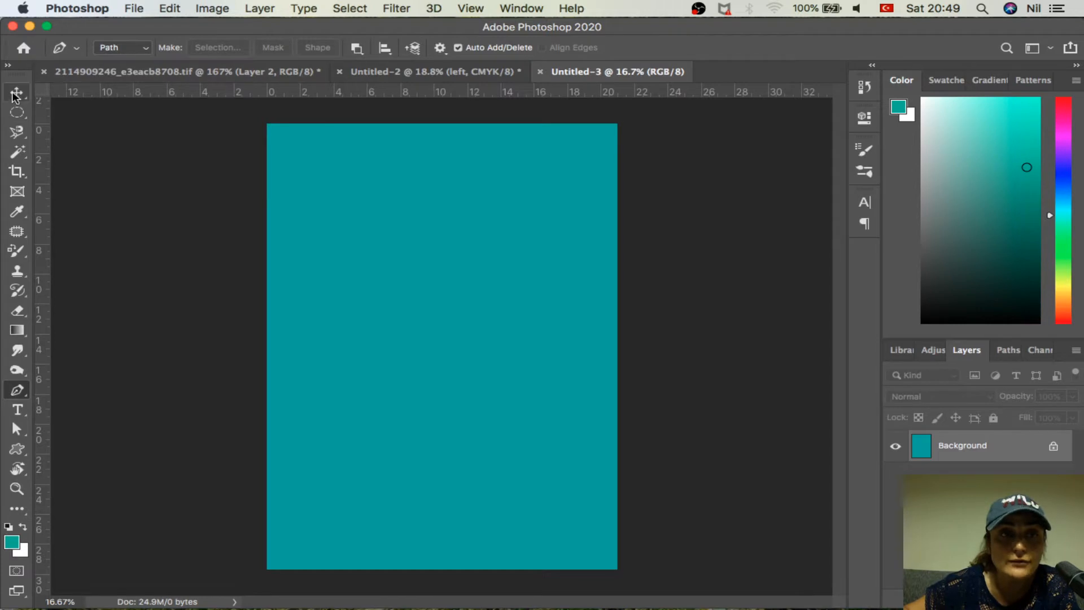
Try to move the locked Background layer with the Move tool.
key(v)
drag(423, 259, 462, 273)
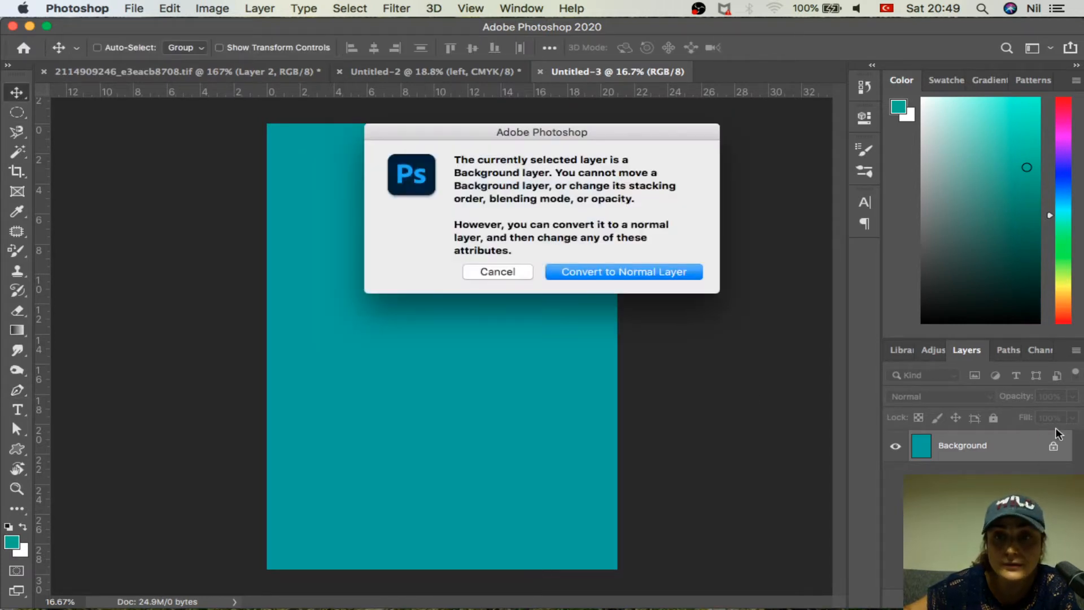
click(477, 269)
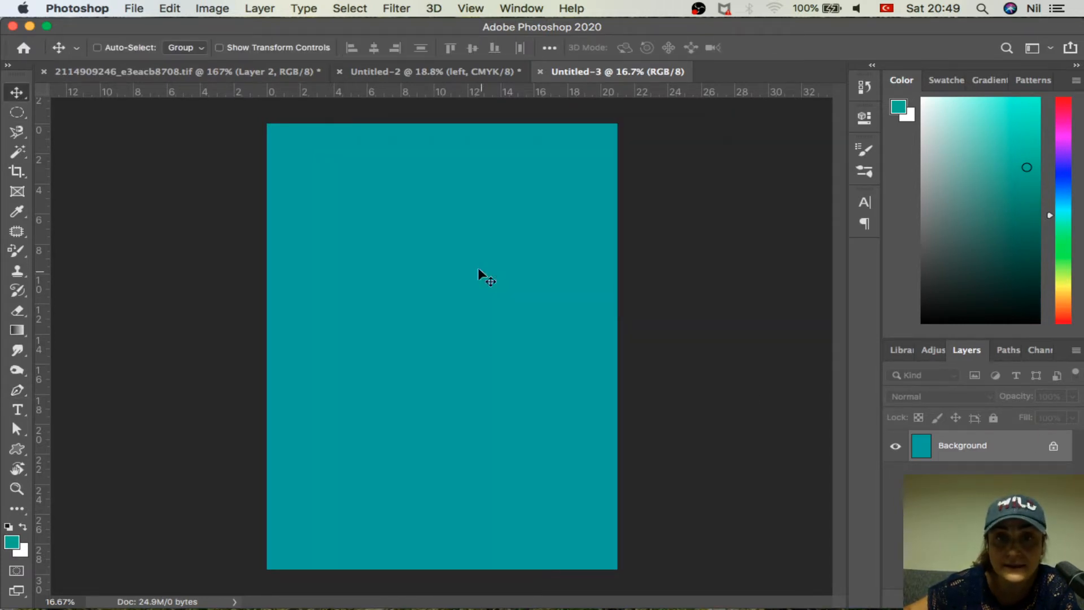
Unlock the Background layer, test it by moving it down and across the canvas, and undo the move.
click(1053, 447)
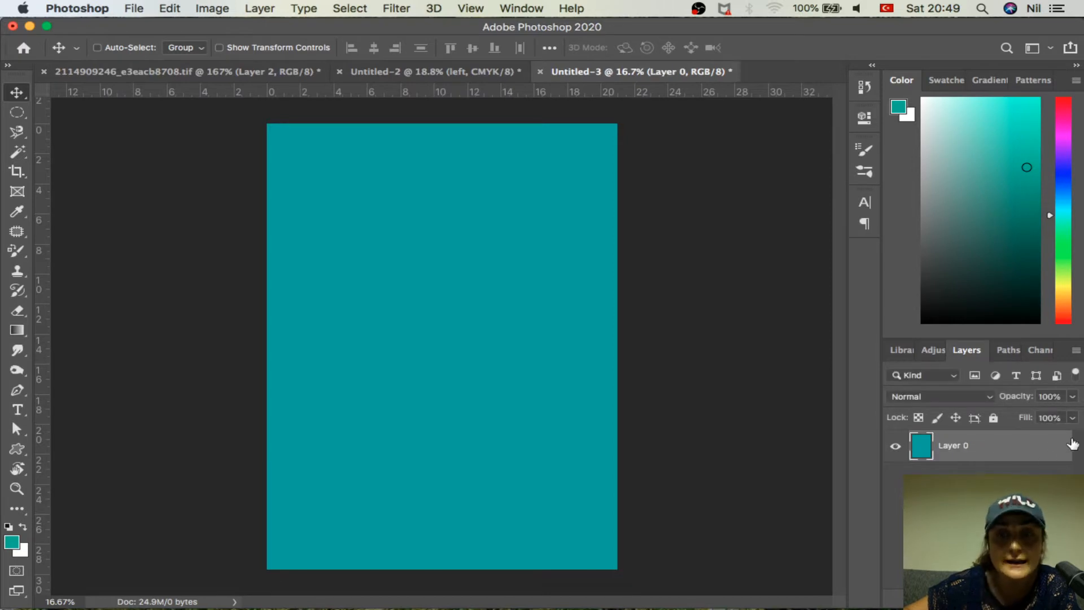
drag(311, 164, 359, 132)
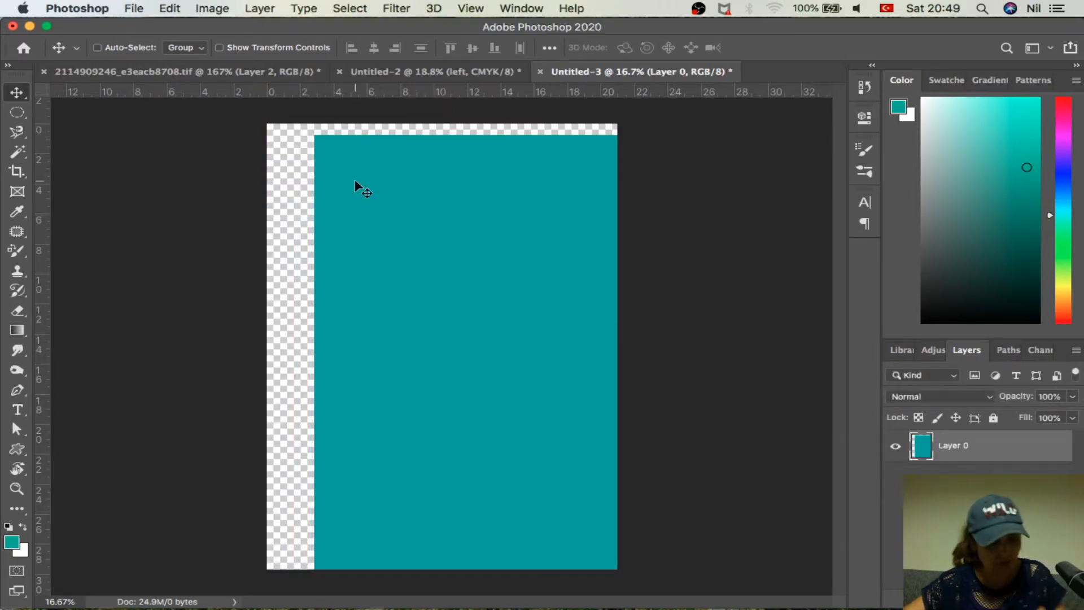
key(super+z)
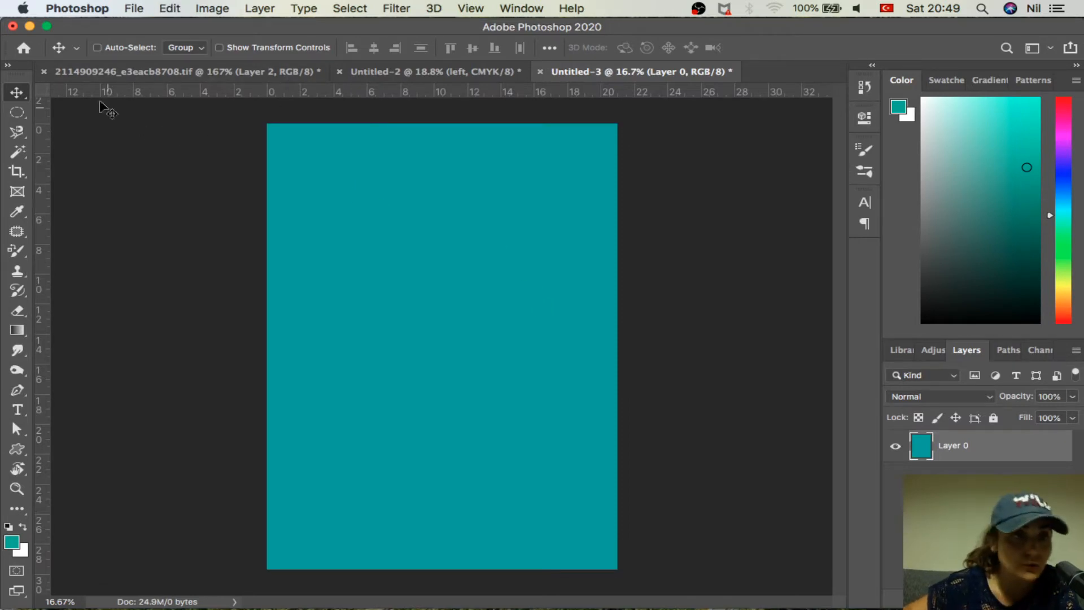
Draw an elliptical marquee selection in the upper part of the teal canvas.
click(17, 112)
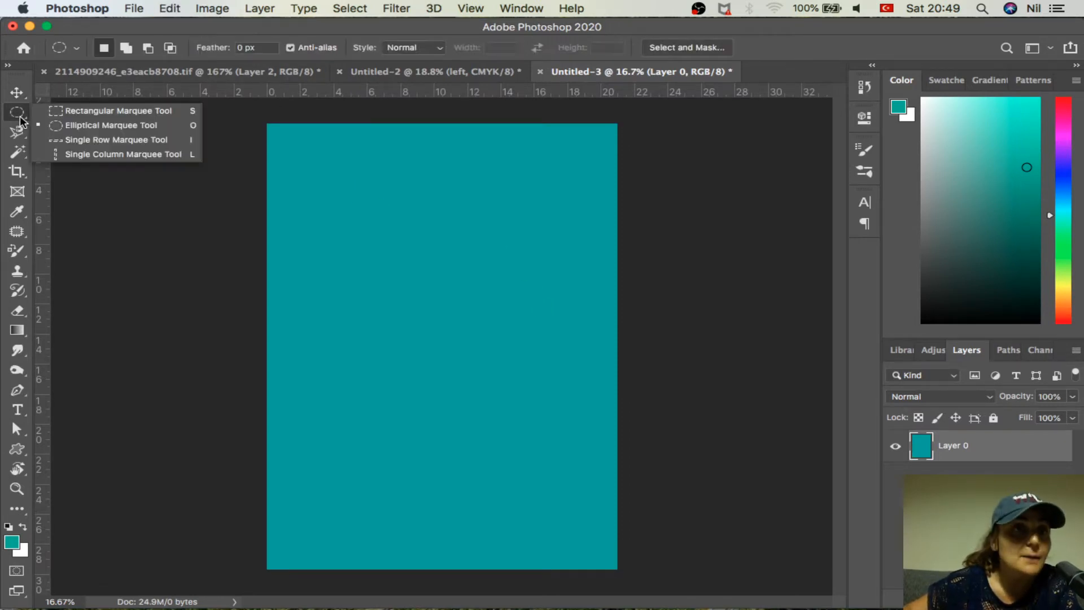
click(83, 124)
drag(441, 172, 586, 341)
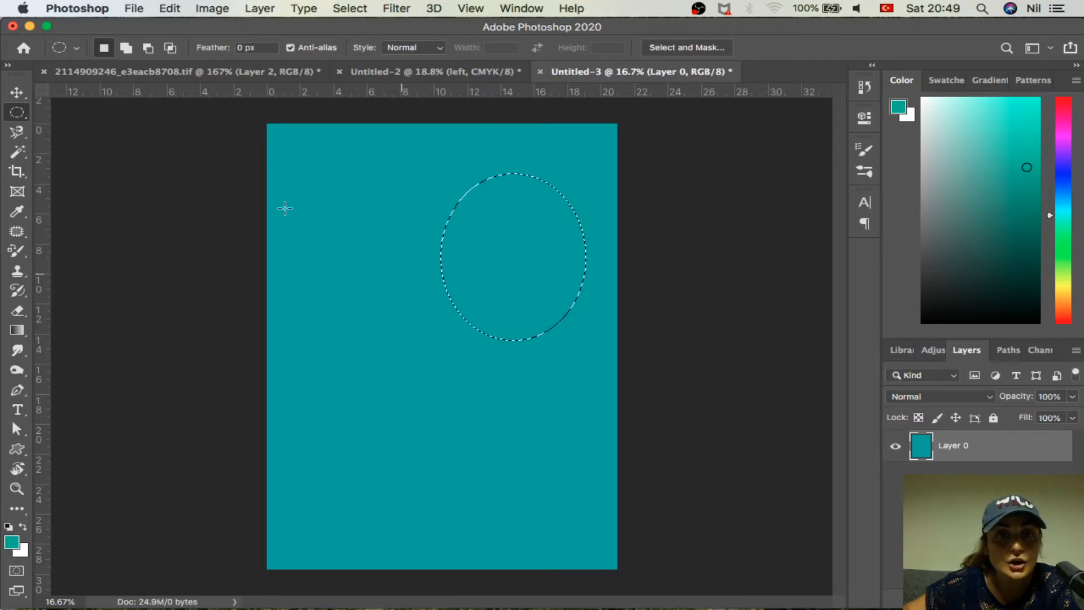
Clear a single pixel row across the upper canvas with the Single Row Marquee, and select another row below the canvas middle.
right_click(17, 111)
click(113, 148)
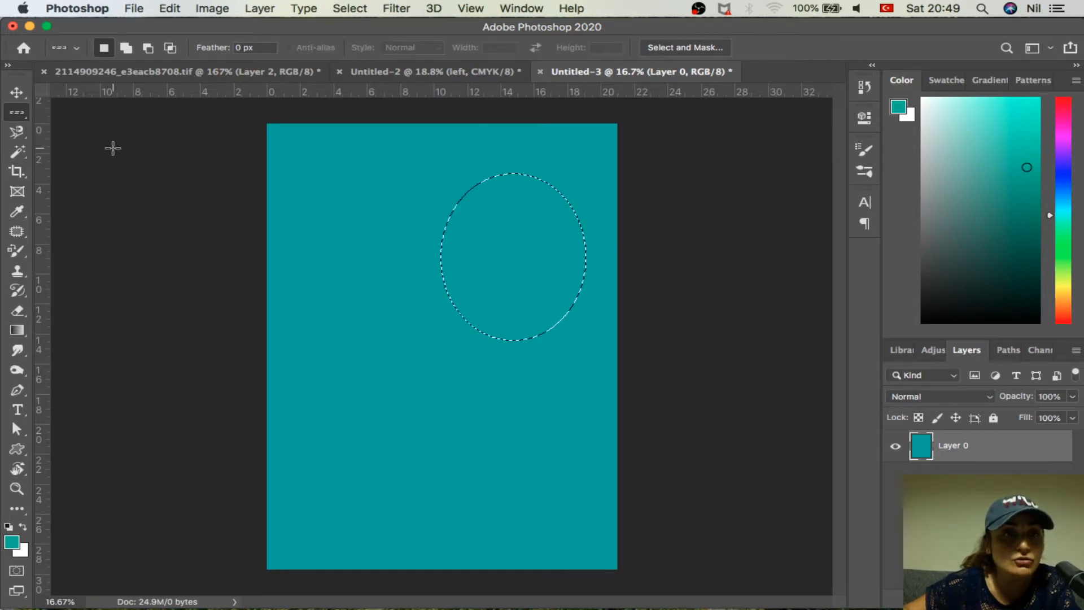
click(406, 199)
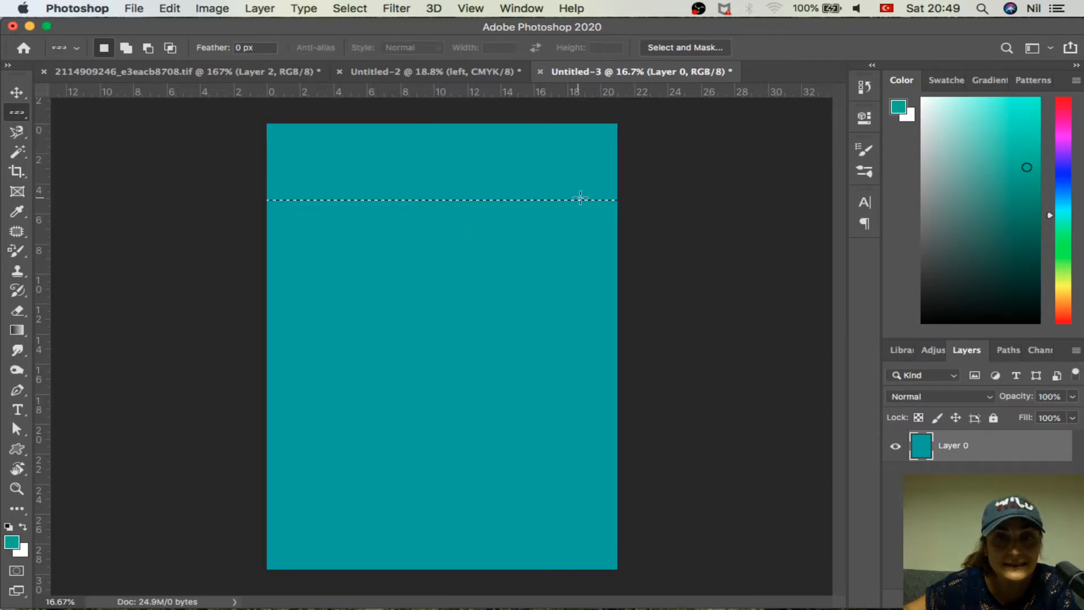
key(Delete)
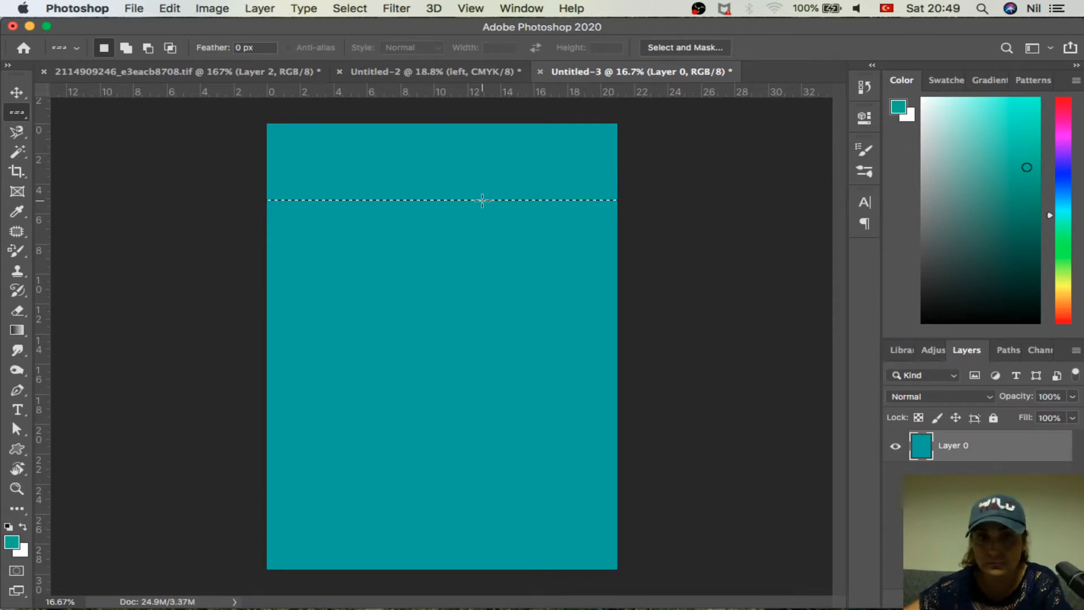
click(252, 374)
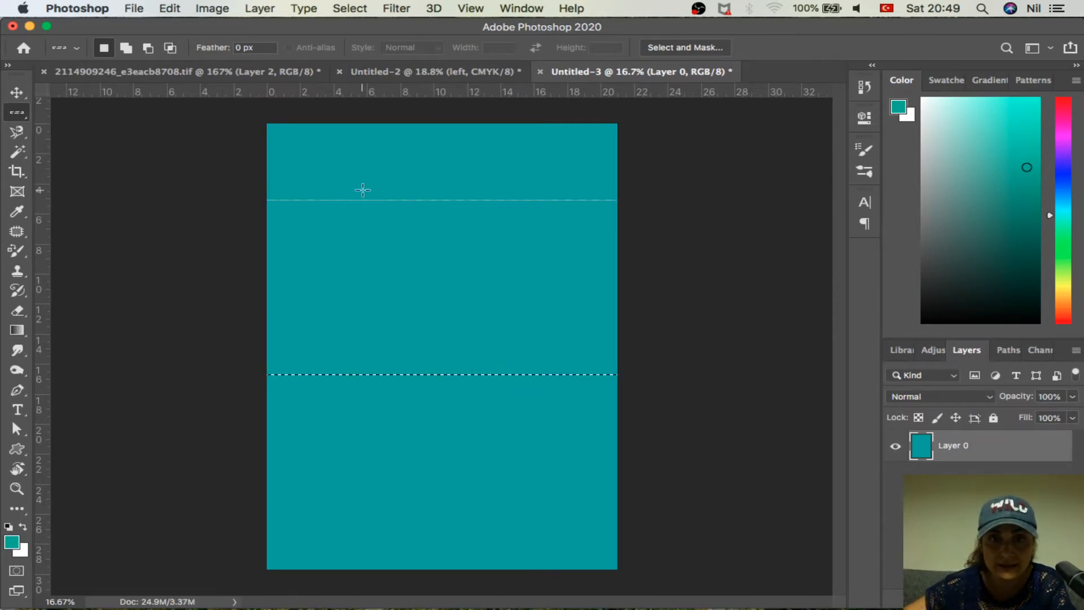
Clear a single pixel column from the layer with the Single Column Marquee and select a second column farther right.
click(17, 115)
click(75, 152)
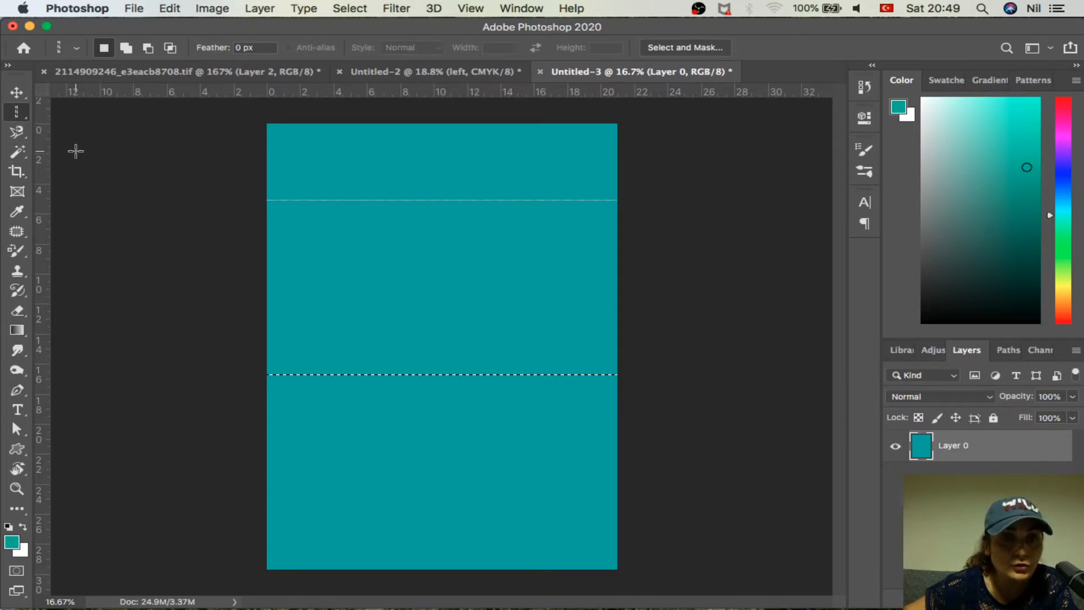
click(396, 216)
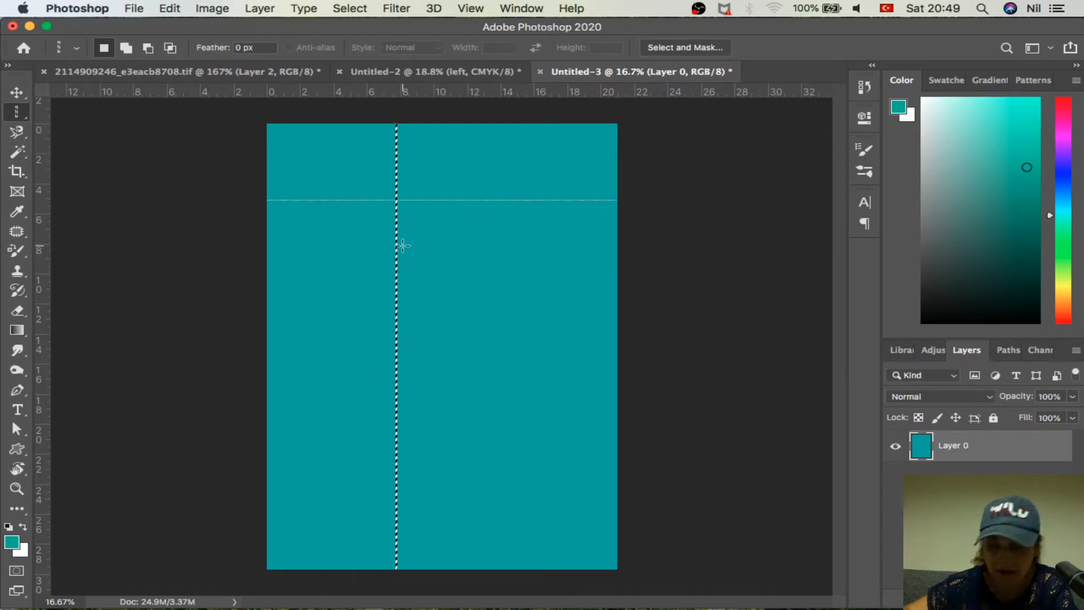
click(529, 316)
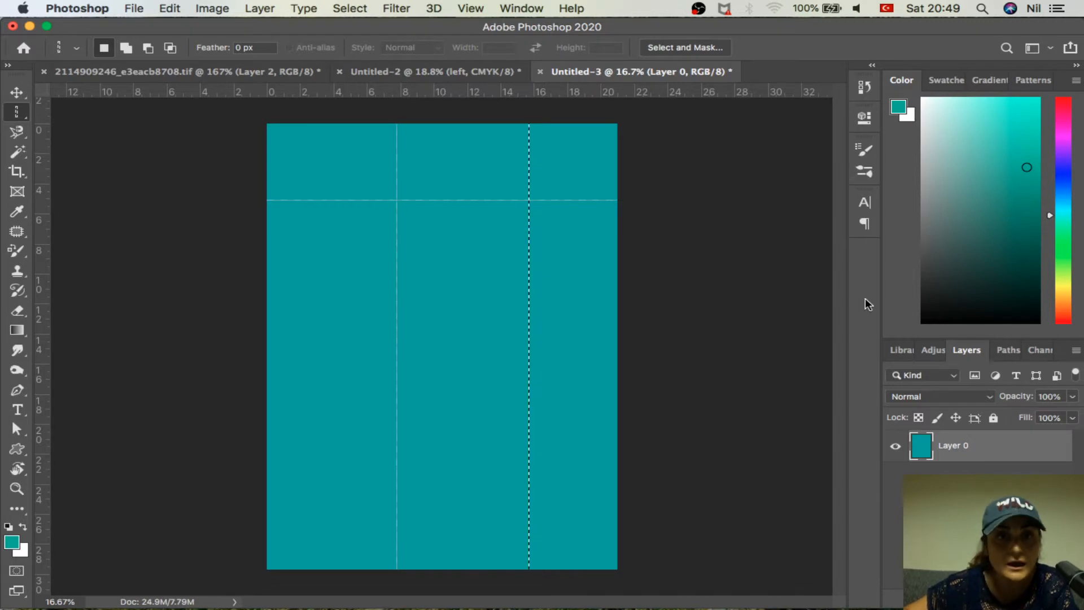
Revert the document's history to the Make Layer state, discarding the marquee selections and cleared lines.
click(868, 91)
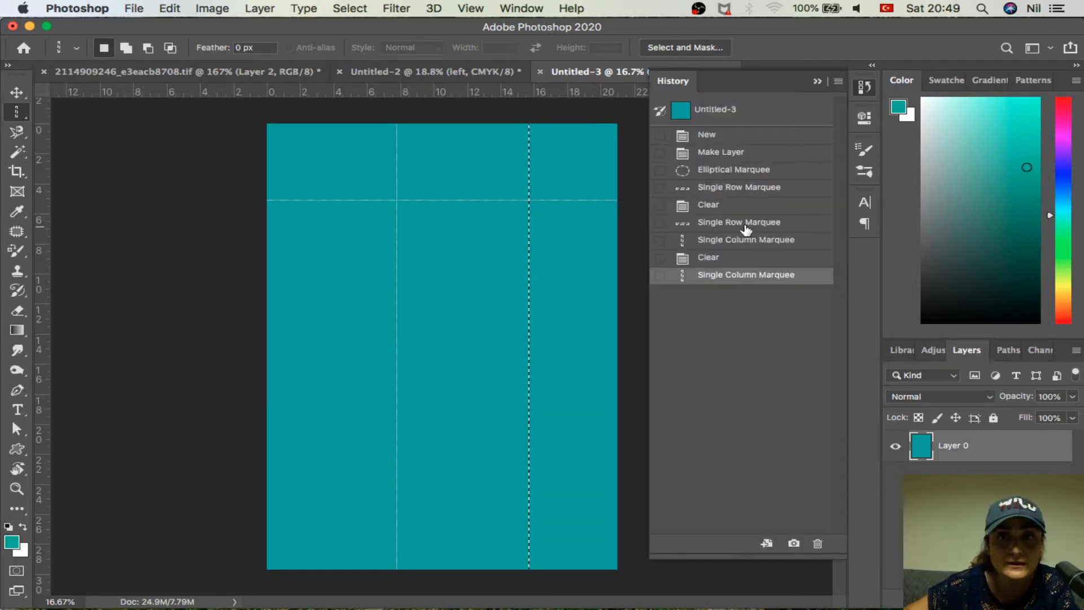
click(740, 206)
click(731, 170)
click(700, 152)
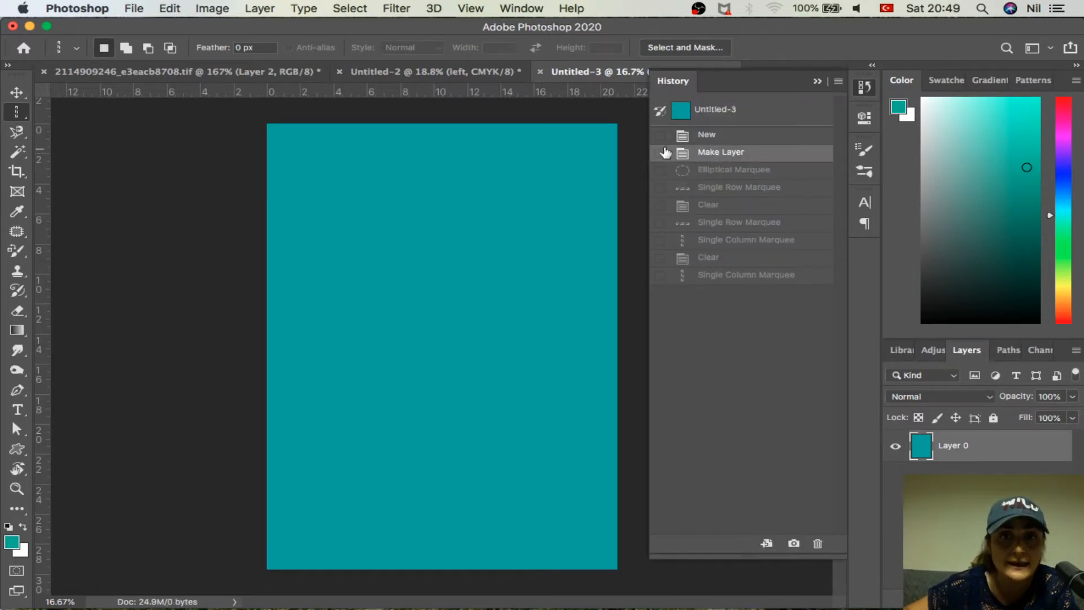
Select a rectangle about 17 by 10 cm in the upper canvas with the Rectangular Marquee and clear its contents.
right_click(17, 112)
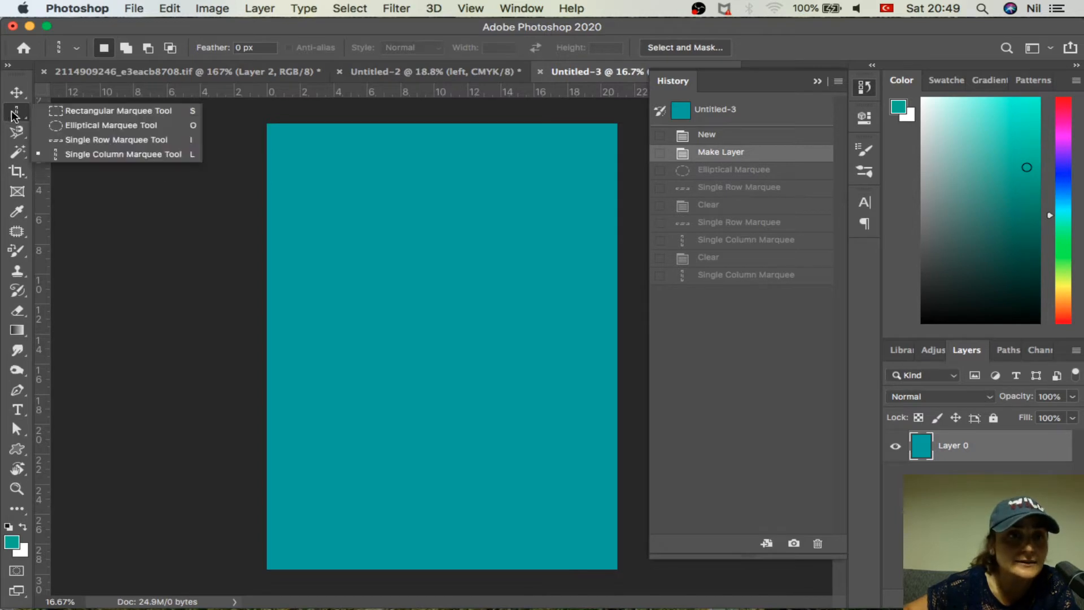
click(71, 113)
drag(297, 168, 581, 314)
key(Delete)
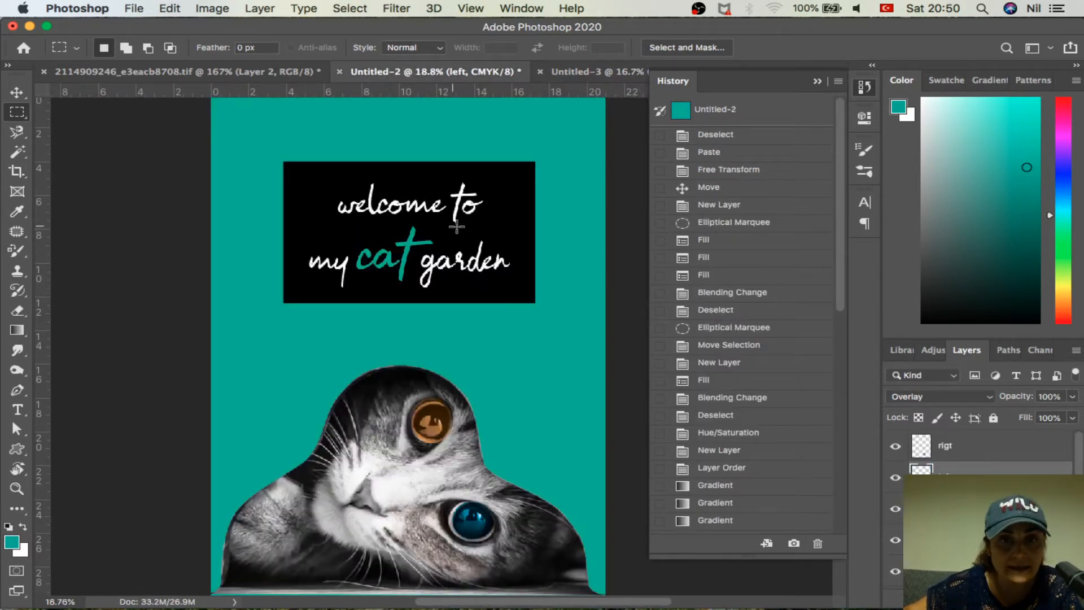
Compare the cleared rectangle with the black text box in the Untitled-2 poster and return to Untitled-3.
click(576, 72)
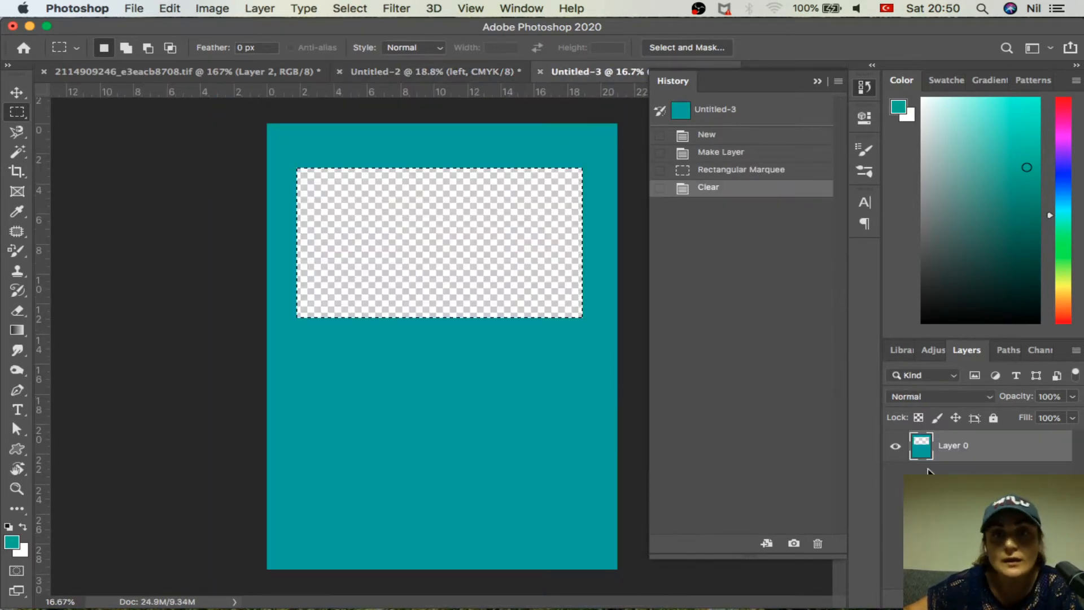
click(435, 73)
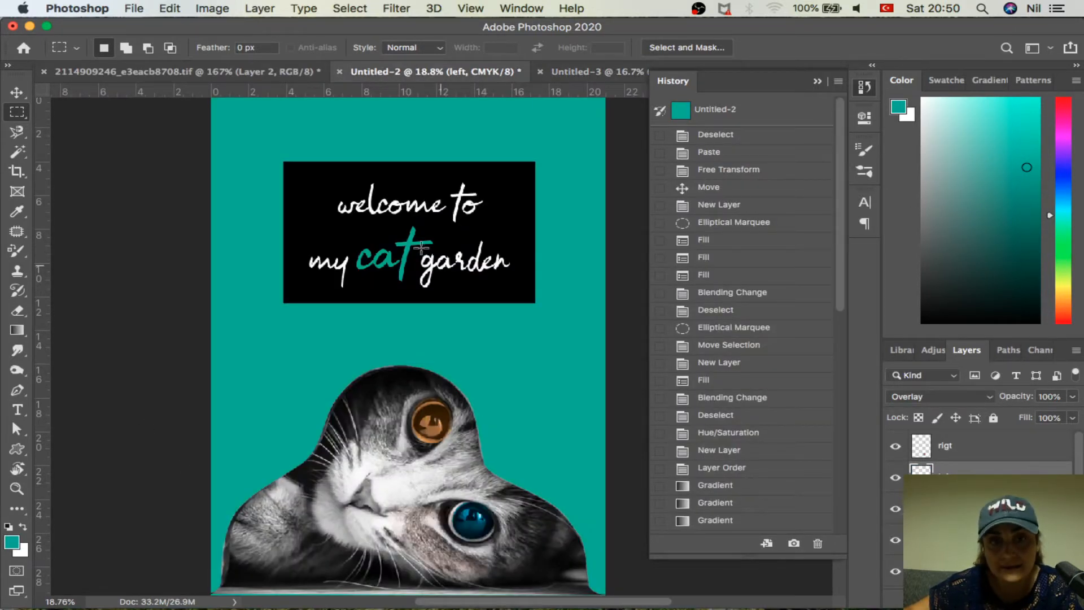
click(577, 71)
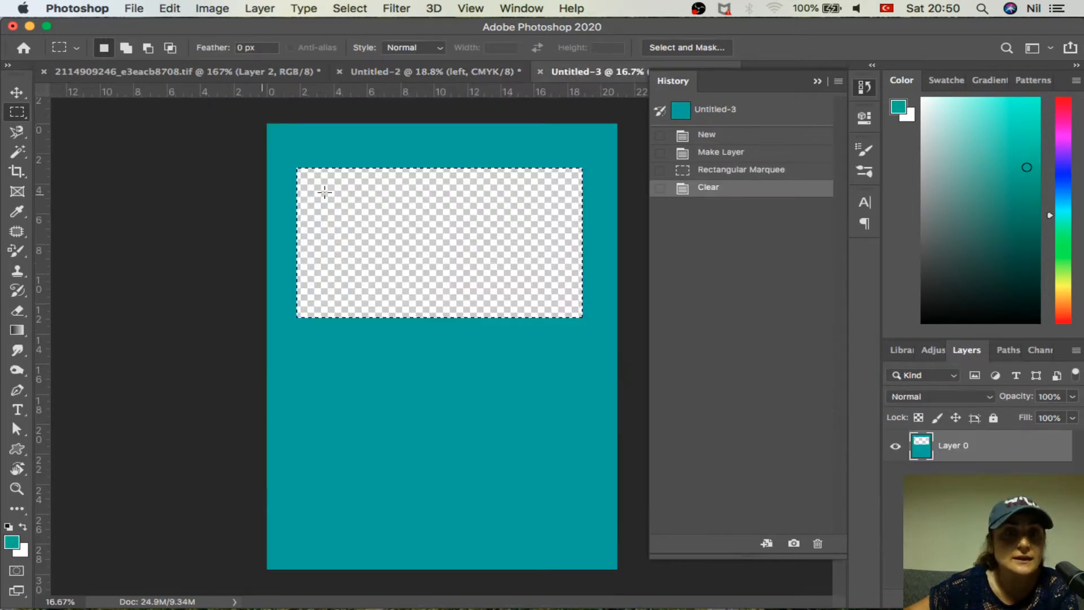
Open cat-looking-at-you-black-and-white-photography-1.jpg from the Desktop and collapse the document history for a full view of the photo.
click(134, 8)
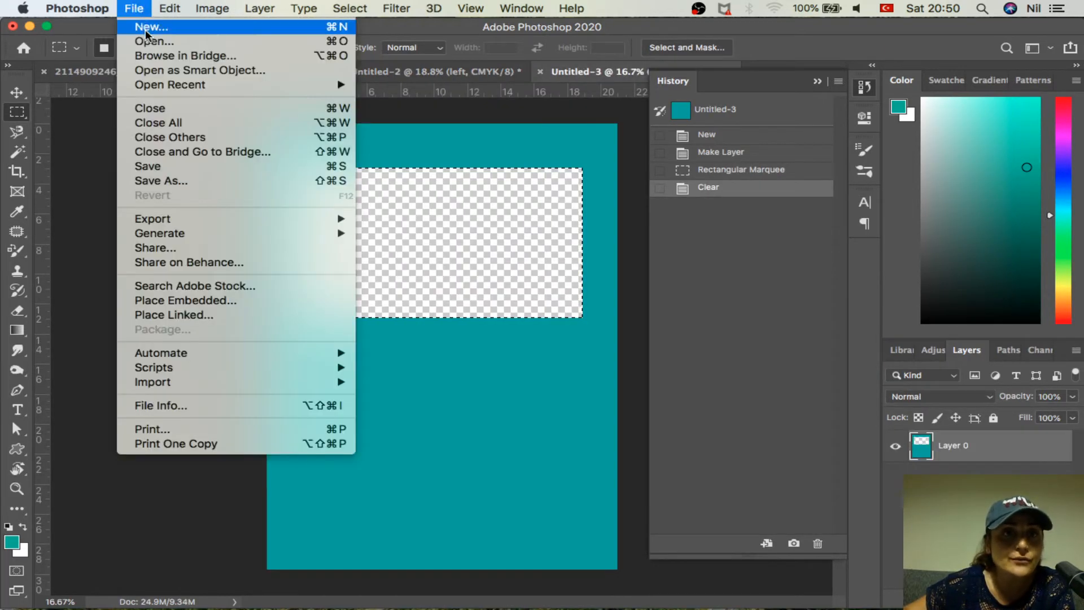
click(147, 44)
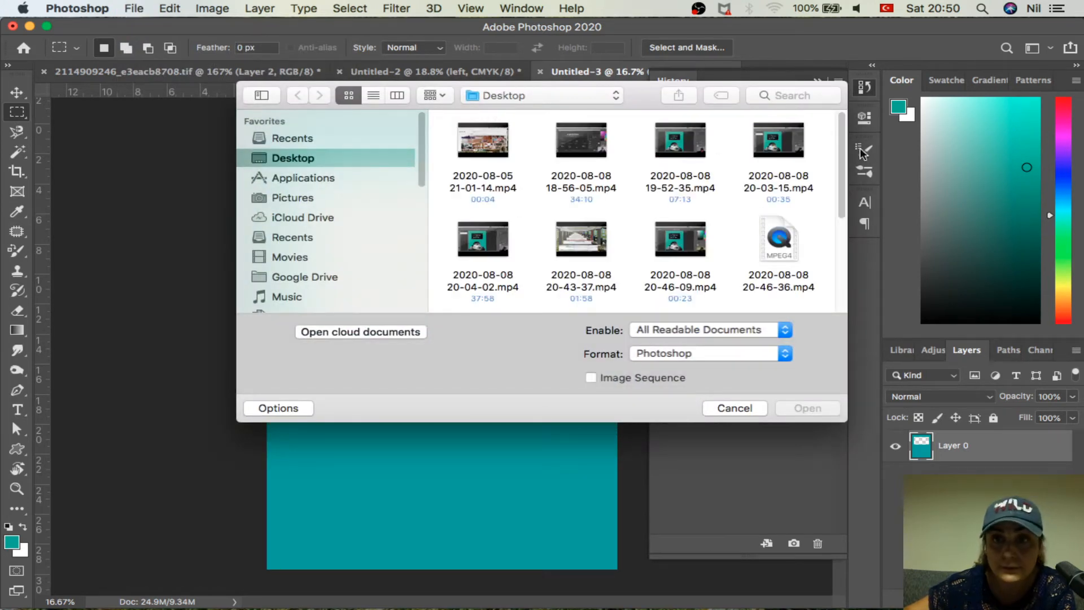
drag(845, 179, 837, 282)
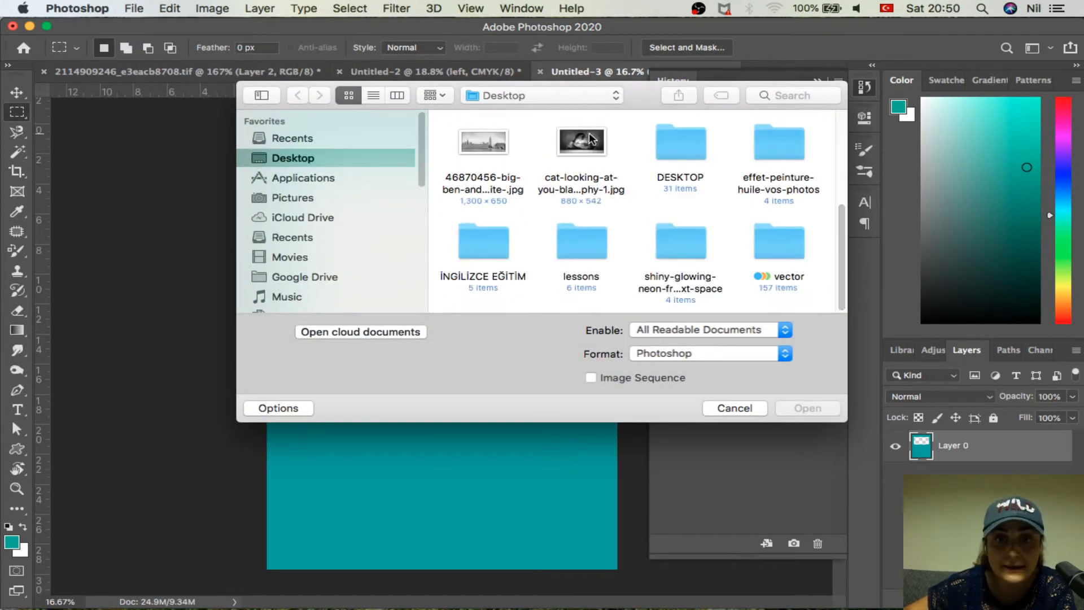
click(600, 148)
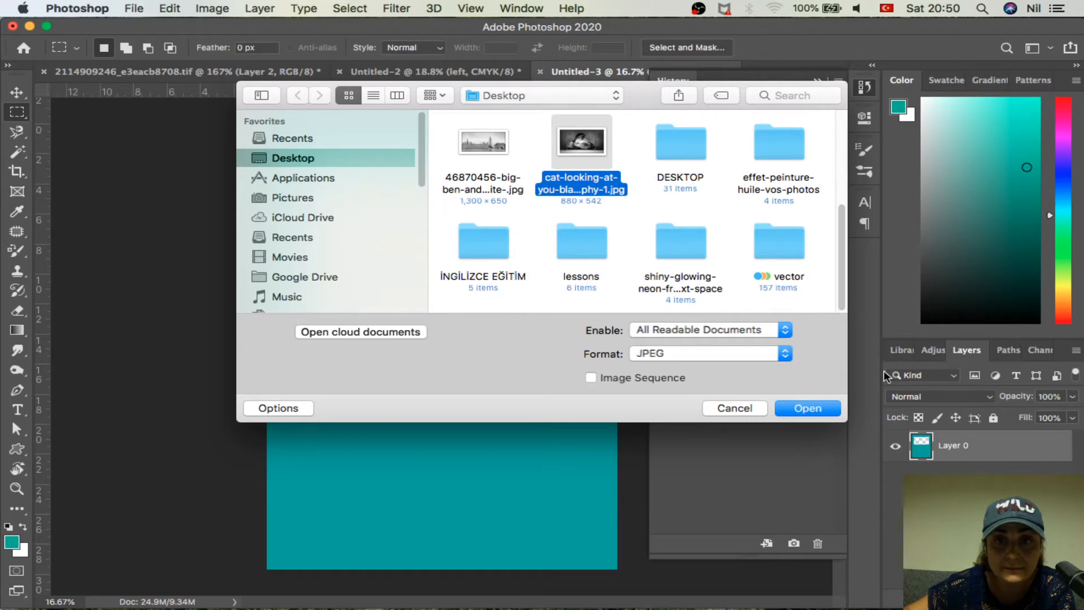
click(819, 412)
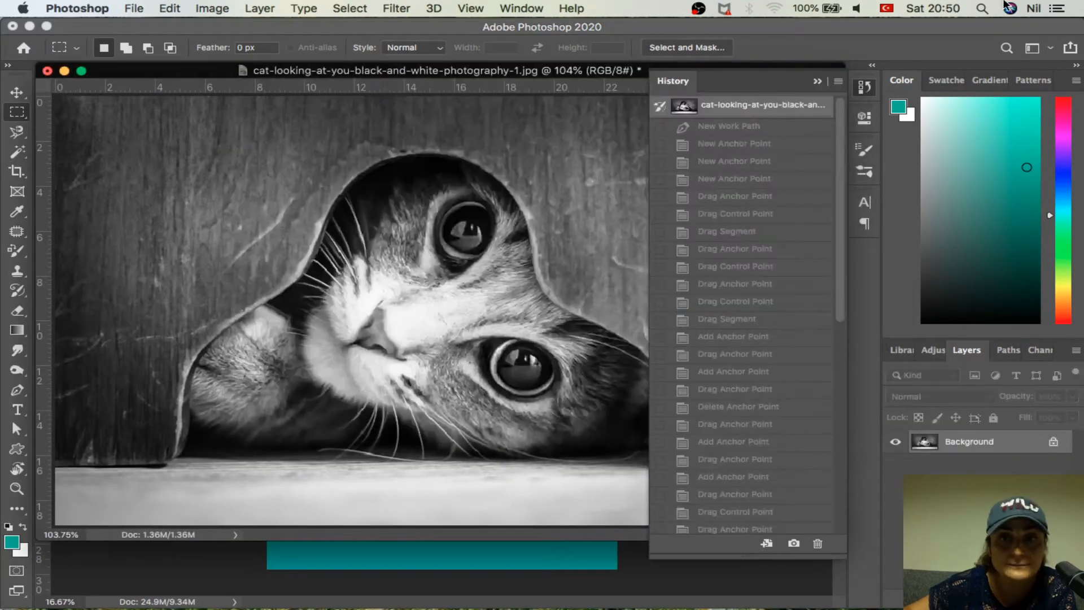
click(818, 81)
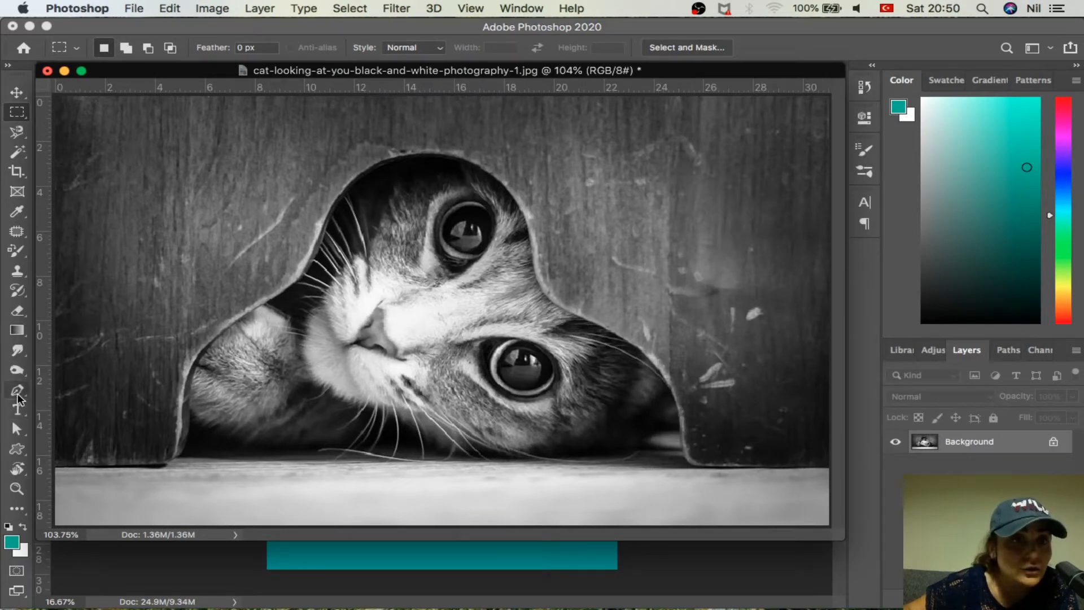
Select the cat and its dark opening by tracing the wooden cutout's edge with the Magnetic Lasso.
click(17, 132)
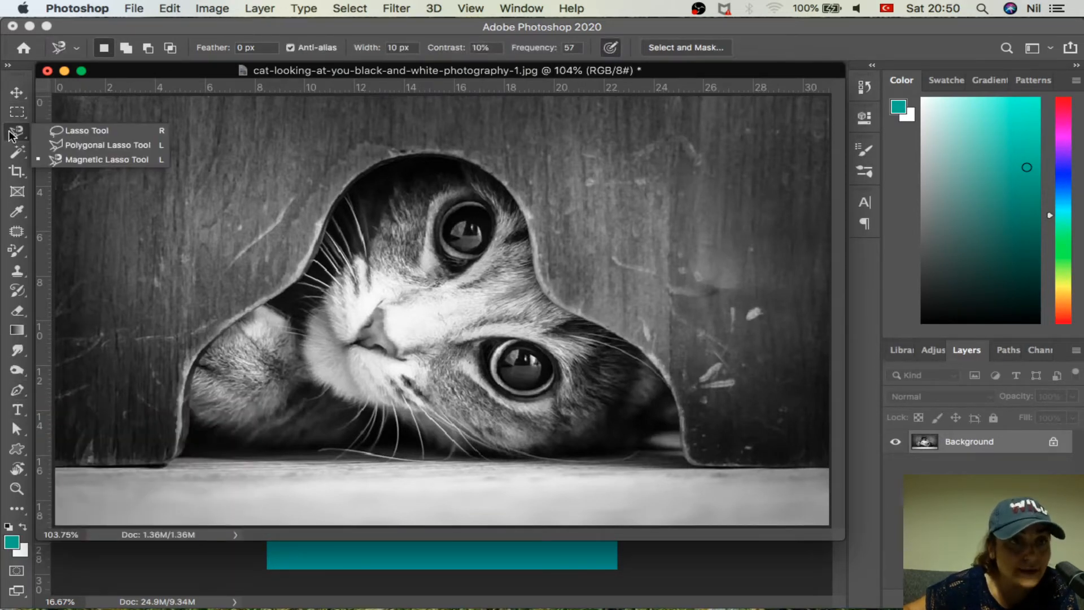
click(96, 160)
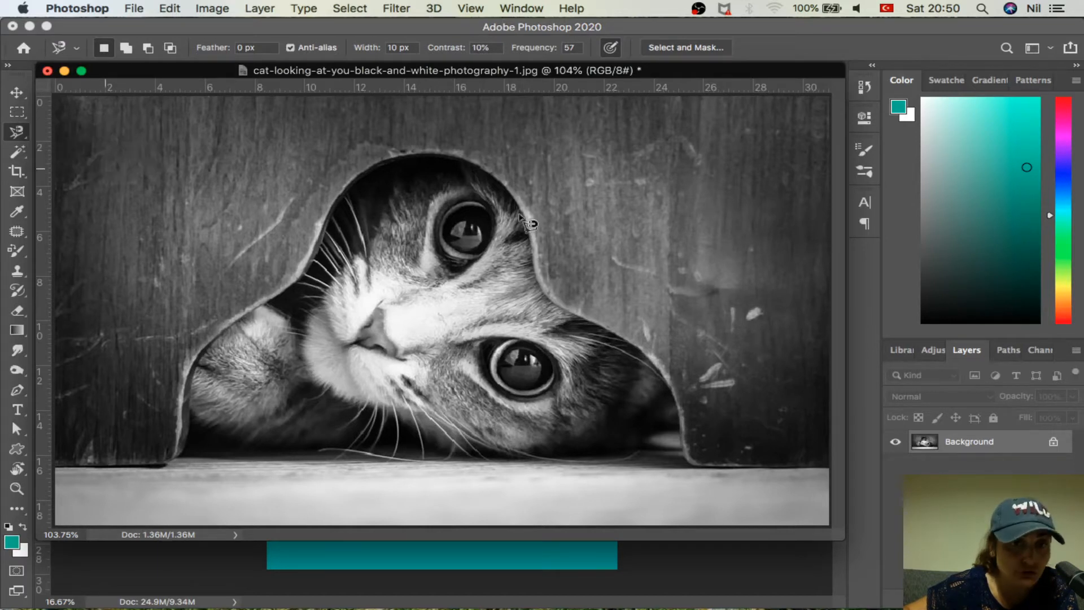
click(533, 244)
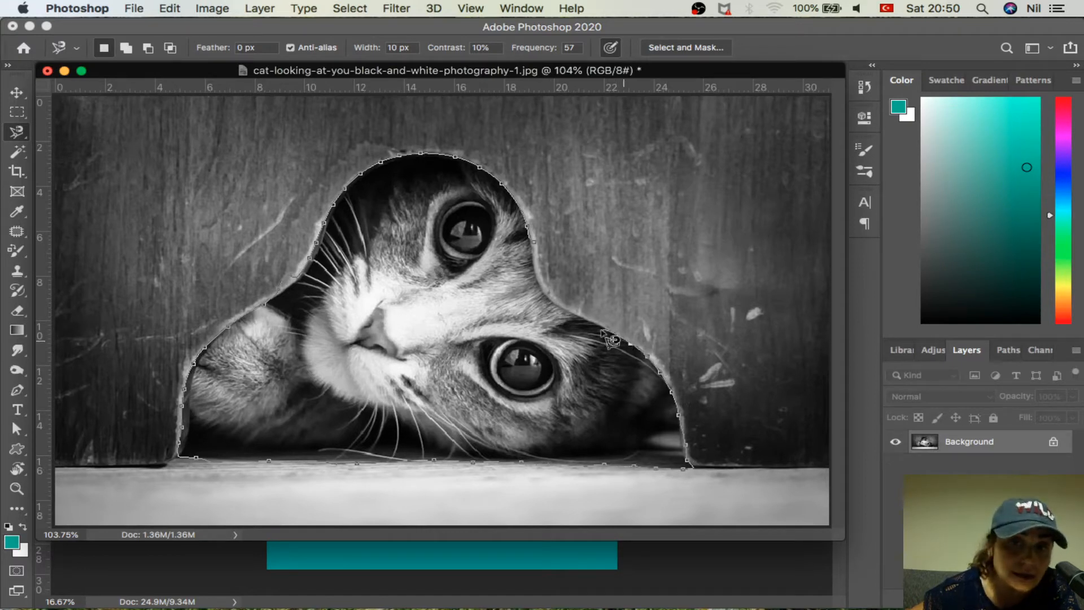
click(532, 243)
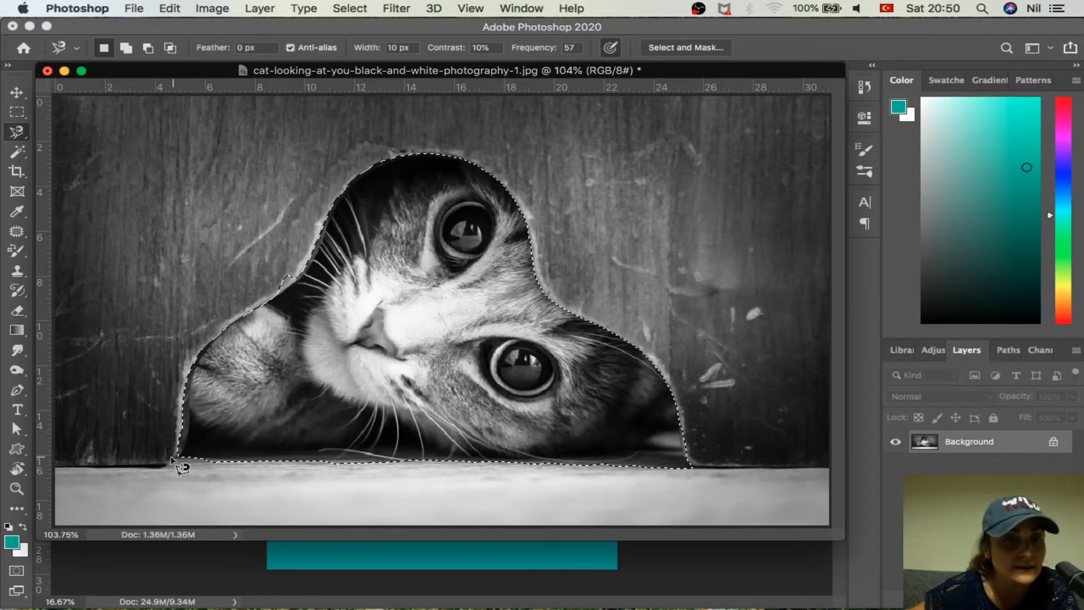
Replace the selection with a rough freehand outline around the cat using the Lasso tool.
click(18, 135)
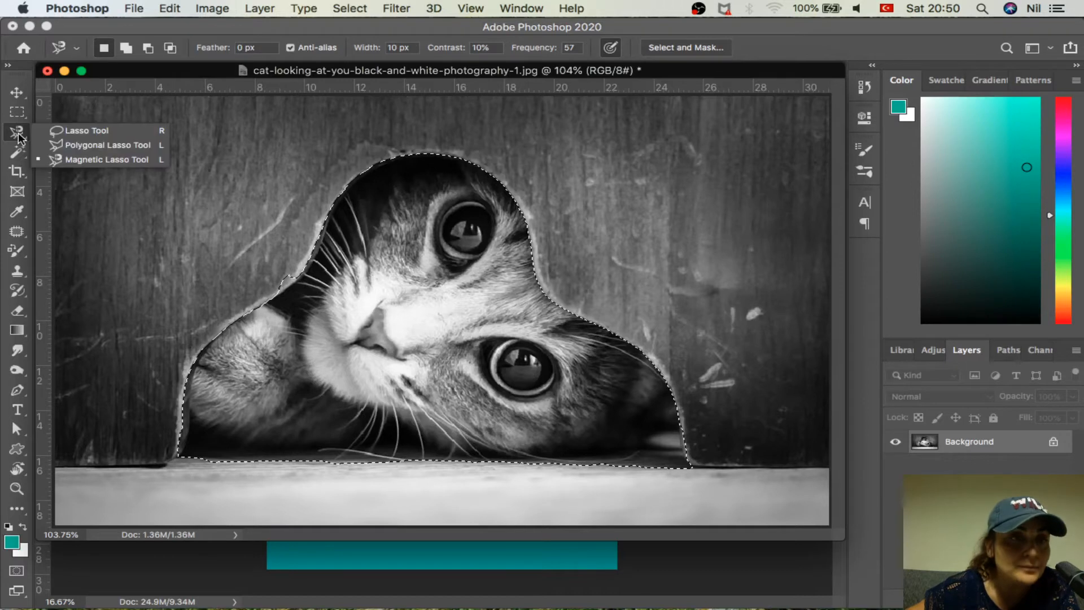
click(86, 131)
click(167, 467)
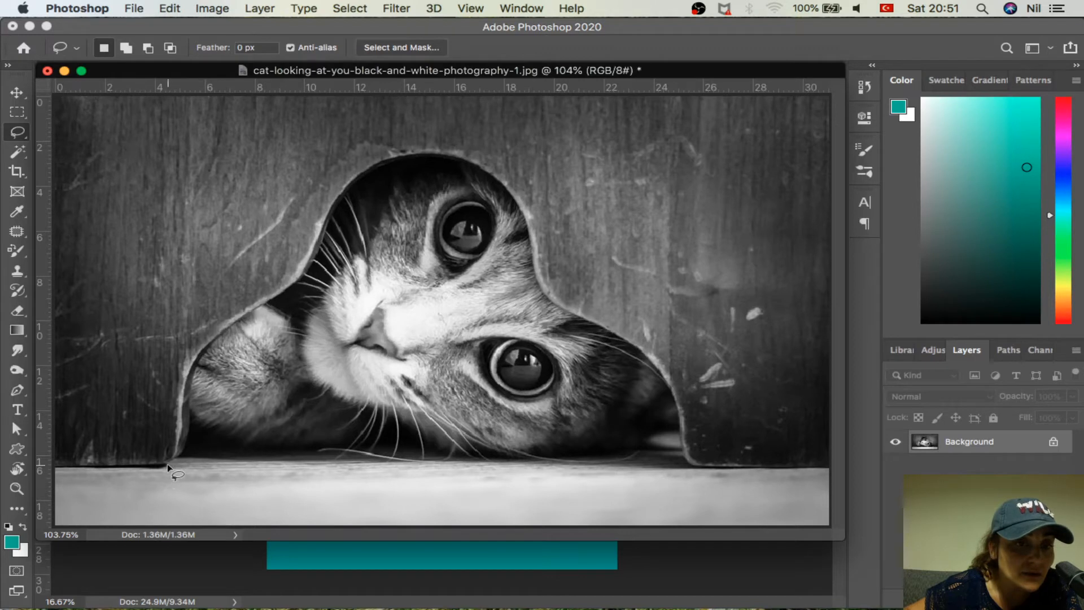
mouse_move(167, 462)
mouse_down()
mouse_move(187, 434)
mouse_move(185, 402)
mouse_up()
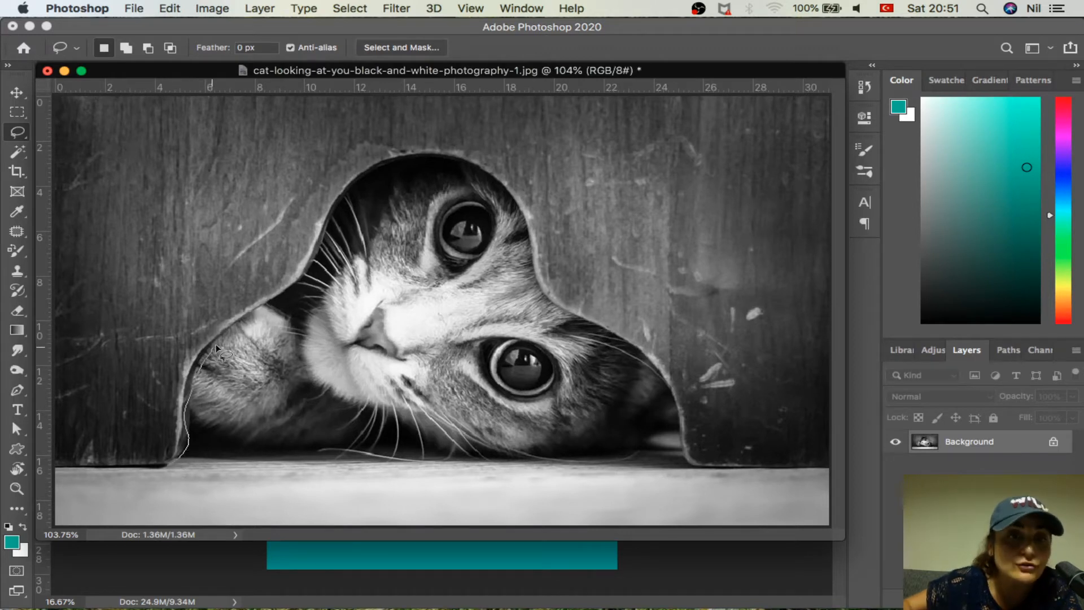
mouse_move(245, 325)
mouse_down()
mouse_move(292, 299)
mouse_move(360, 199)
mouse_move(454, 188)
mouse_move(504, 226)
mouse_move(551, 325)
mouse_move(612, 383)
mouse_move(603, 433)
mouse_move(538, 453)
mouse_move(432, 448)
mouse_move(269, 474)
mouse_up()
drag(165, 470, 164, 470)
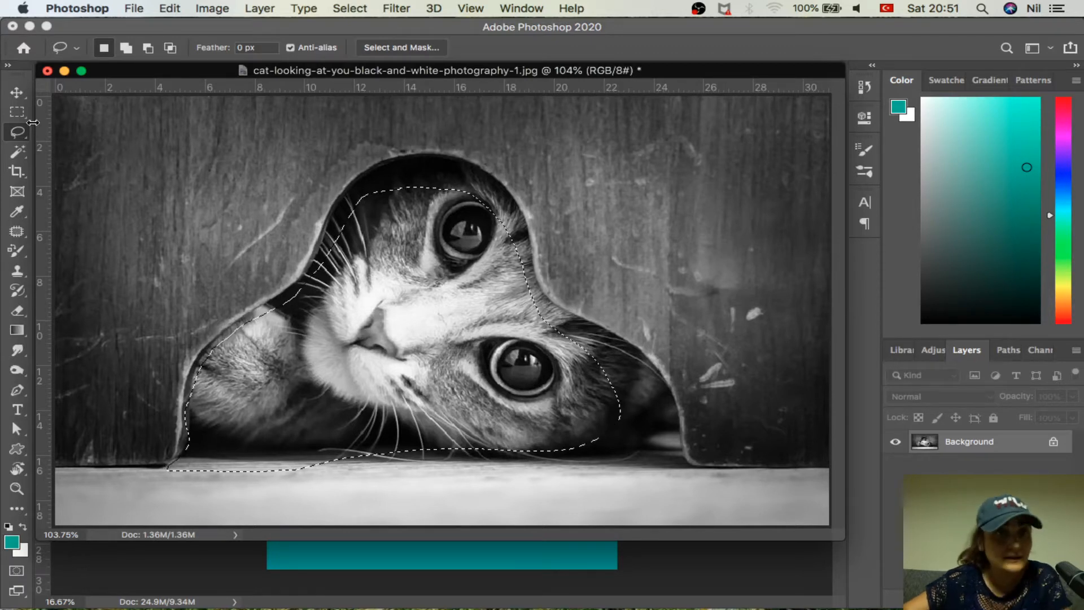
Select the cat and its opening with a straight-sided Polygonal Lasso outline around the wooden cutout.
drag(23, 133, 56, 145)
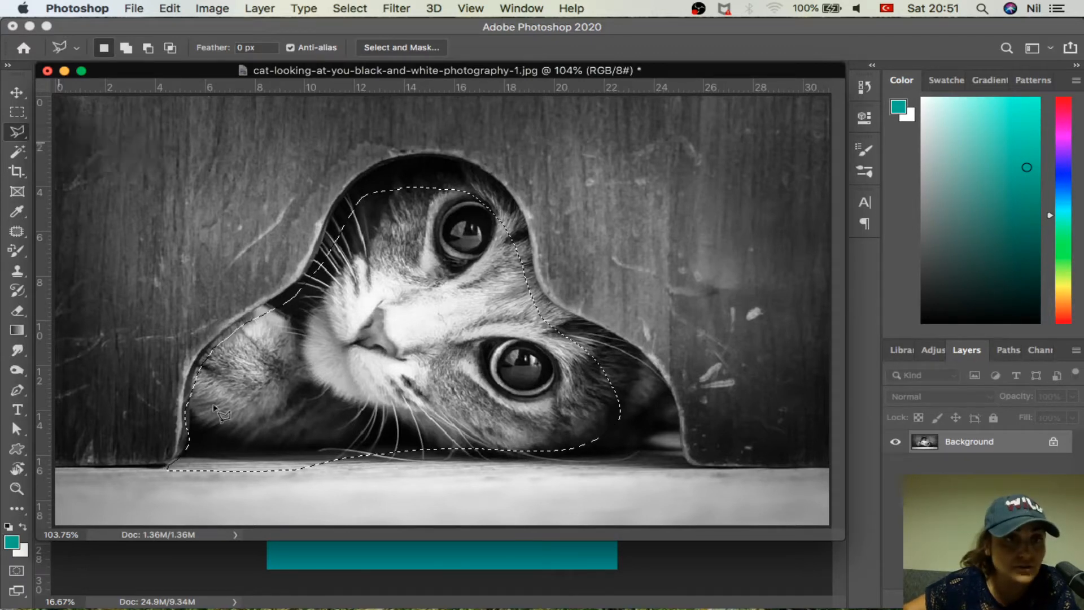
click(154, 467)
click(177, 355)
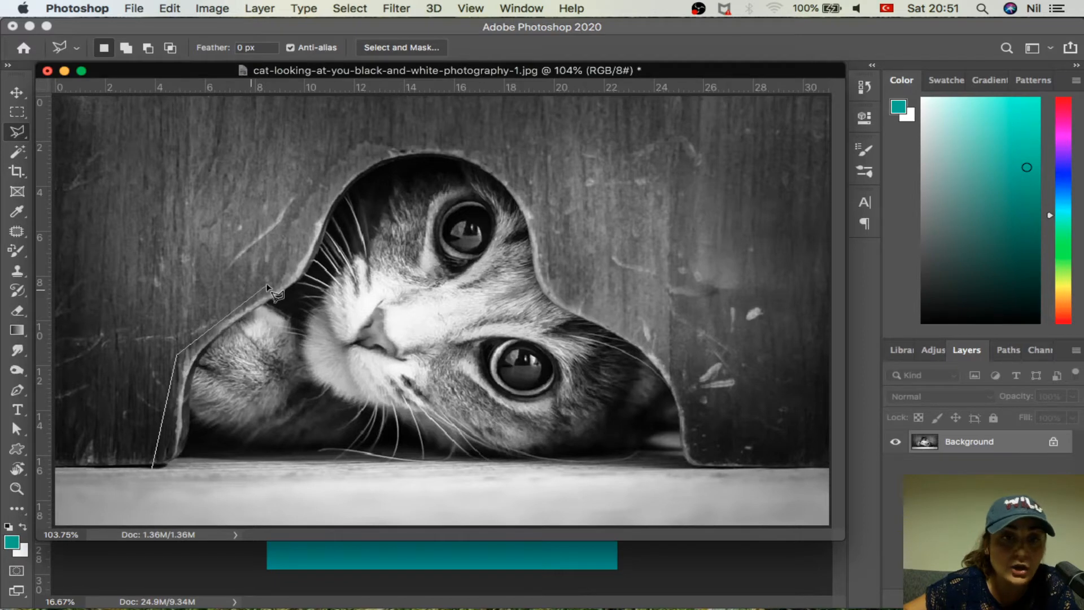
click(268, 285)
click(344, 144)
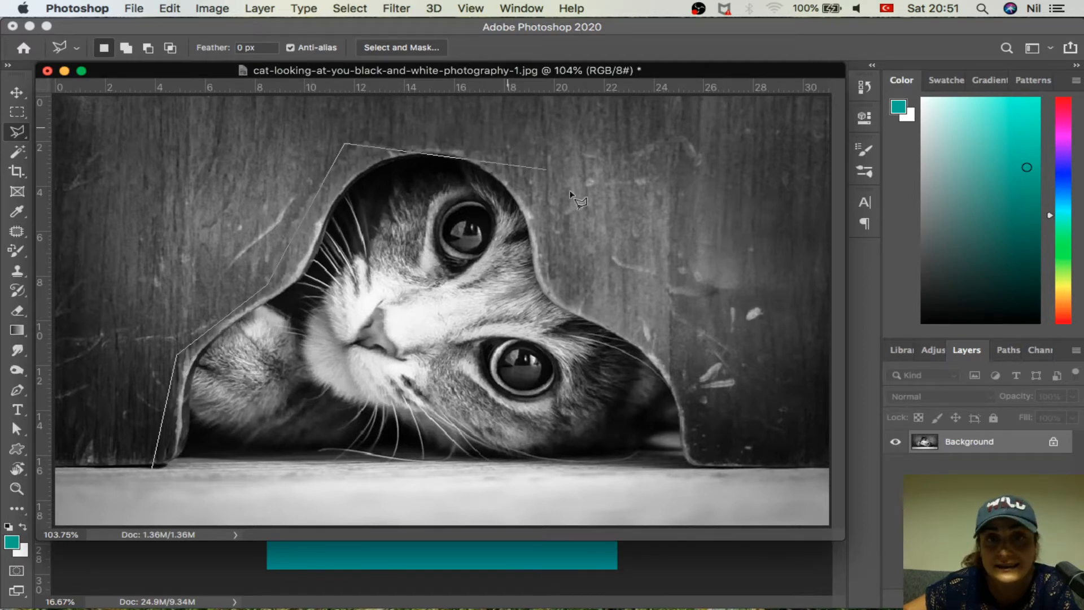
click(565, 167)
click(572, 298)
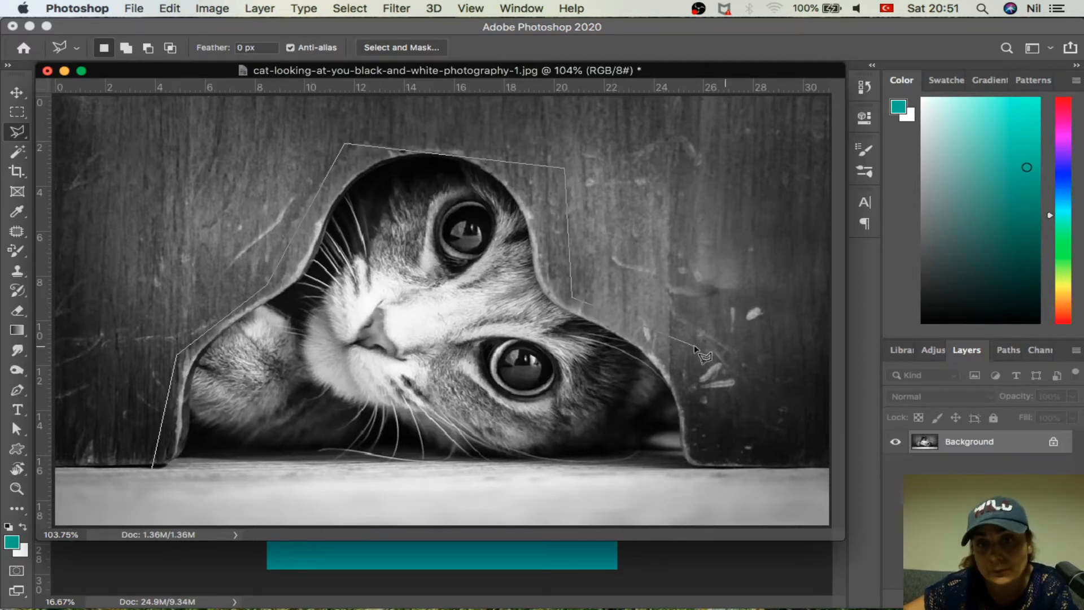
click(723, 422)
click(693, 477)
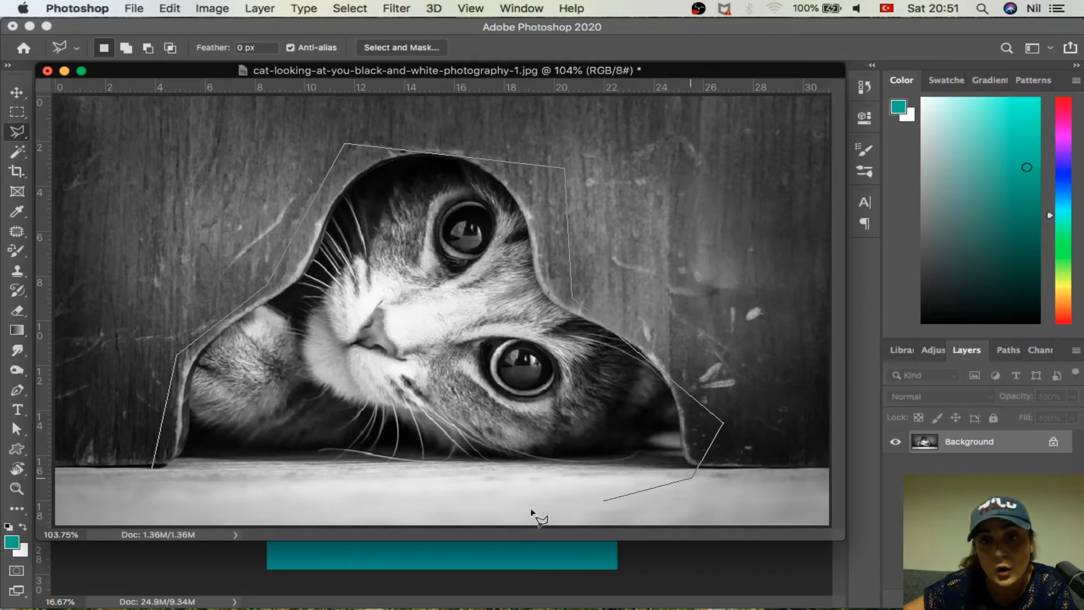
click(156, 469)
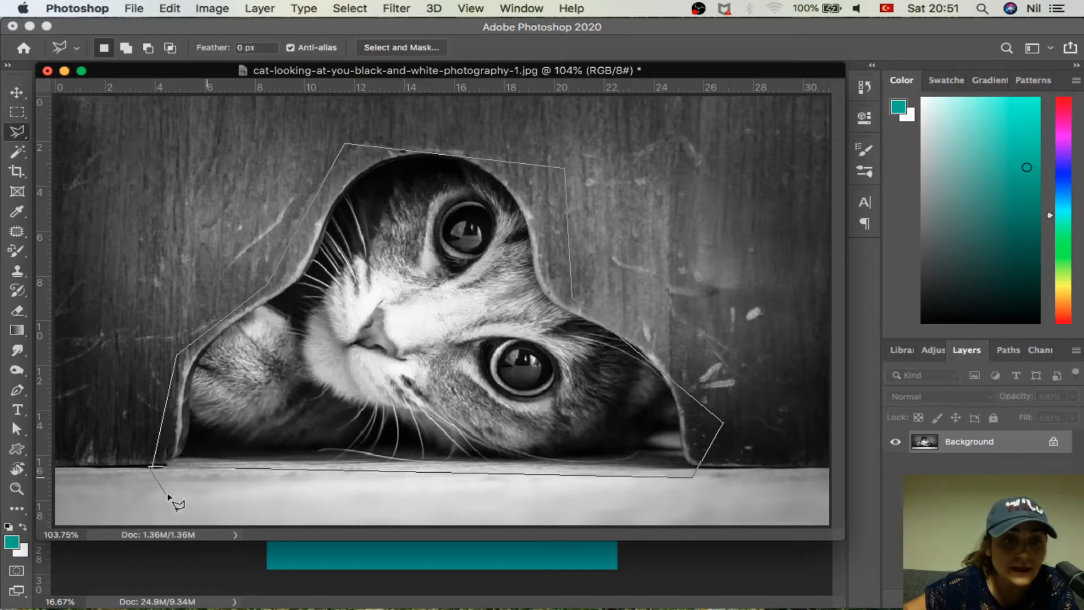
key(Return)
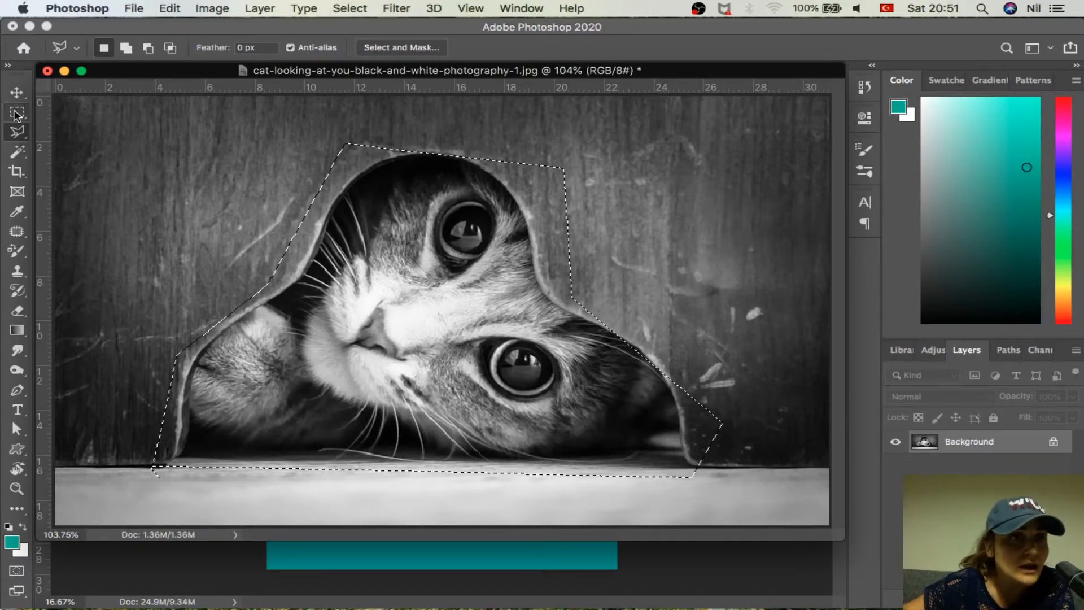
Clear the polygonal selection, restore it, and clear it again using the Rectangular Marquee tool.
key(super+d)
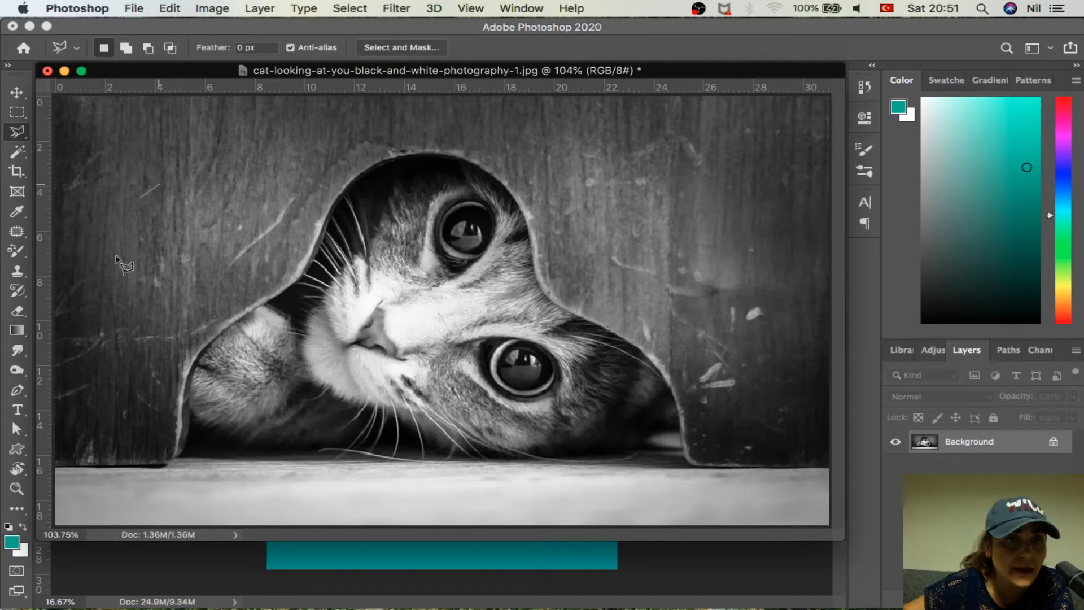
key(super+shift+d)
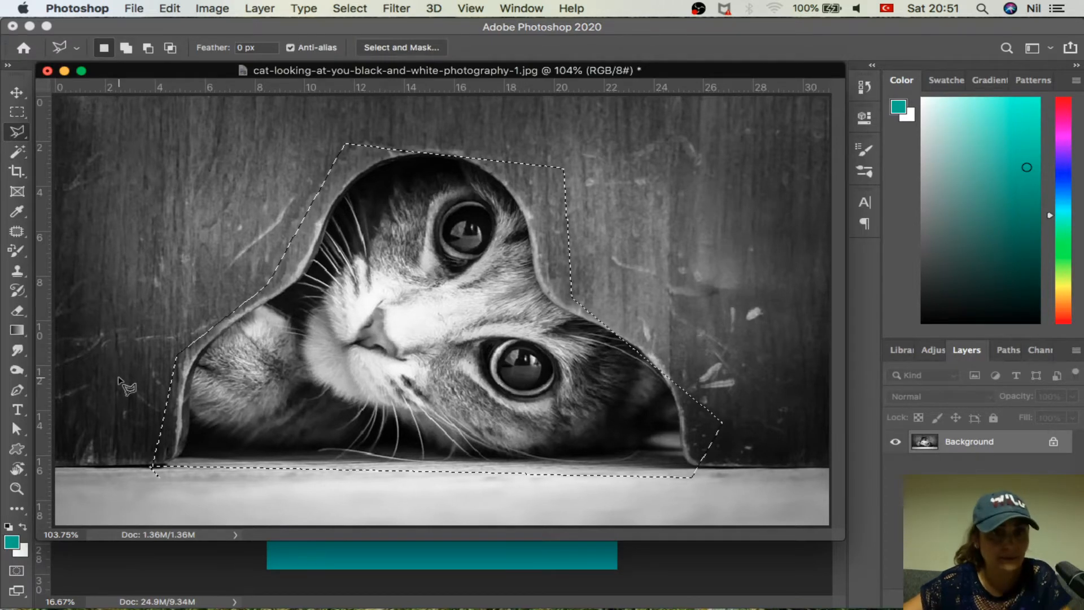
click(17, 112)
click(121, 159)
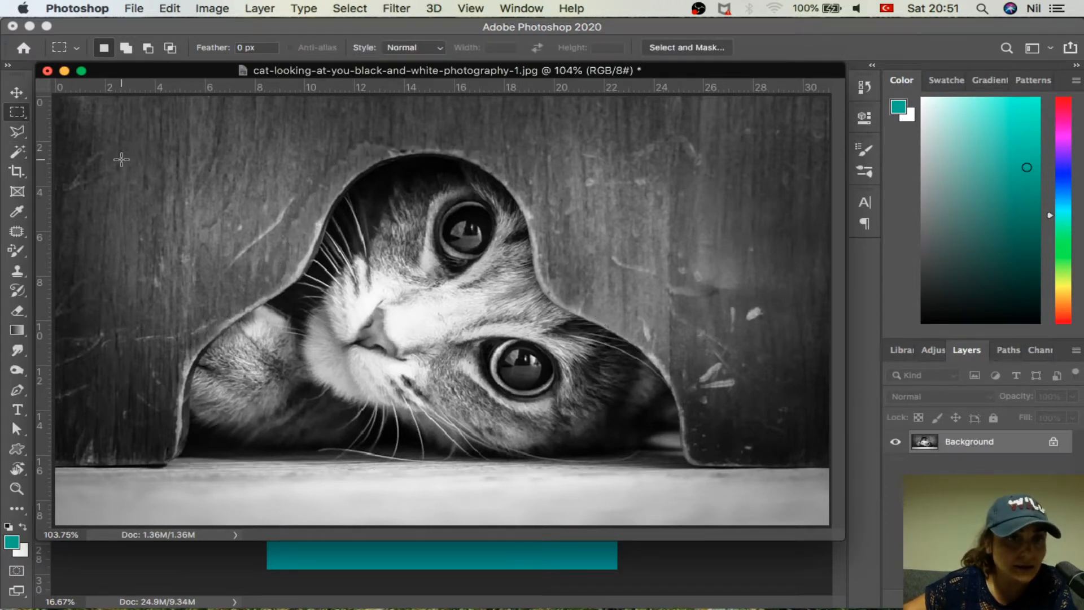
Start a Pen tool path at the opening's lower-left corner and curve it up along the wooden edge past the paw.
click(17, 389)
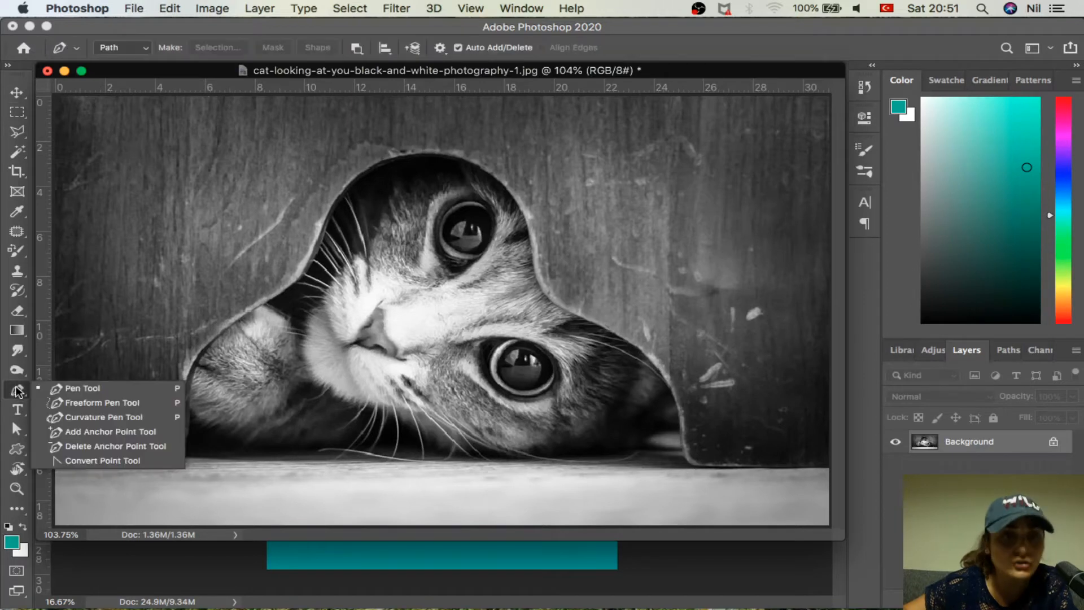
click(91, 387)
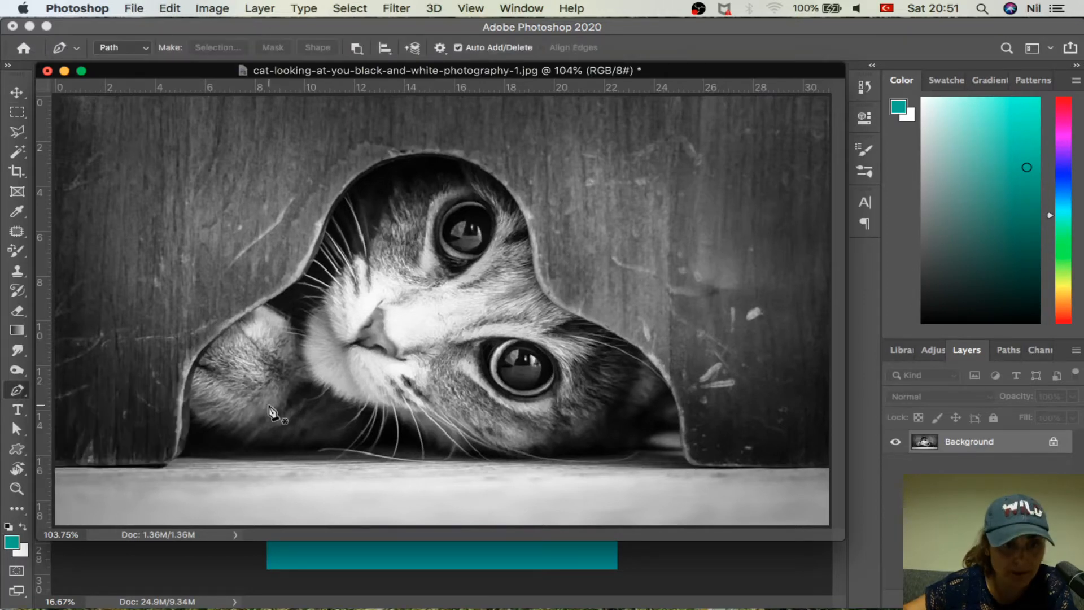
click(163, 465)
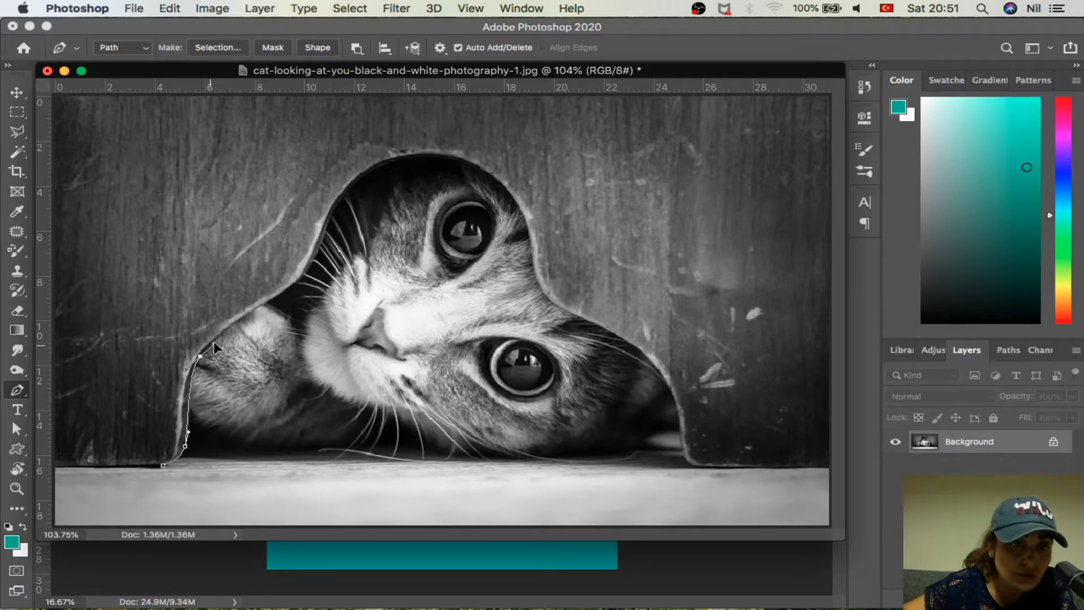
drag(213, 342, 214, 339)
drag(278, 294, 298, 286)
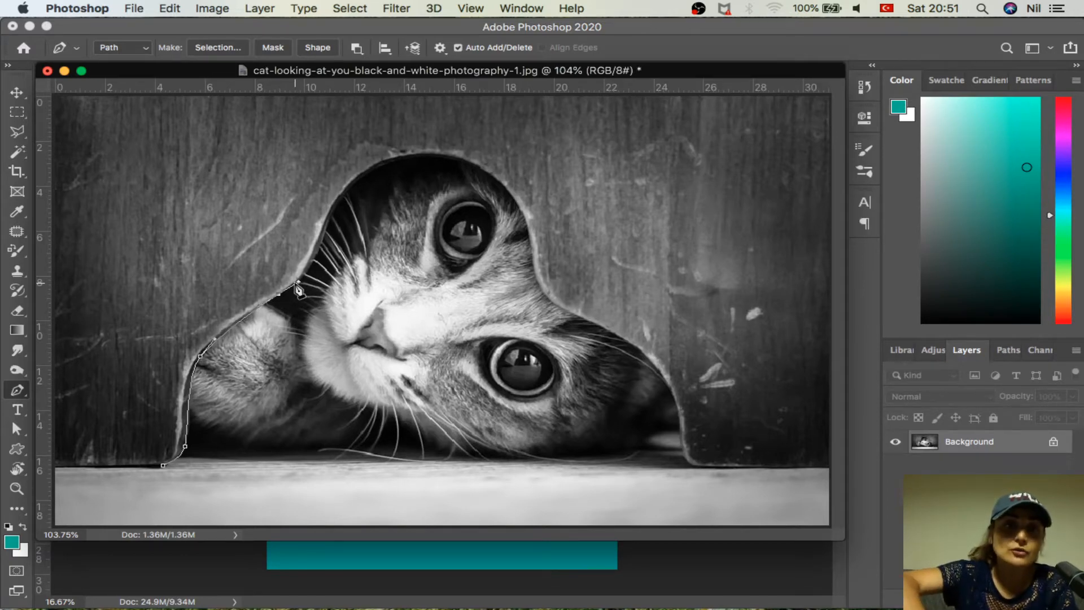
Examine the path's fit along the wooden edge above the paw at several magnifications using the Zoom tool.
scroll(295, 282, up, 5)
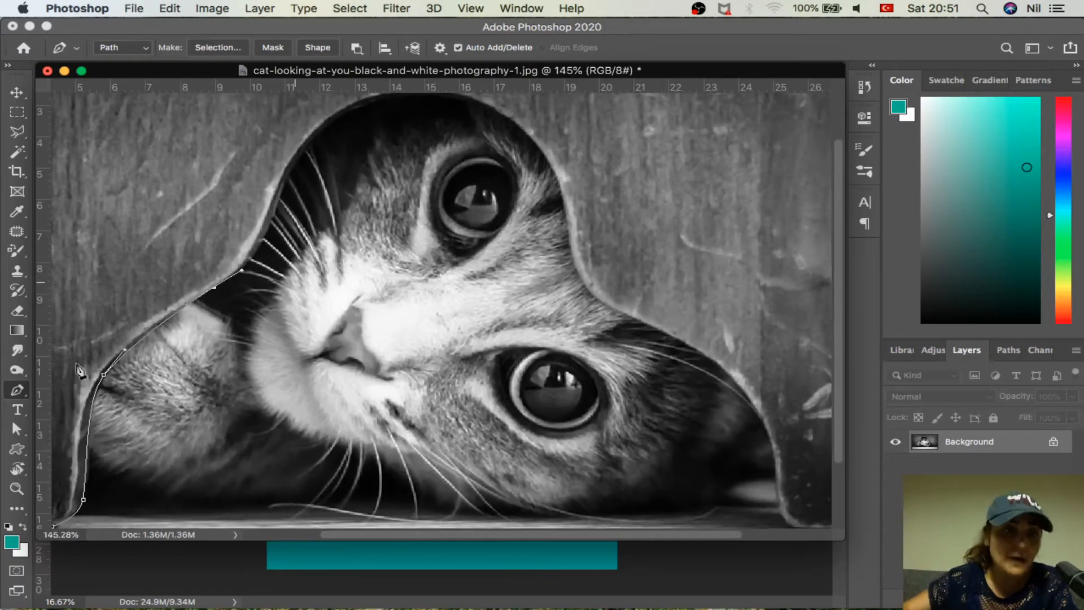
click(17, 491)
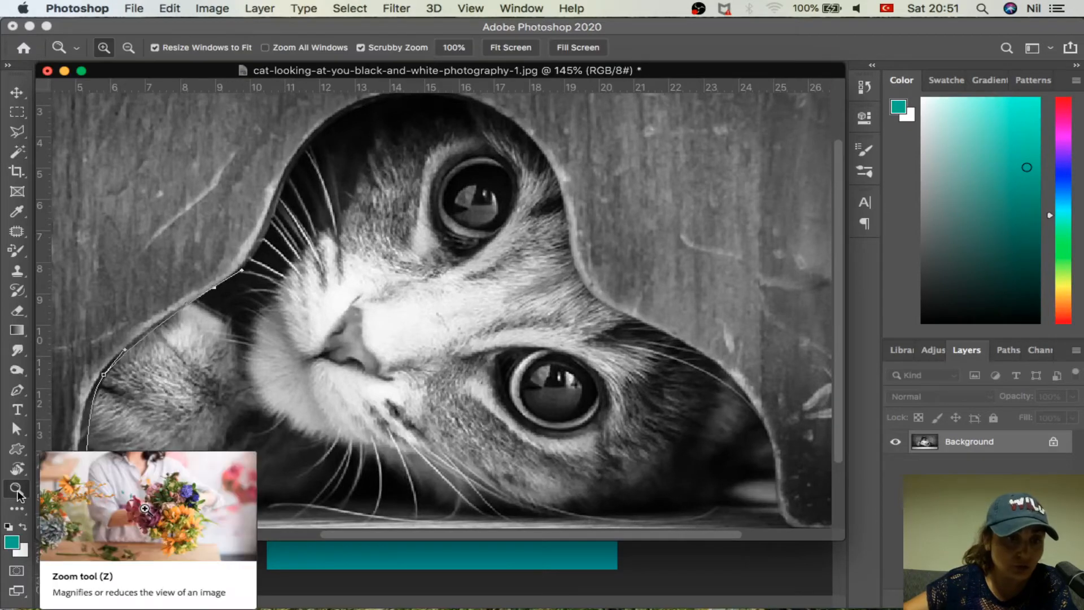
drag(186, 398, 198, 222)
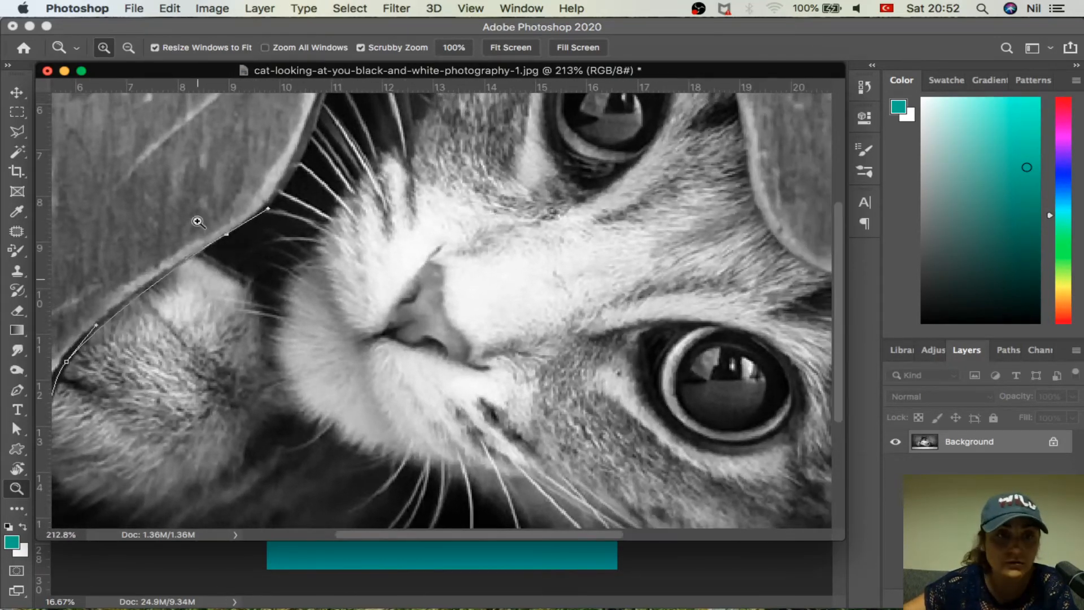
click(260, 273)
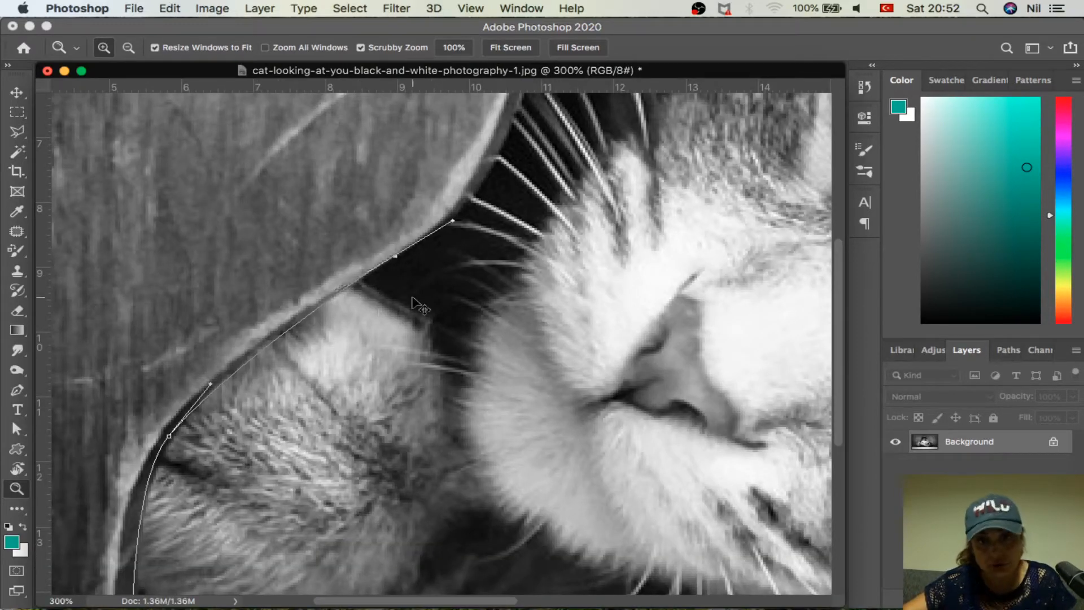
key(alt)
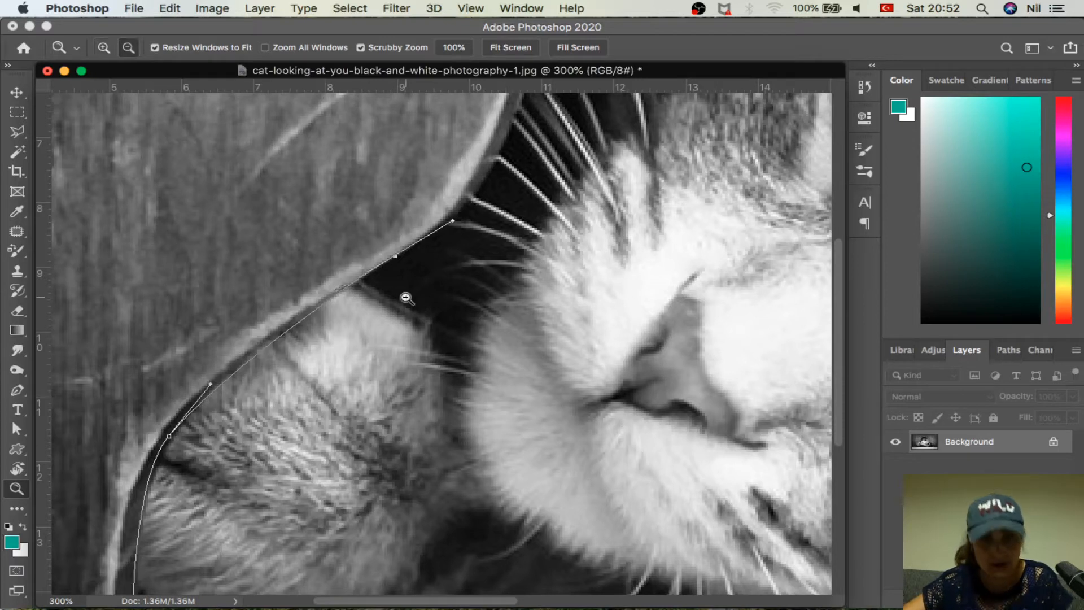
click(406, 298)
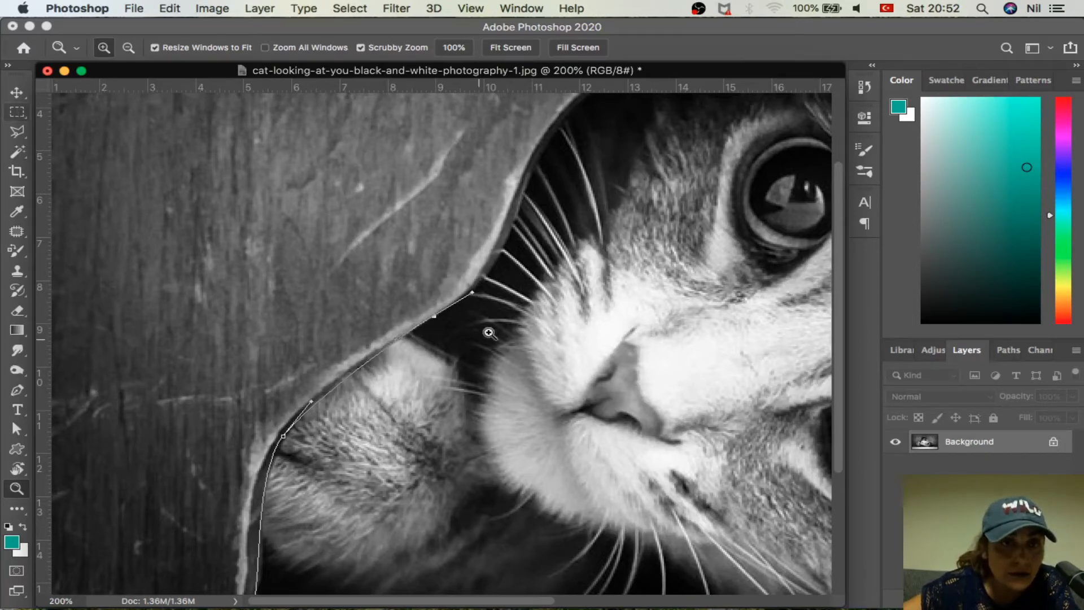
drag(491, 325, 479, 319)
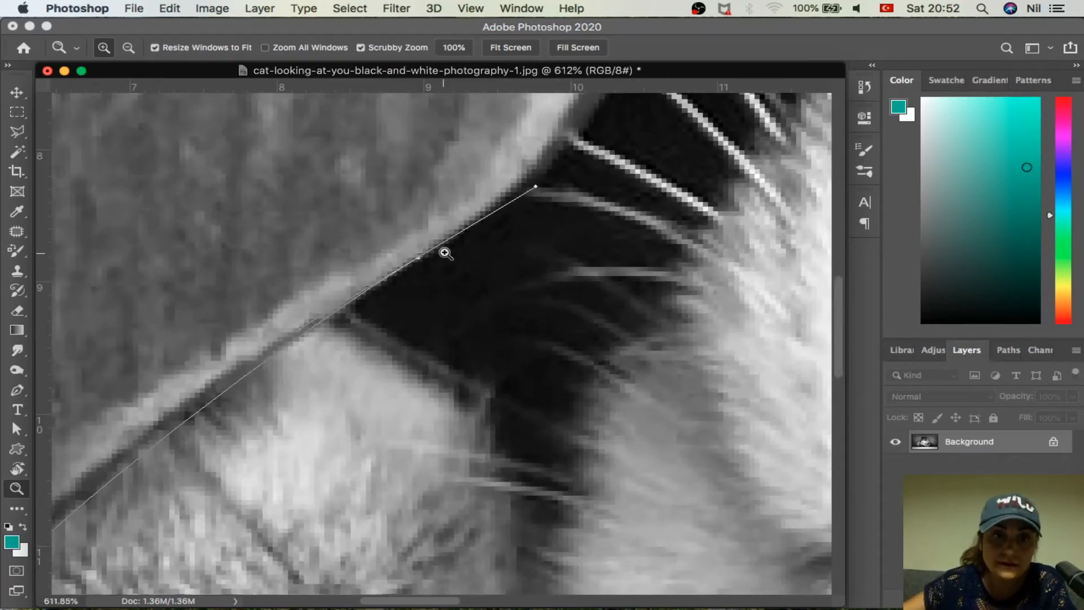
scroll(446, 253, down, 5)
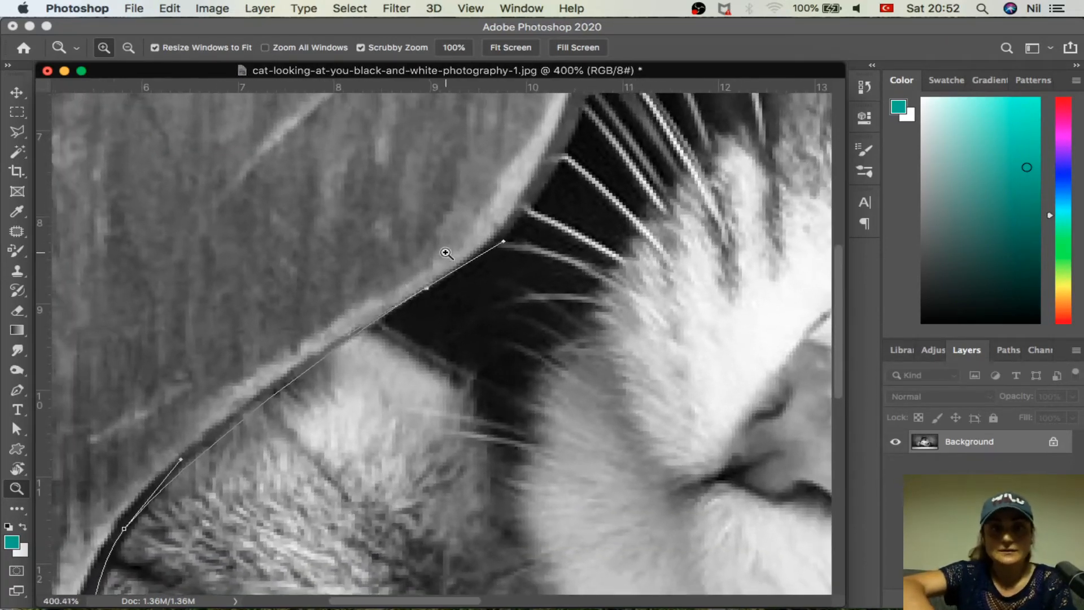
scroll(446, 253, down, 1)
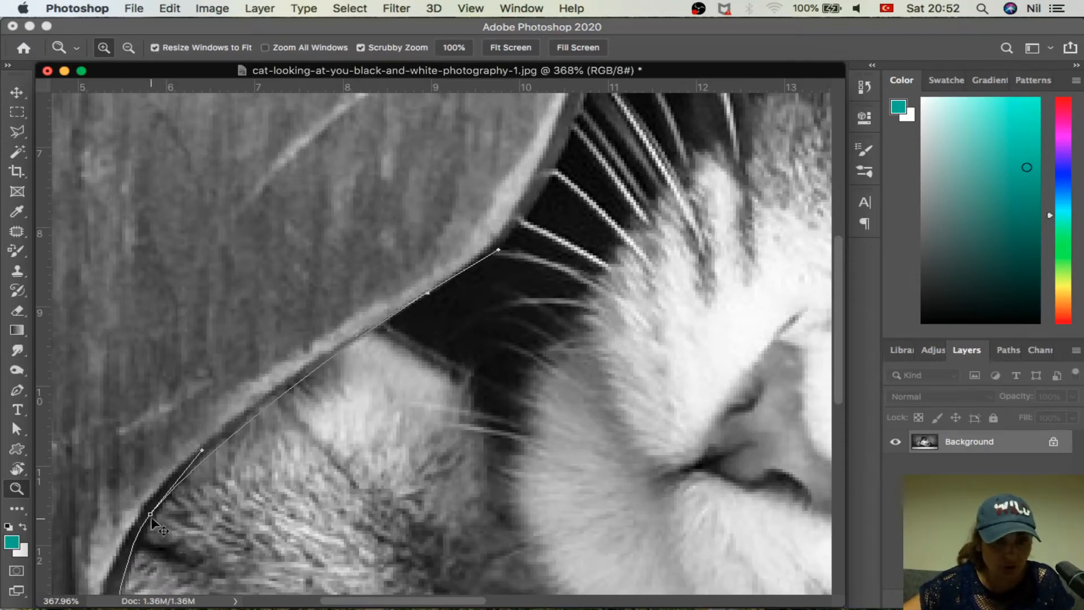
Reshape the path beside the paw by moving its anchor point and direction handles to follow the wooden edge.
drag(150, 514, 143, 521)
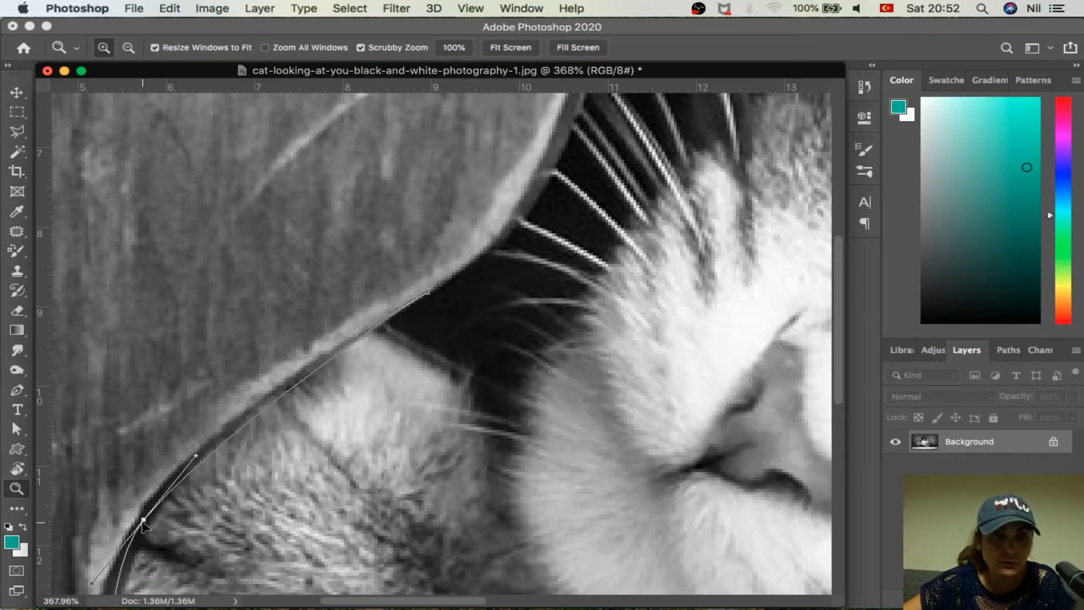
drag(260, 486, 467, 281)
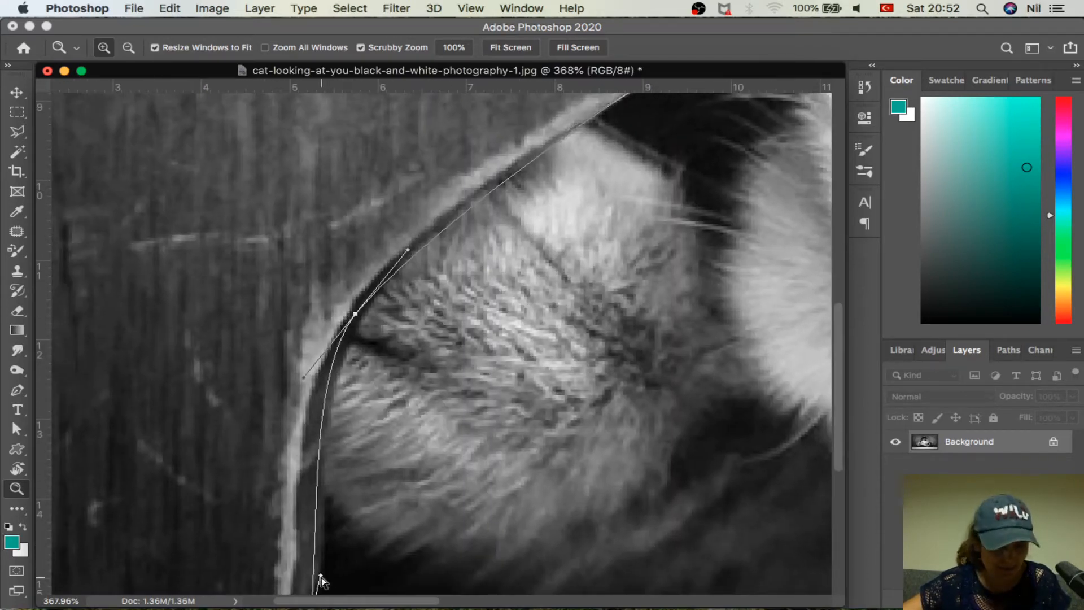
drag(323, 564, 337, 542)
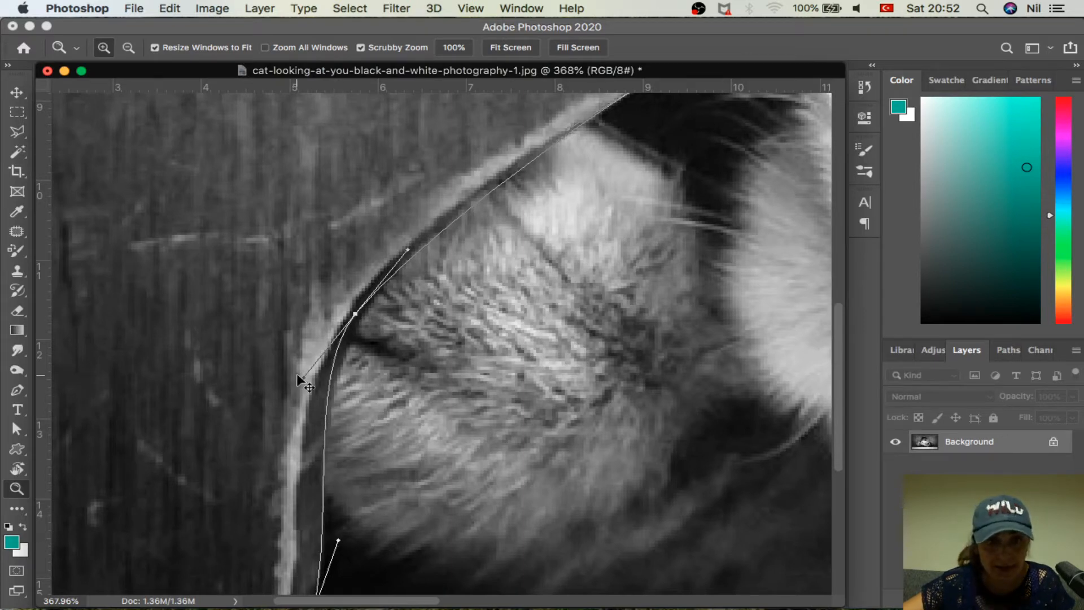
drag(297, 375, 305, 383)
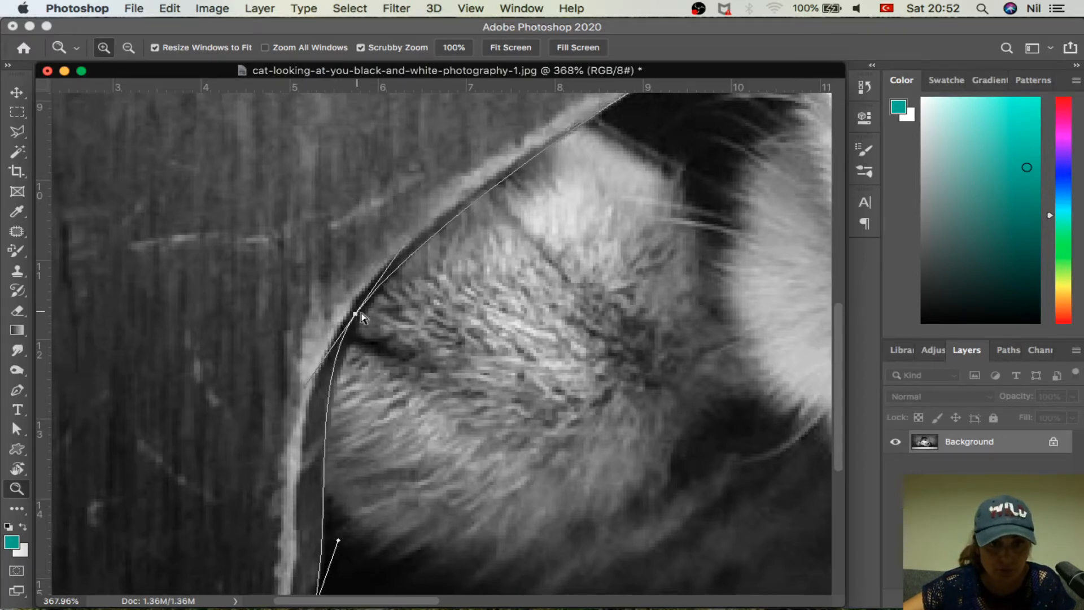
drag(358, 311, 360, 320)
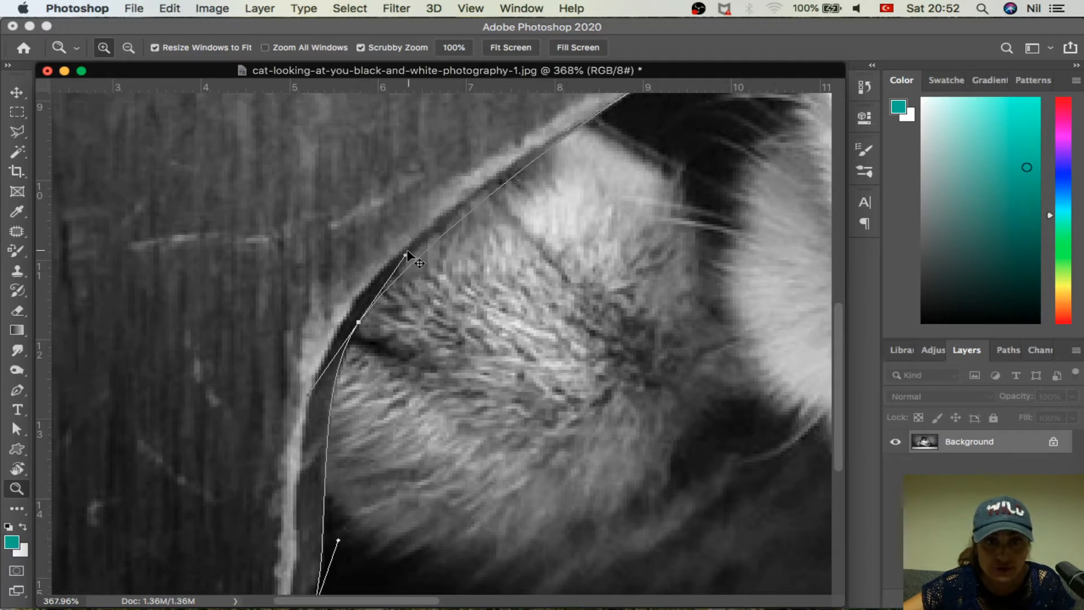
drag(405, 254, 429, 210)
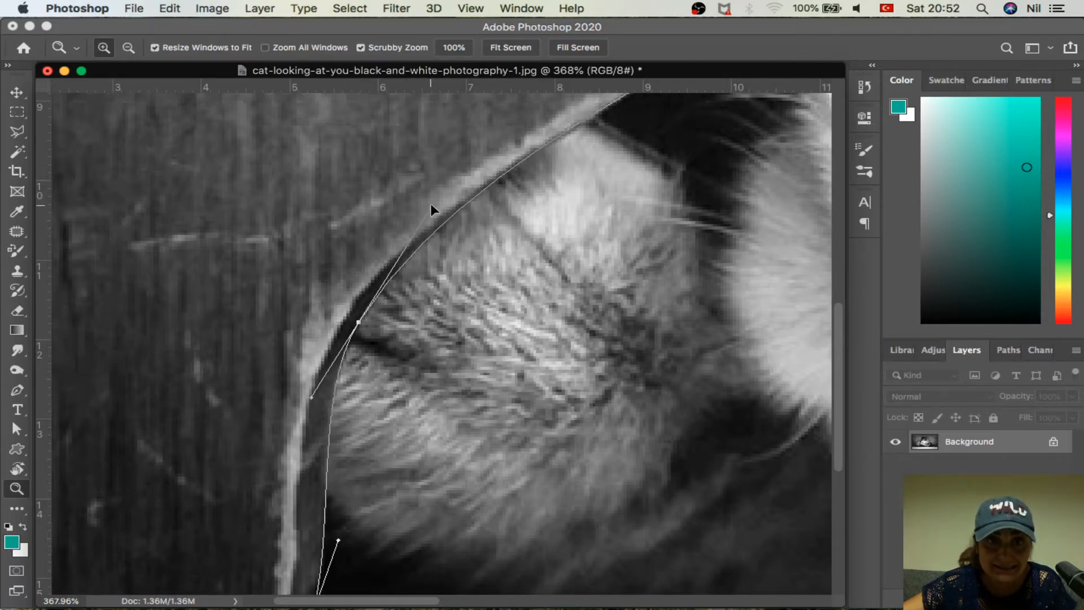
Extend the Pen path with a curved anchor point farther up the wooden edge beside the lower whiskers.
drag(629, 213, 443, 435)
drag(606, 234, 566, 278)
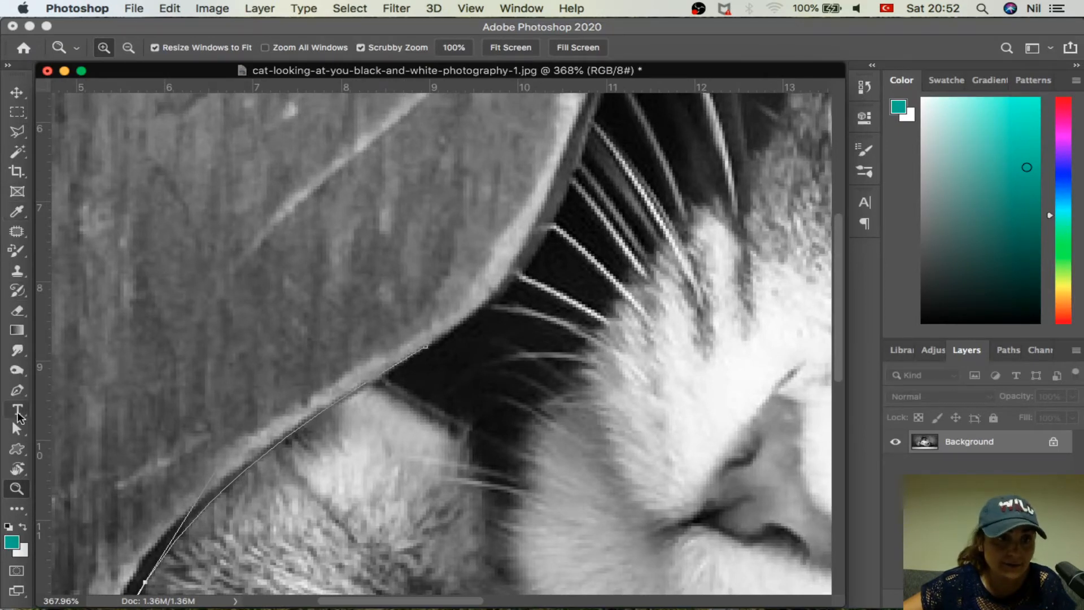
click(17, 390)
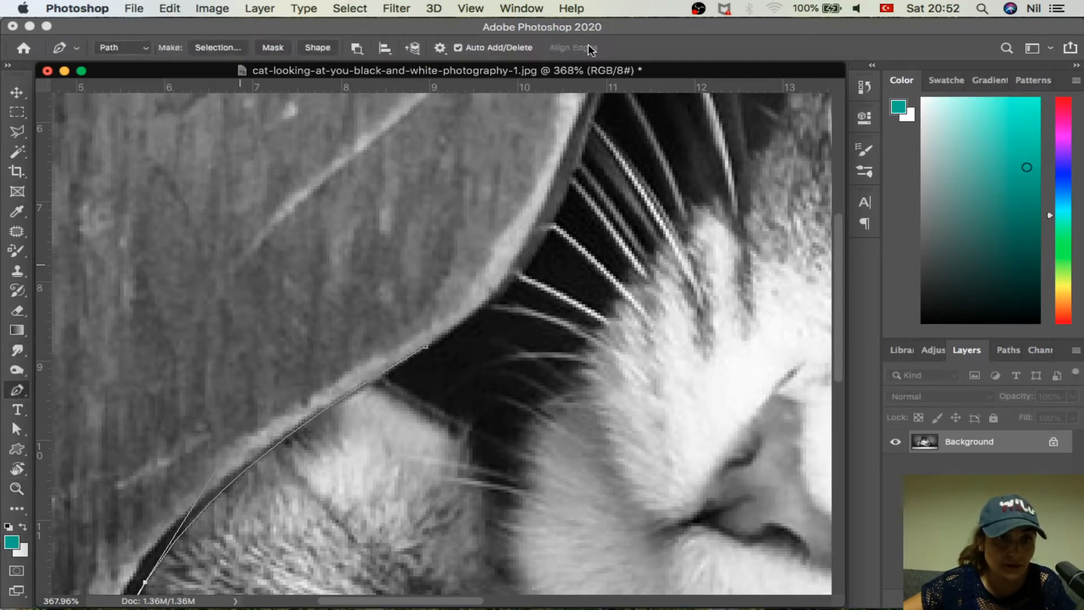
click(538, 248)
click(553, 225)
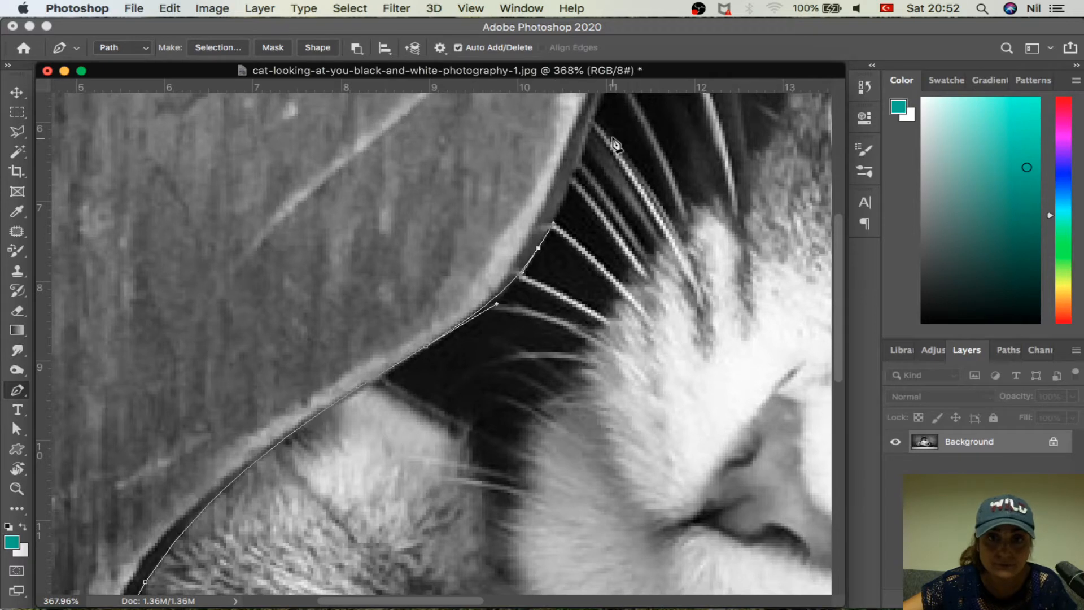
Extend the Pen path with a curved anchor point at the opening's upper-left bend and adjust its handles to follow the wooden edge.
drag(616, 146, 576, 339)
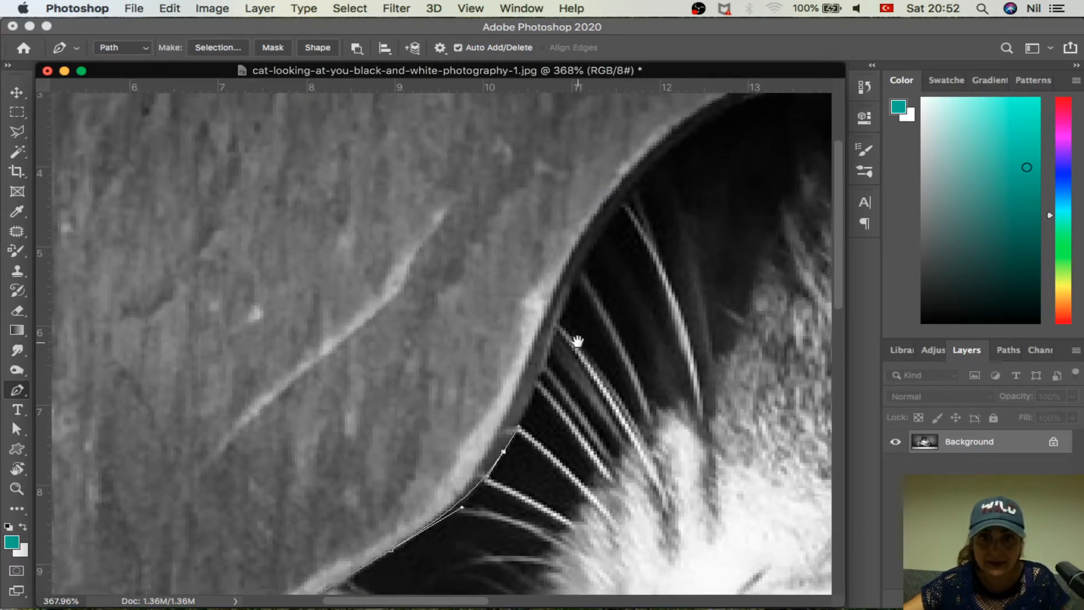
click(19, 489)
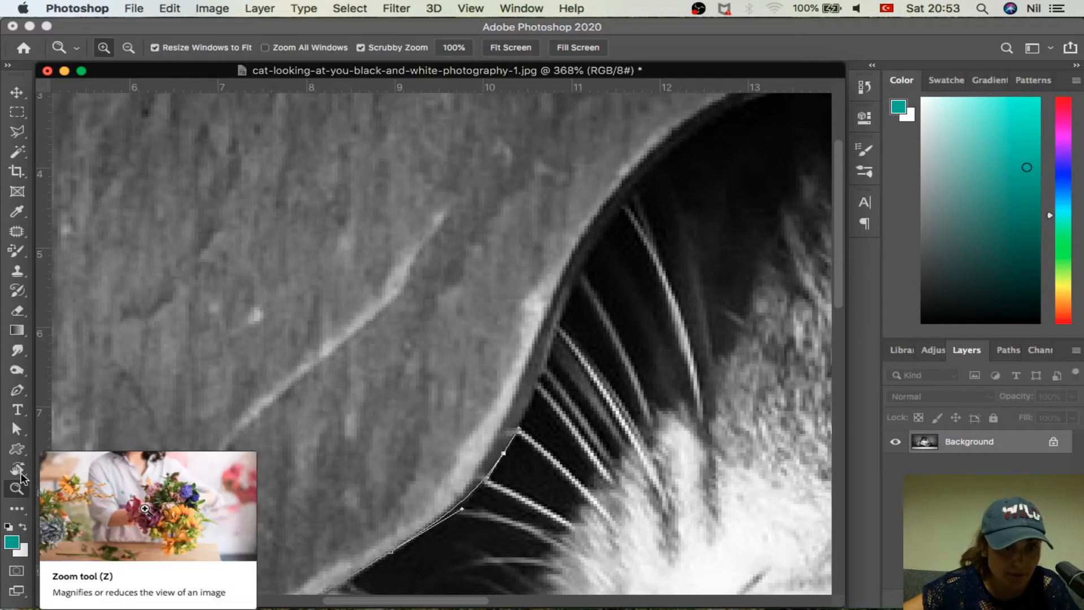
click(21, 473)
click(84, 468)
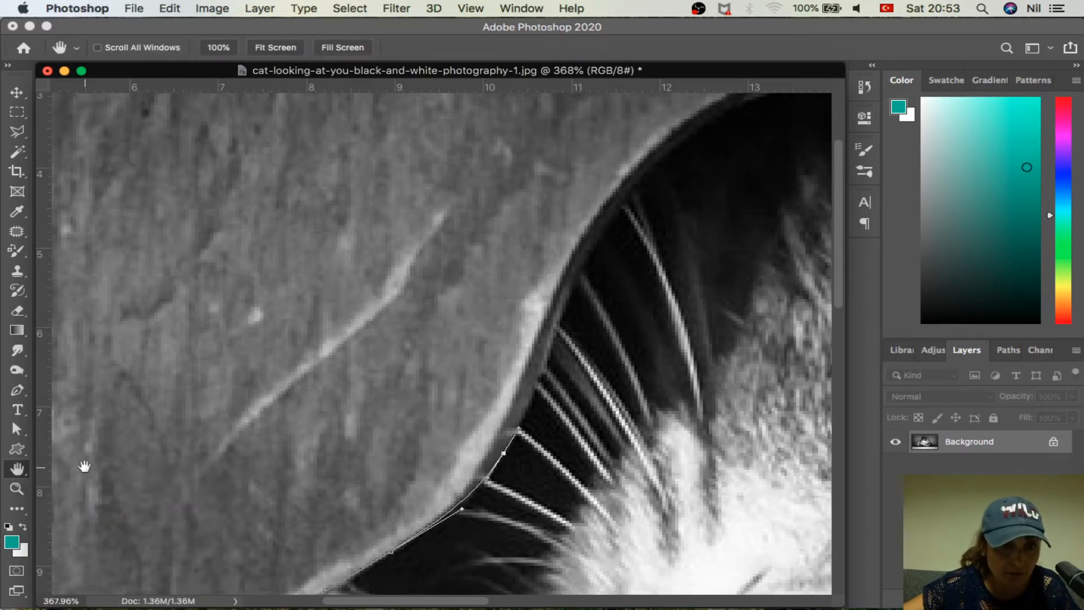
drag(677, 350, 377, 416)
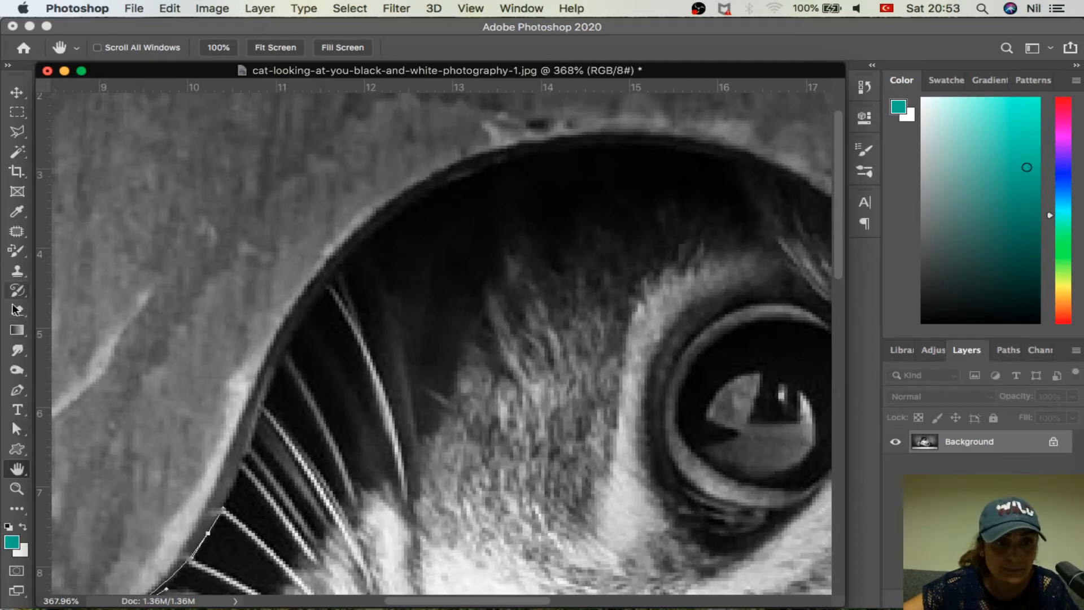
click(17, 389)
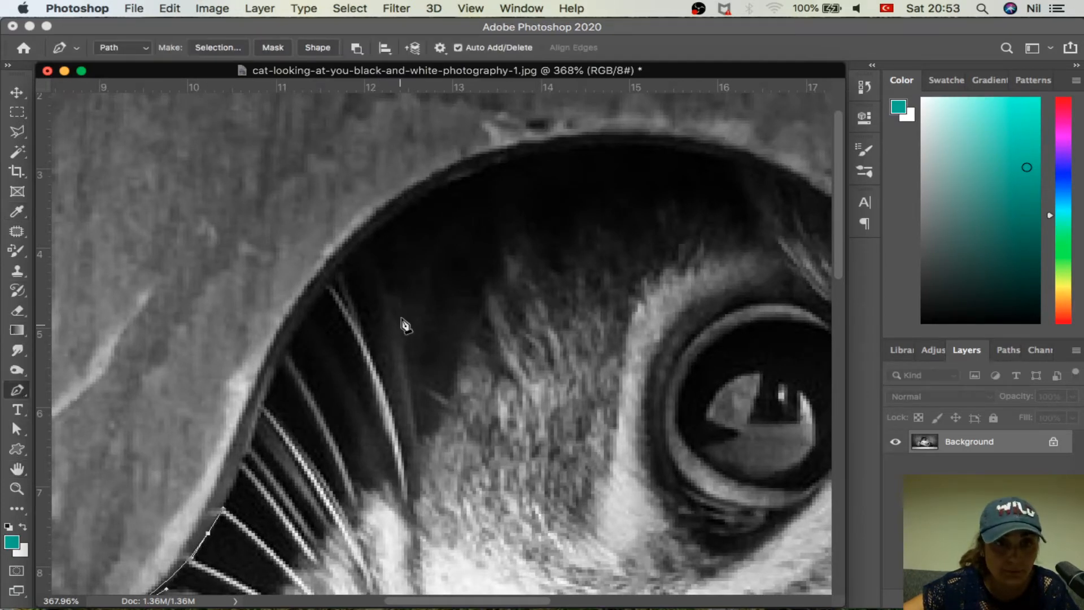
click(358, 238)
drag(359, 244, 448, 165)
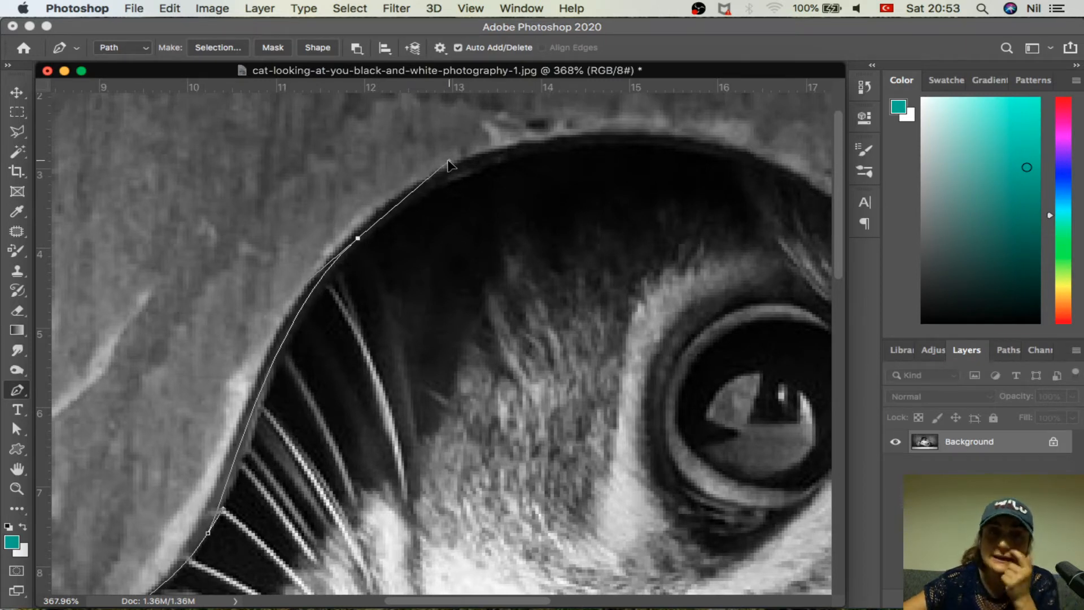
drag(448, 165, 415, 168)
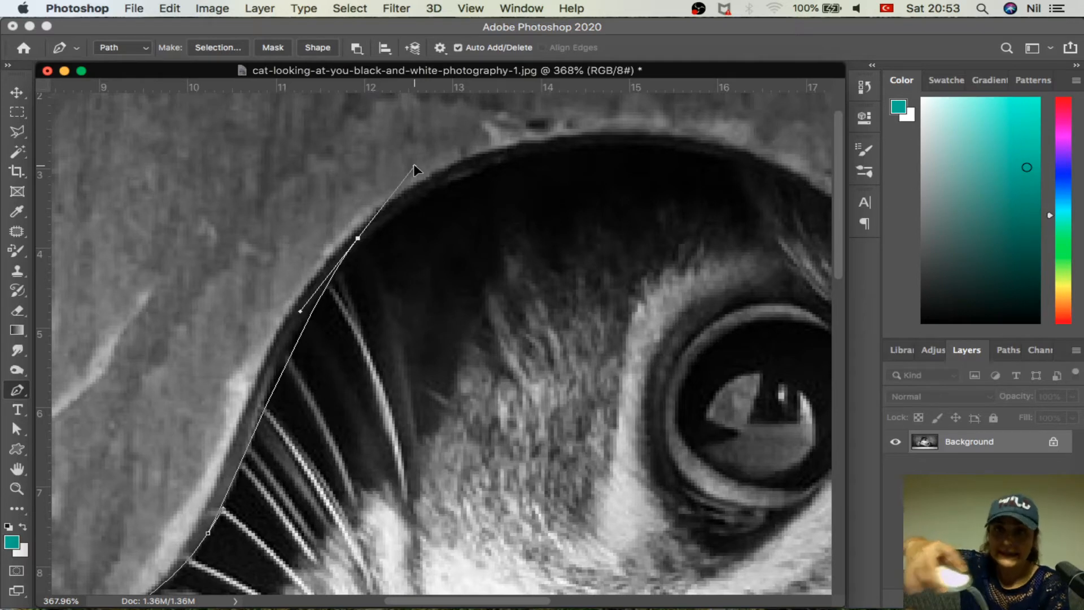
mouse_move(414, 169)
mouse_down()
mouse_move(405, 199)
mouse_move(537, 150)
mouse_move(391, 183)
mouse_move(415, 161)
mouse_move(427, 178)
mouse_up()
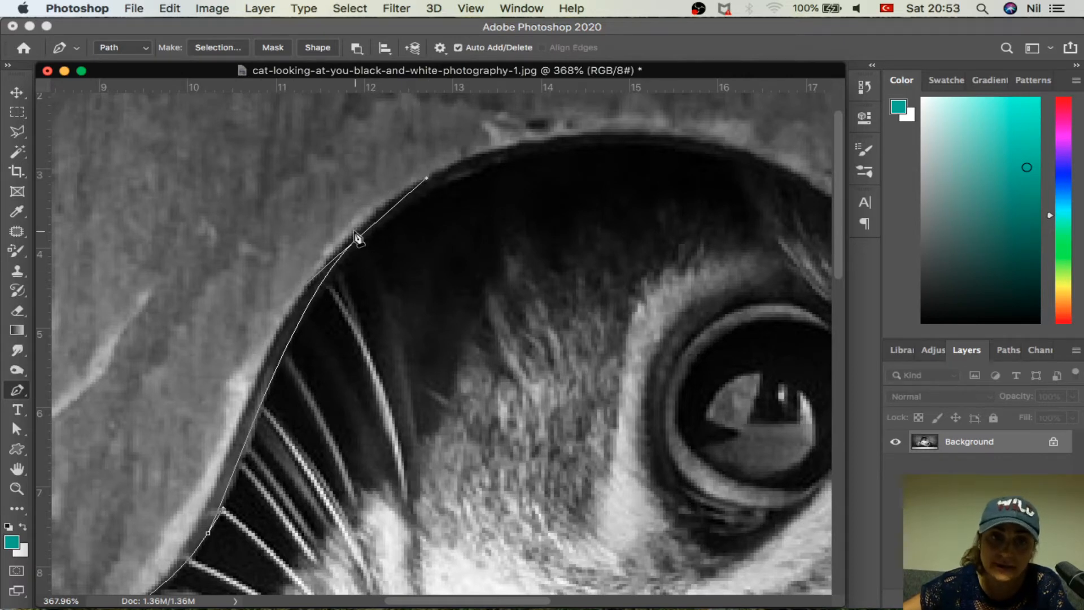
Add a corner anchor point near the top of the arch and turn it into a smooth point with the Convert Point tool.
click(512, 146)
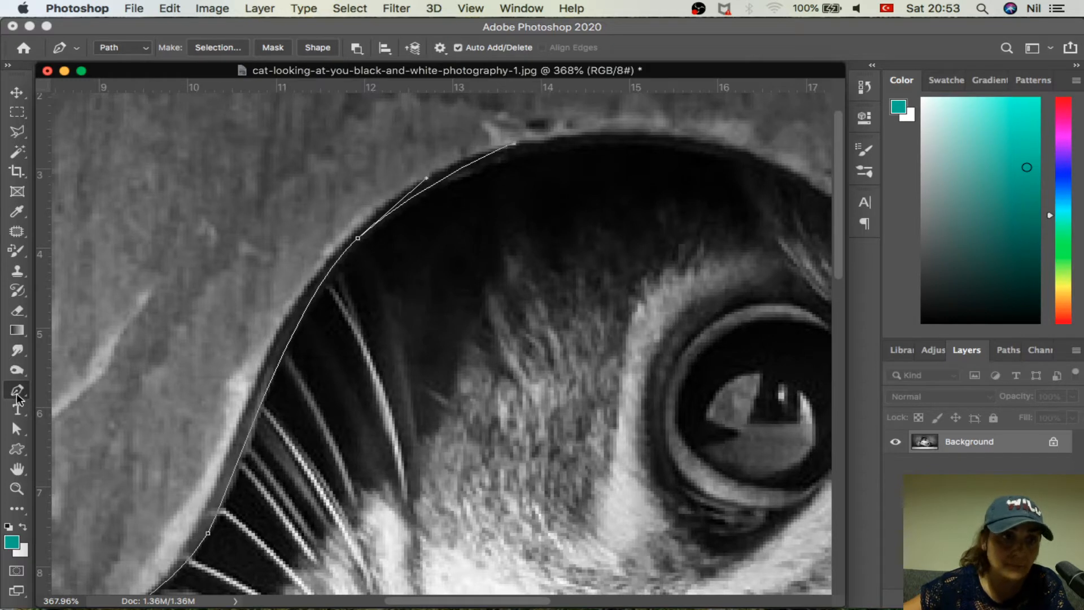
right_click(17, 391)
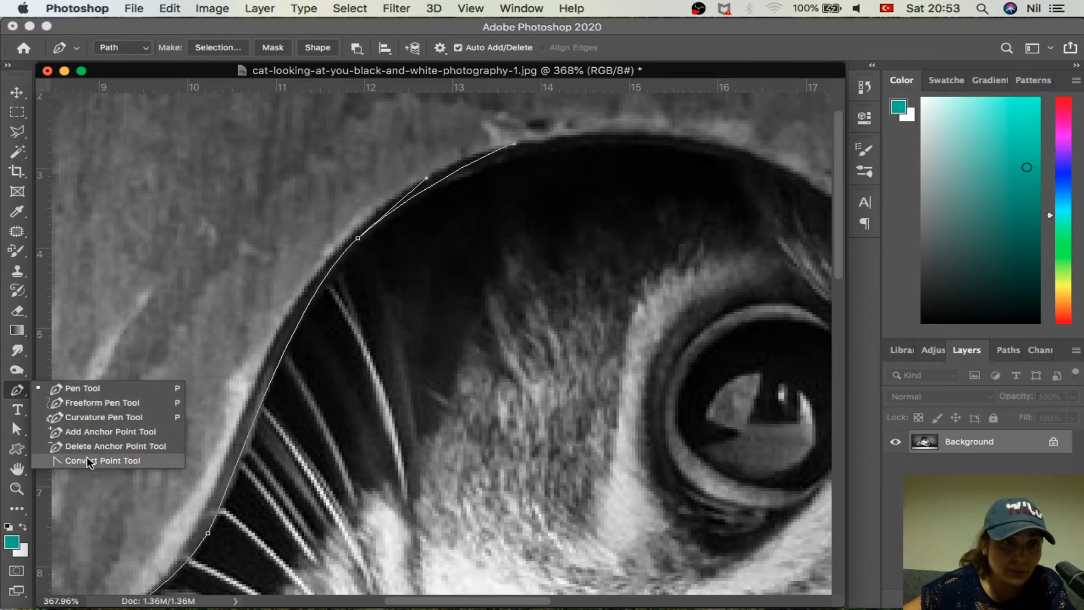
click(110, 461)
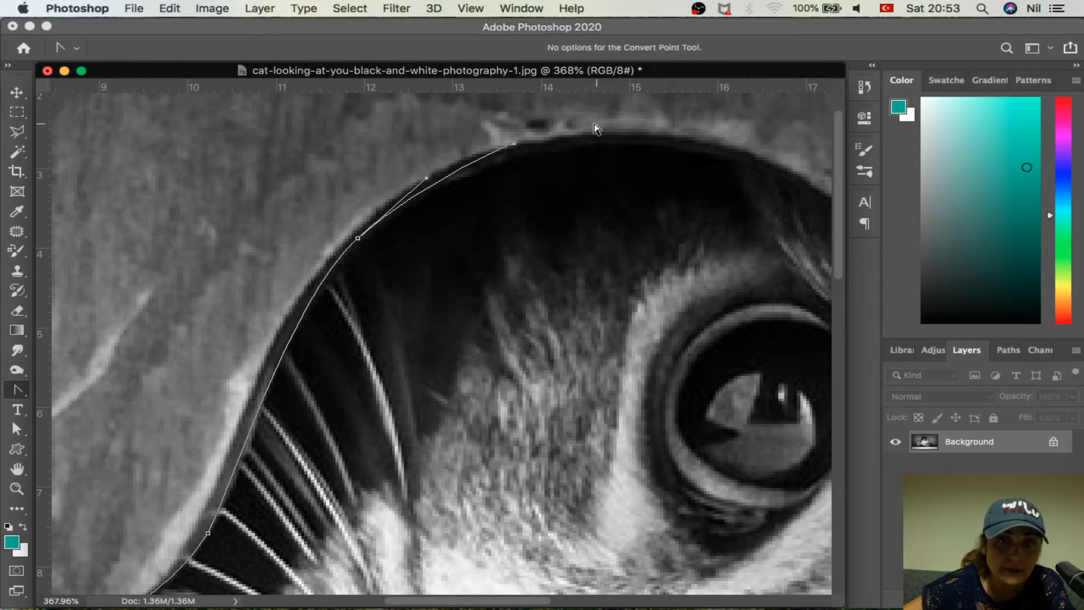
drag(514, 144, 559, 134)
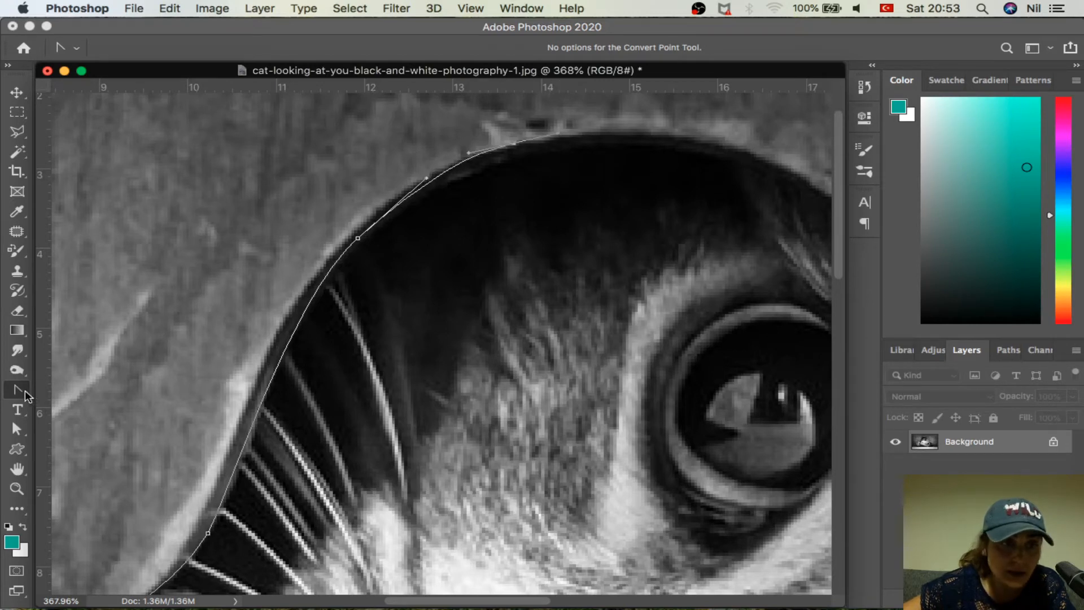
Remove the newest anchor point with the Delete Anchor Point tool and resume the Pen path from its remaining end point.
right_click(19, 391)
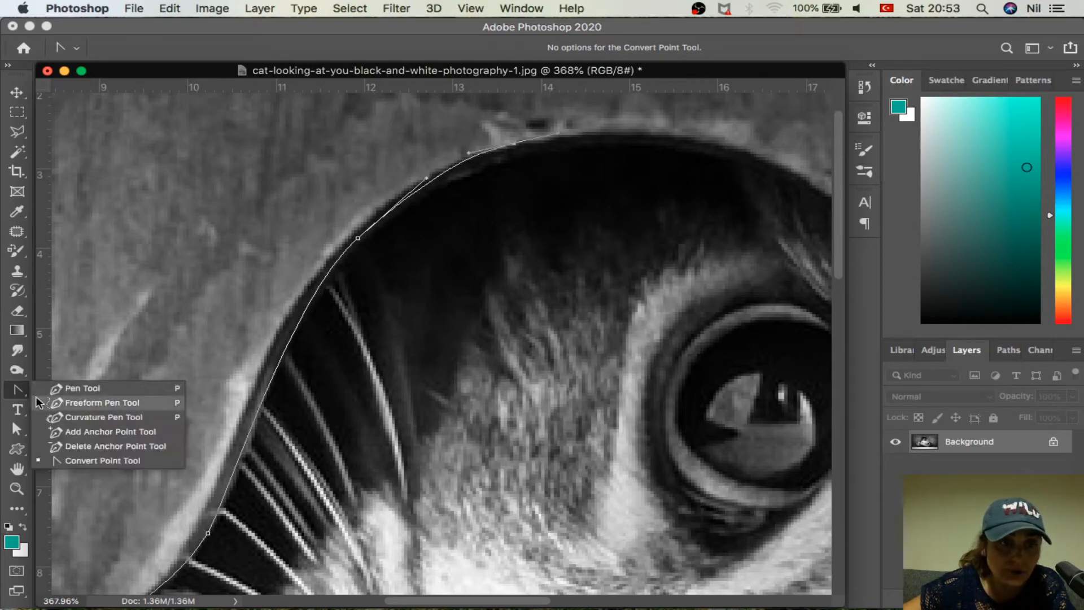
click(99, 446)
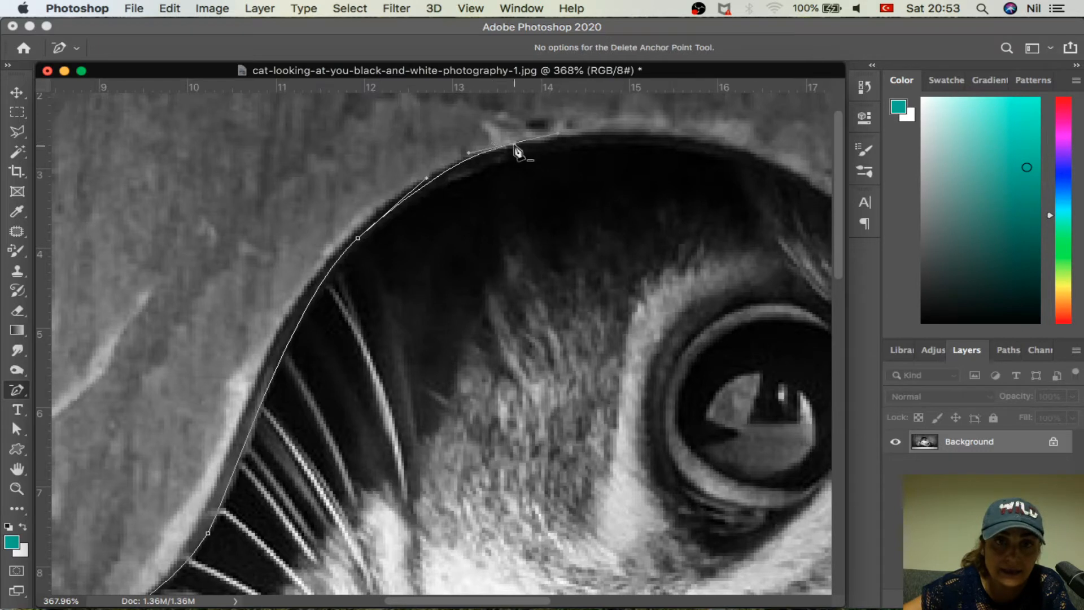
click(516, 148)
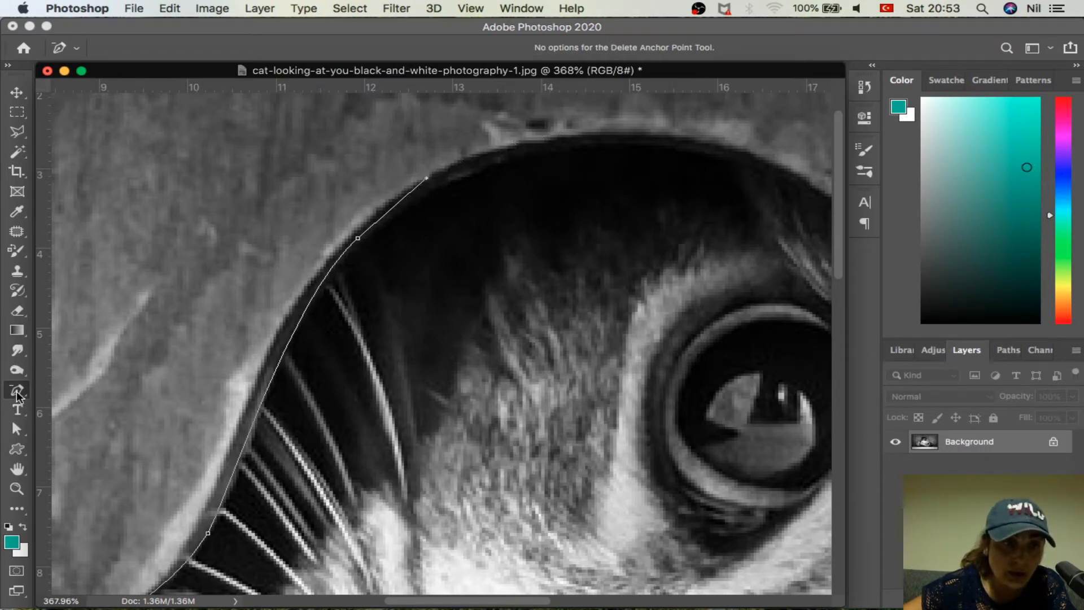
right_click(18, 395)
click(79, 389)
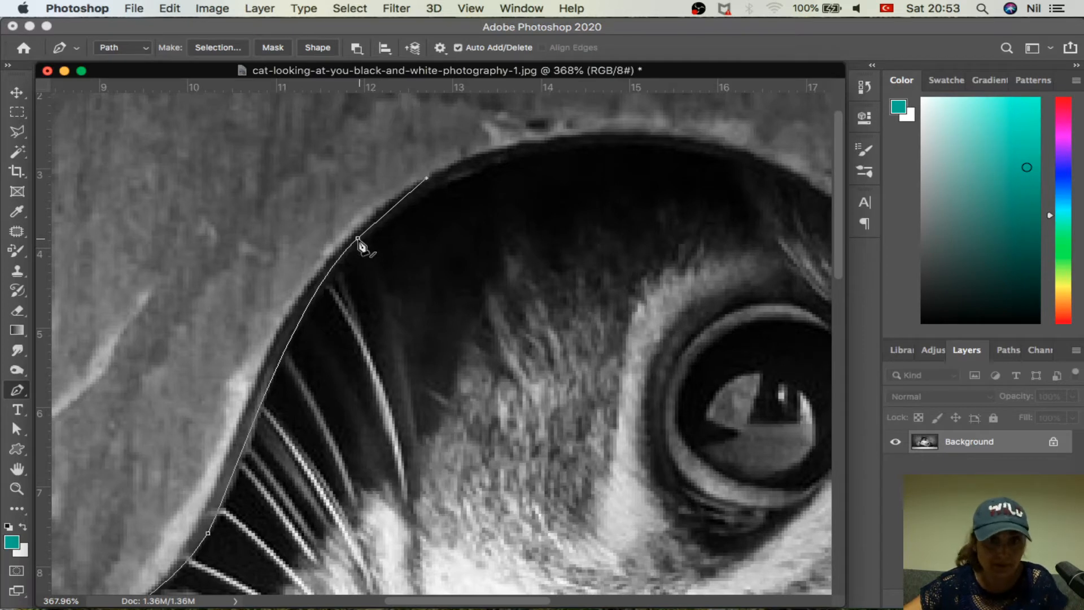
click(357, 237)
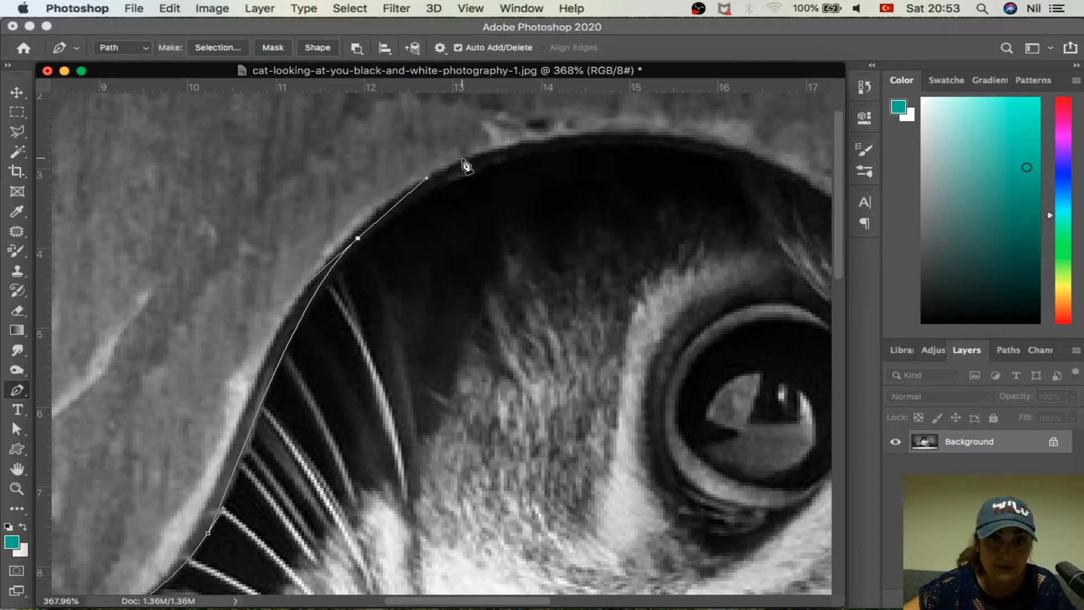
Try a curved anchor point just beyond the upper-left bend, move the previous anchor point, and undo both changes.
drag(466, 161, 559, 134)
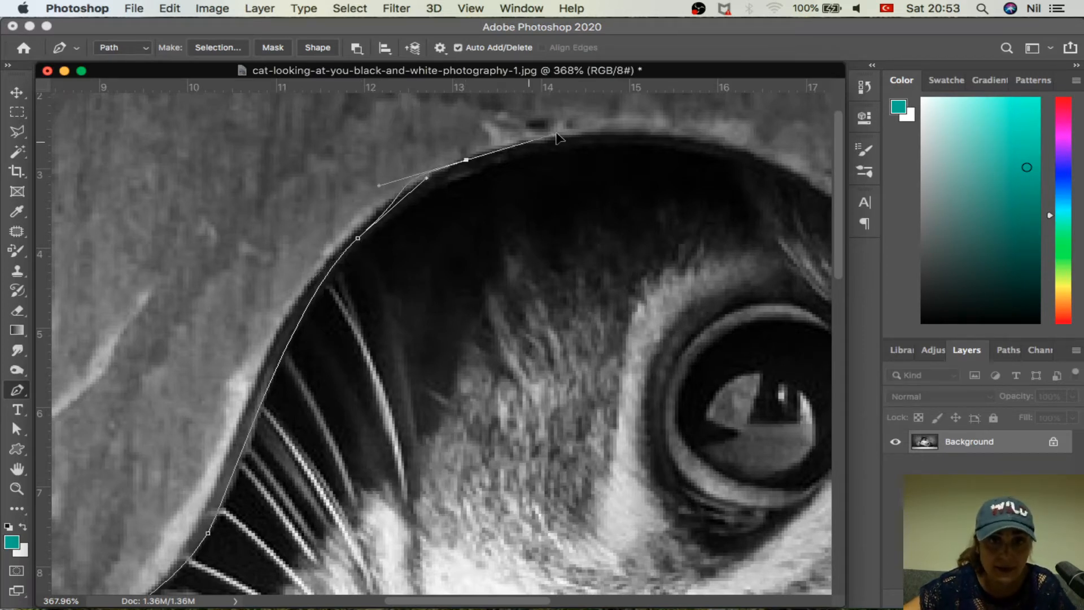
click(358, 238)
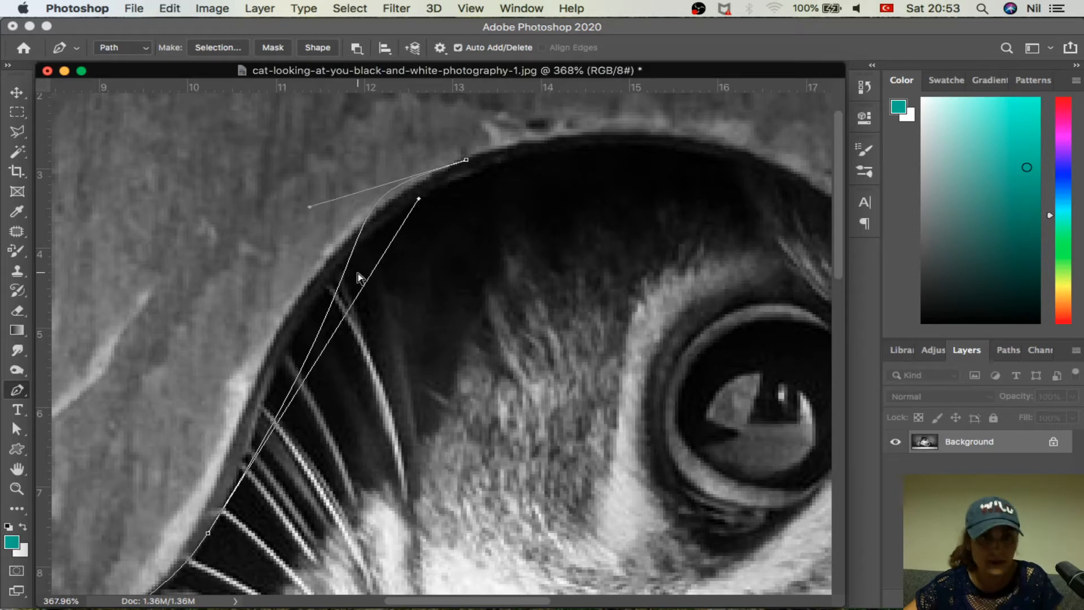
key(super+z)
key(super+z)
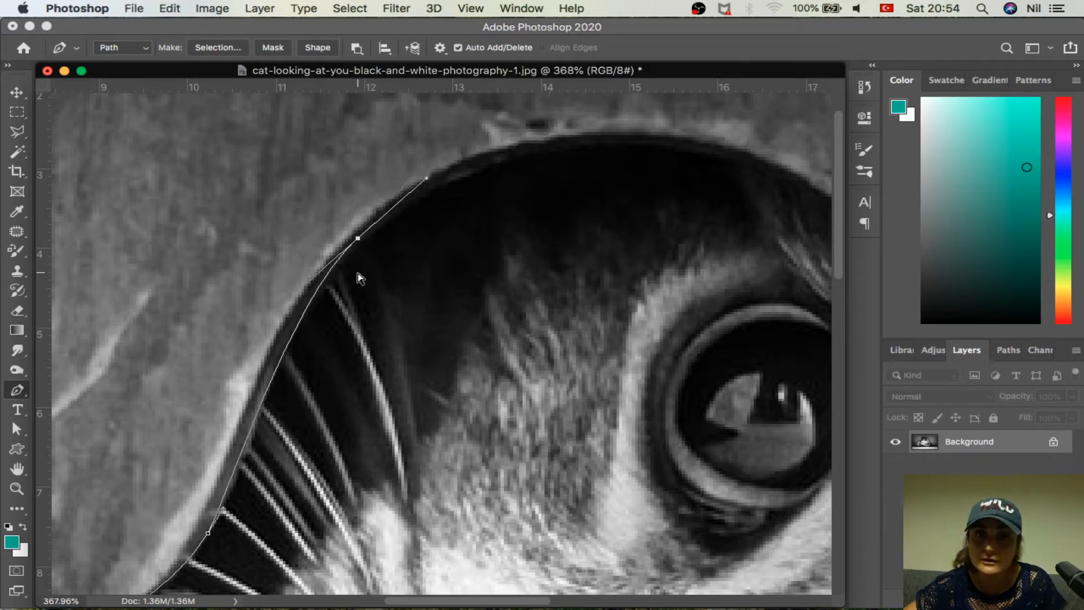
Place a curved anchor point at the top of the arch and nudge the previous anchor point onto the wooden edge.
drag(625, 132, 789, 126)
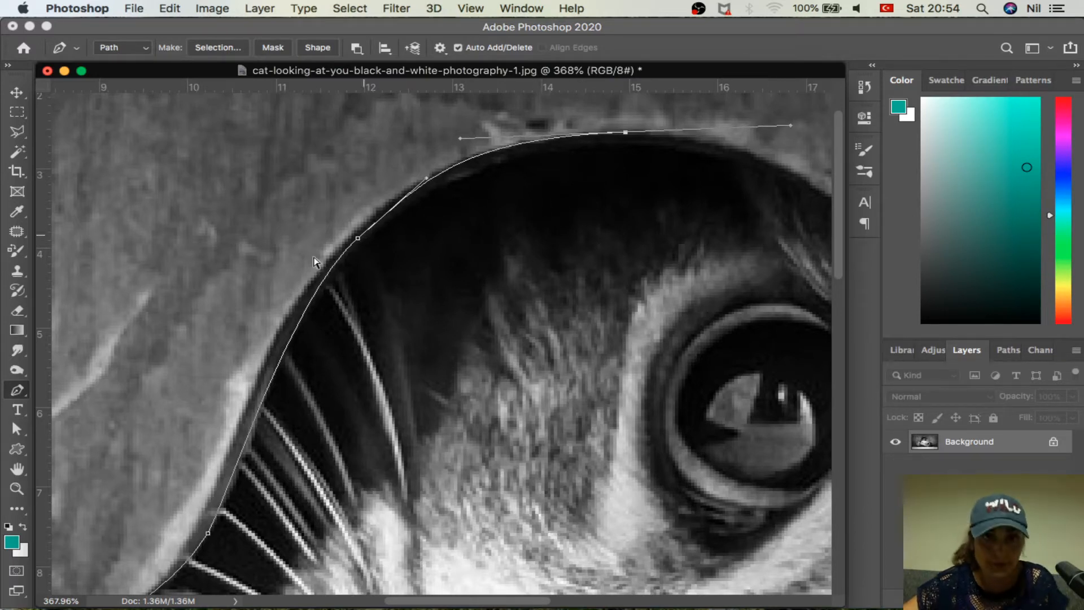
drag(357, 240, 359, 230)
drag(702, 183, 526, 303)
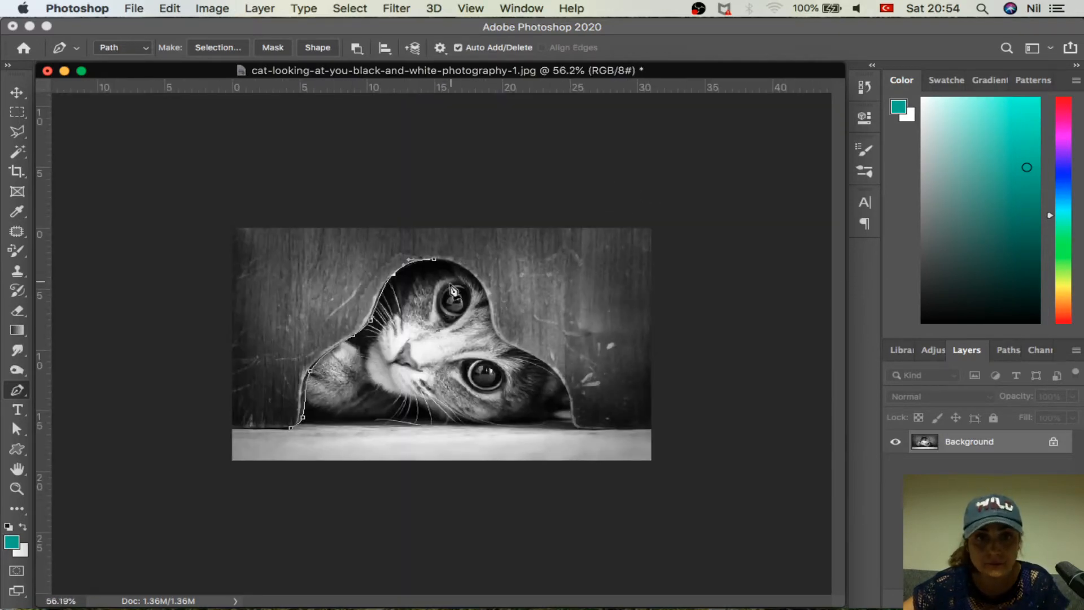
Extend the path to the upper-right of the arch with a curved anchor point and shorten the top anchor's outgoing handle.
scroll(434, 339, up, 3)
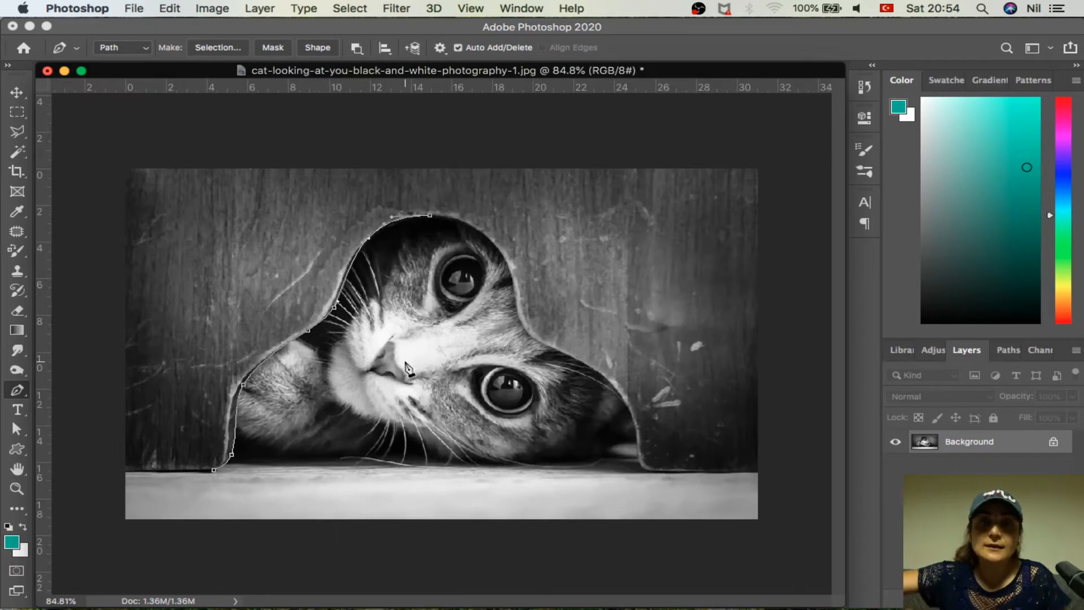
scroll(407, 368, up, 4)
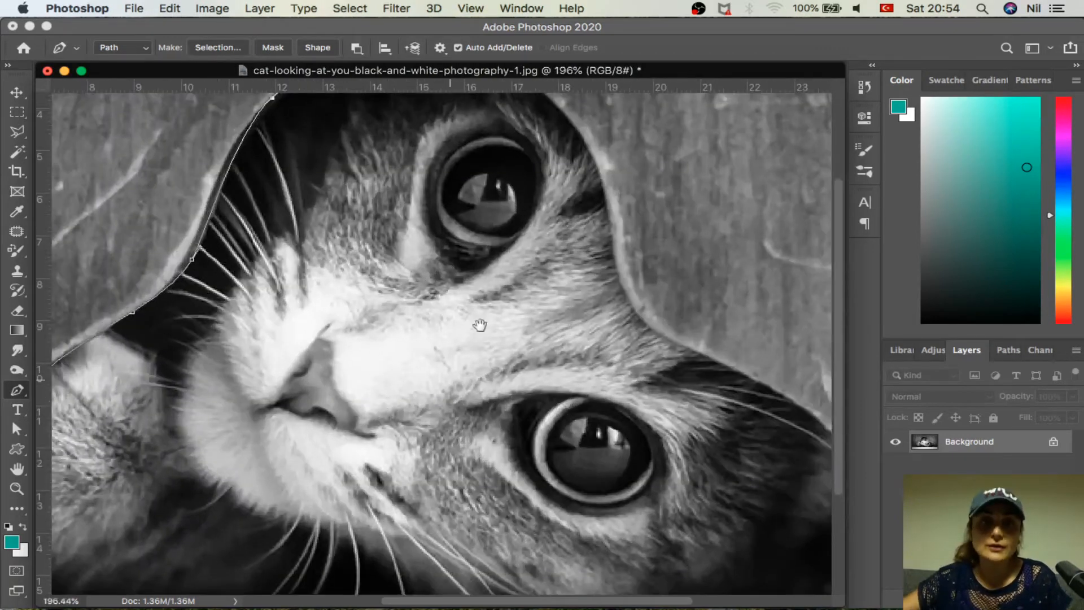
drag(490, 216, 288, 339)
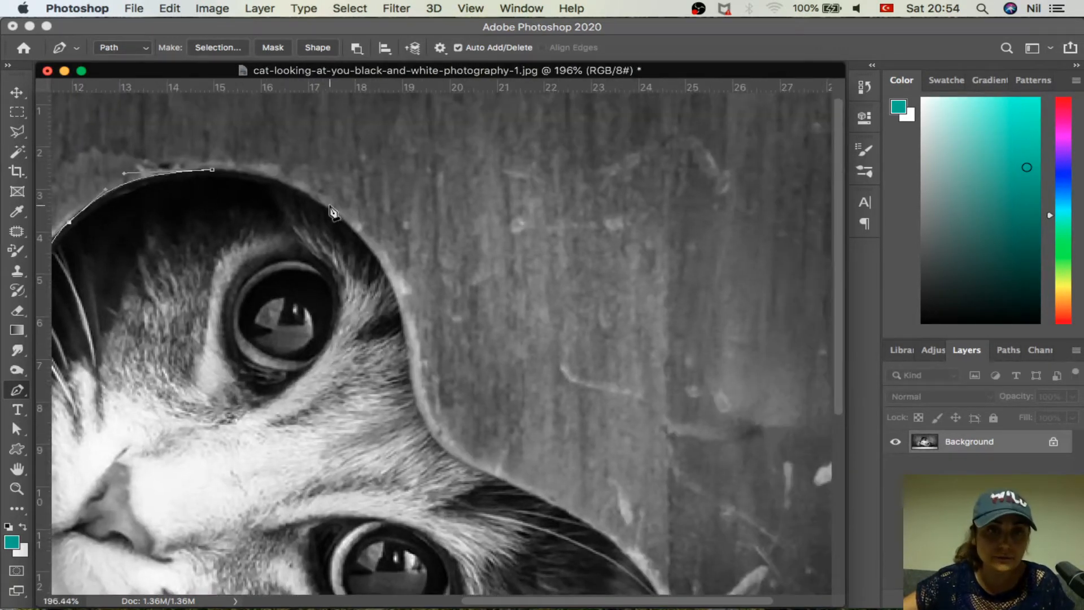
drag(328, 204, 354, 217)
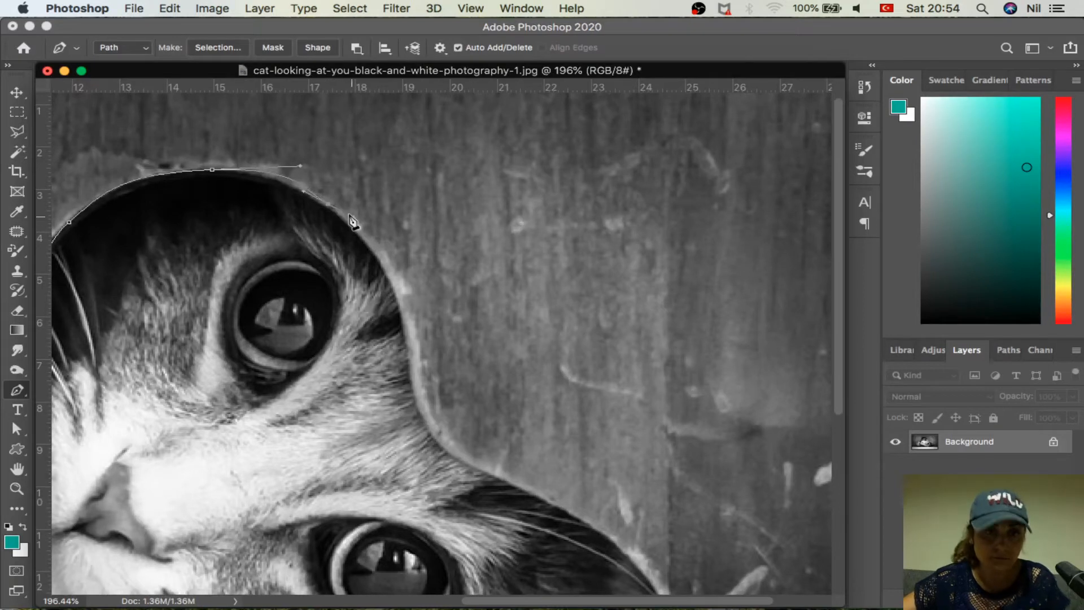
super+click(299, 166)
drag(299, 166, 273, 168)
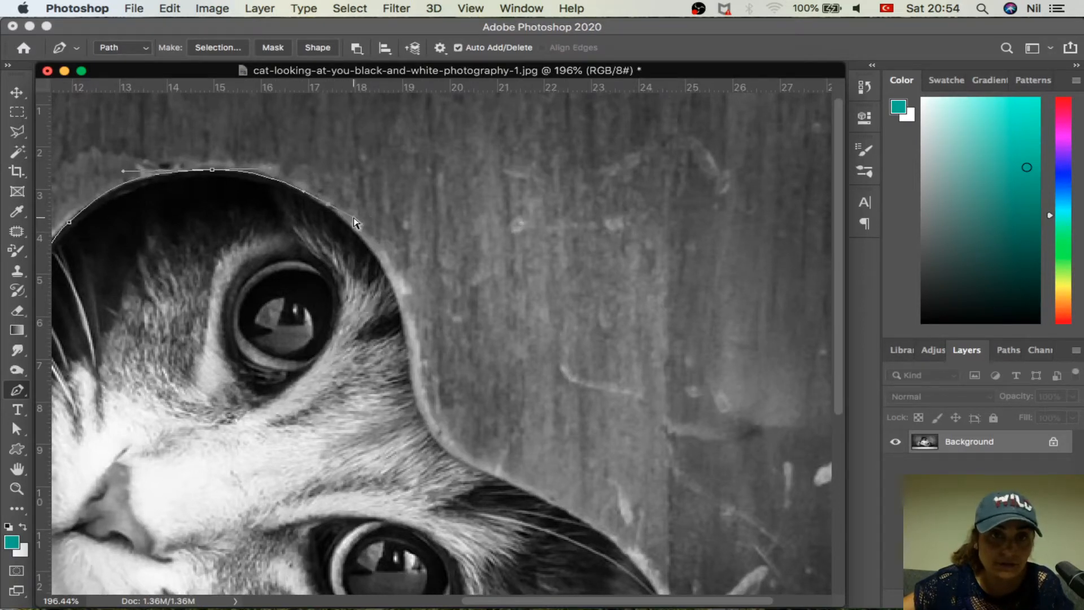
Continue the path with curved anchor points down the opening's right edge past both eyes, and refine it with an extra anchor point above the lower eye.
drag(394, 295, 402, 325)
drag(423, 420, 432, 433)
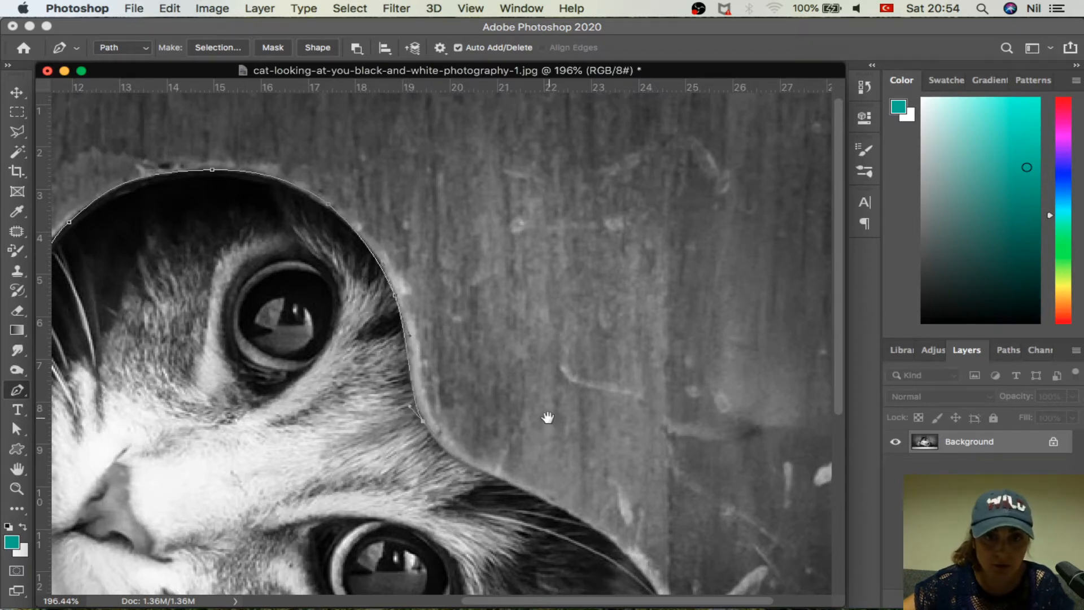
drag(544, 421, 408, 221)
drag(478, 347, 512, 385)
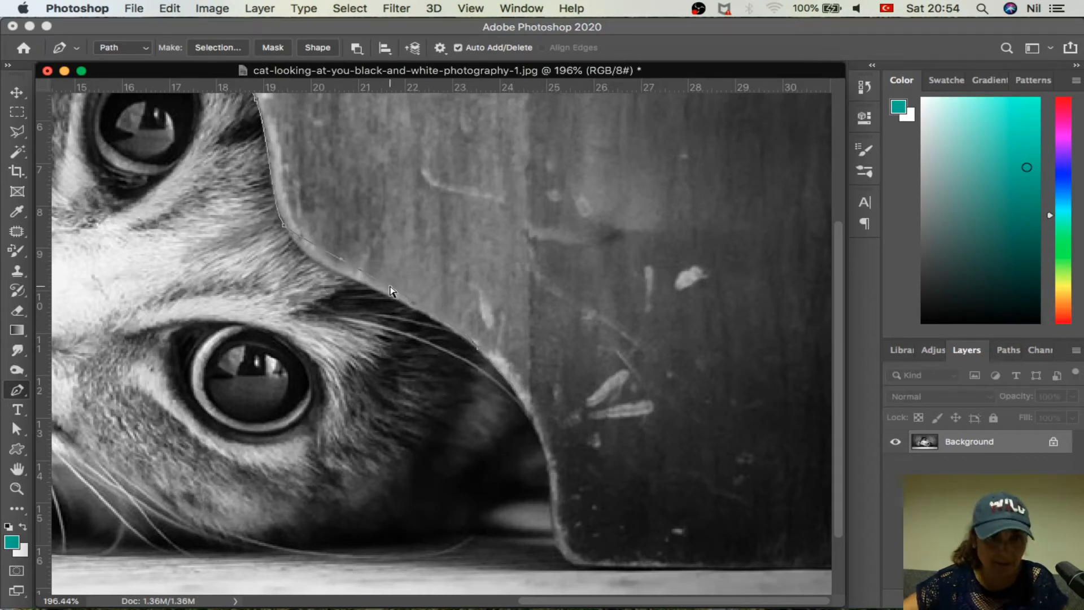
drag(389, 286, 376, 291)
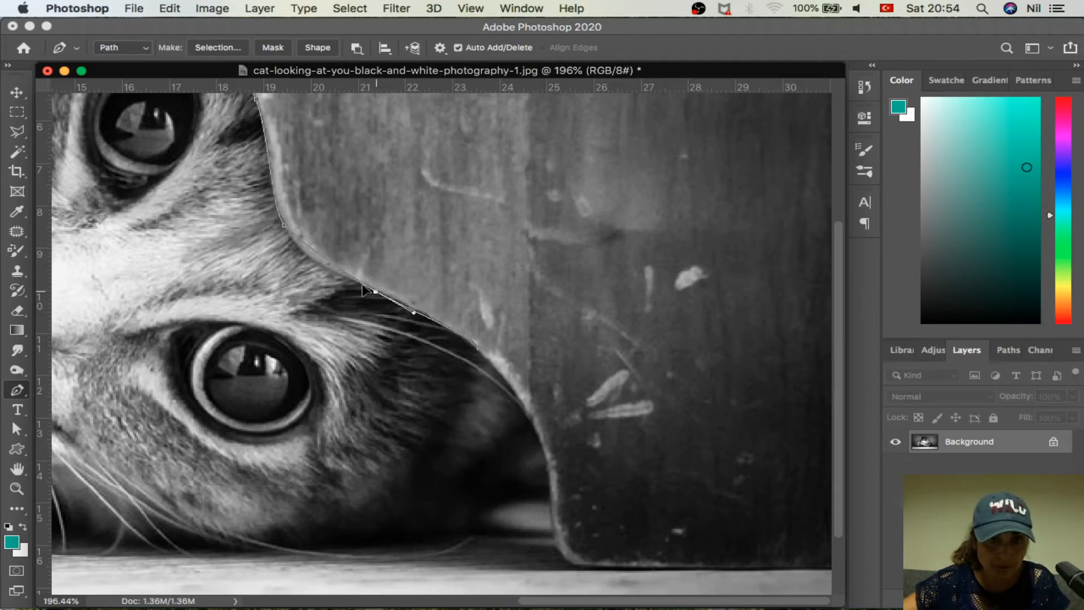
drag(327, 265, 297, 241)
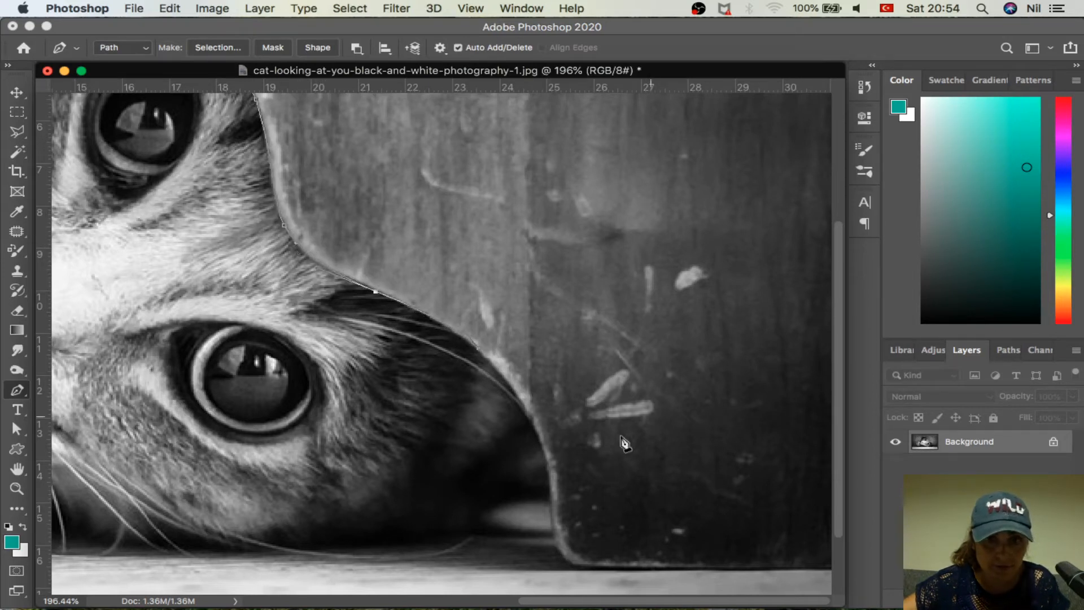
Carry the path down around the opening's lower-right corner to the floor line and reposition the curved anchor point above the corner.
drag(551, 464, 561, 506)
click(568, 560)
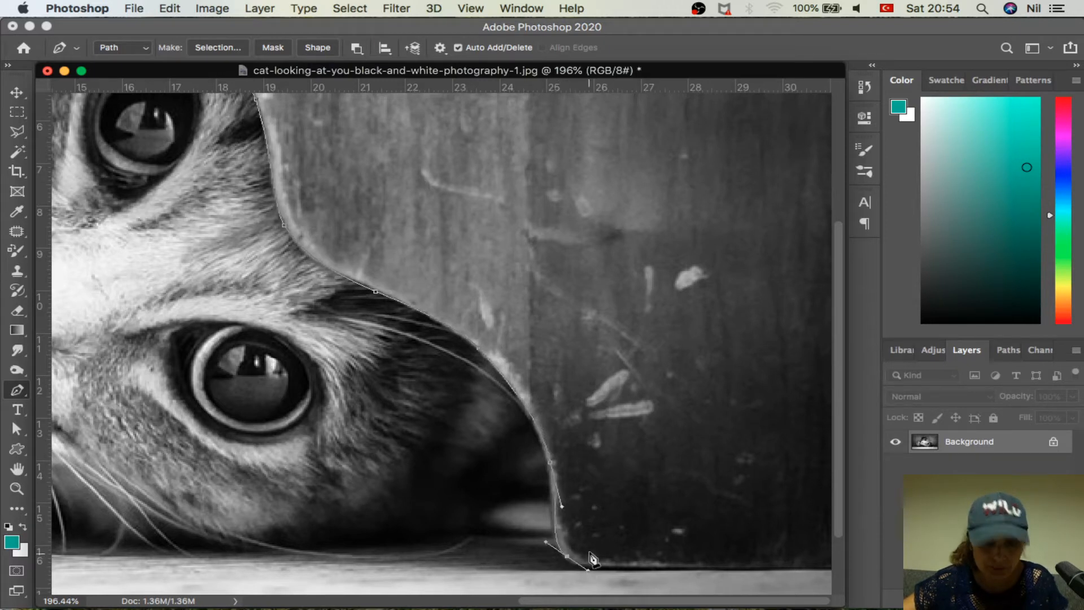
drag(549, 465, 539, 445)
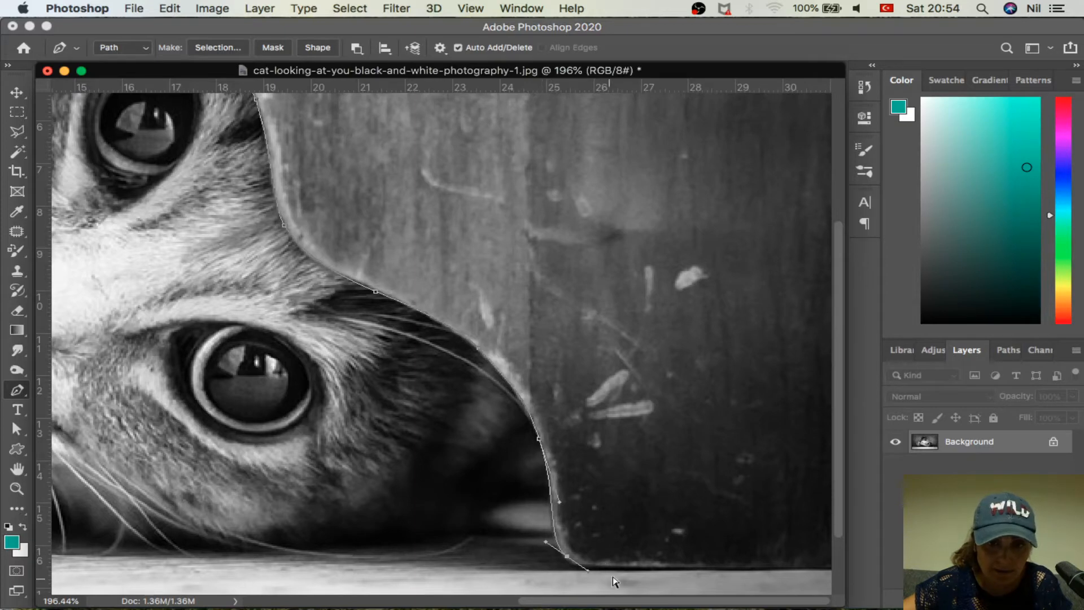
click(627, 568)
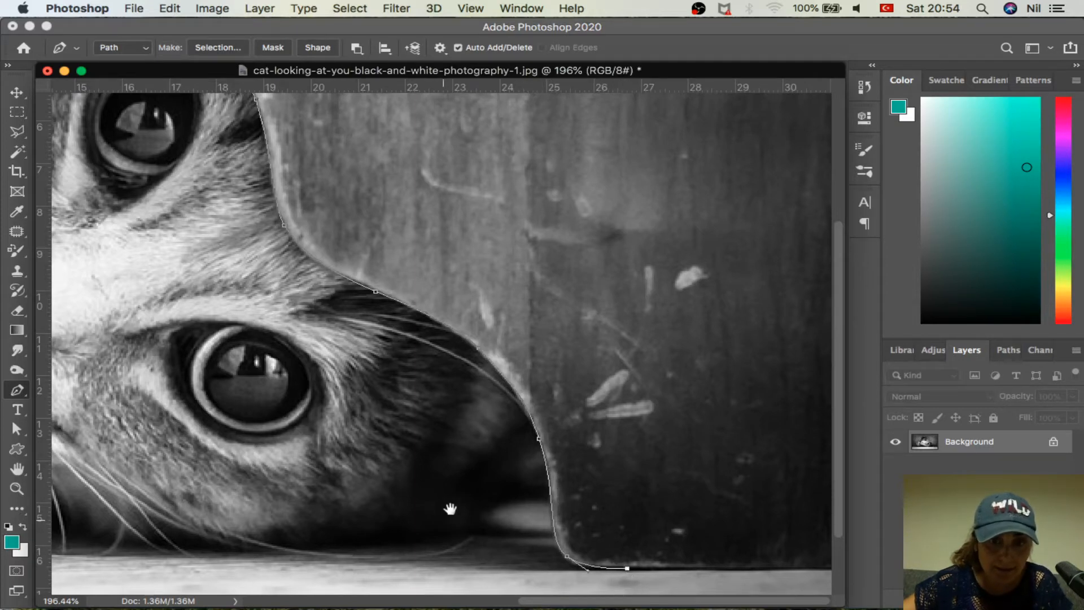
Close the path around the cat's opening along the floor line and save the work path as Path 1.
drag(450, 508, 743, 344)
drag(613, 290, 1082, 361)
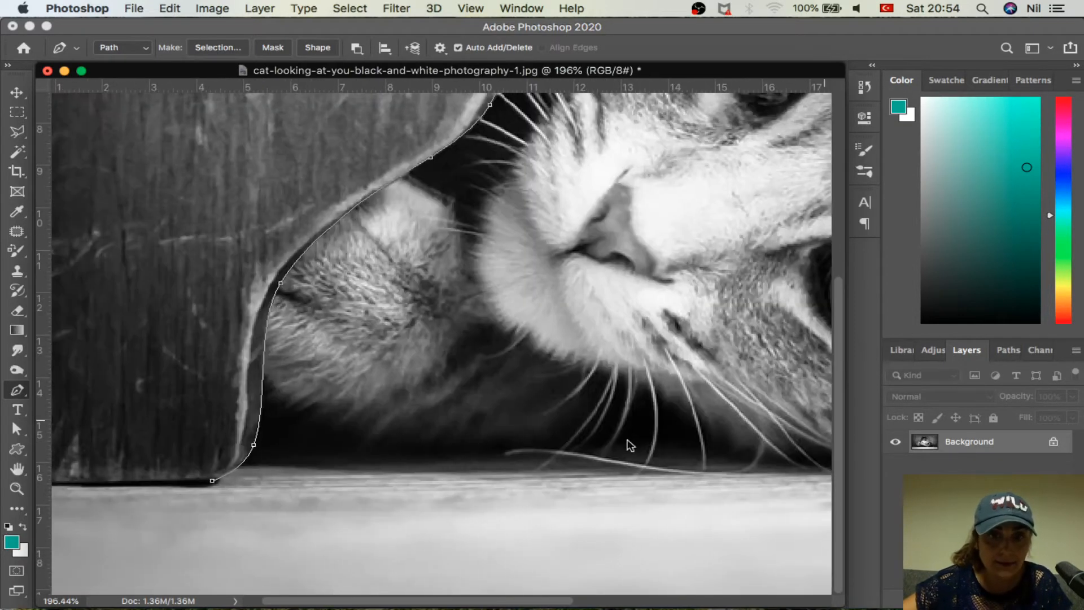
click(212, 482)
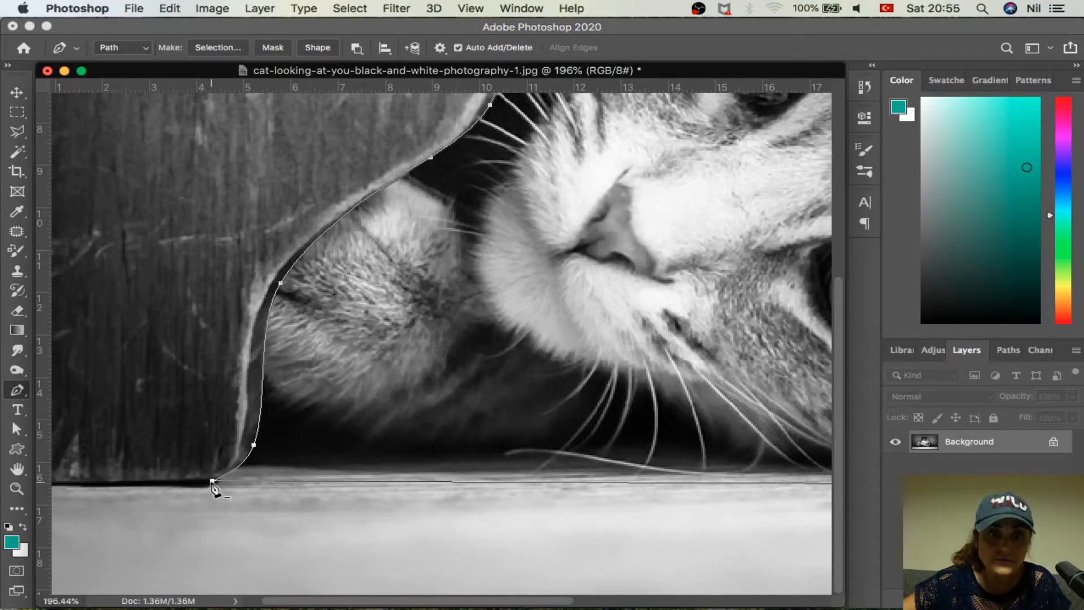
click(1008, 350)
double_click(952, 374)
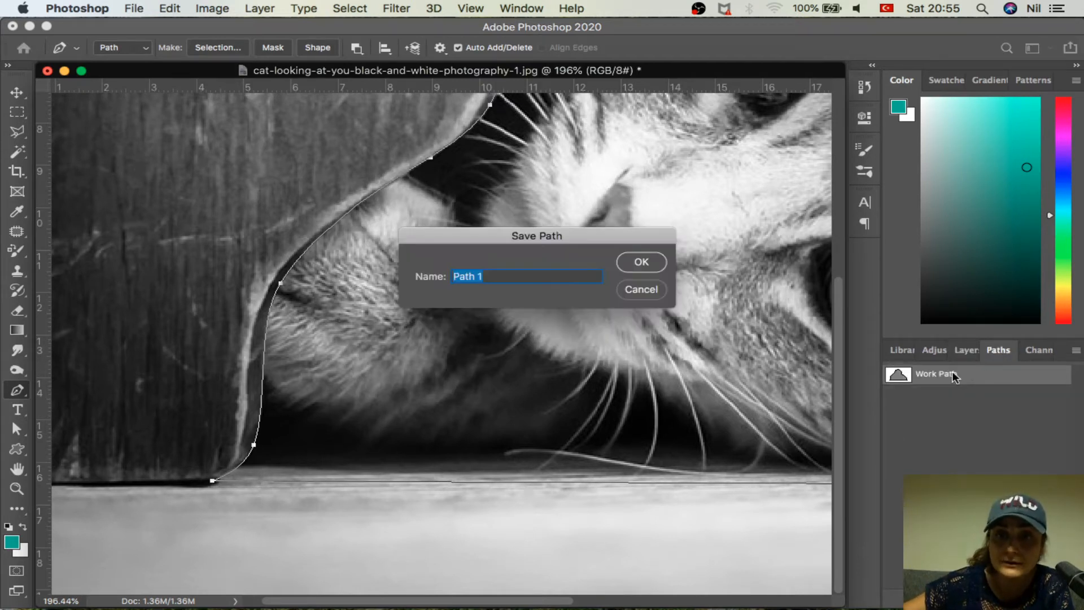
click(642, 262)
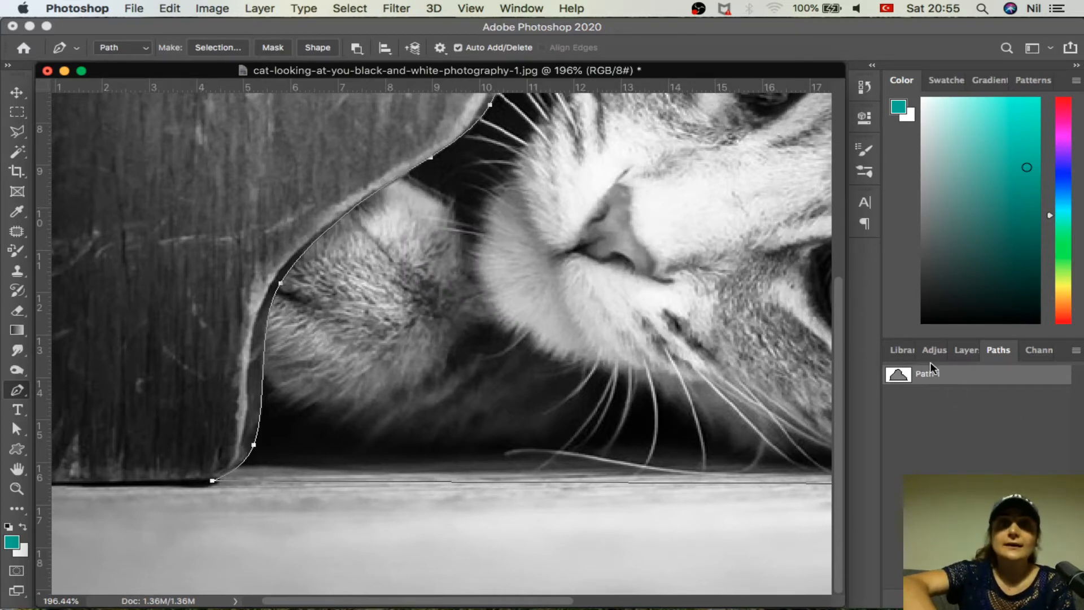
Load Path 1 as a selection and invert it to select only the cat's opening.
key(super+0)
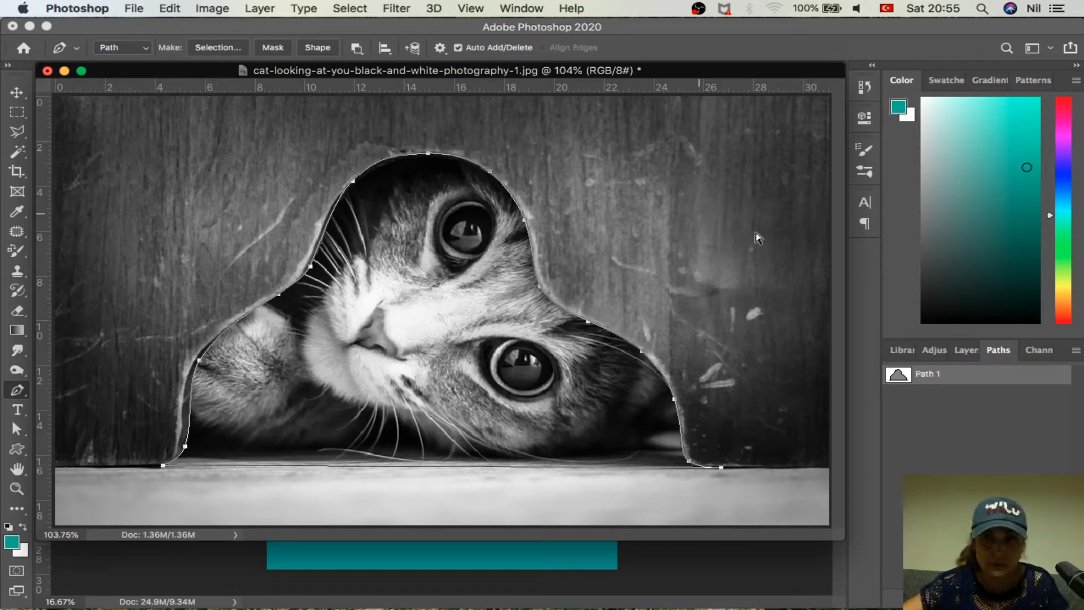
super+click(903, 376)
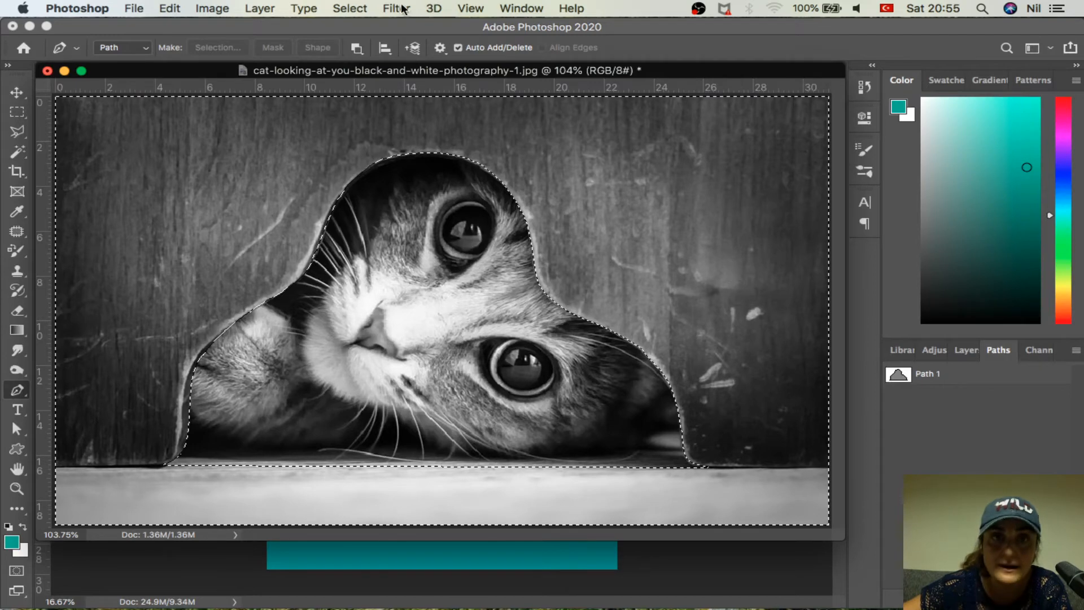
click(350, 8)
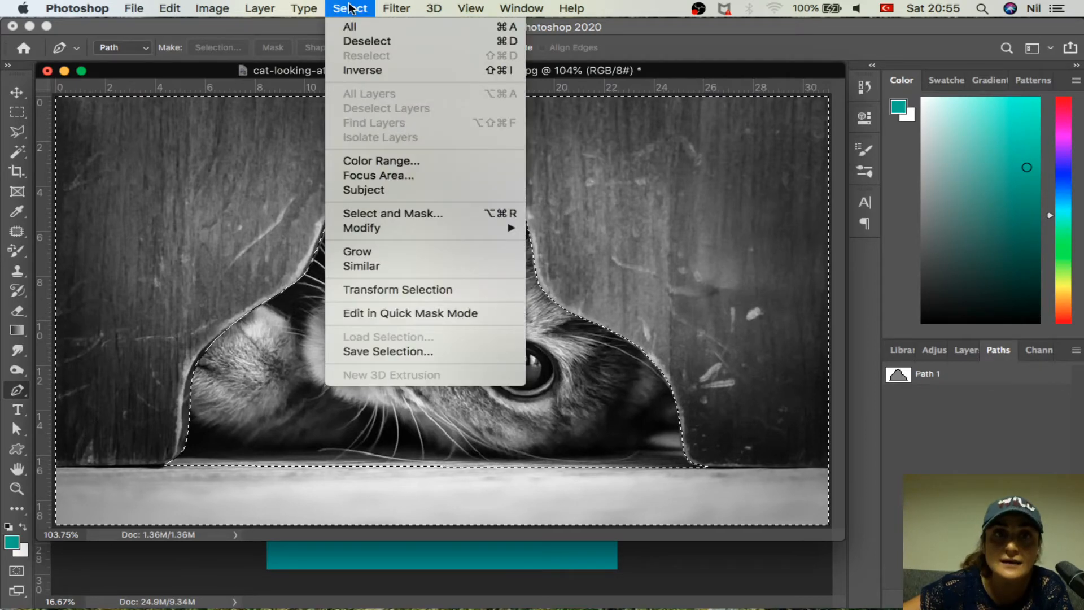
click(372, 69)
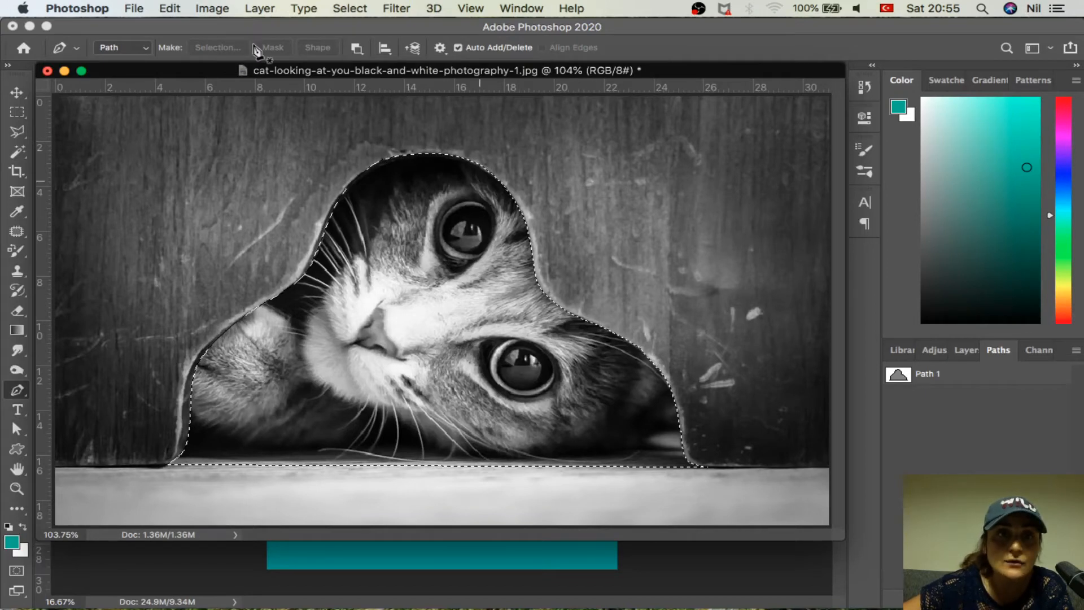
Copy the selected cat from the photo and paste it into the teal poster document Untitled-3.
click(217, 8)
mouse_move(169, 8)
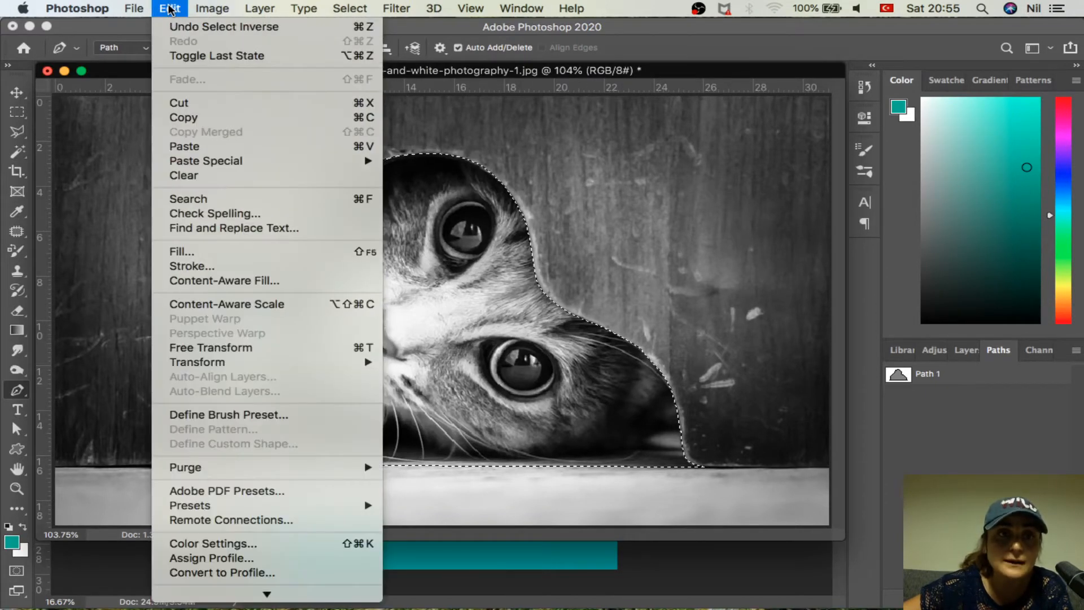
click(187, 119)
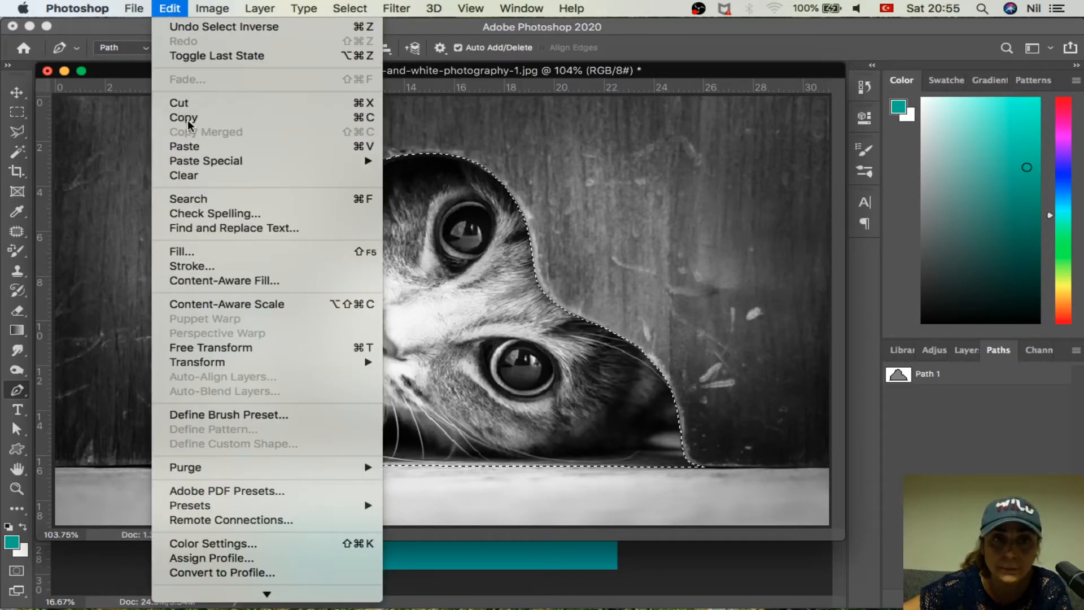
key(super+c)
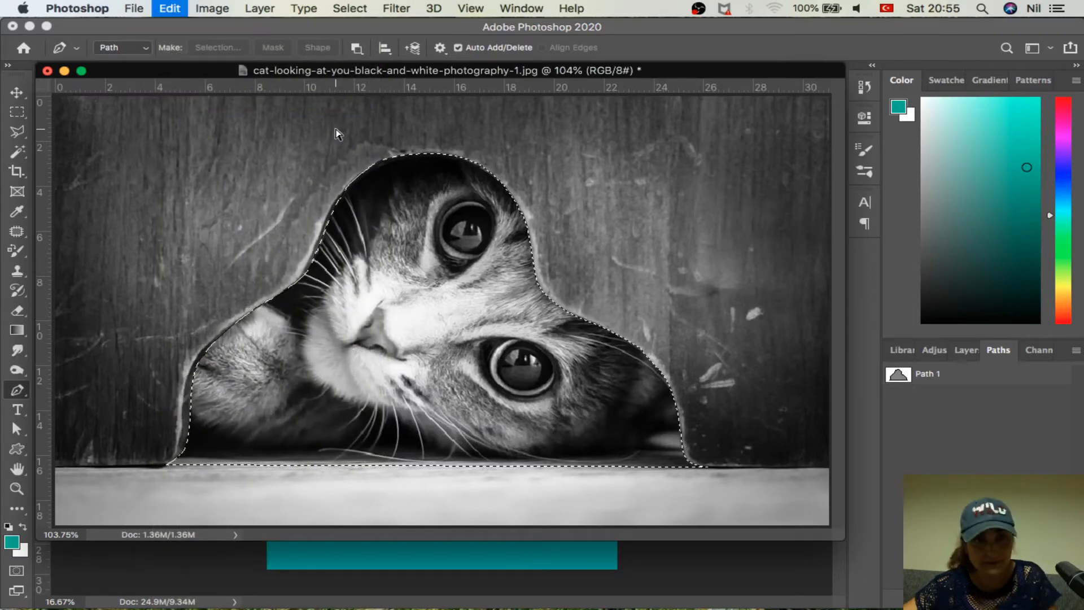
click(64, 71)
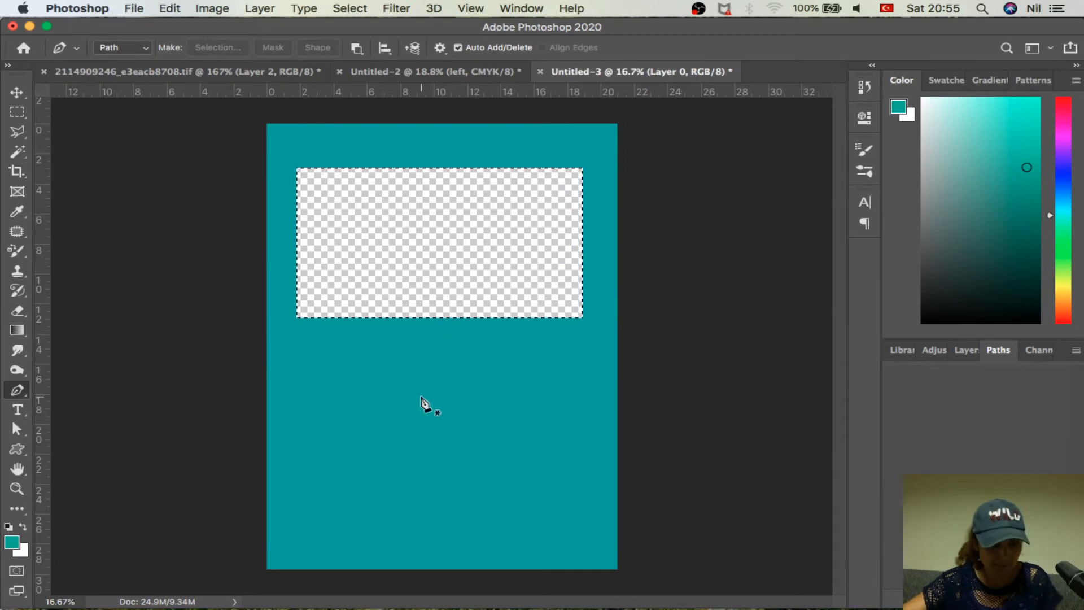
key(super+v)
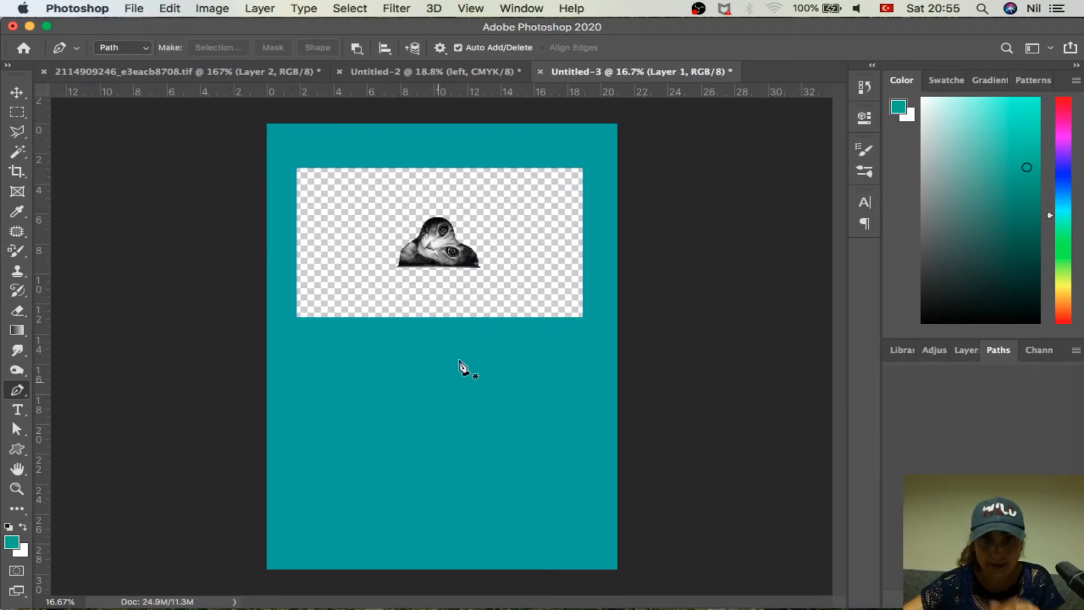
Move the pasted cat into the poster's bottom-left corner.
click(213, 8)
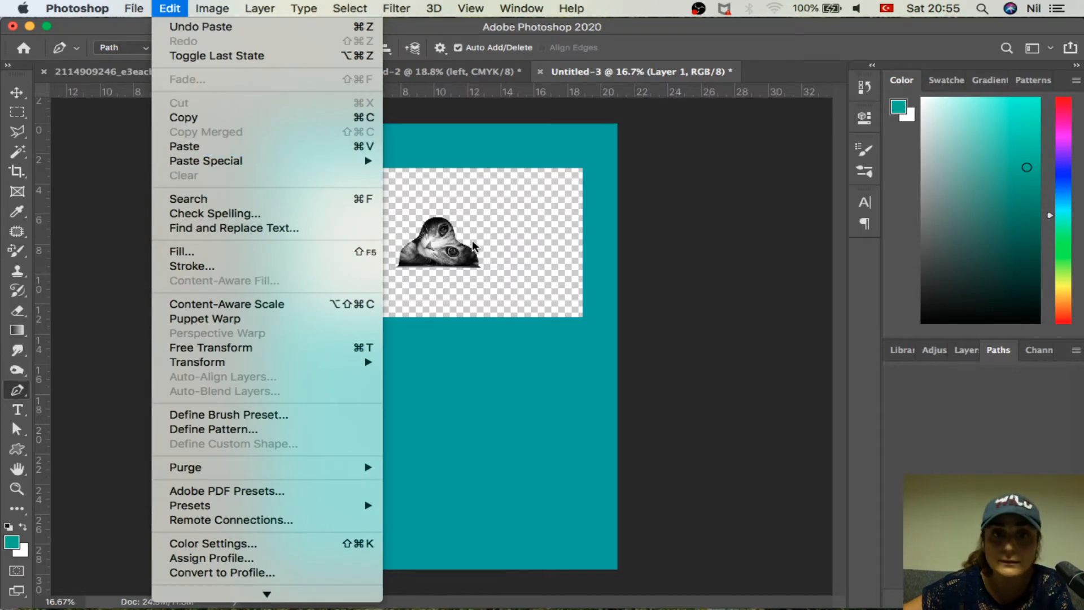
click(456, 201)
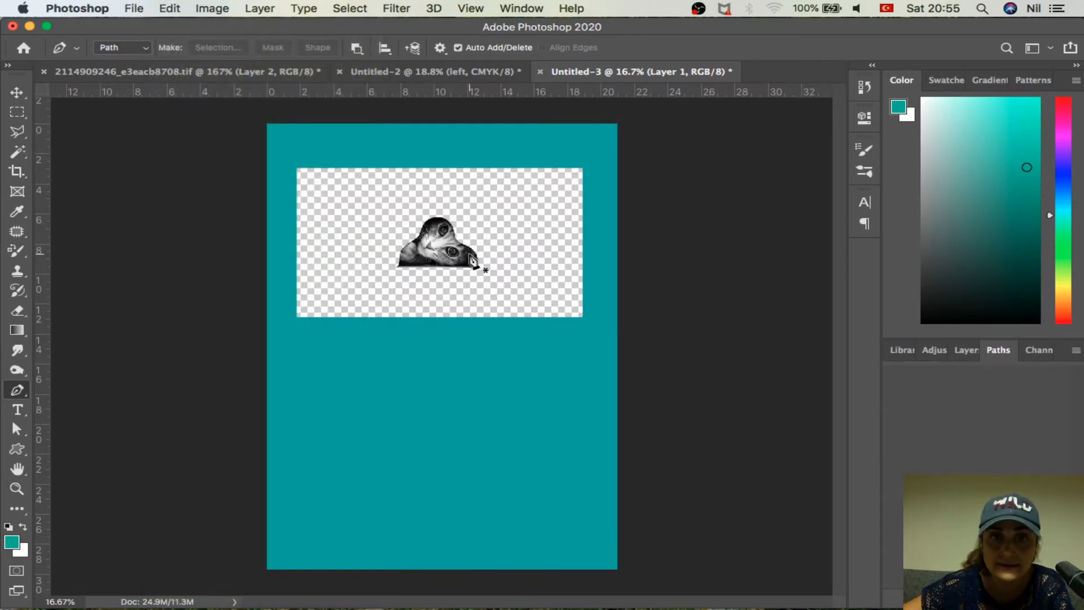
click(14, 98)
drag(423, 279, 321, 547)
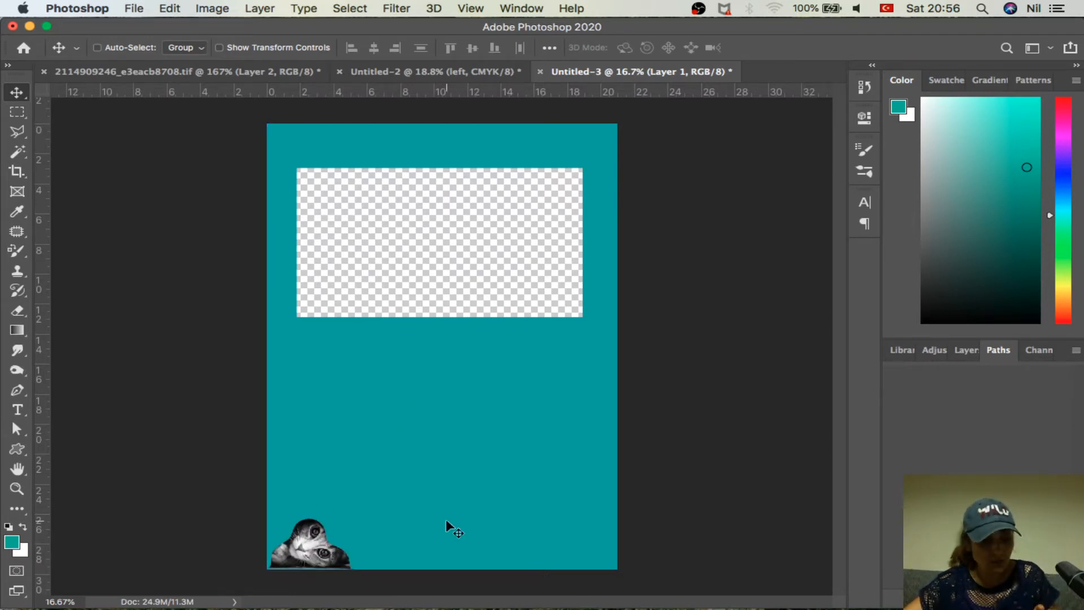
Enlarge the cat with Free Transform to about 403% width and 437% height, filling the poster's lower part.
key(super+t)
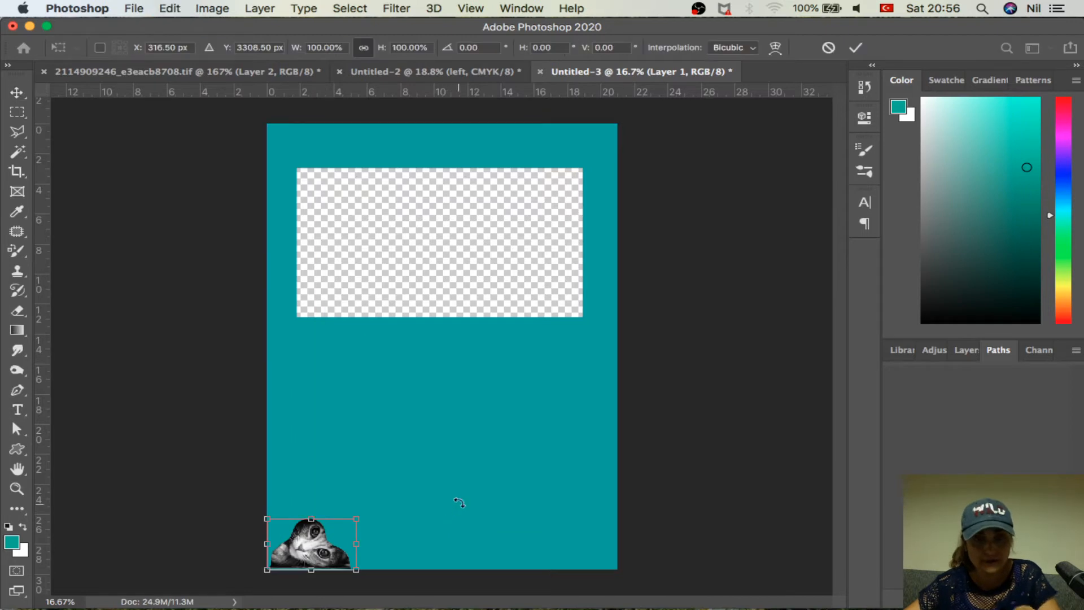
drag(357, 520, 581, 293)
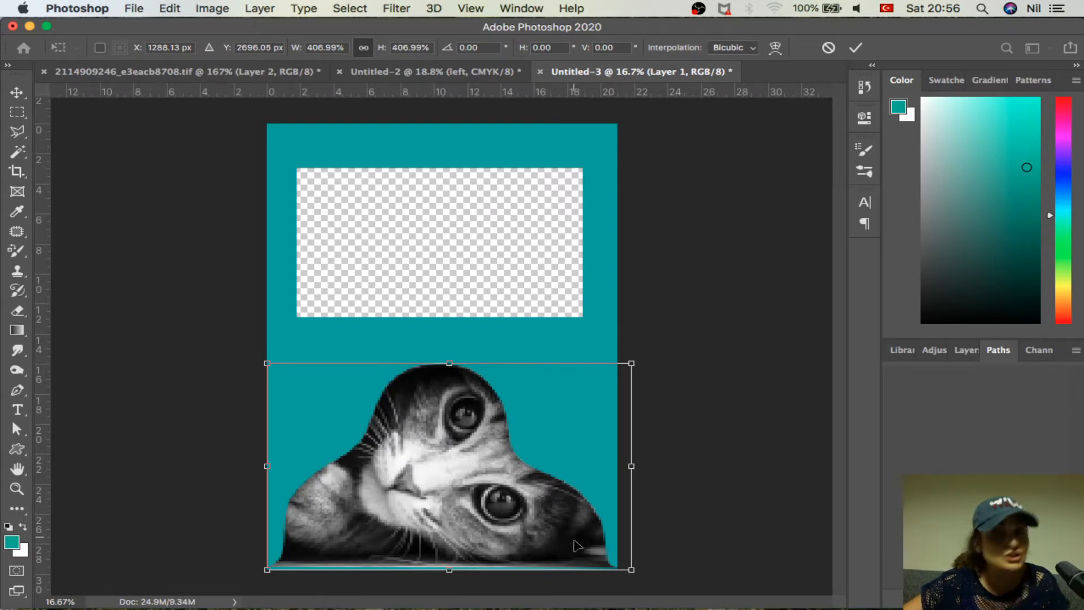
drag(631, 459, 603, 440)
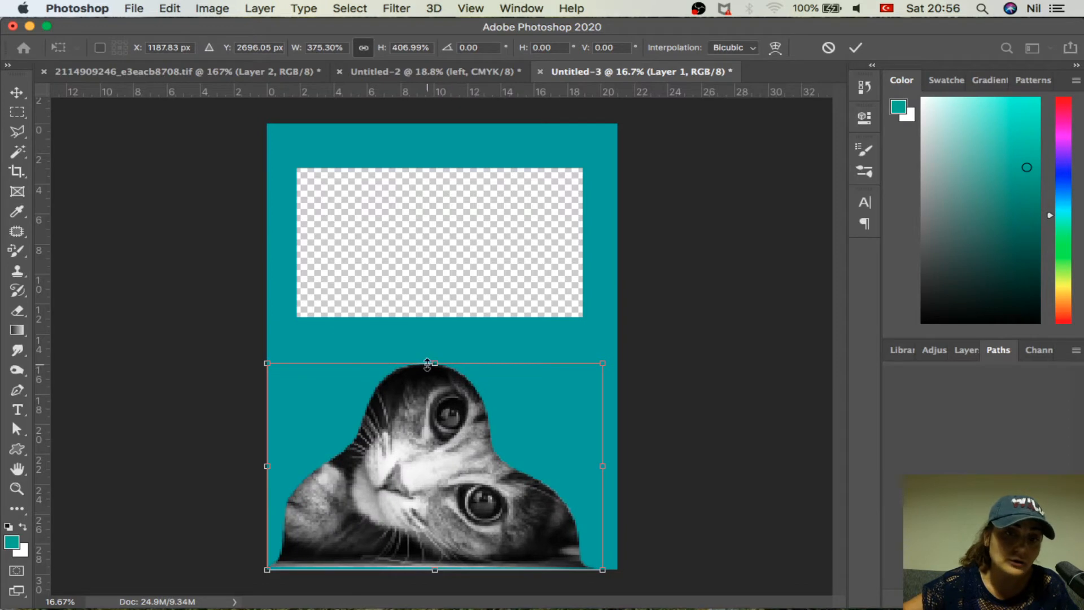
drag(427, 364, 442, 338)
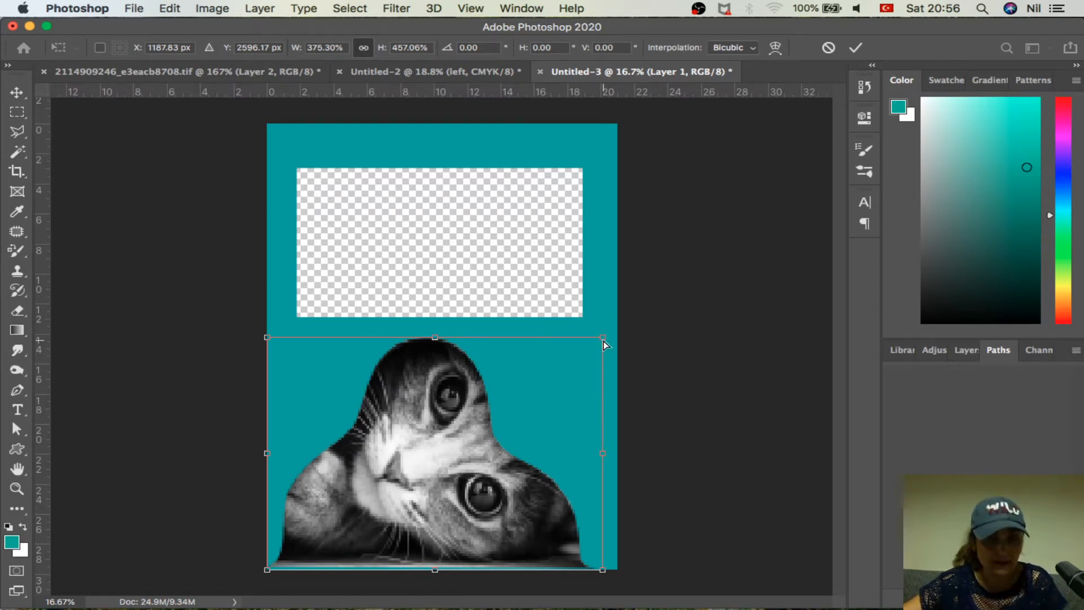
key(super+z)
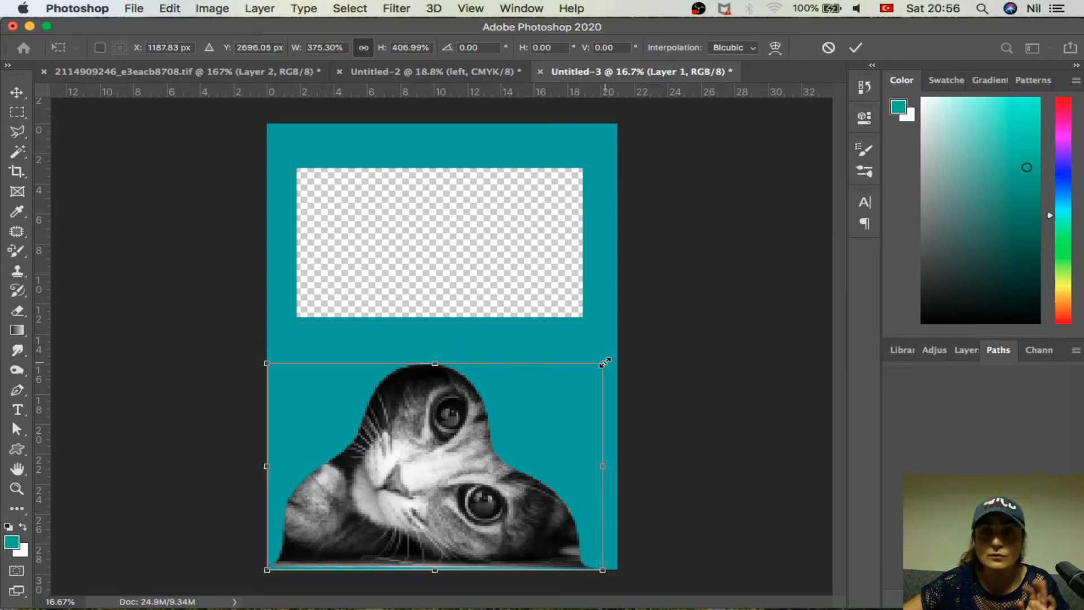
drag(604, 362, 580, 281)
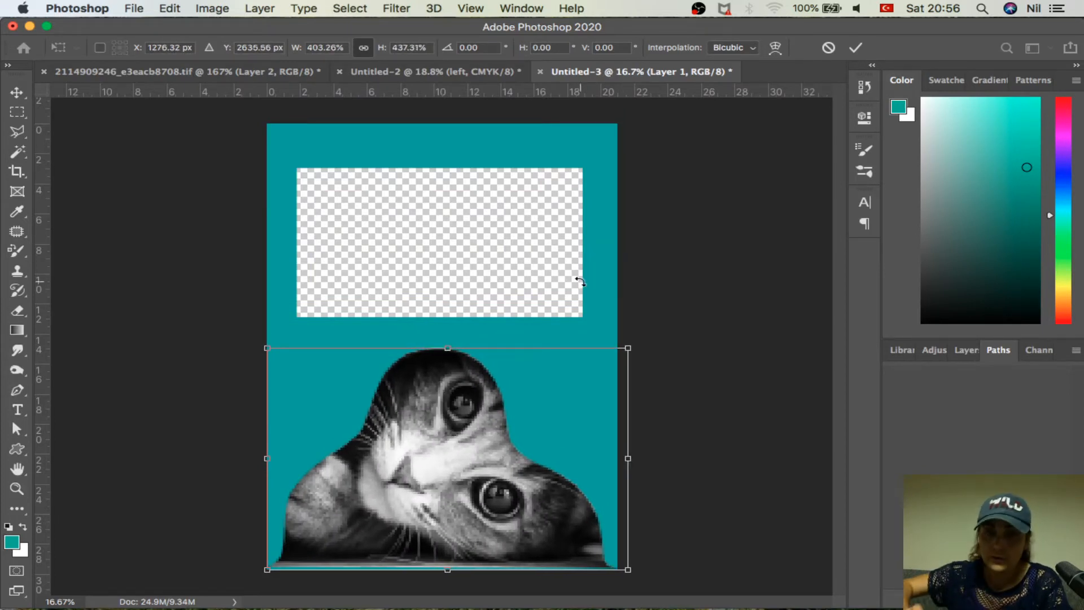
key(Return)
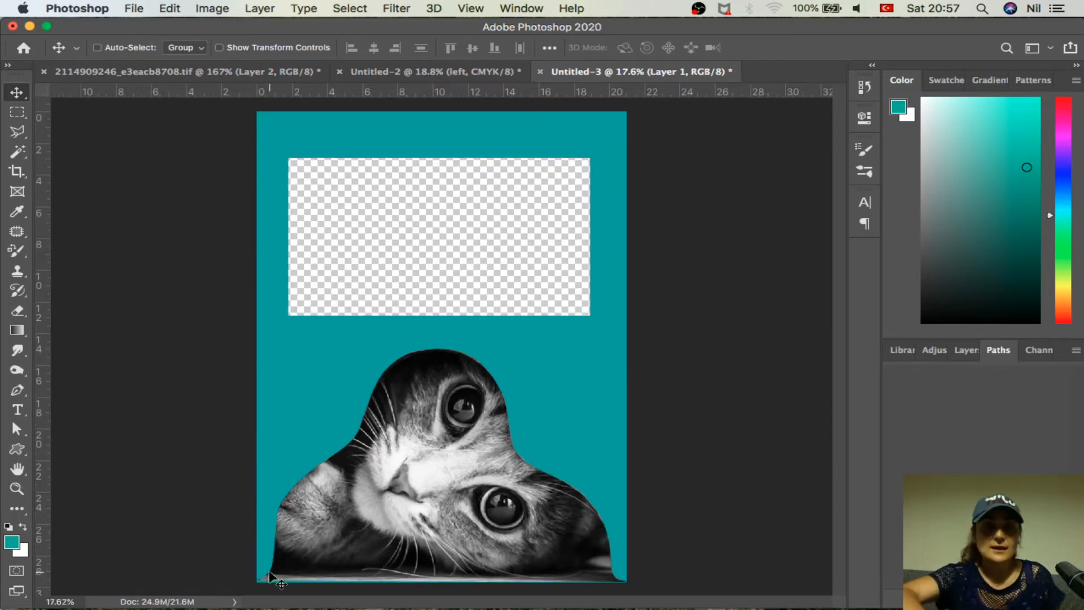
Distort the cat layer, pulling its two bottom corners slightly outward and down past the poster's lower edge, and apply the transform.
scroll(277, 579, up, 3)
scroll(277, 579, down, 10)
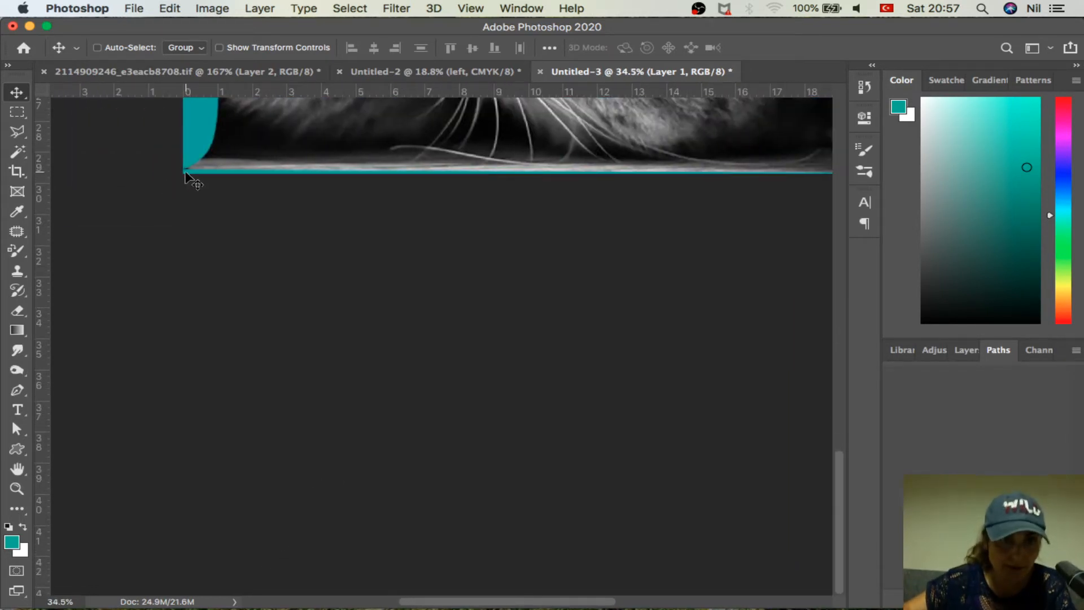
click(170, 9)
mouse_move(255, 364)
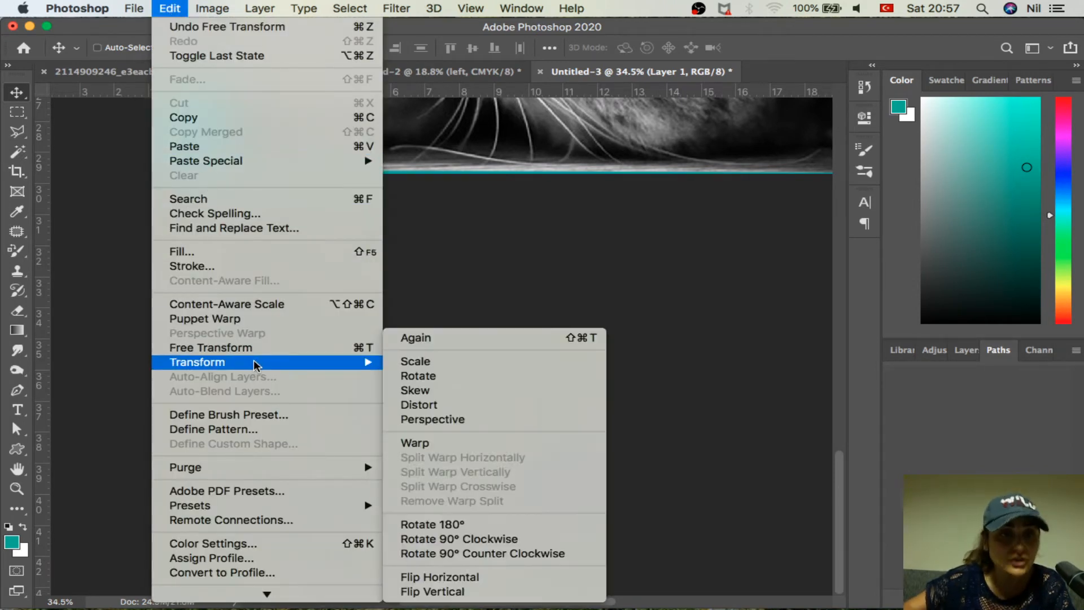
click(433, 407)
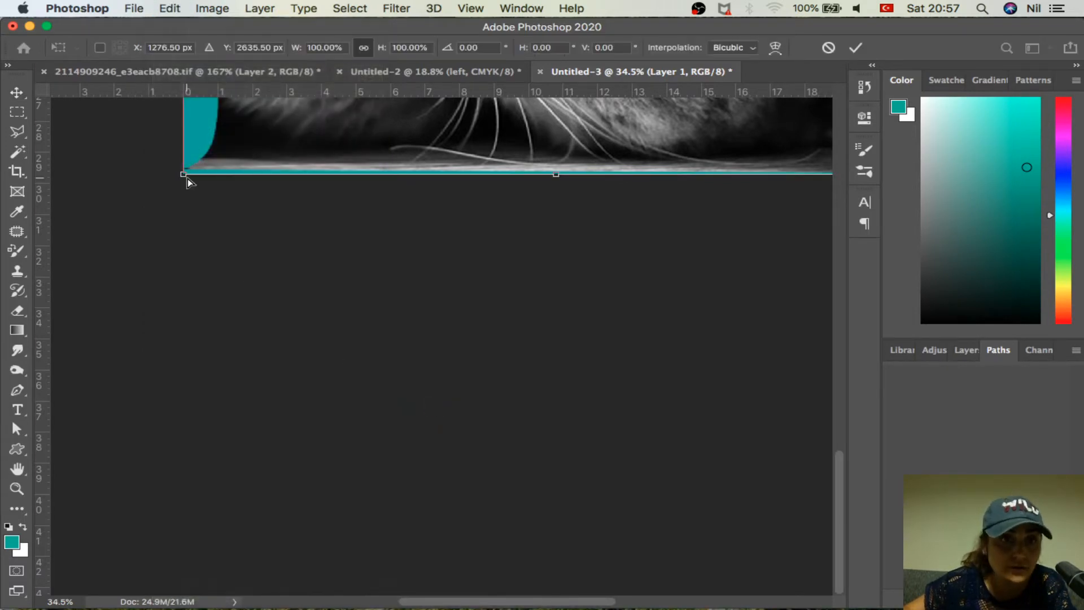
drag(187, 178, 179, 180)
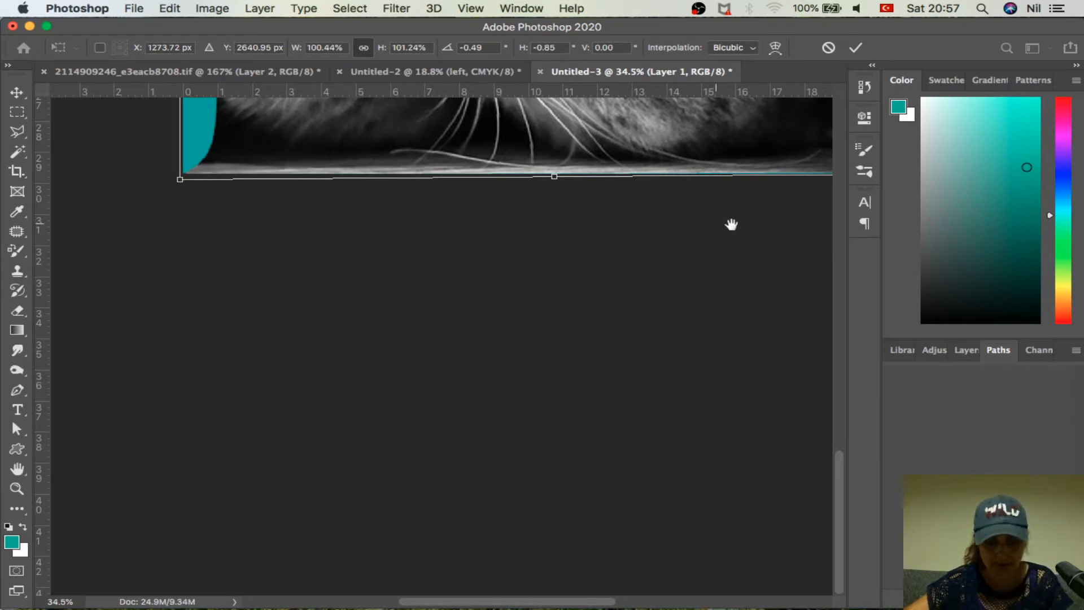
drag(721, 240, 343, 300)
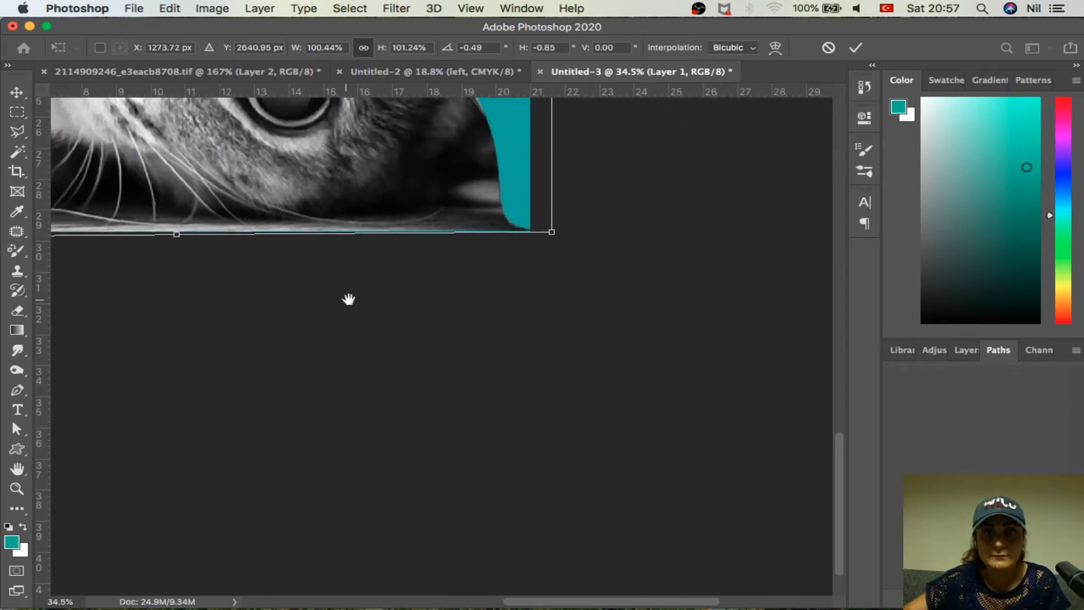
drag(553, 234, 556, 235)
key(super+0)
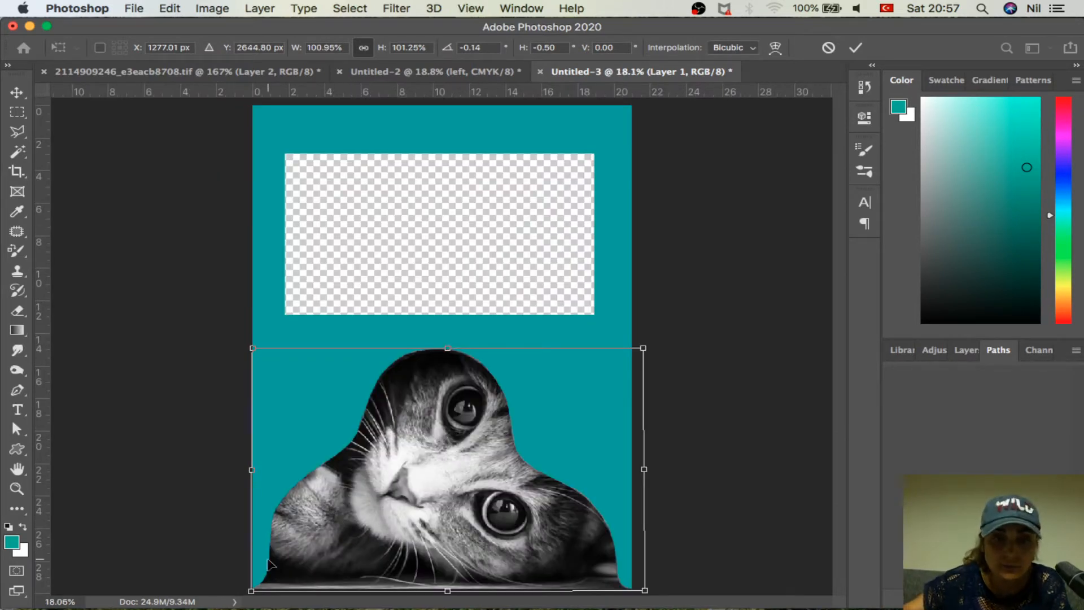
click(863, 90)
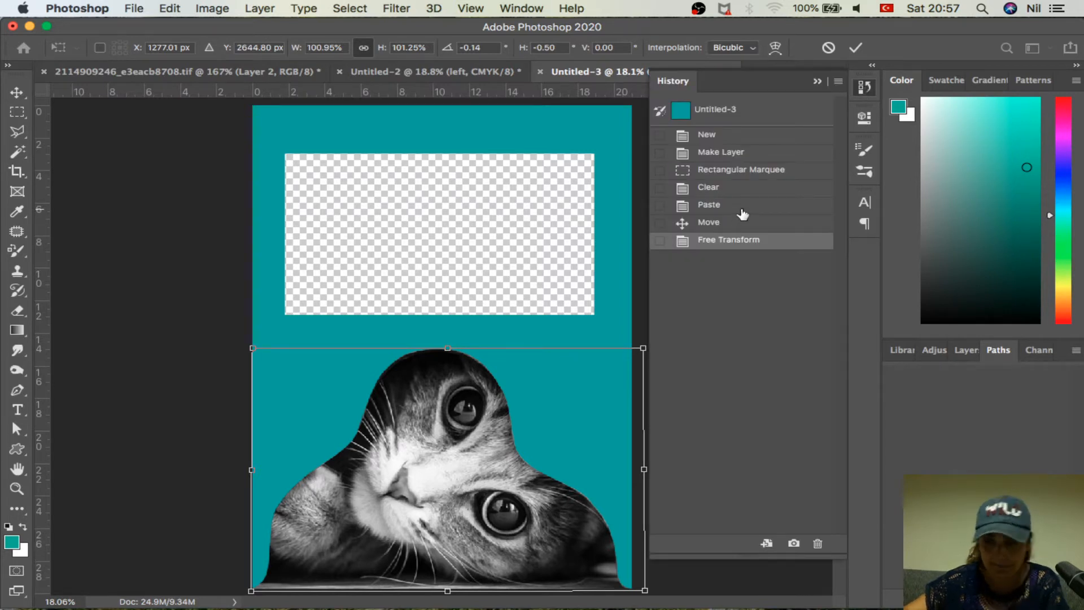
key(Return)
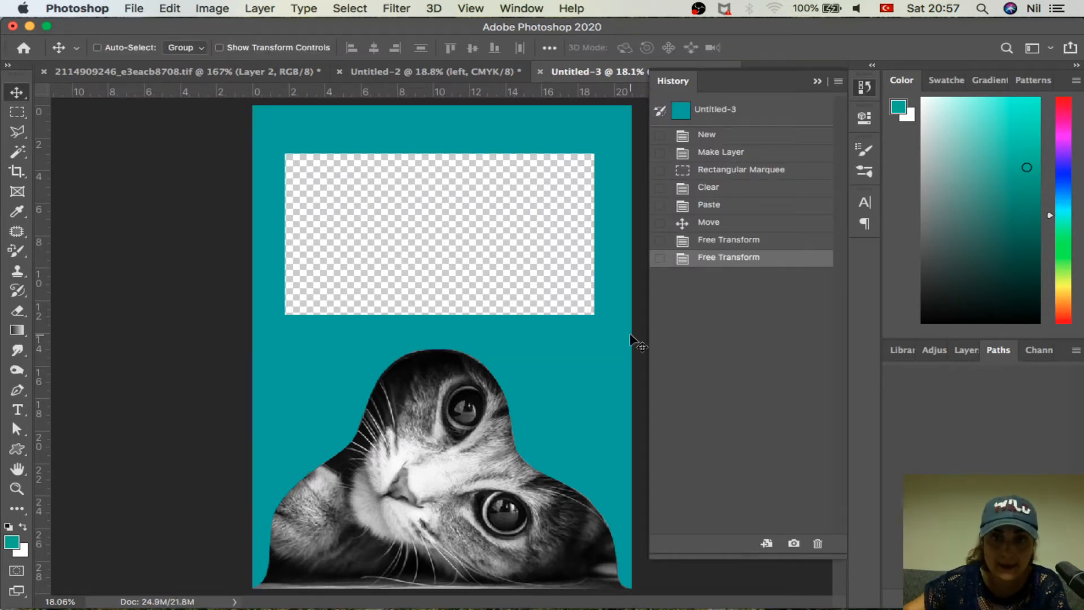
Step the document history back to the Move state and return to the latest Free Transform state to compare them.
click(735, 241)
click(737, 259)
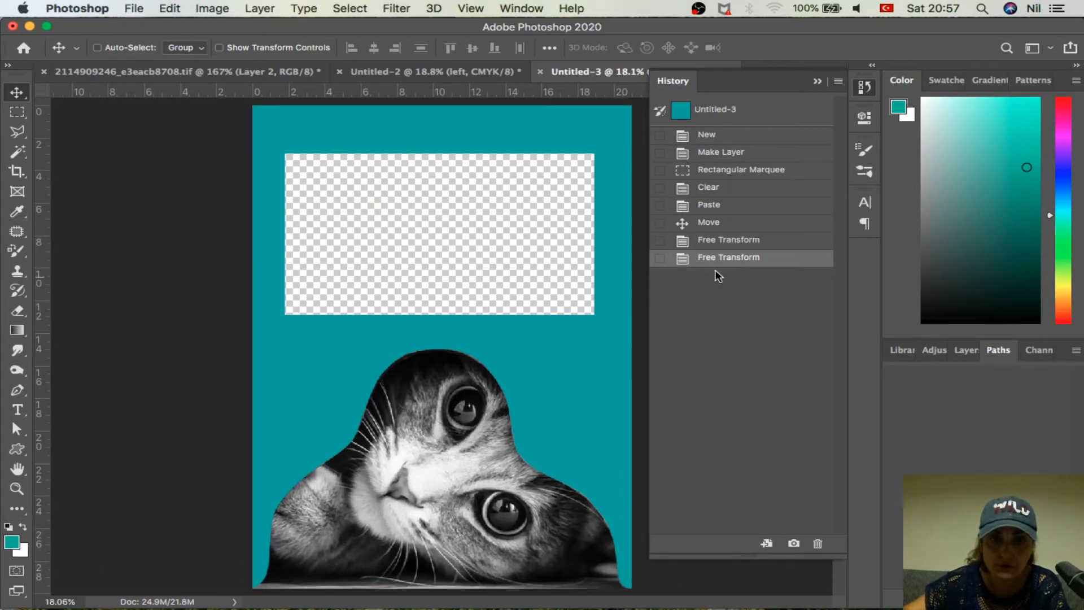
click(717, 227)
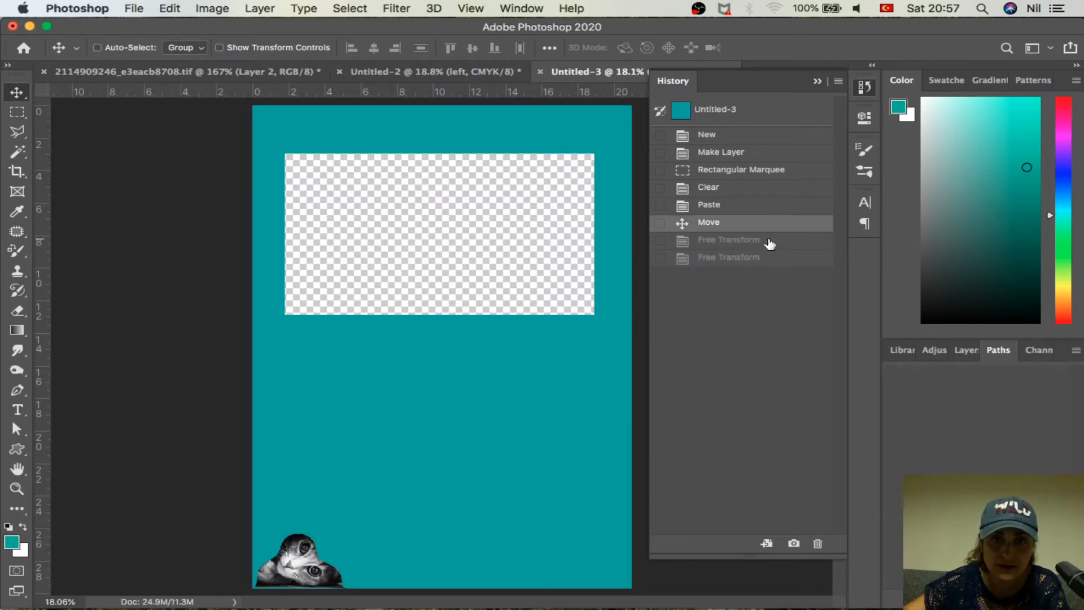
click(769, 241)
click(728, 257)
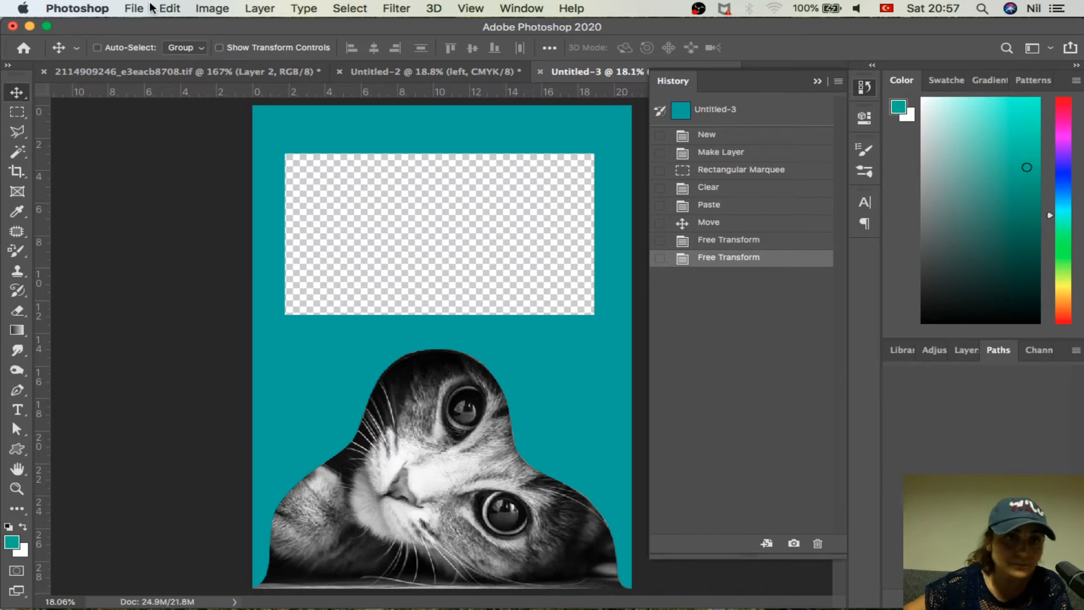
Try scaling the cat layer proportionally to about 70% and then about 79% with the Scale transform.
click(169, 7)
mouse_move(302, 361)
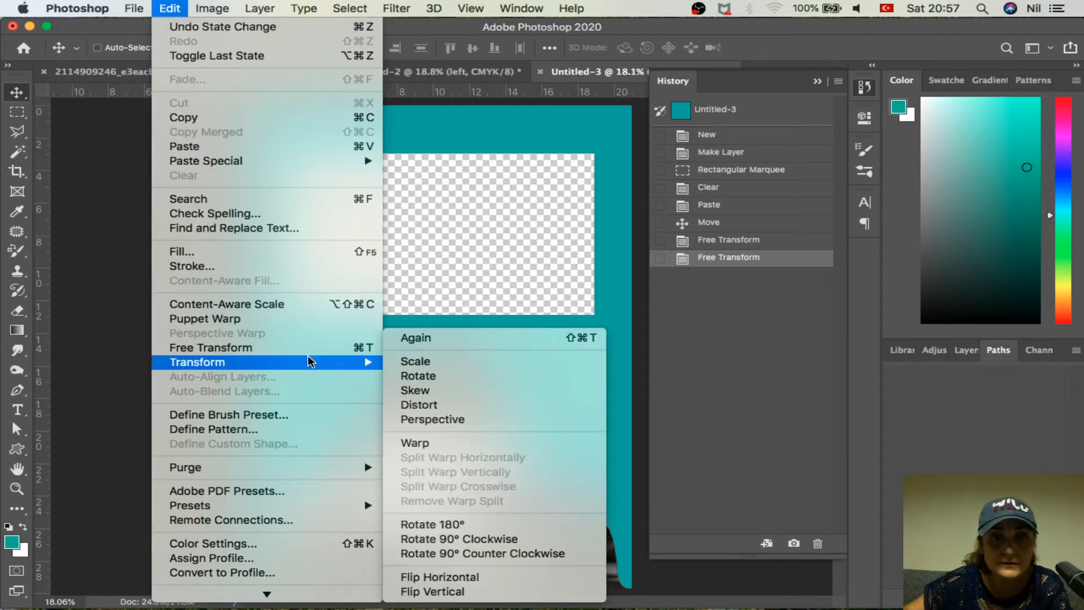
click(437, 360)
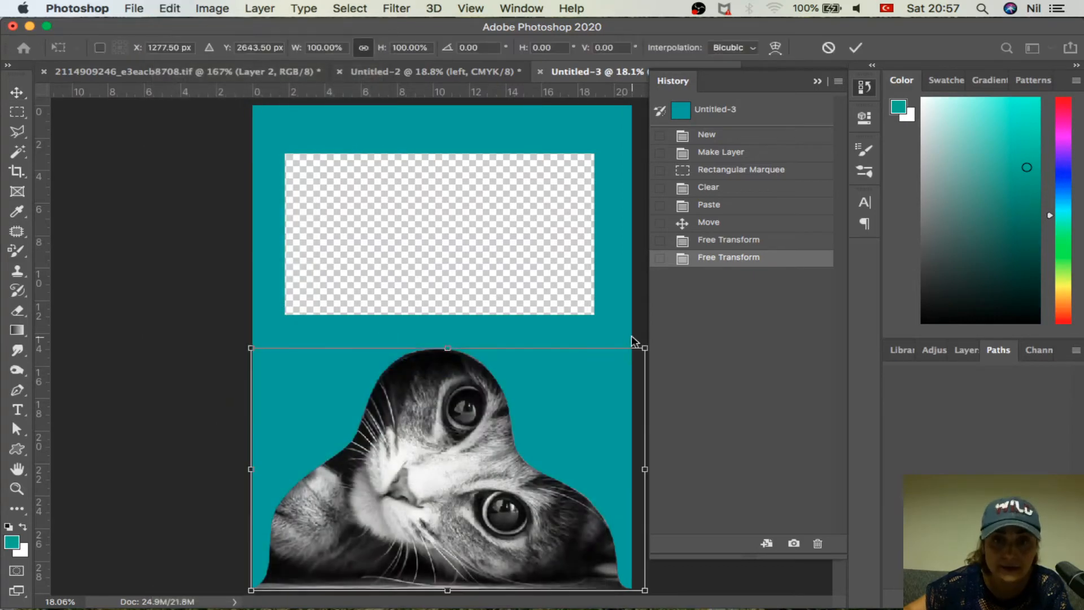
drag(447, 348, 432, 422)
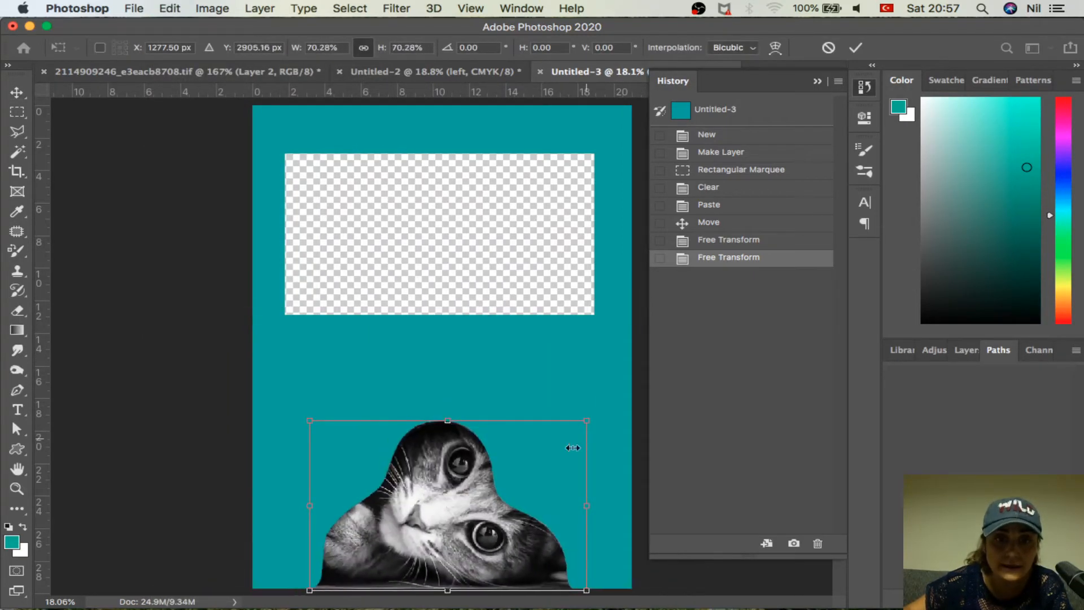
drag(589, 420, 597, 361)
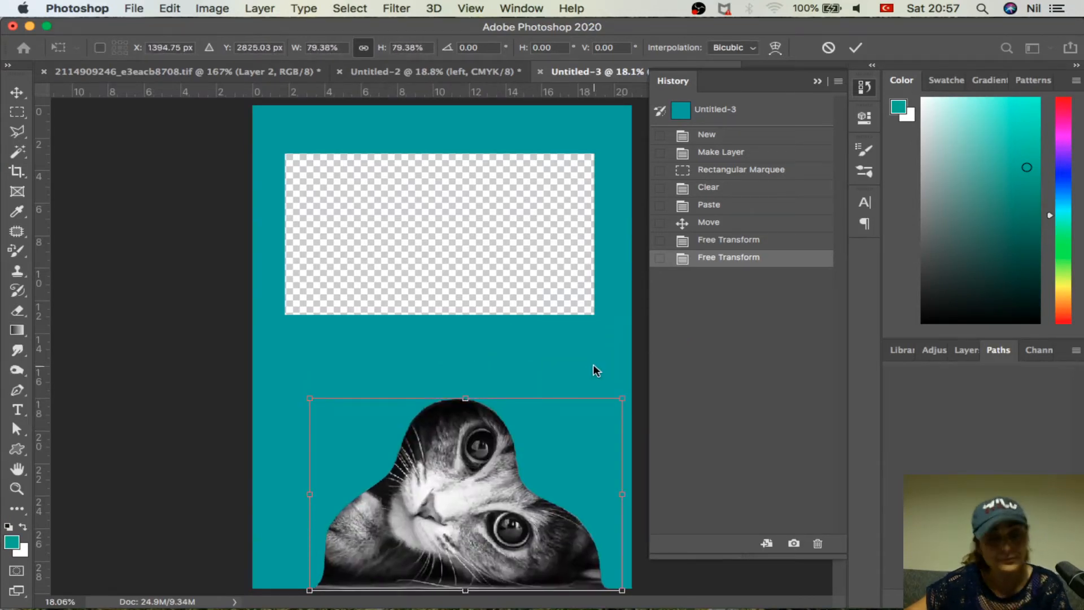
key(super+z)
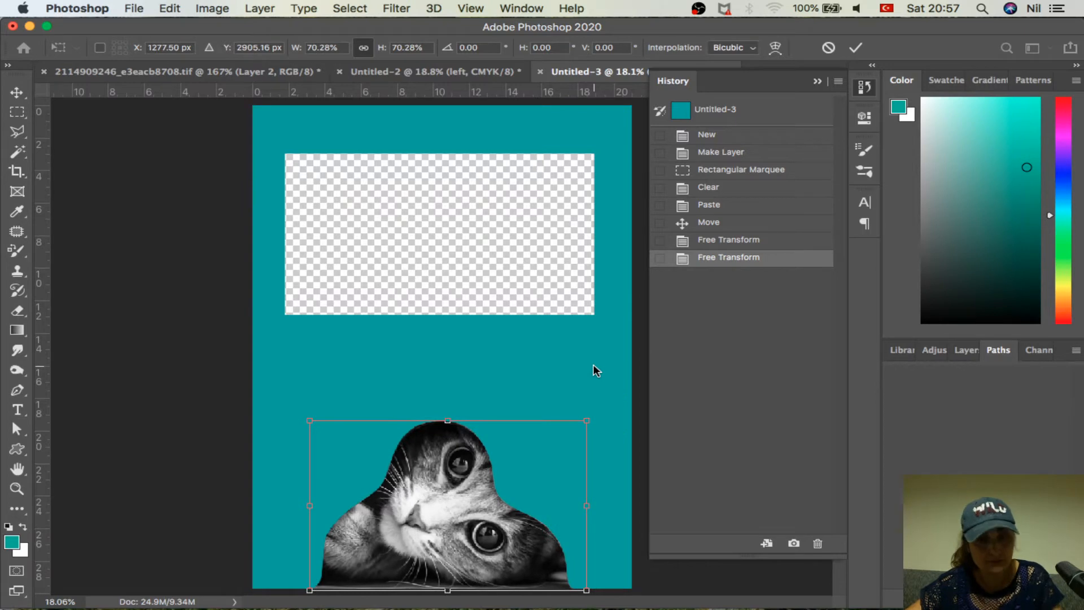
key(Escape)
Rotate the cat layer about 91° counterclockwise, move it against the poster's right edge and apply the transform.
click(168, 9)
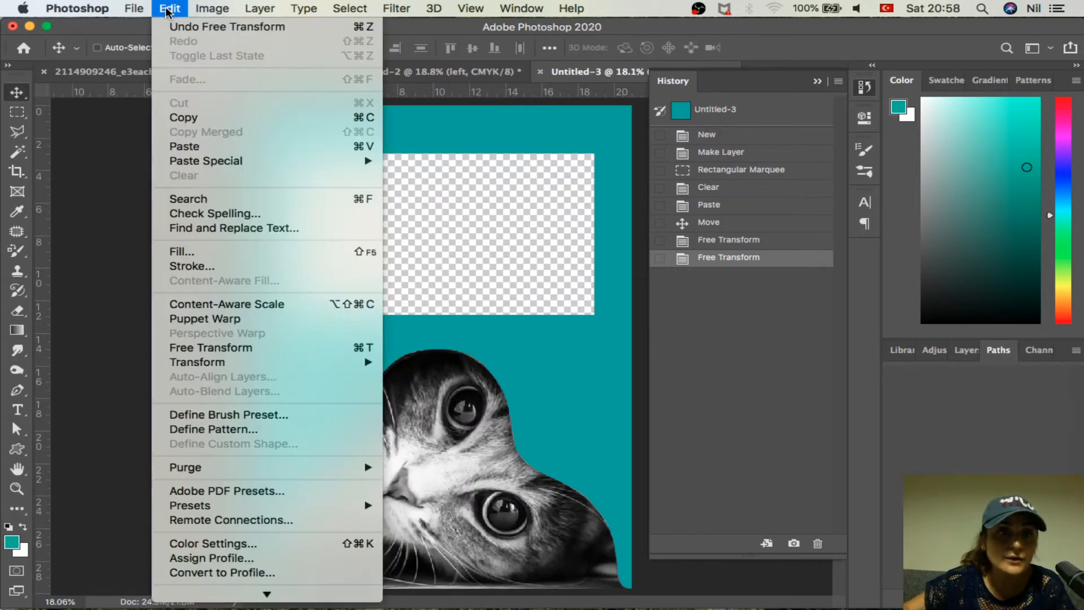
mouse_move(296, 361)
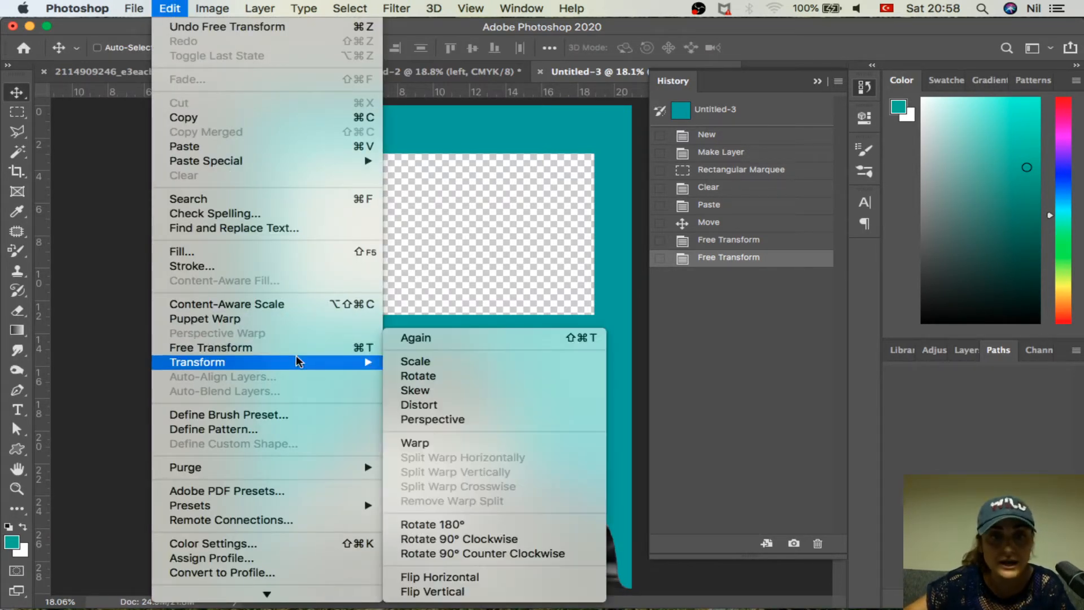
click(411, 377)
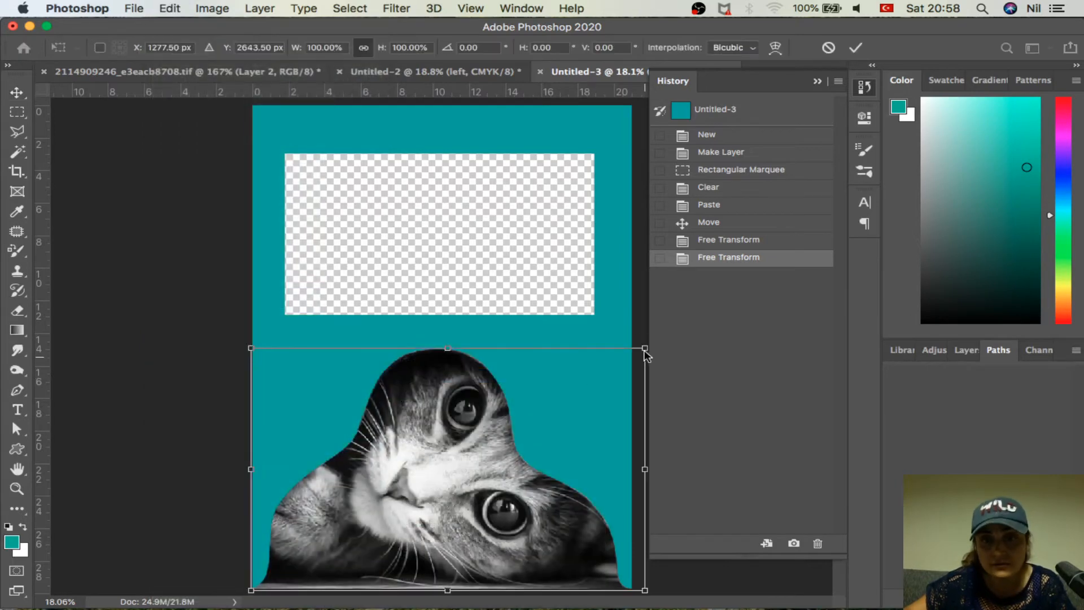
drag(630, 336, 302, 293)
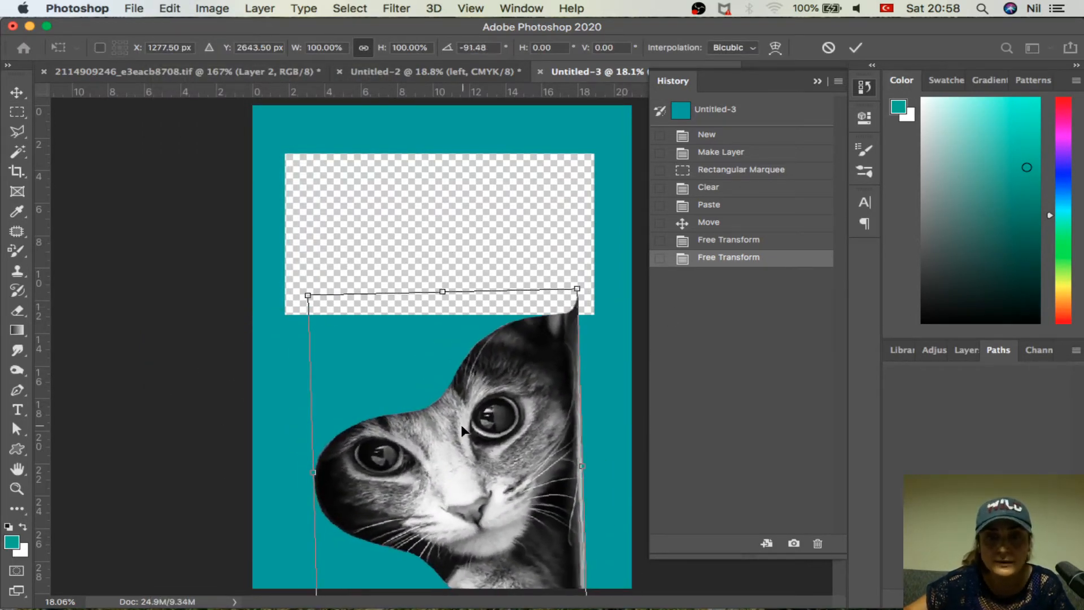
drag(449, 436, 515, 384)
key(Return)
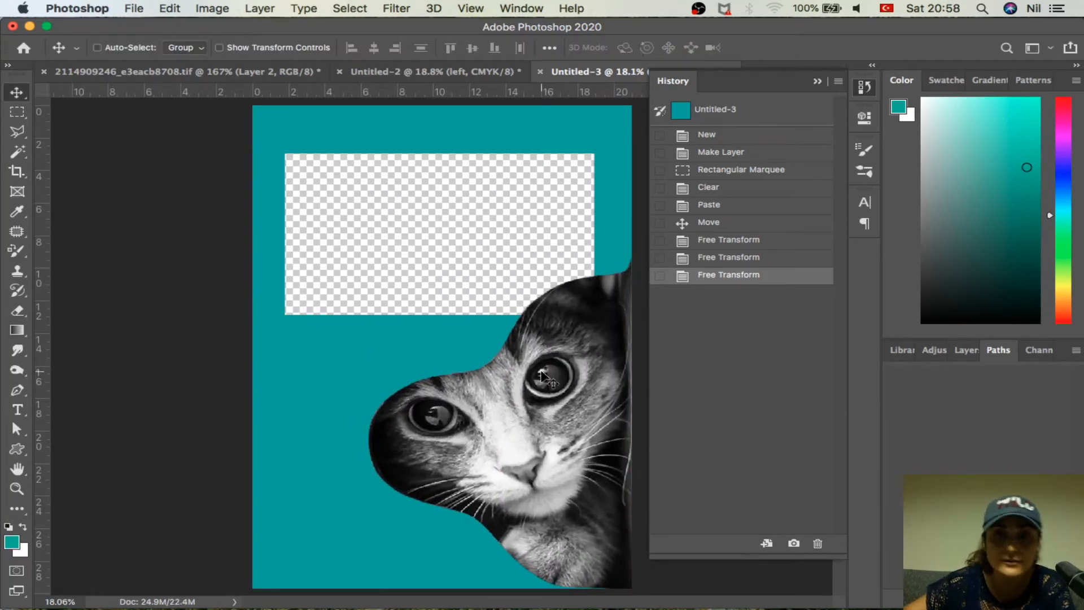
Try skewing the rotated cat, shifting its left side slightly down and its top edge slightly left.
click(170, 9)
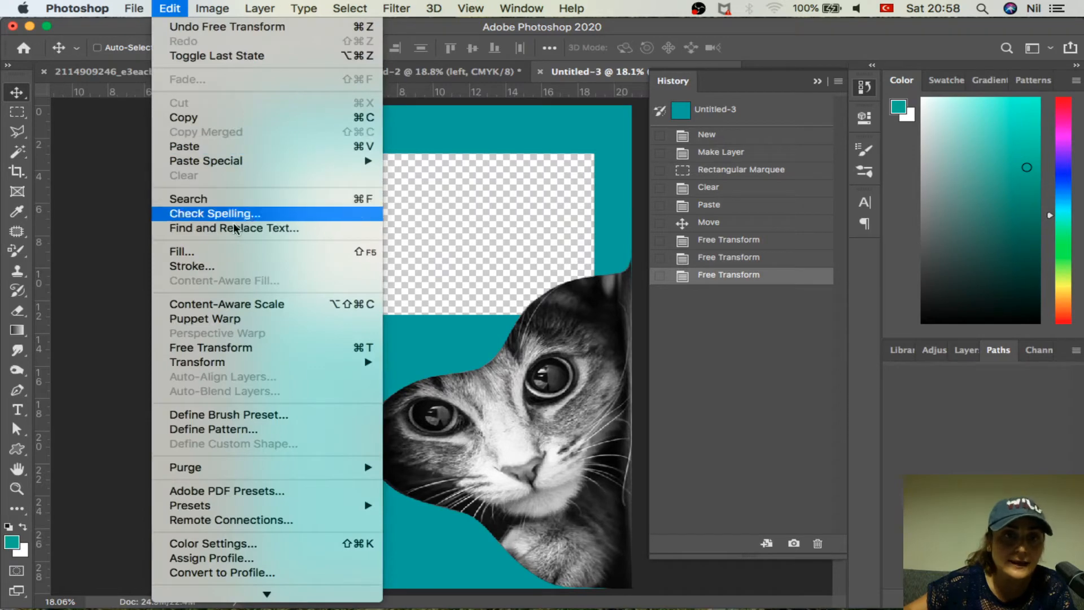
mouse_move(266, 361)
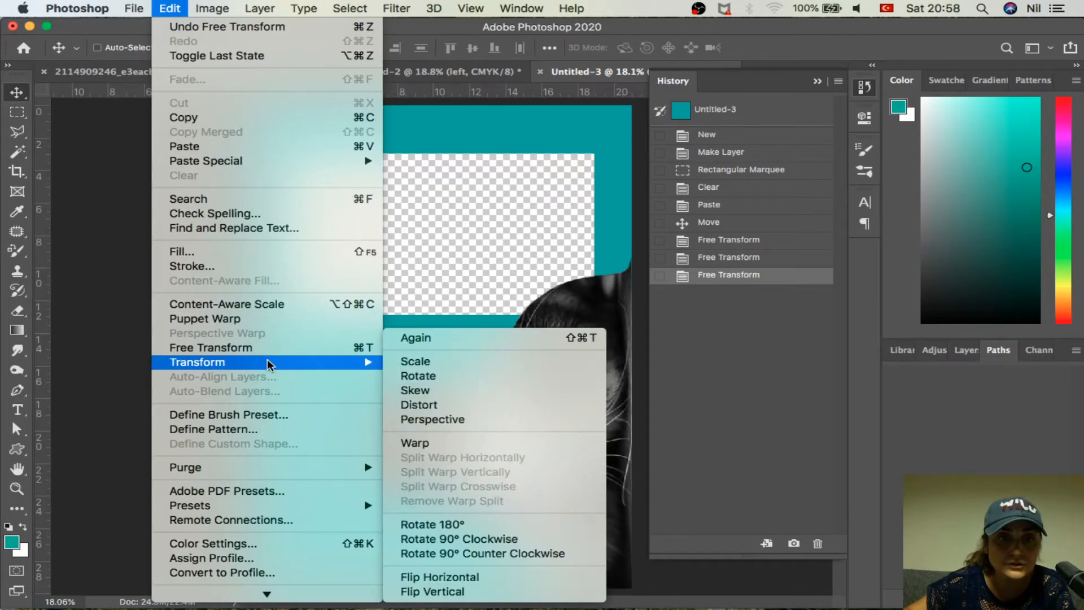
click(443, 390)
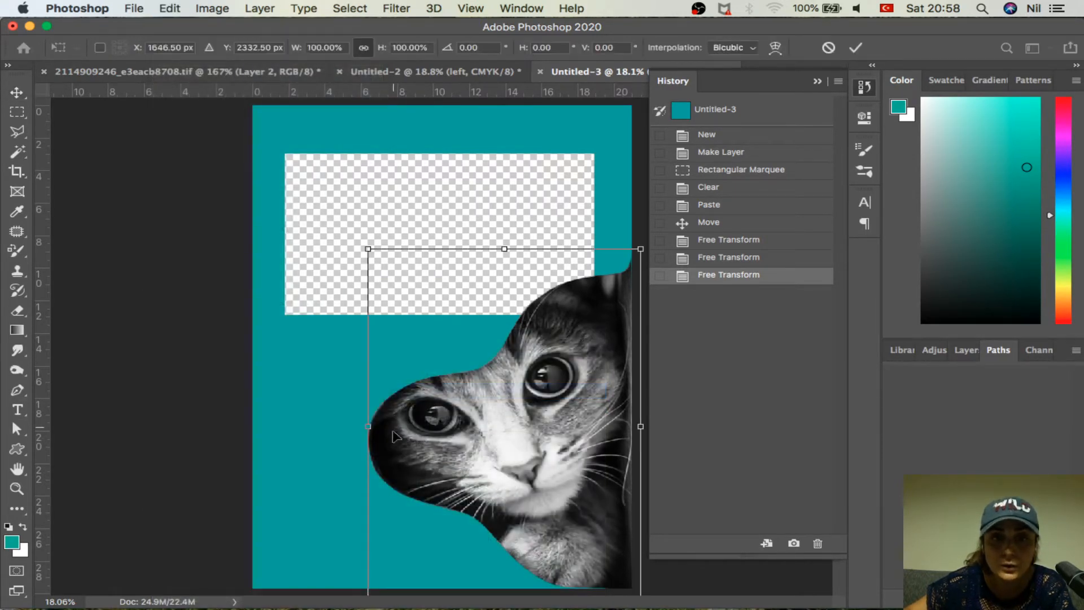
drag(371, 431, 348, 432)
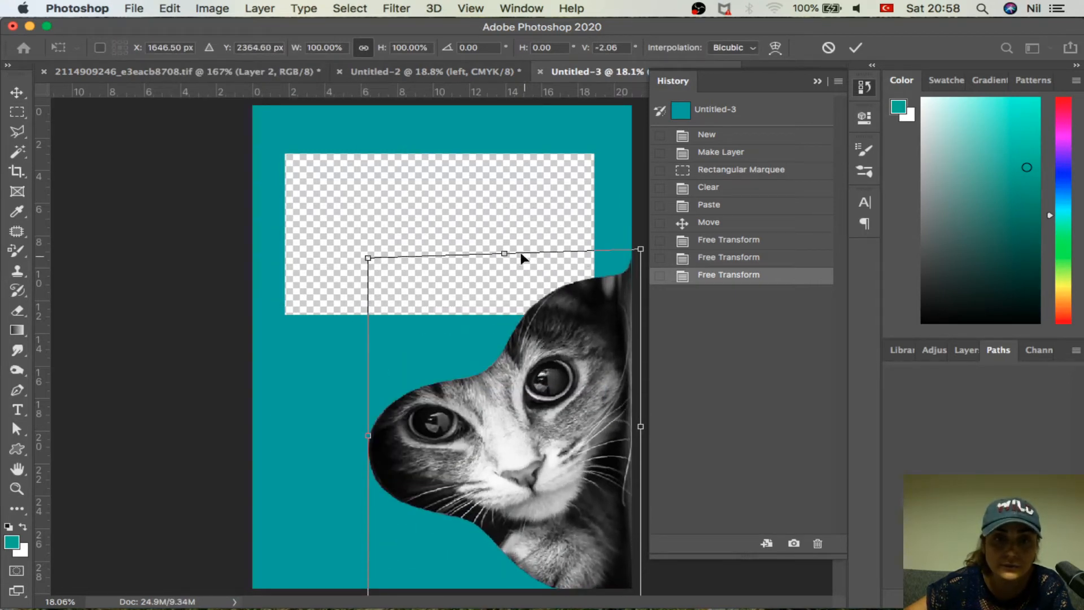
drag(504, 253, 475, 254)
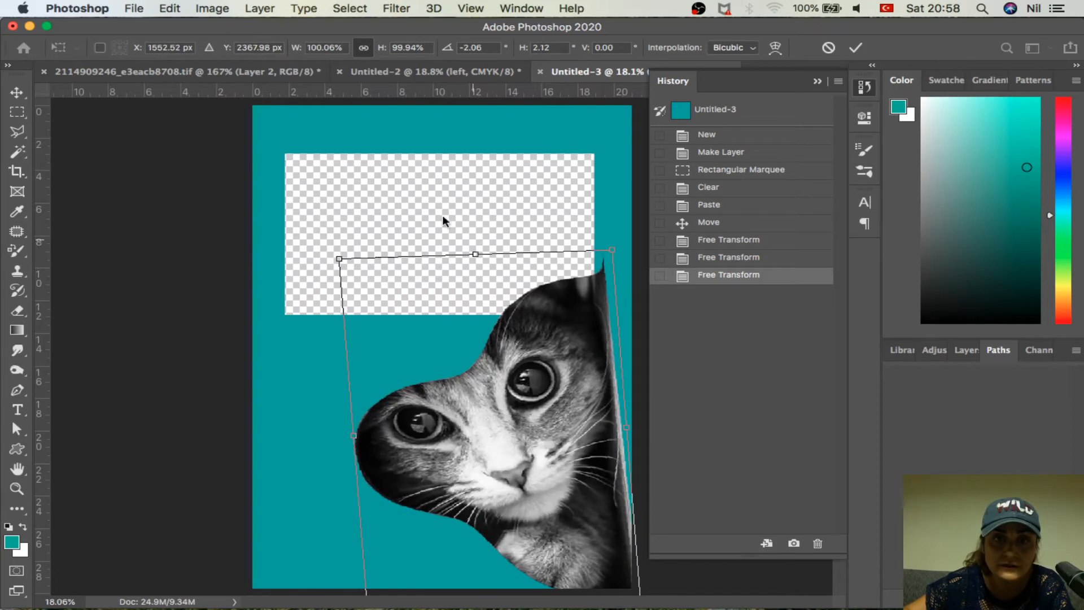
key(Escape)
Distort the rotated cat by pulling its top edge down and left, to about 63% height and 32° horizontal skew.
click(169, 8)
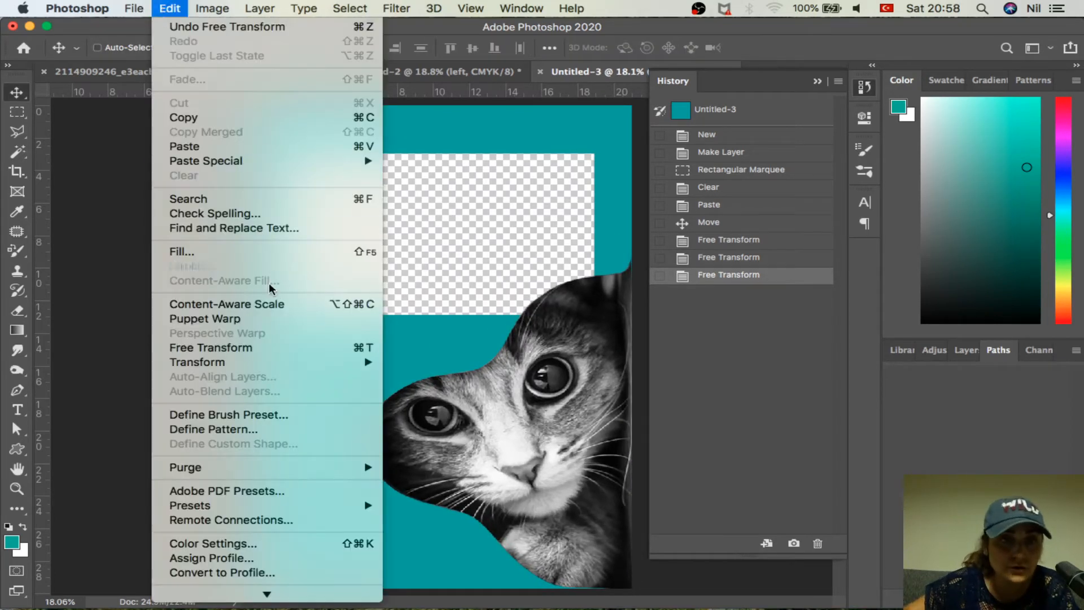
mouse_move(302, 363)
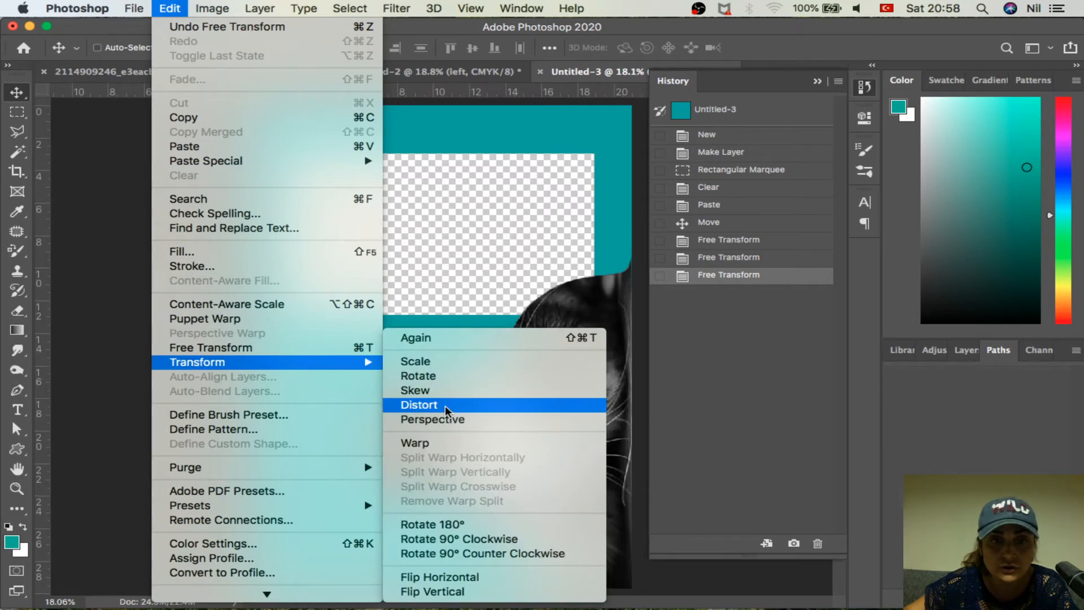
click(445, 405)
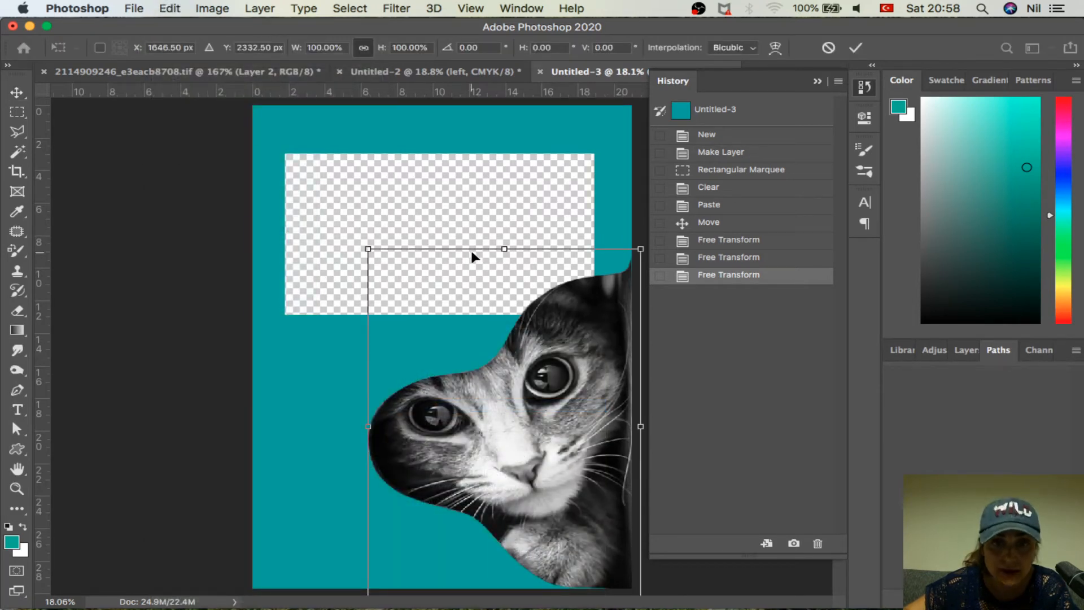
drag(504, 250, 316, 402)
Reshape the distorted cat with the Perspective transform, narrowing its top edge by moving the upper corners, and apply it.
click(170, 8)
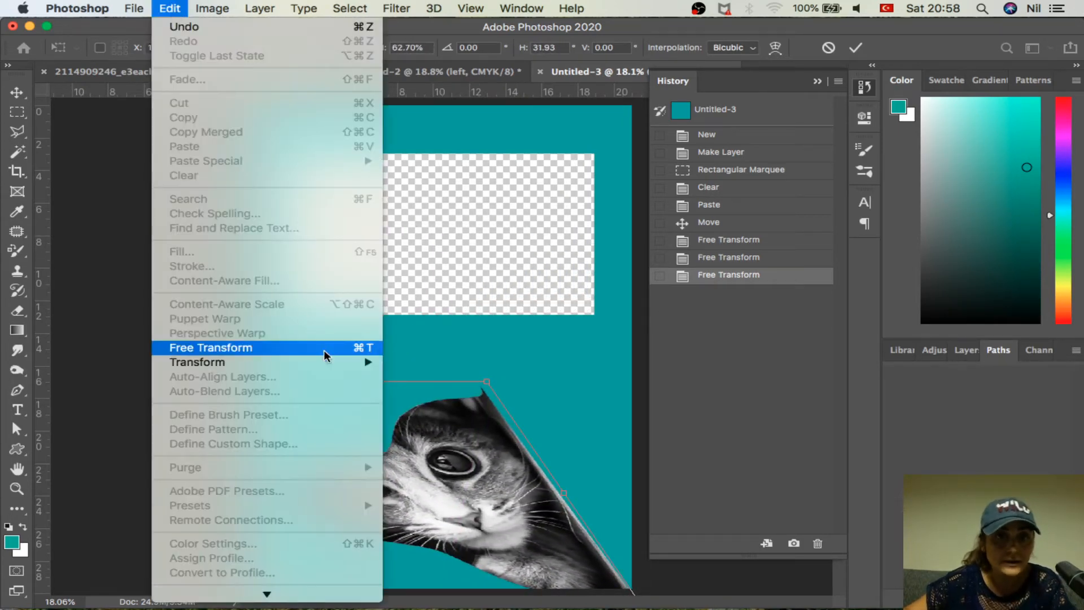
mouse_move(358, 360)
click(449, 422)
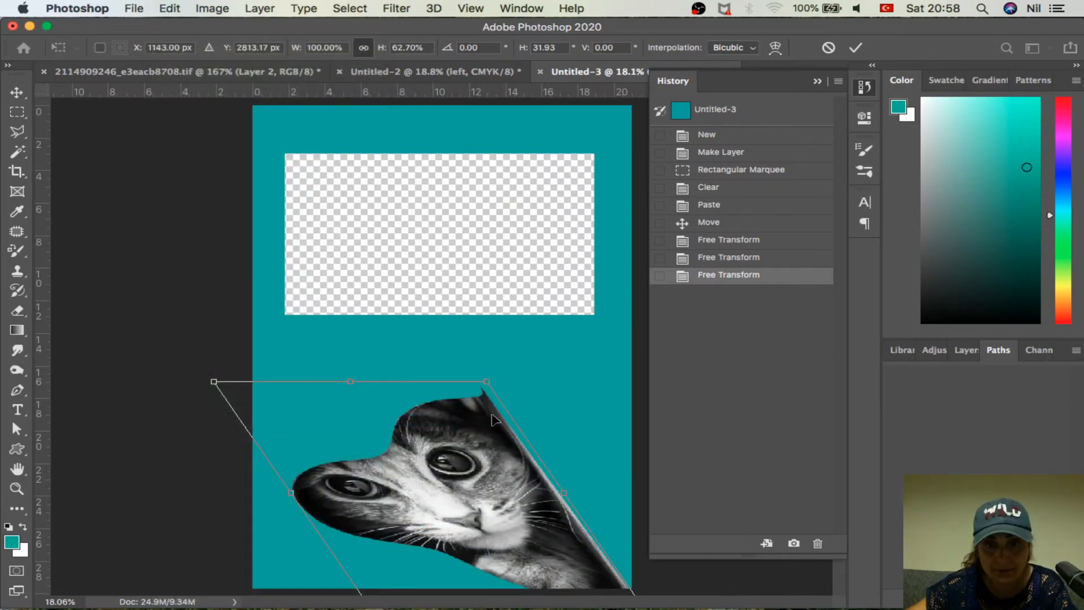
drag(486, 385, 477, 409)
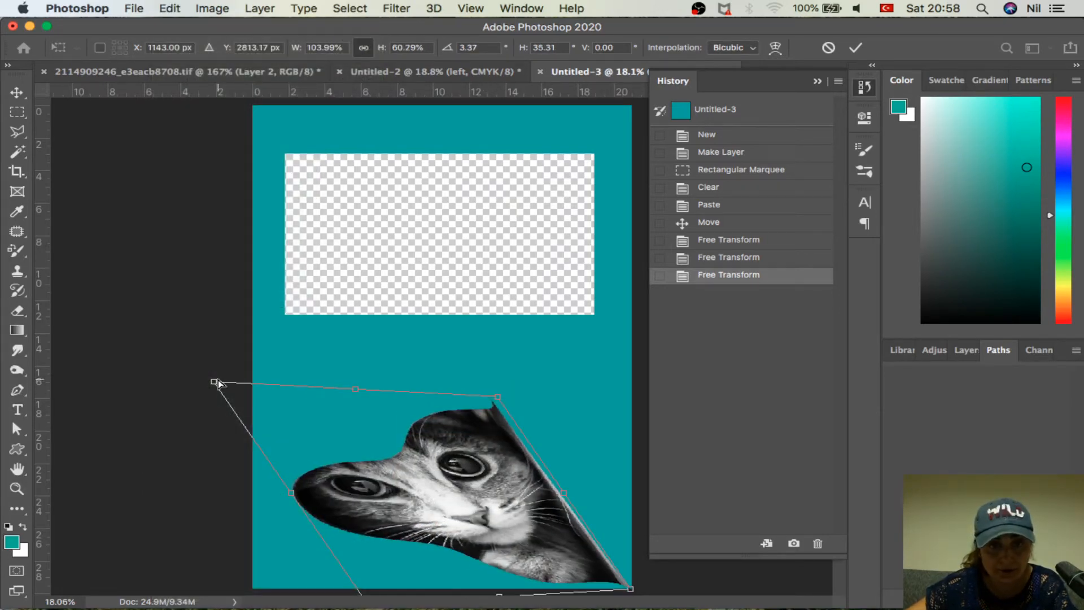
drag(218, 384, 324, 418)
drag(388, 391, 423, 392)
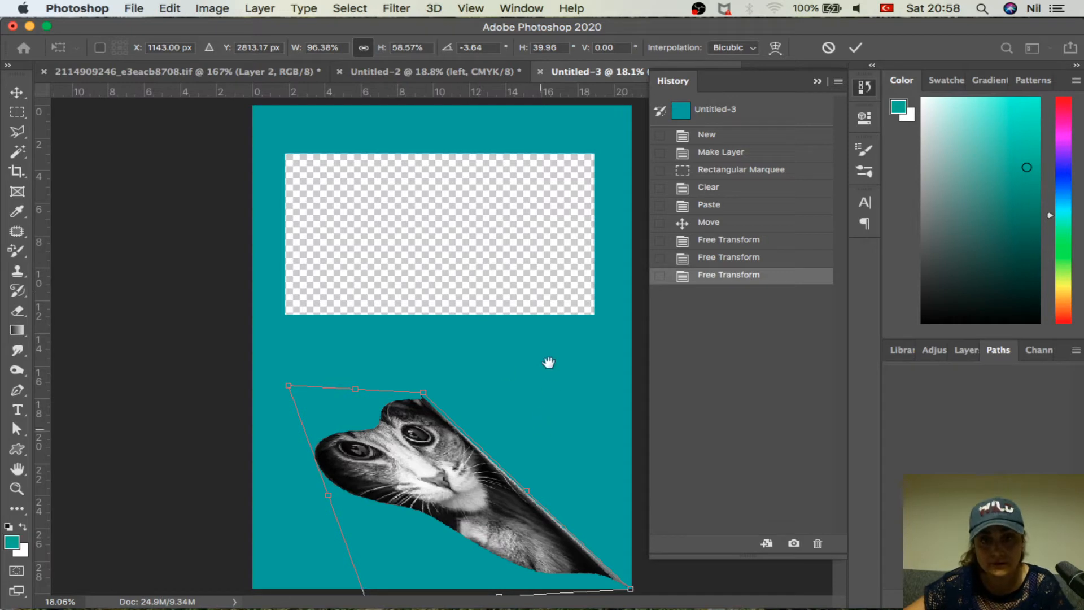
key(Return)
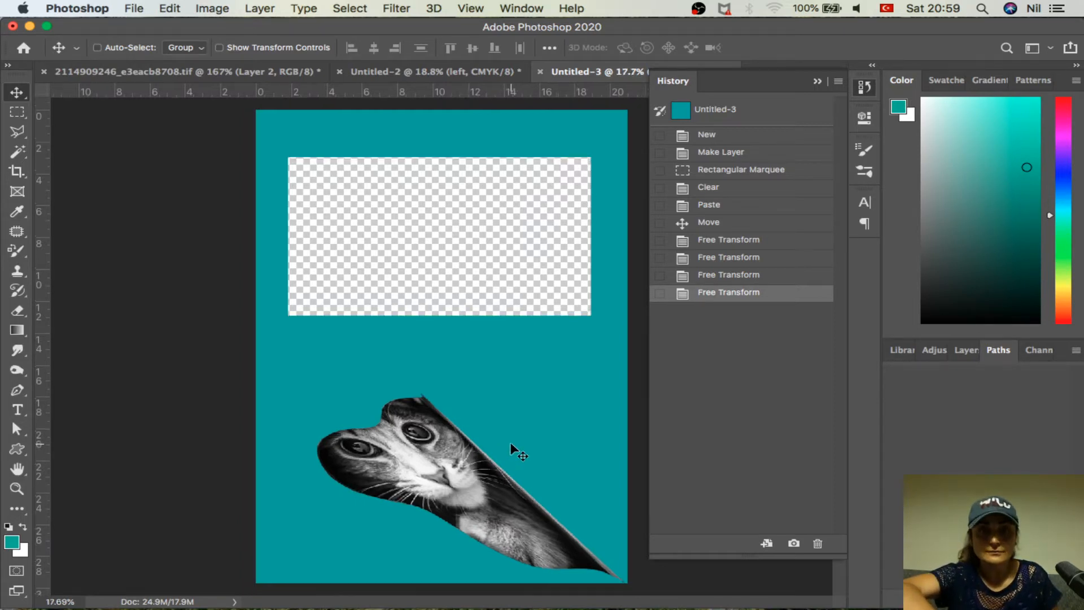
Try the Perspective transform on the cat layer again, pulling the lower corners inward to about -15.7° horizontal skew.
scroll(510, 442, down, 3)
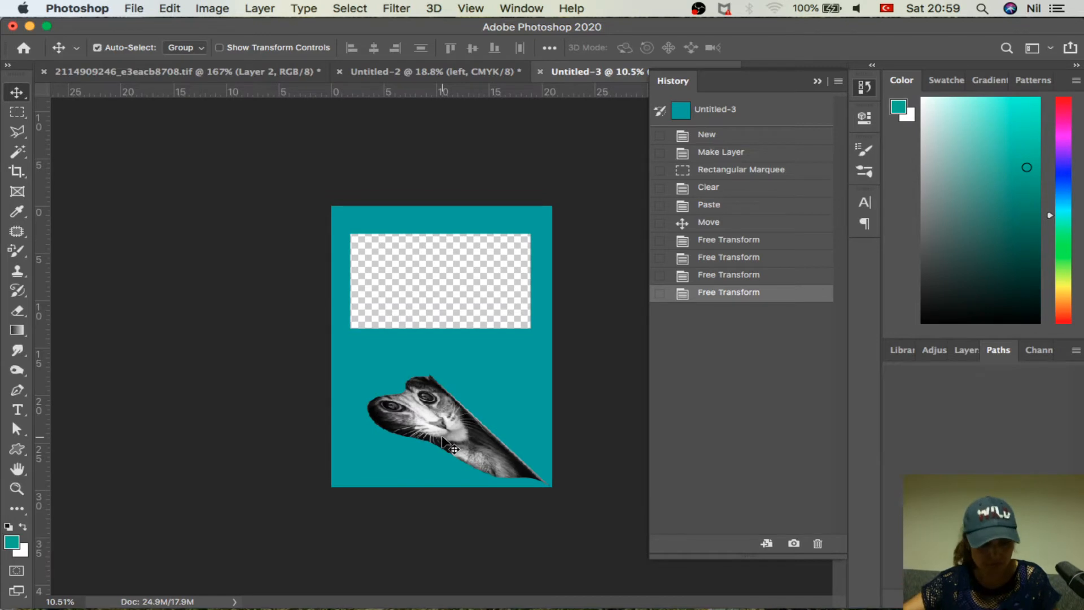
key(super+t)
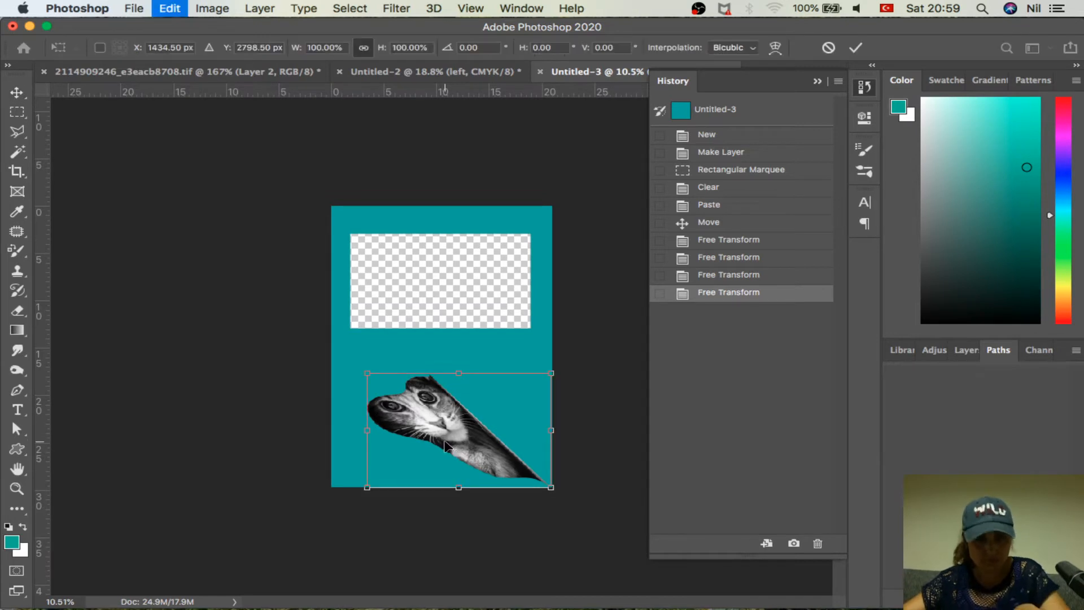
click(204, 8)
mouse_move(179, 10)
mouse_move(251, 361)
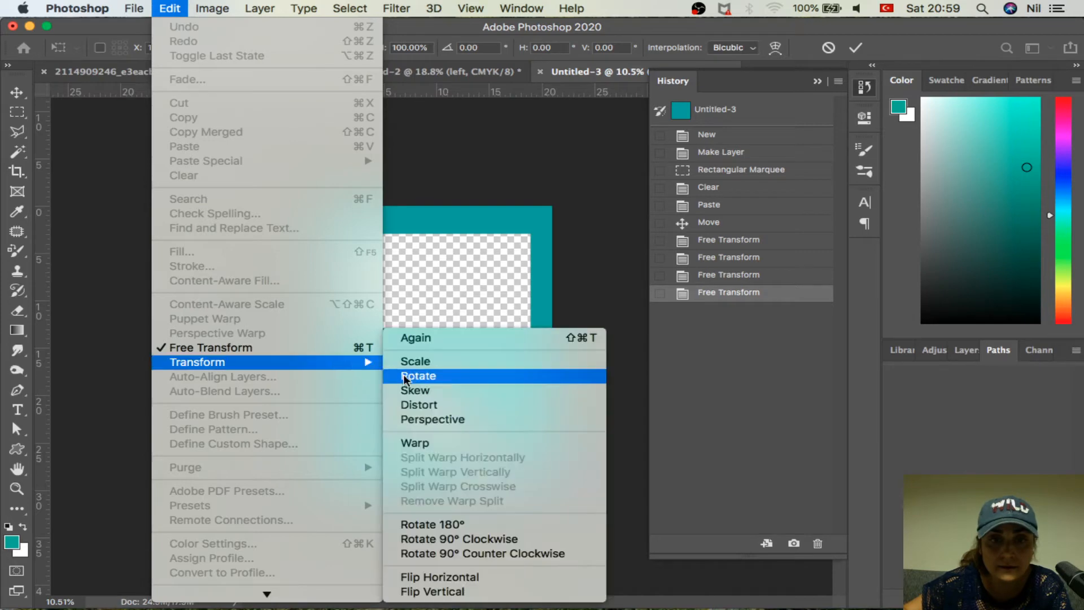
click(430, 419)
drag(364, 488, 400, 482)
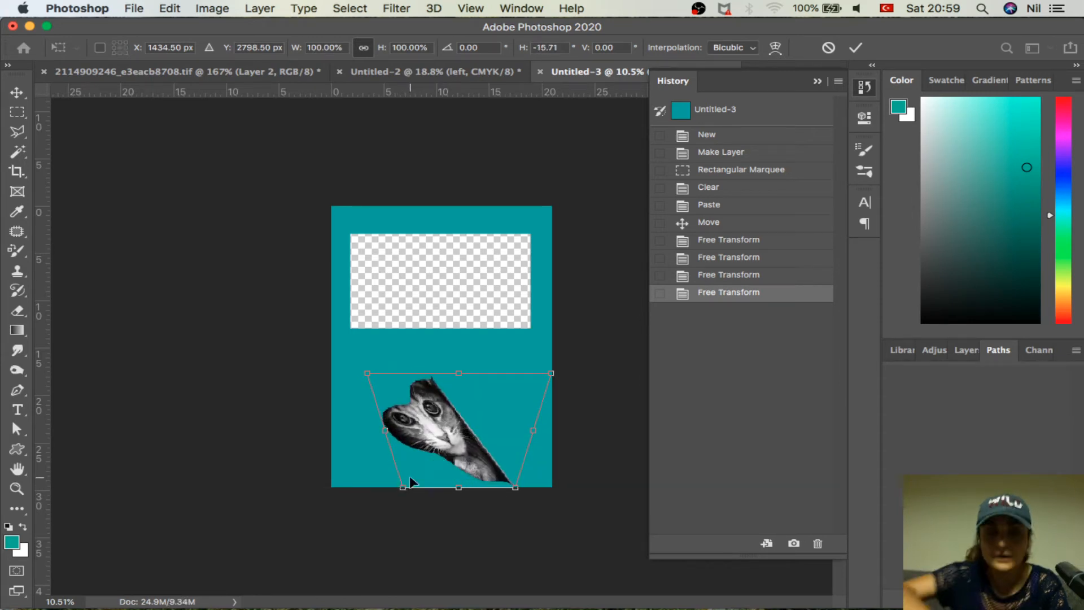
Step the document history back to the Move state, and return to the first Free Transform state with the enlarged upright cat.
key(super+equal)
scroll(409, 476, up, 5)
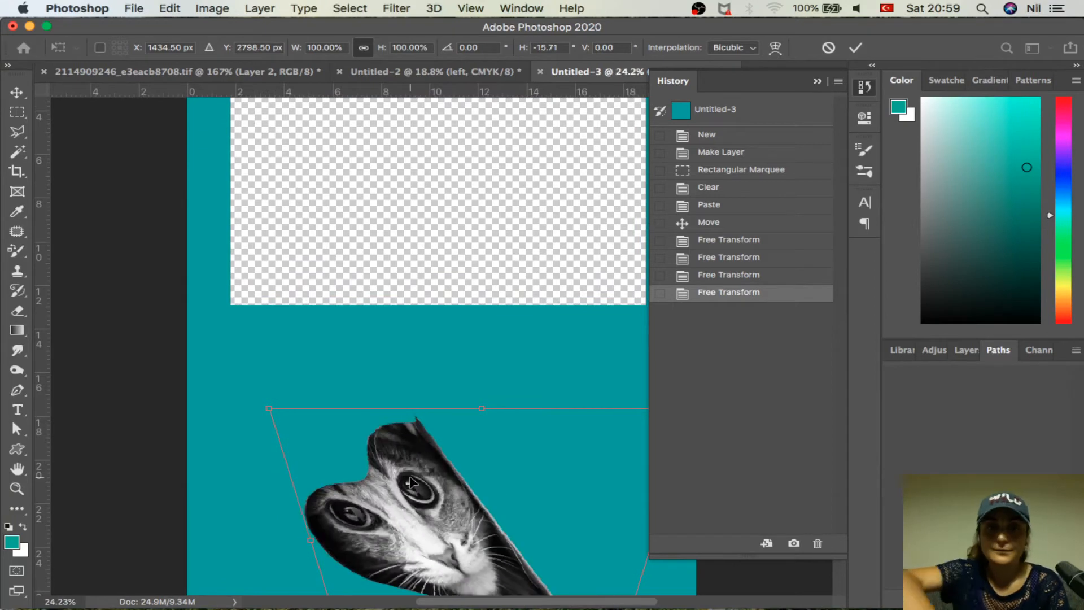
scroll(409, 476, down, 1)
scroll(409, 477, down, 2)
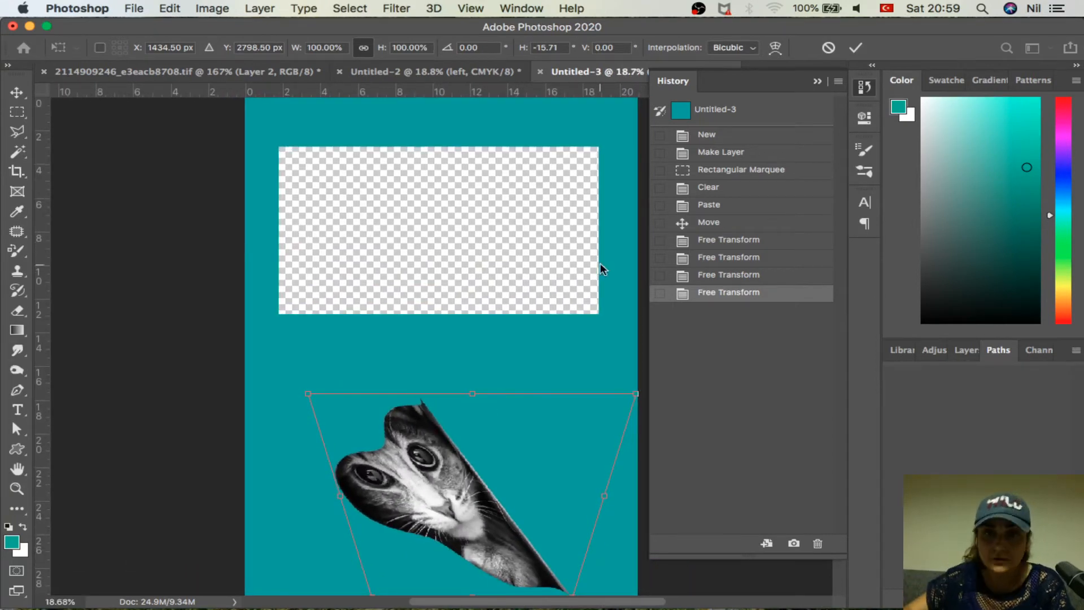
click(734, 224)
click(734, 224)
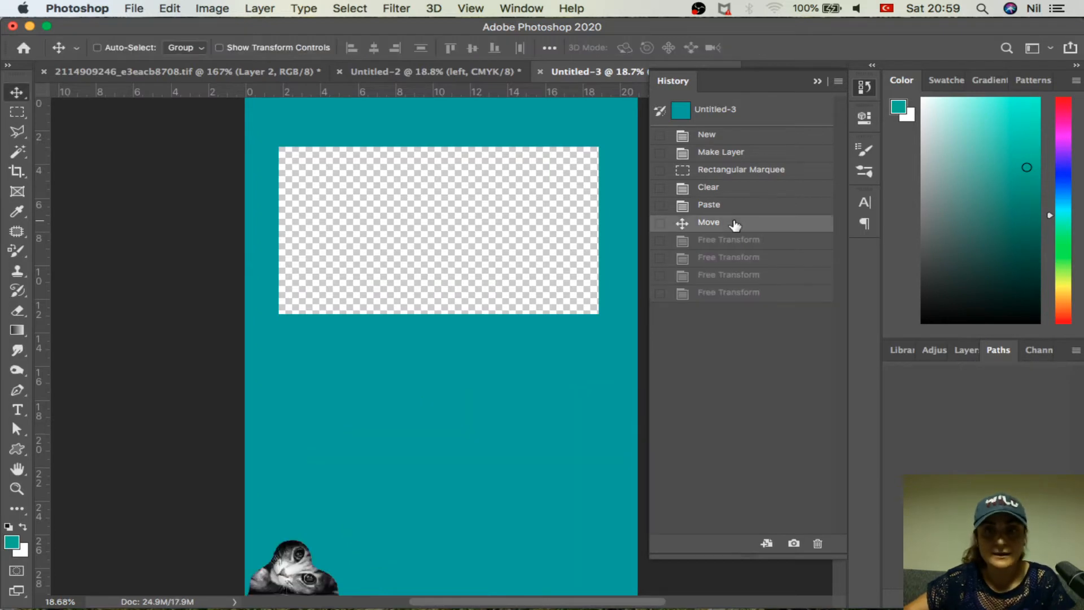
click(726, 244)
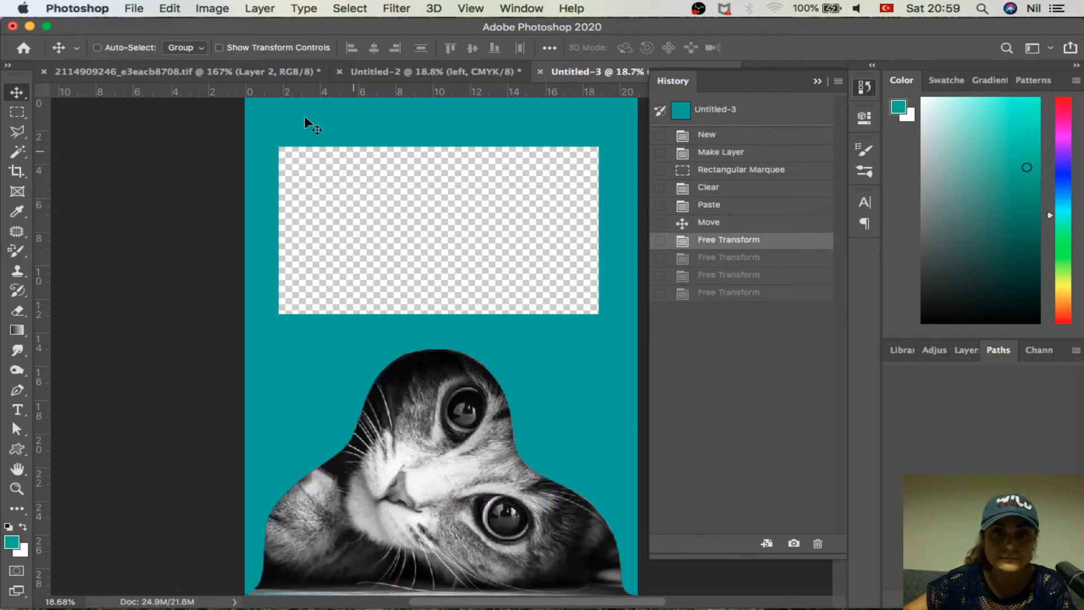
Try the Warp transform on the cat layer, bending its top and right edges with the corner points and handles, and cancel it.
click(177, 9)
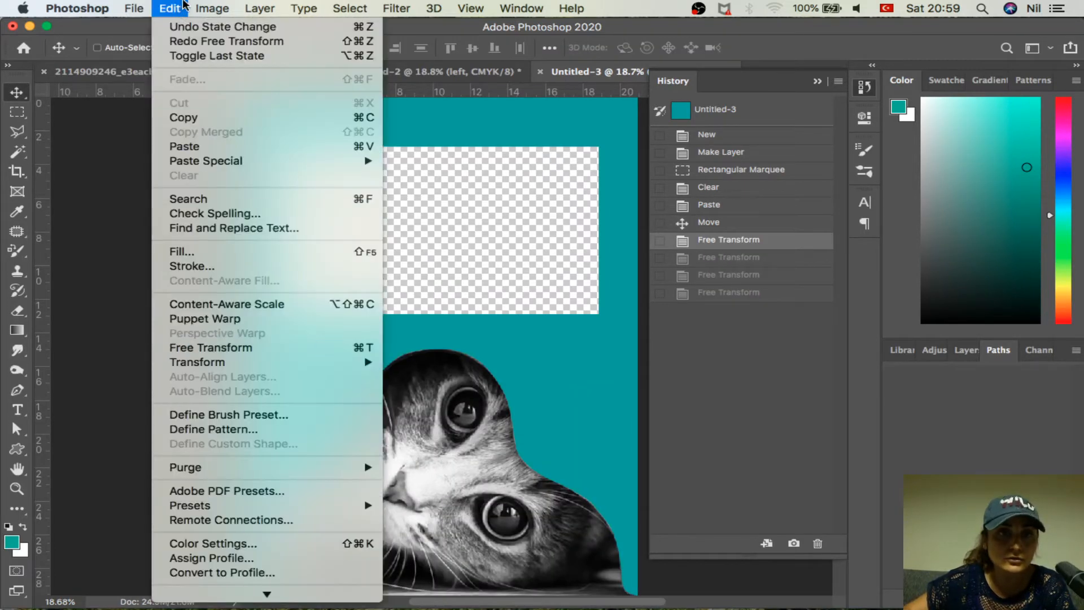
mouse_move(266, 361)
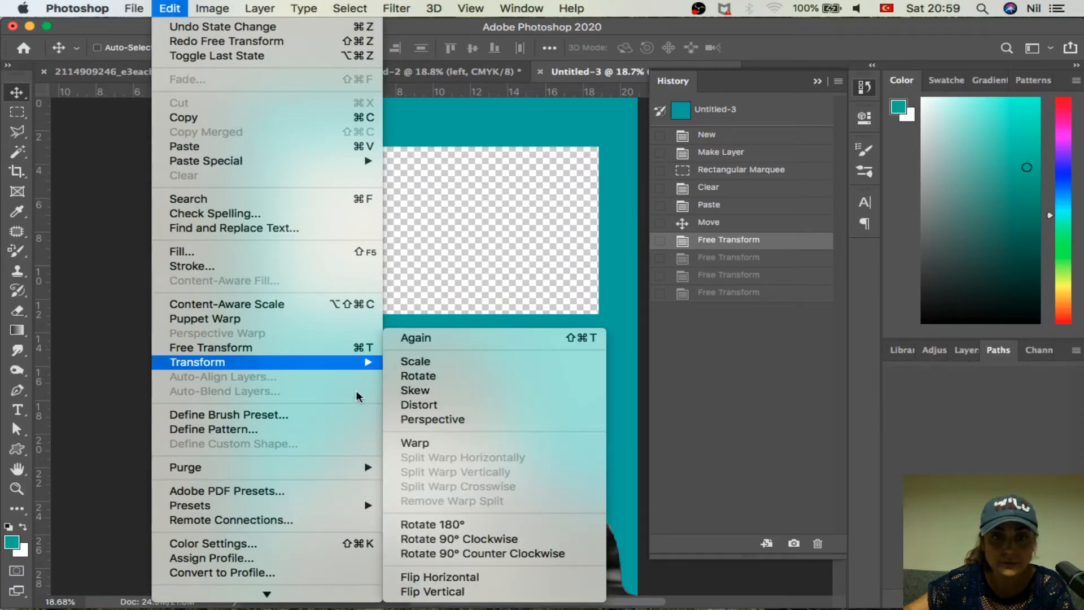
click(417, 440)
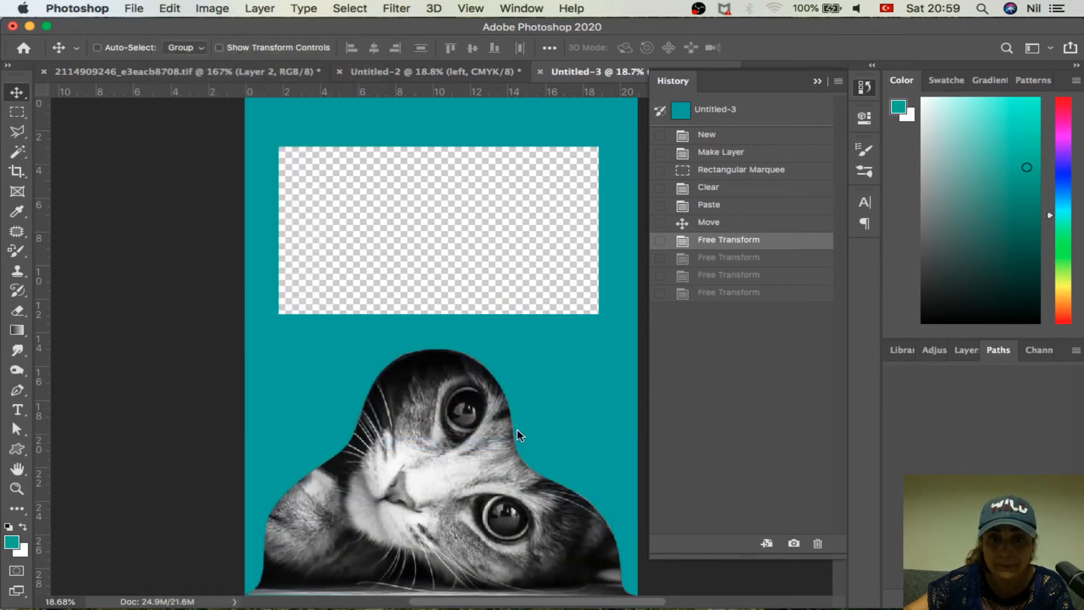
drag(650, 350, 1044, 391)
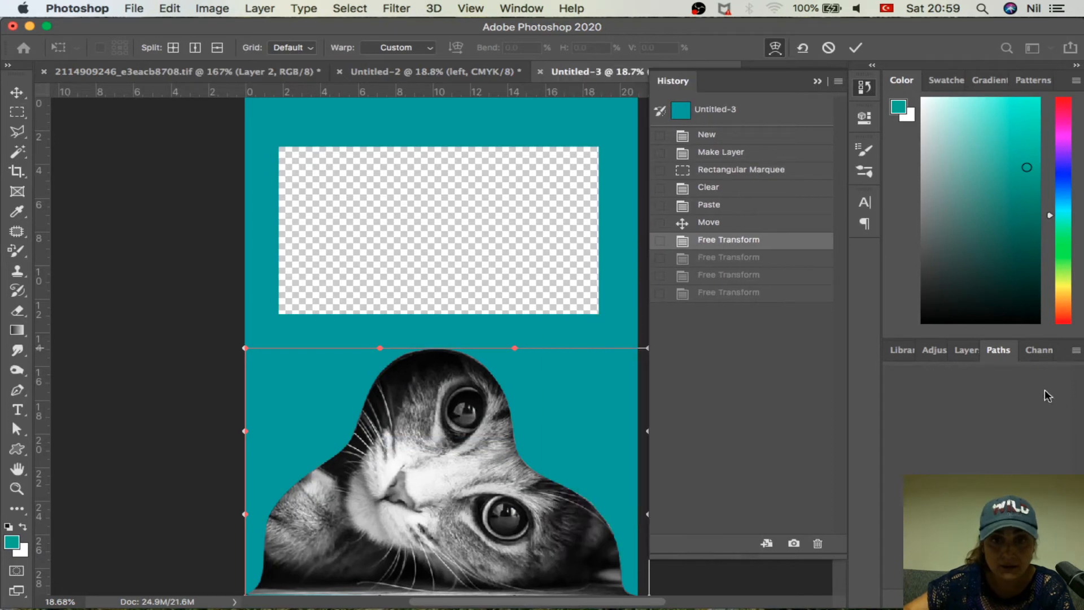
drag(515, 350, 319, 433)
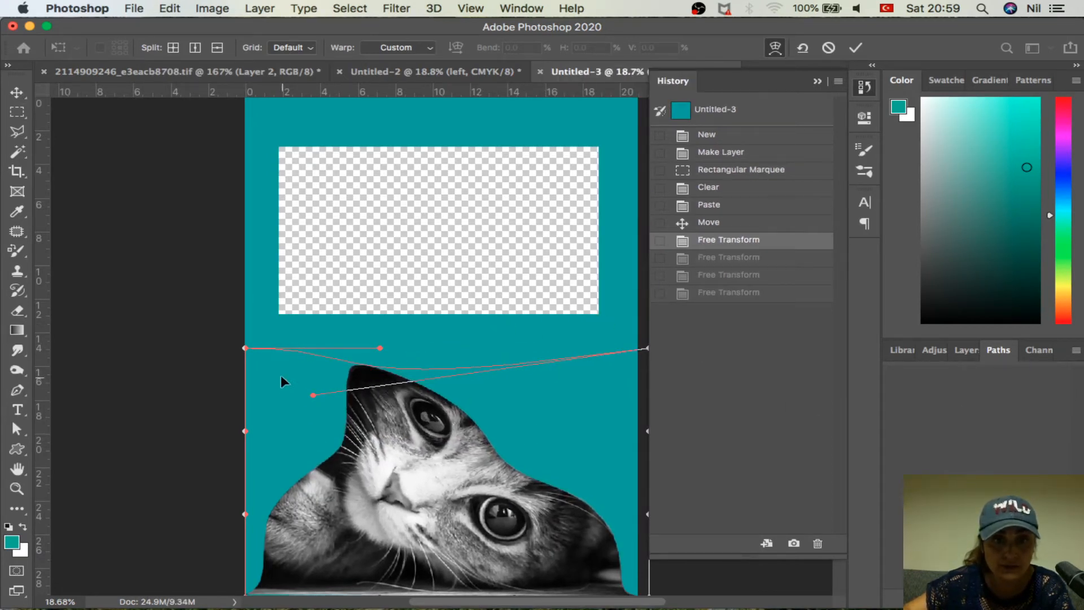
drag(245, 348, 573, 382)
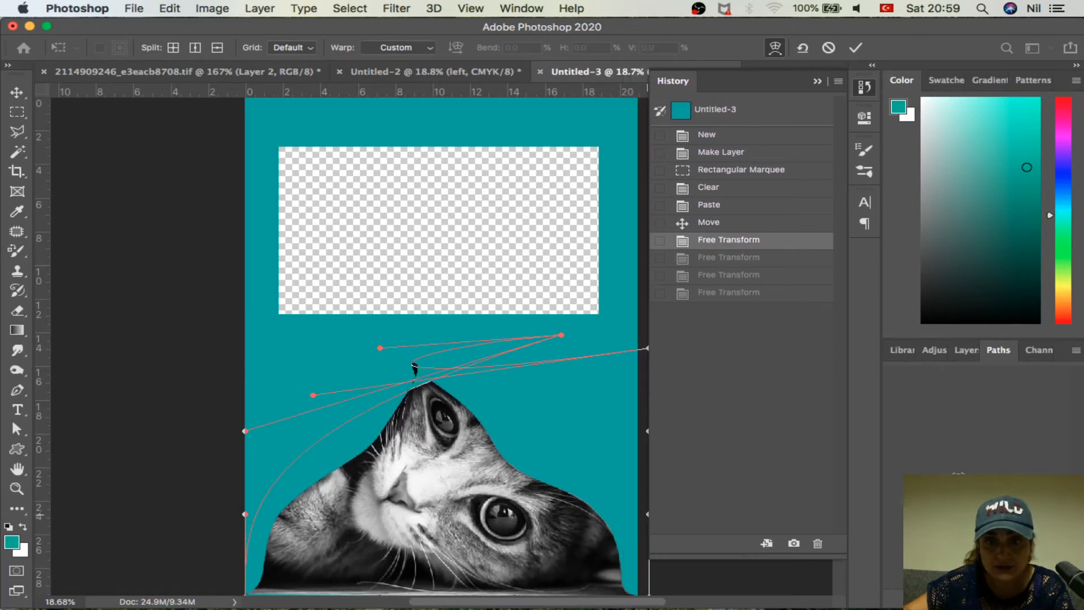
click(818, 81)
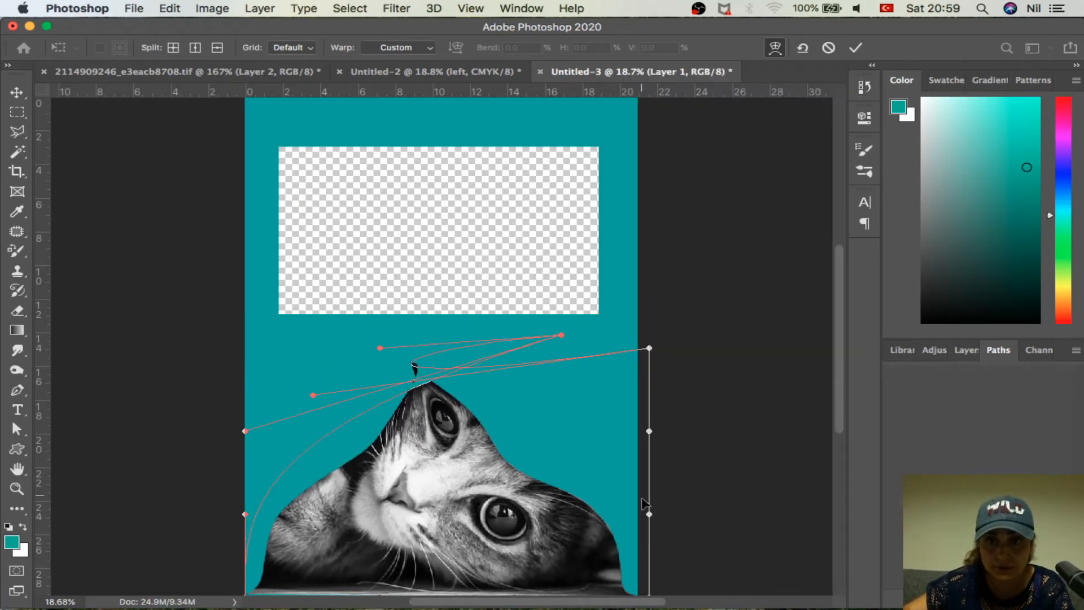
drag(645, 515, 451, 495)
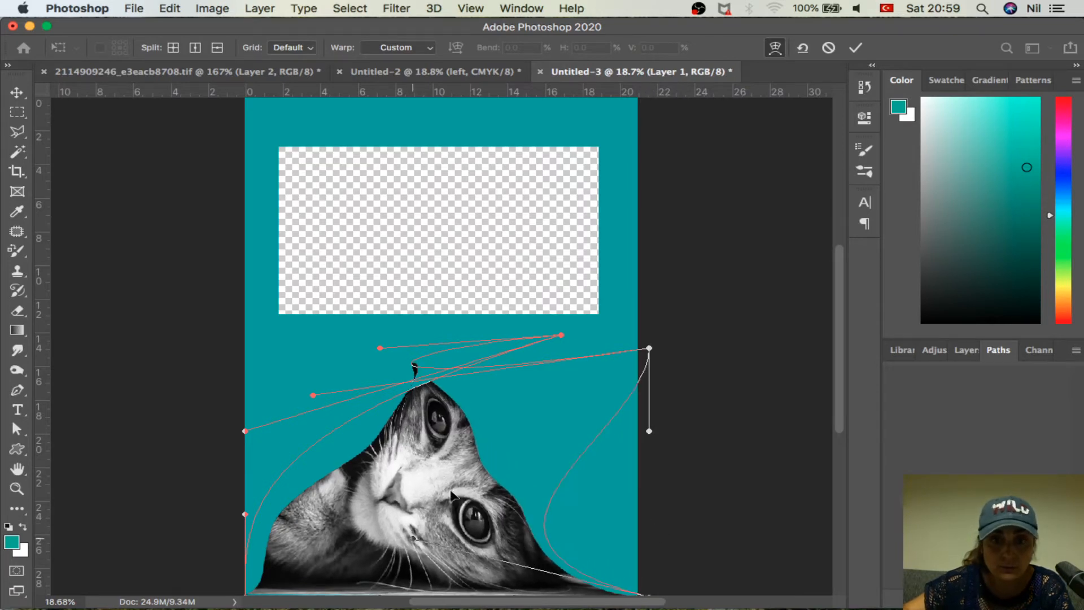
drag(377, 345, 768, 375)
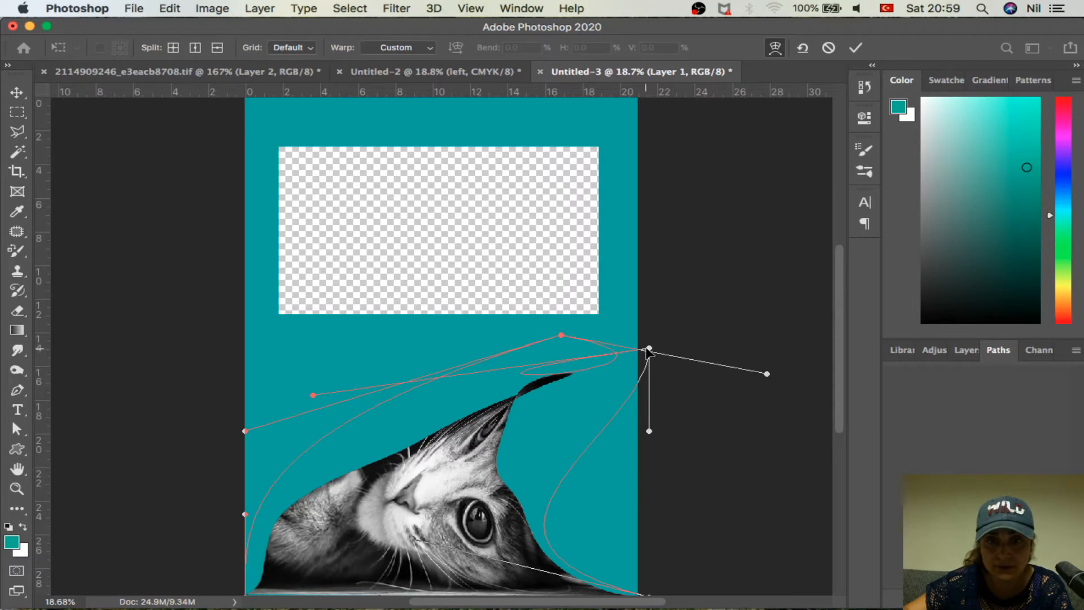
drag(648, 351, 194, 310)
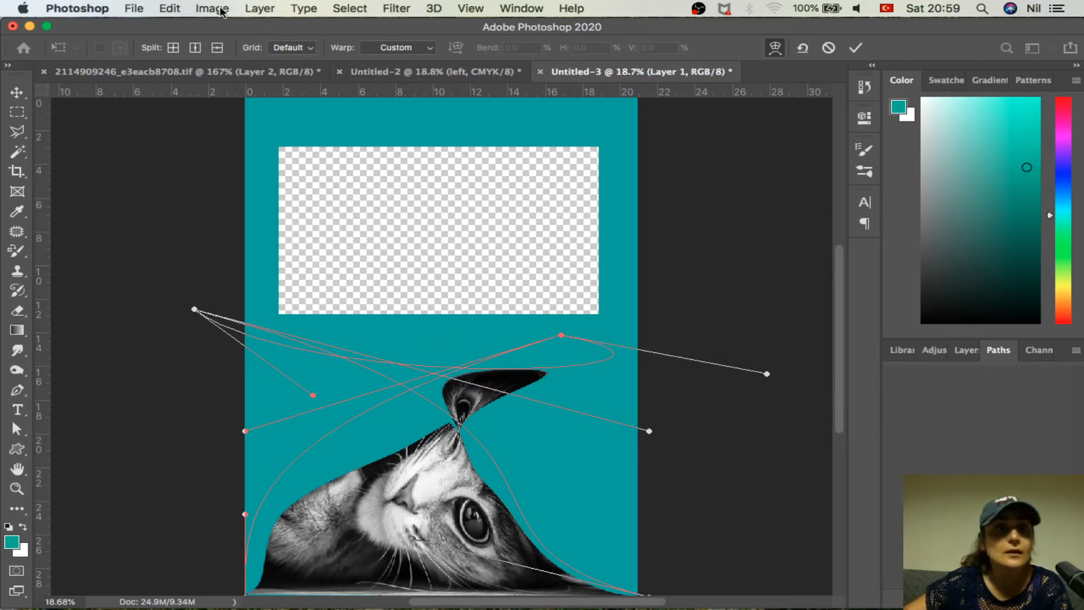
key(Escape)
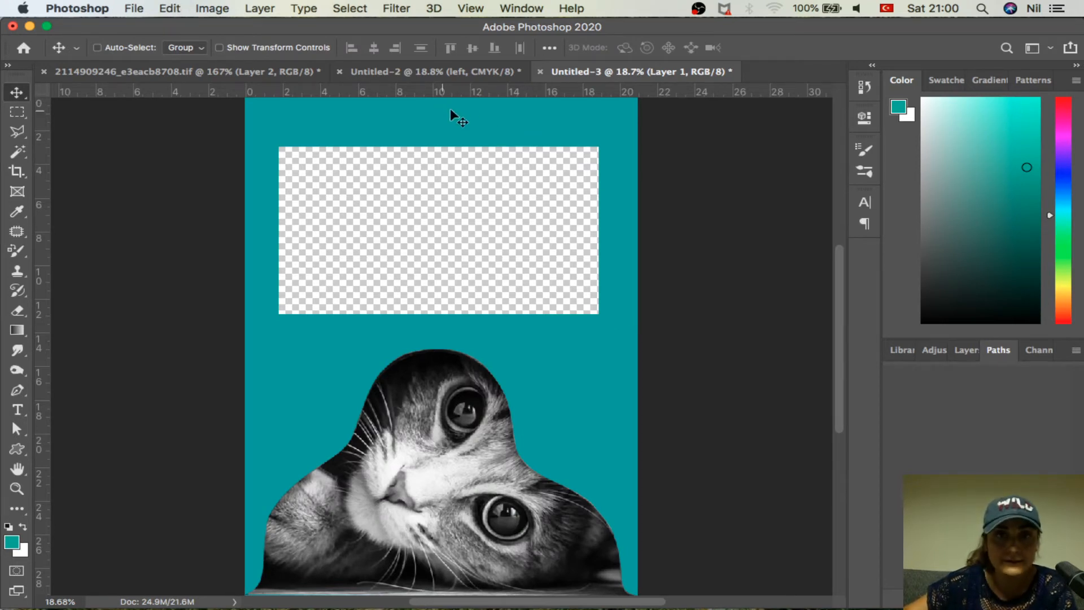
Check the Untitled-2 poster for reference, and select the cat's upper eye in Untitled-3 with the Elliptical Marquee tool.
click(464, 70)
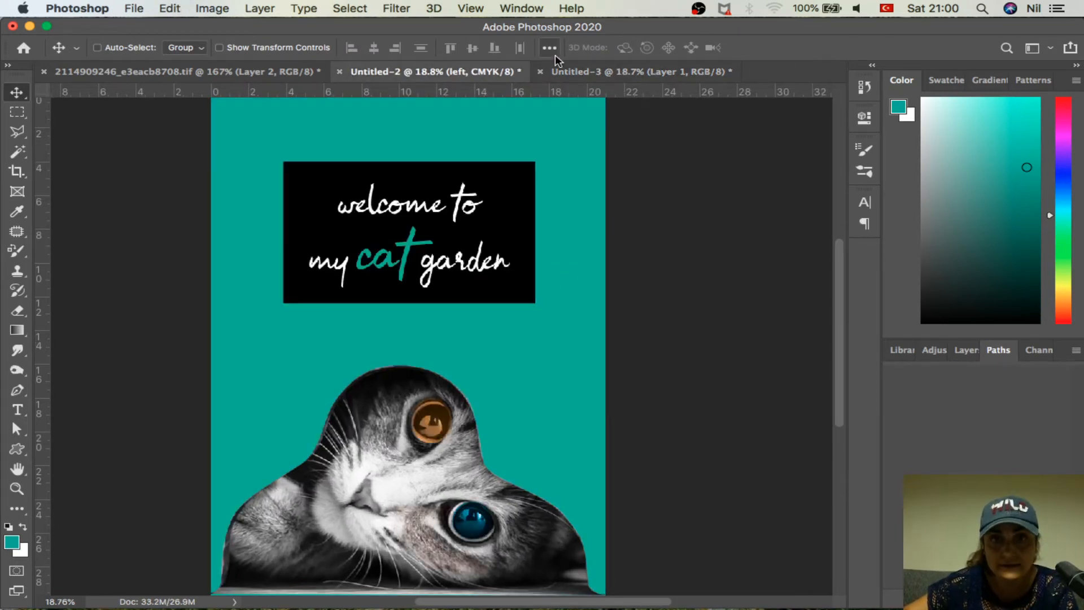
click(578, 70)
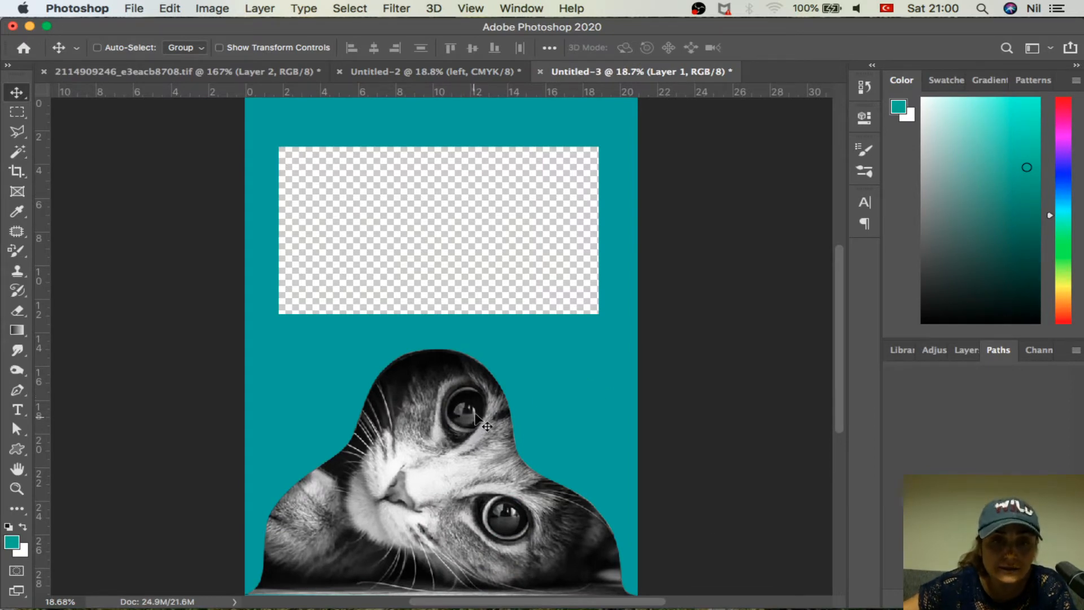
click(17, 111)
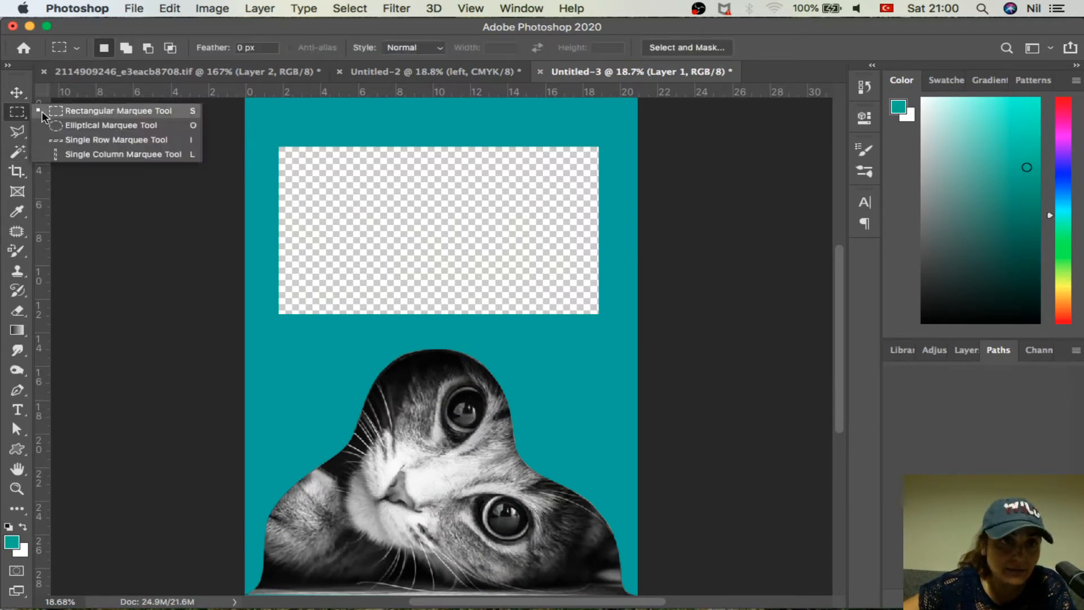
click(75, 127)
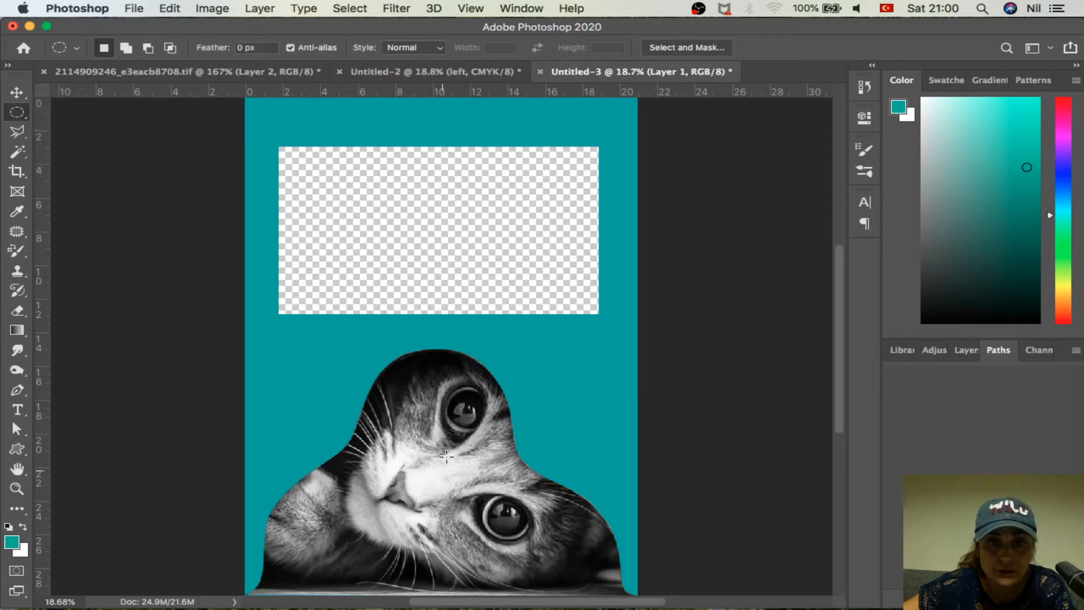
drag(449, 391, 487, 428)
key(shift)
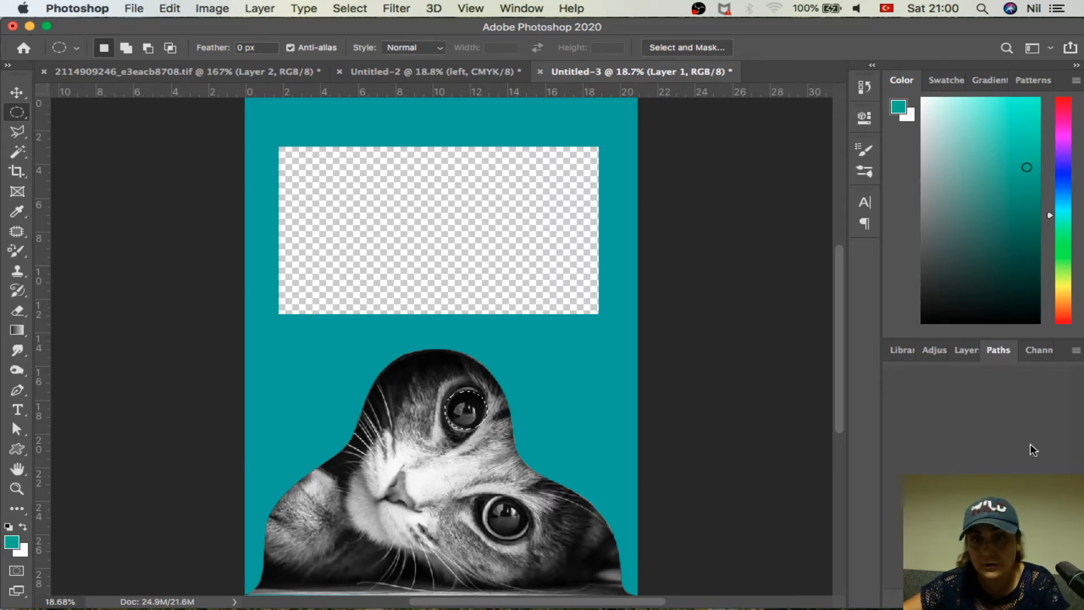
Add a new layer above the cat and set the foreground color to purple #6b2f8e.
click(967, 349)
click(1030, 598)
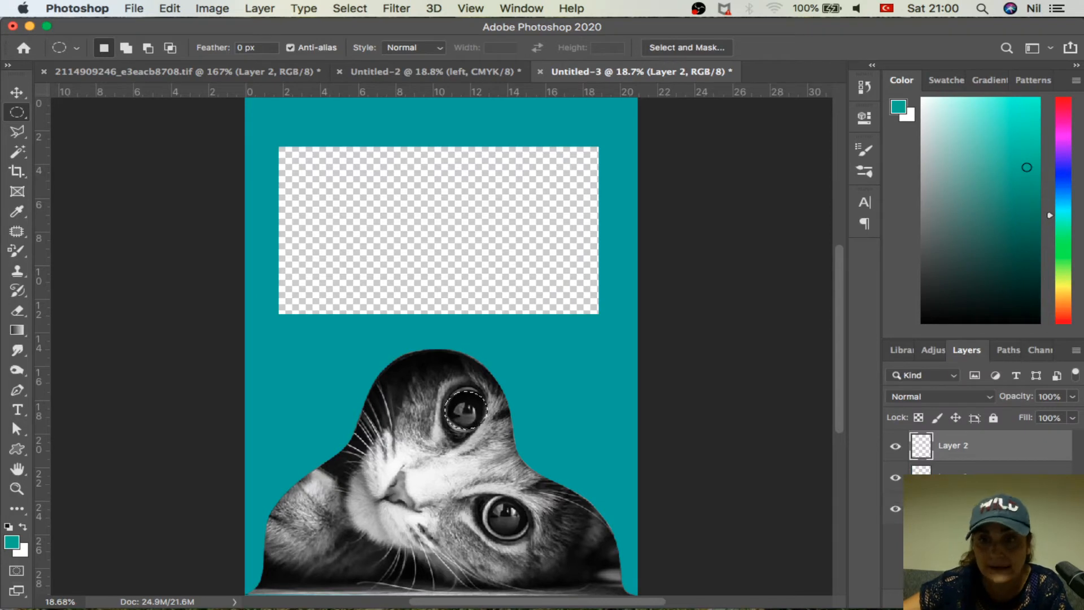
click(11, 542)
click(779, 293)
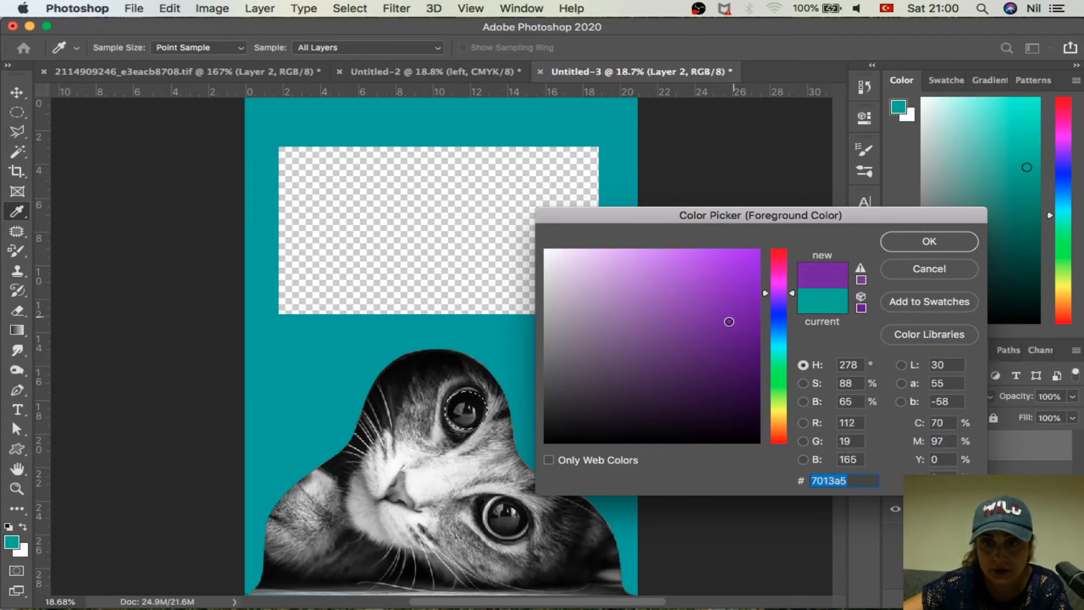
drag(734, 311, 688, 335)
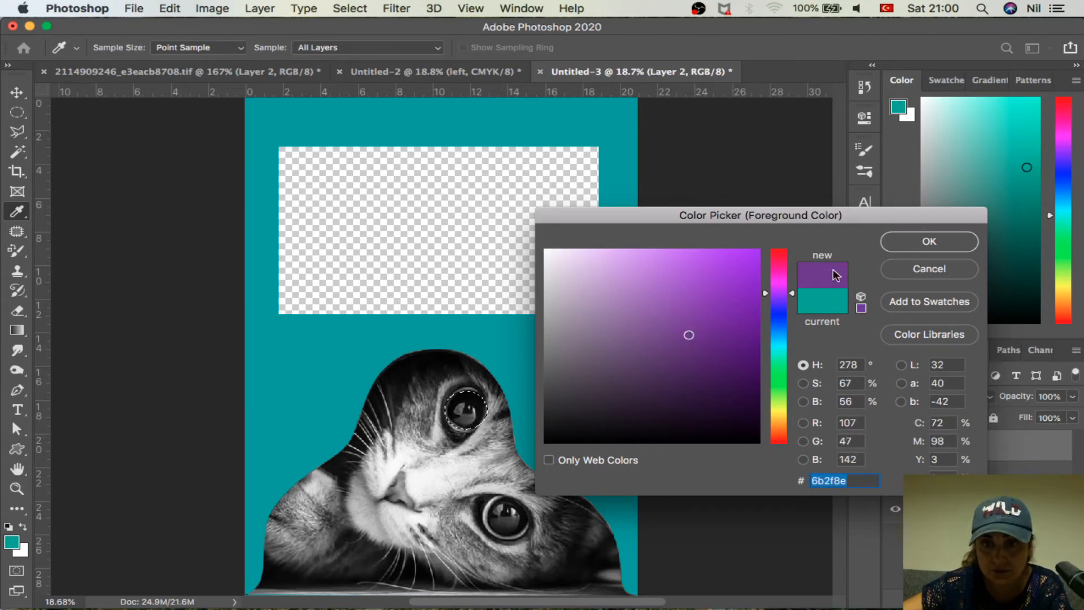
click(929, 241)
Fill the upper eye selection with the purple foreground color, also trying the white background color.
key(alt+BackSpace)
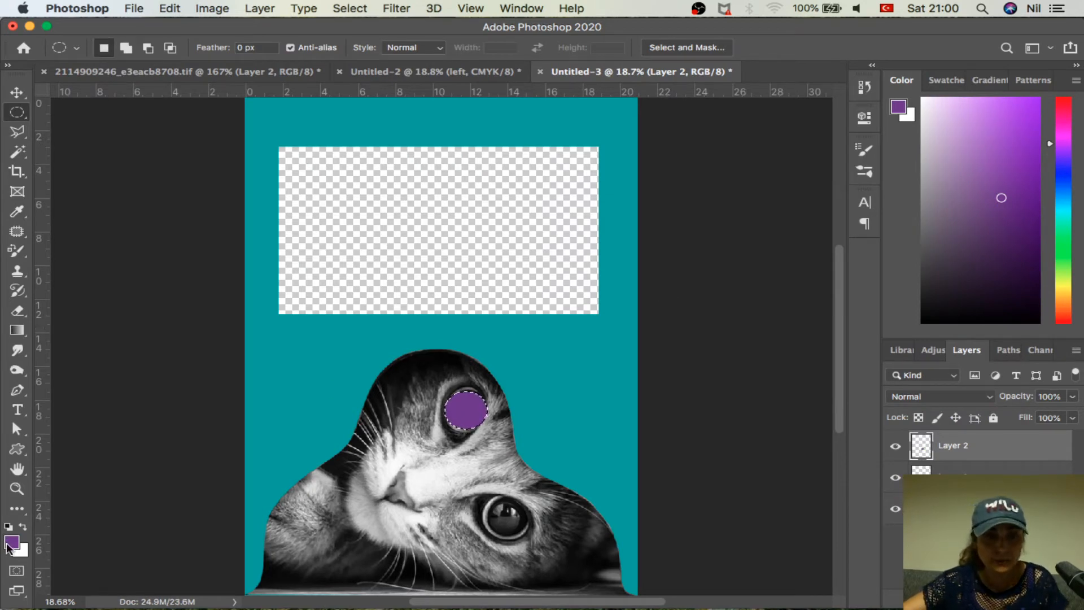
key(super+BackSpace)
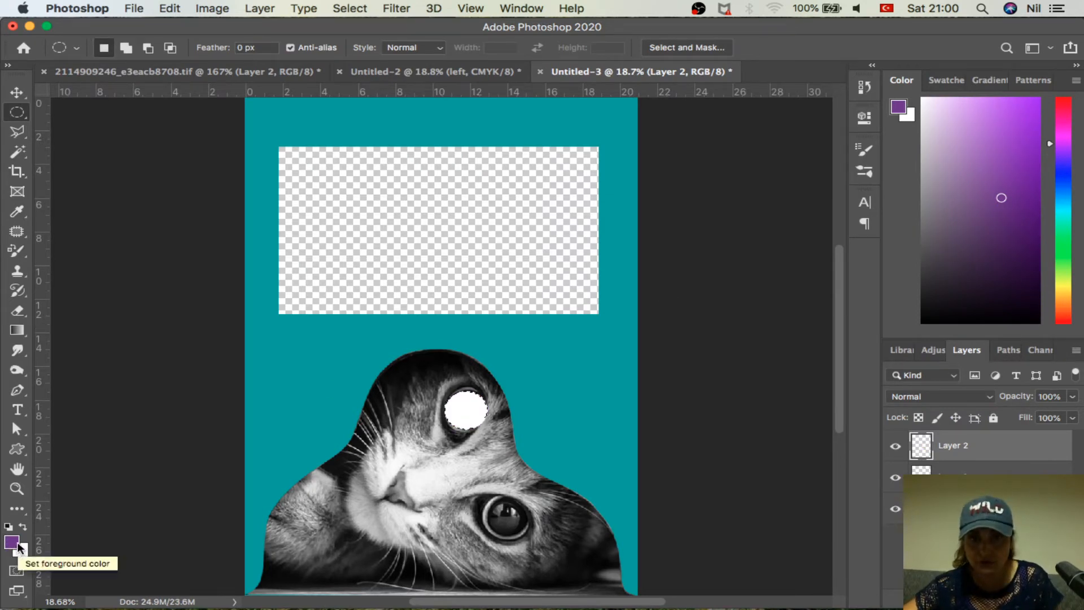
key(alt+BackSpace)
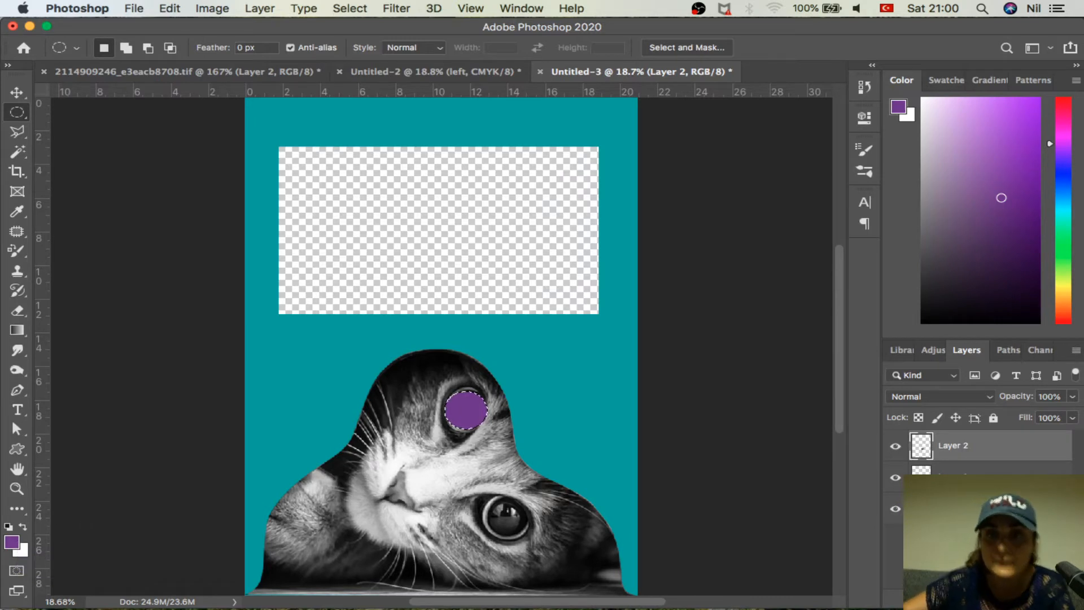
Try the Overlay blend mode on the purple eye layer, set it to Color instead, and deselect the eye.
click(957, 398)
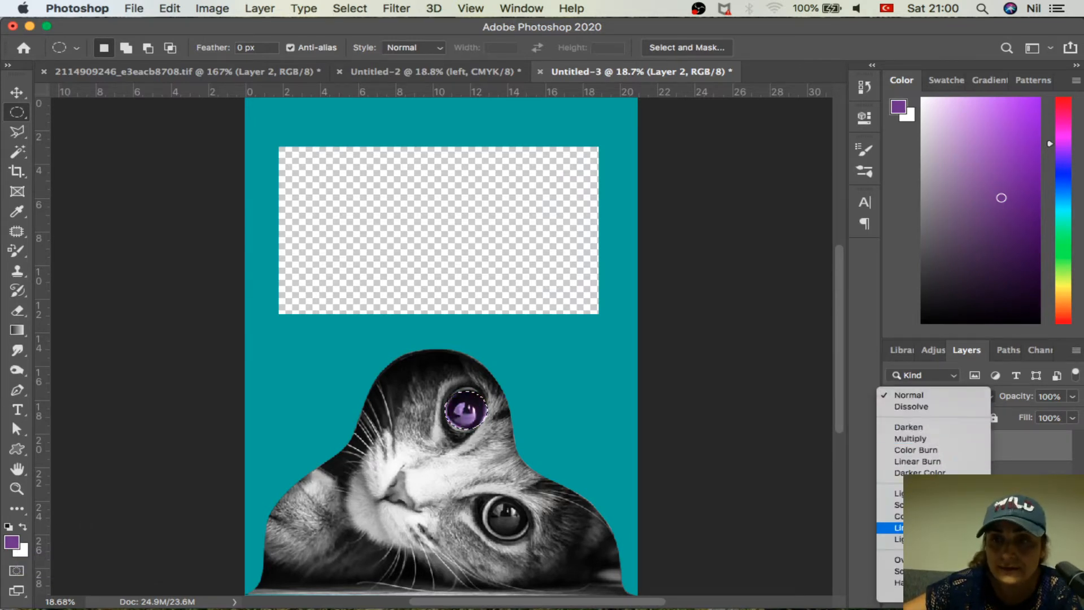
click(932, 542)
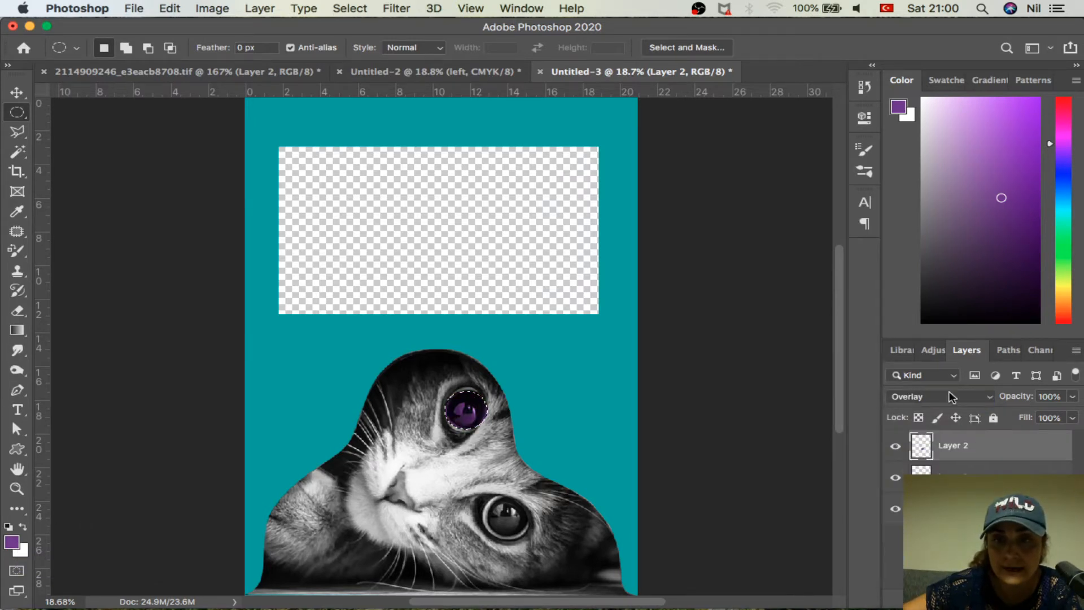
click(946, 401)
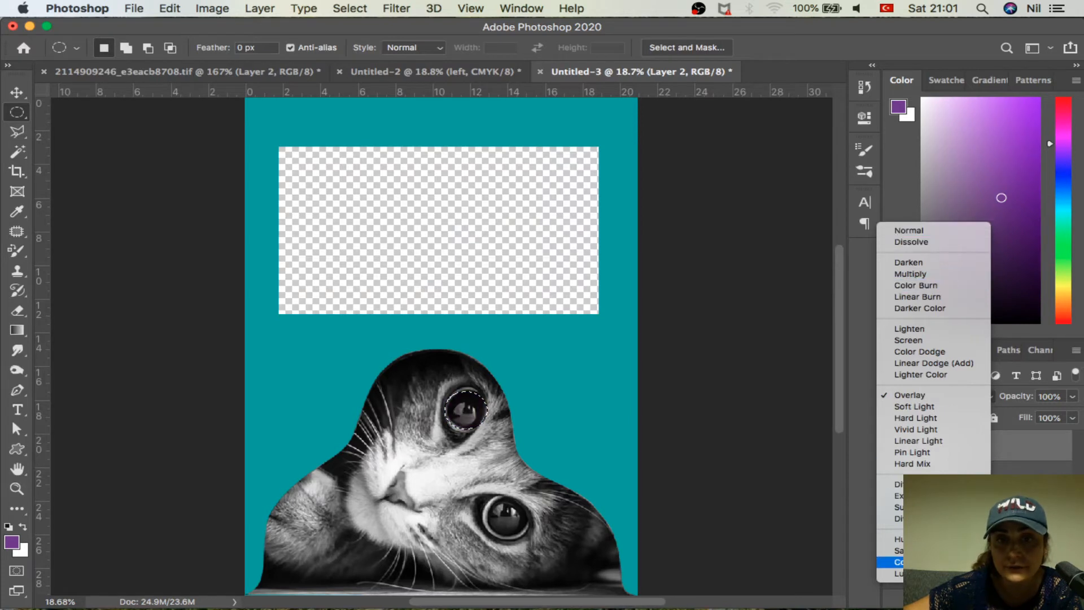
click(892, 562)
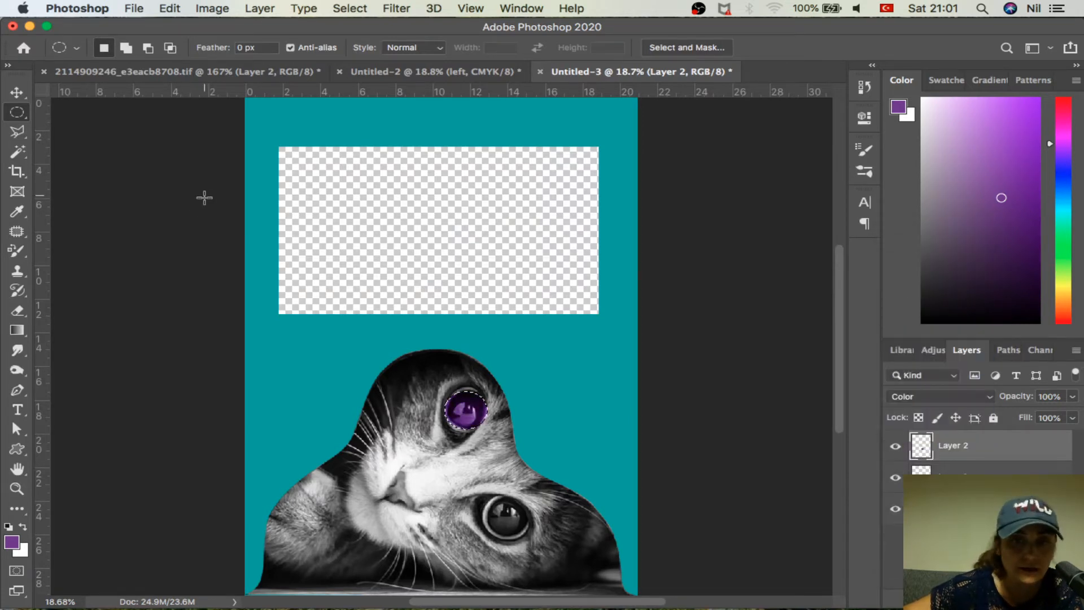
click(495, 362)
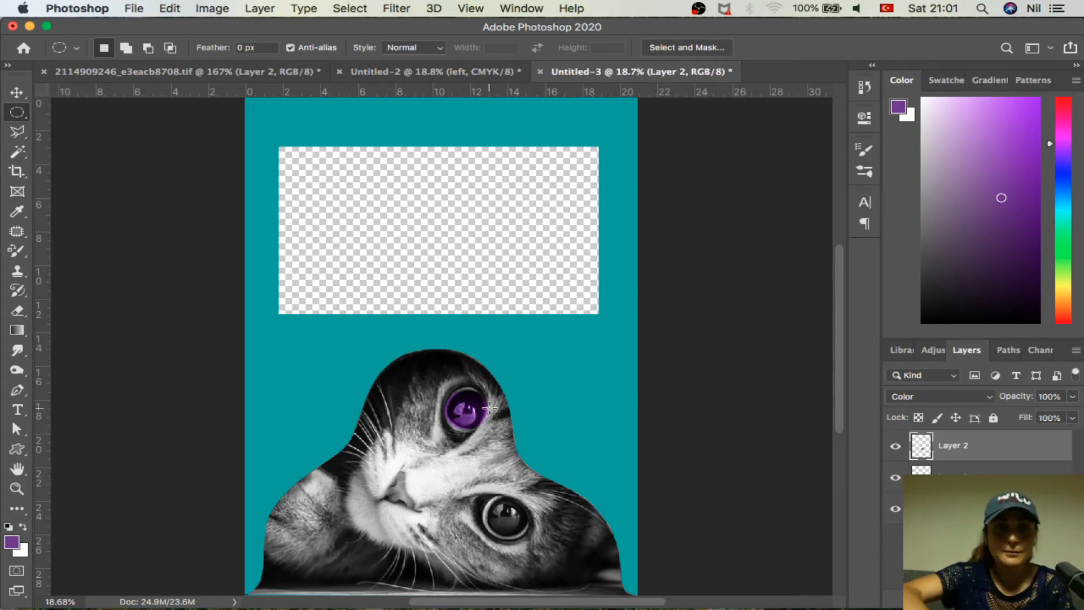
Erase the purple spilling over the rim of the upper eye with a soft 39 px Eraser at 0% hardness.
scroll(488, 406, up, 5)
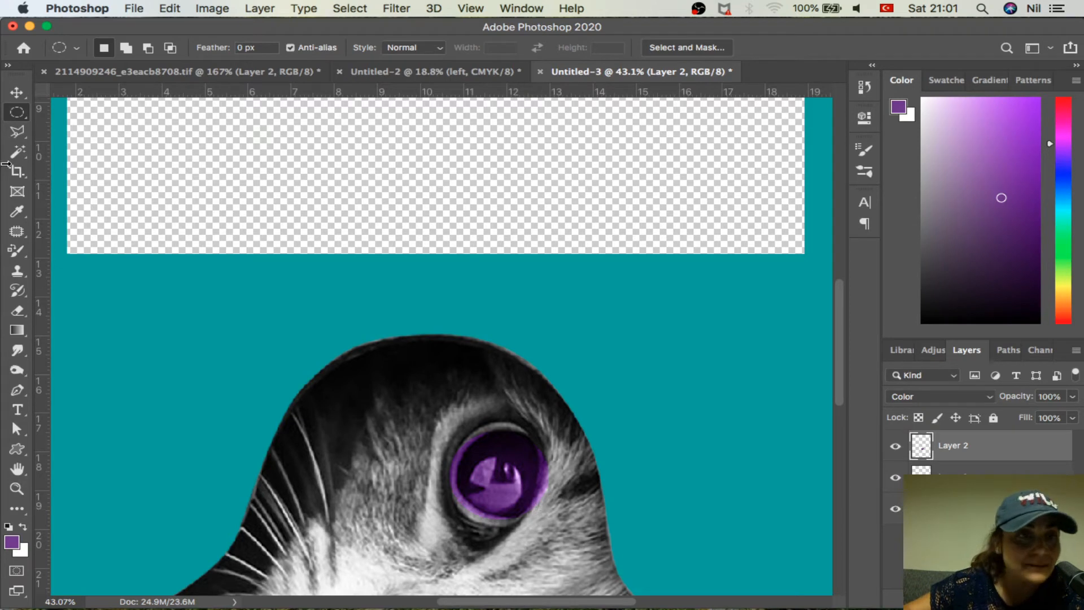
click(18, 311)
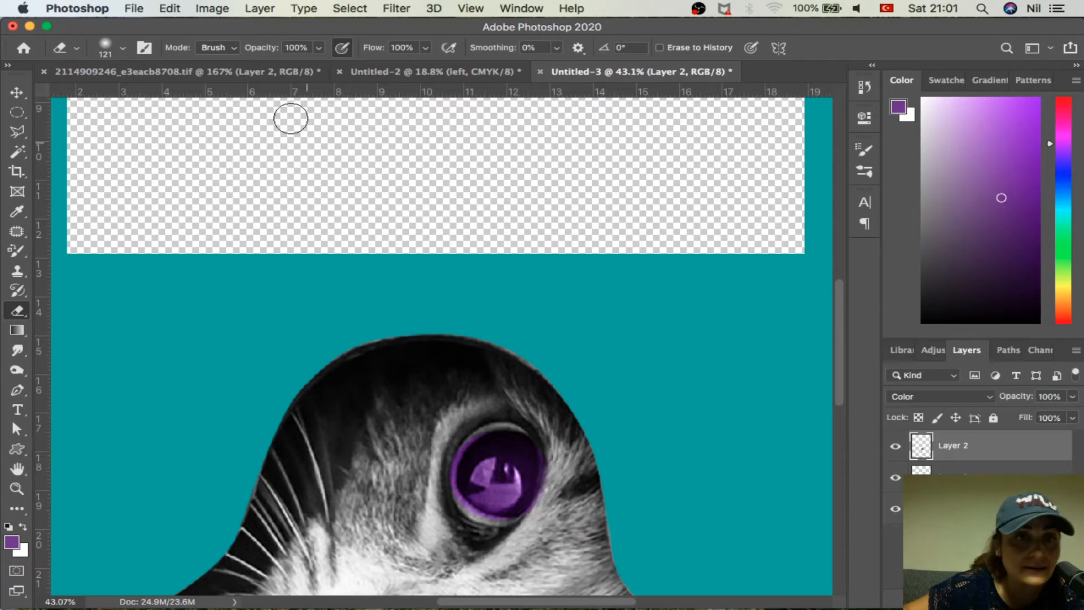
click(120, 53)
click(118, 91)
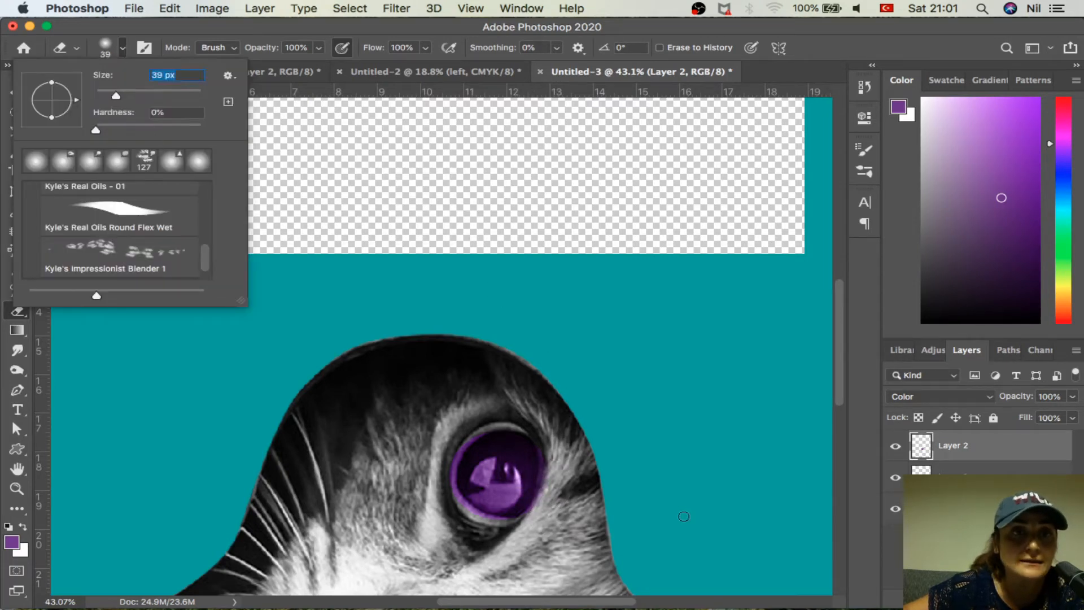
click(537, 506)
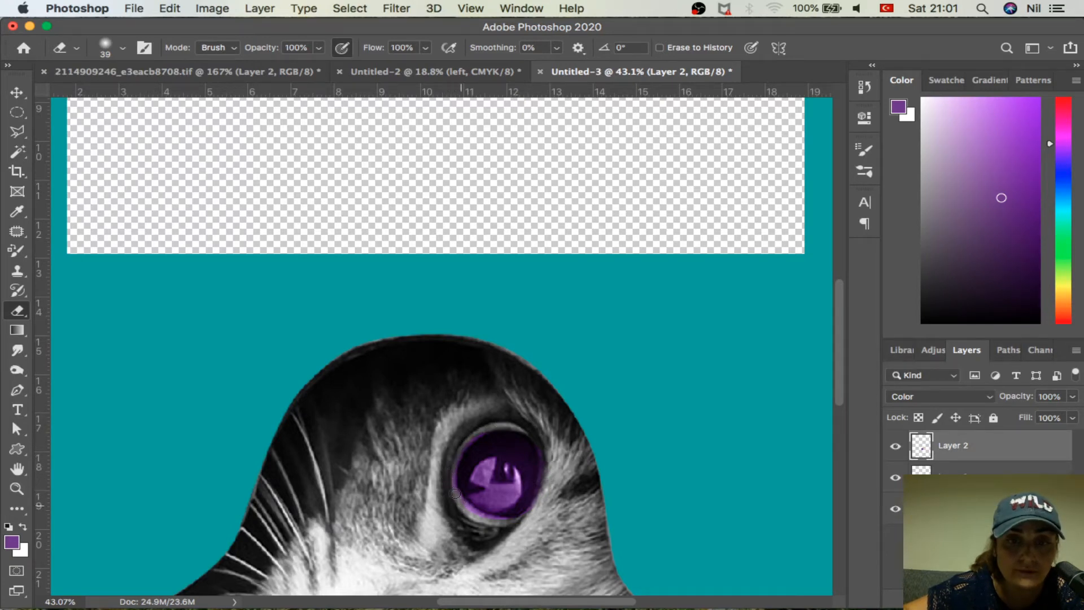
Enlarge the Eraser to 79 px and clean up the remaining purple fringe along the upper eye's rim.
click(96, 53)
click(146, 92)
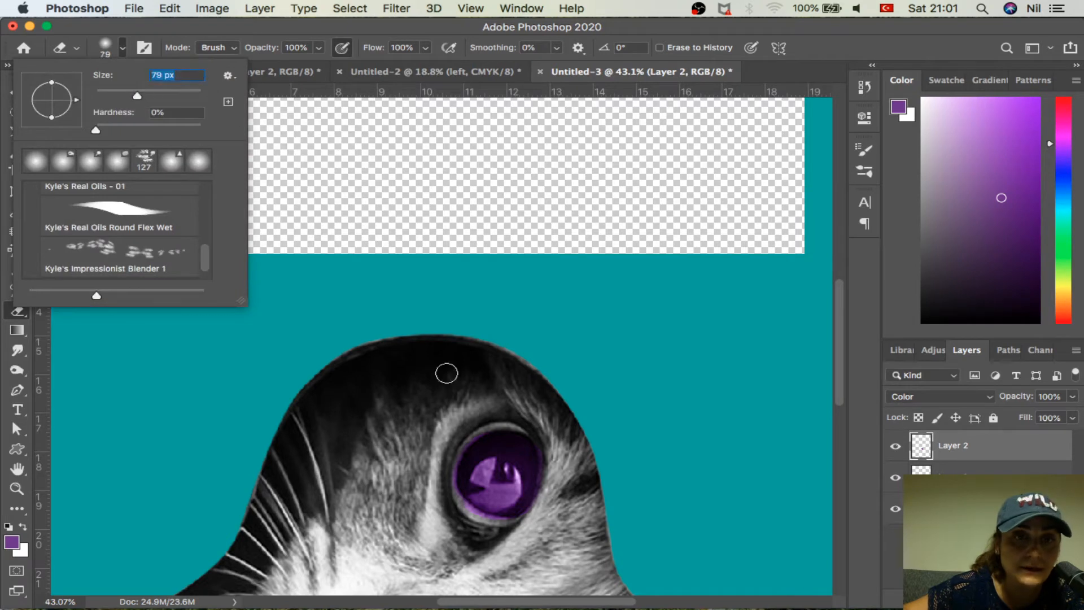
click(445, 500)
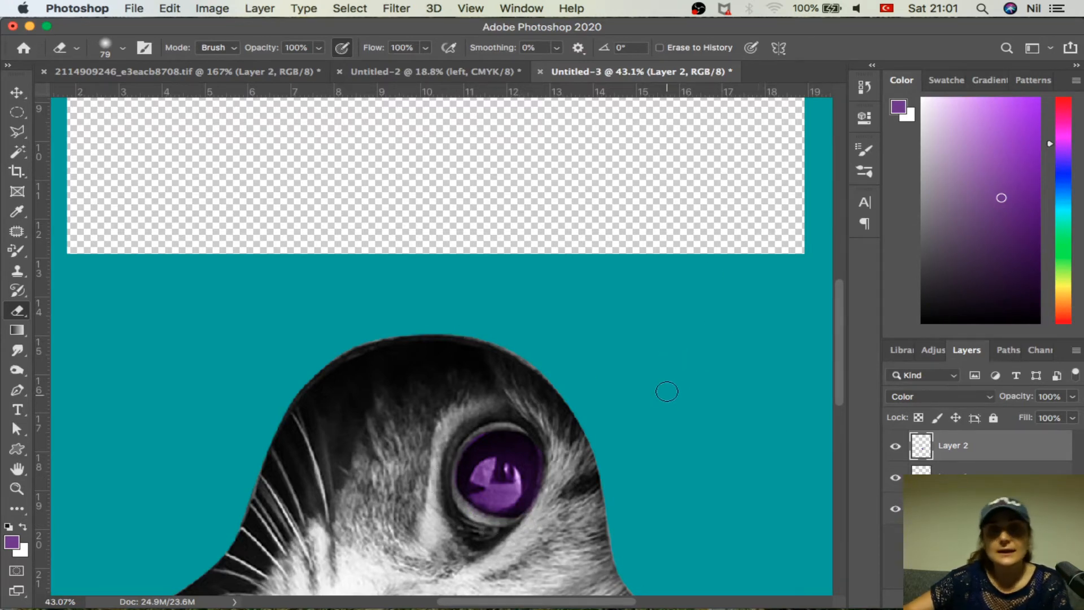
Try to select the cat's lower eye freehand with the Elliptical Marquee tool.
drag(839, 373, 839, 460)
click(17, 113)
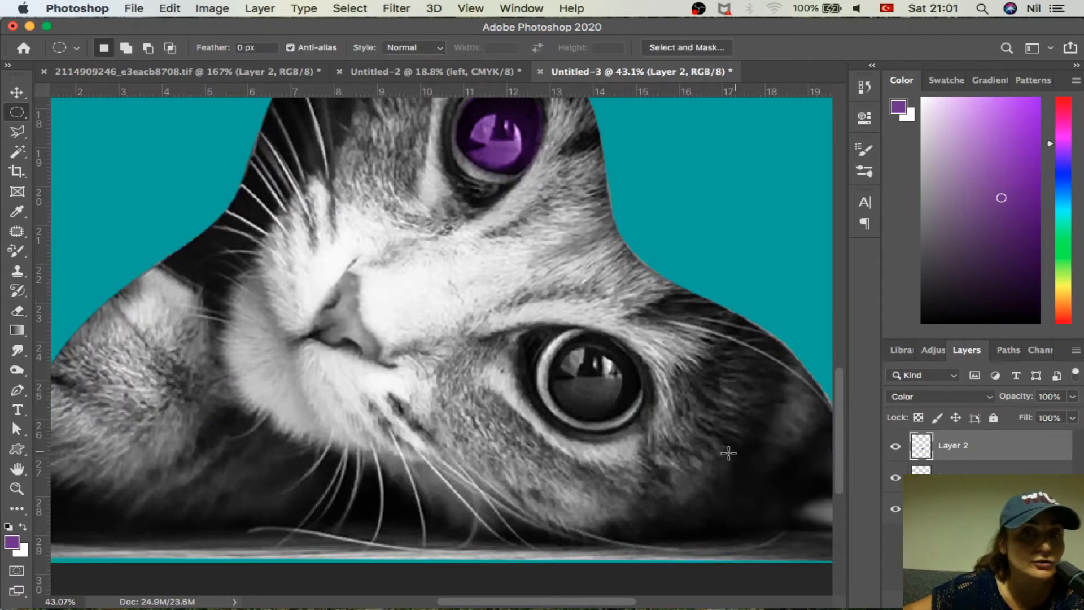
drag(548, 313, 652, 422)
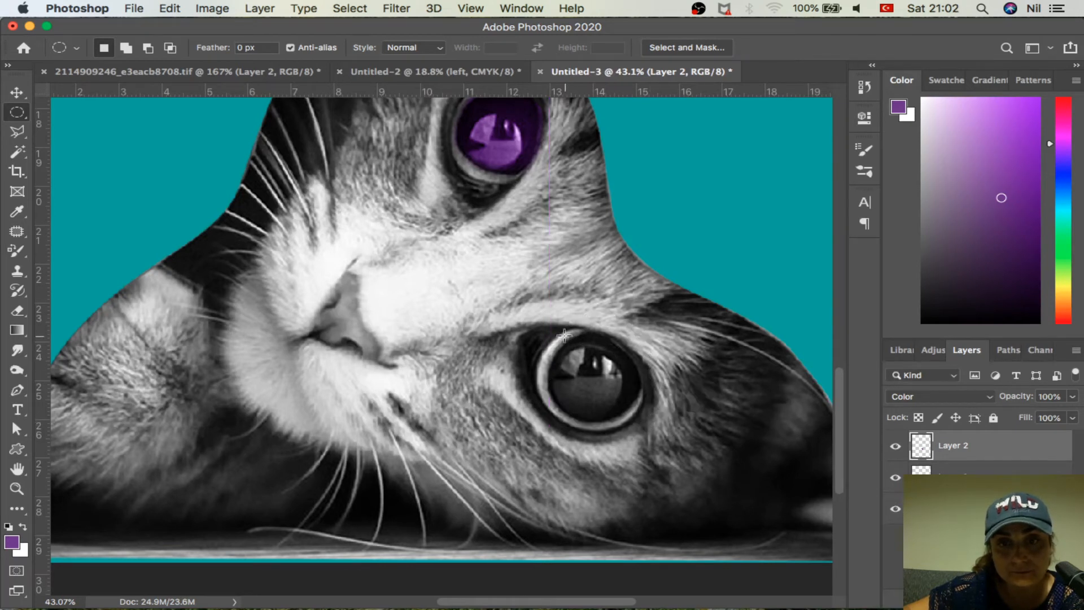
drag(559, 325, 650, 425)
click(622, 385)
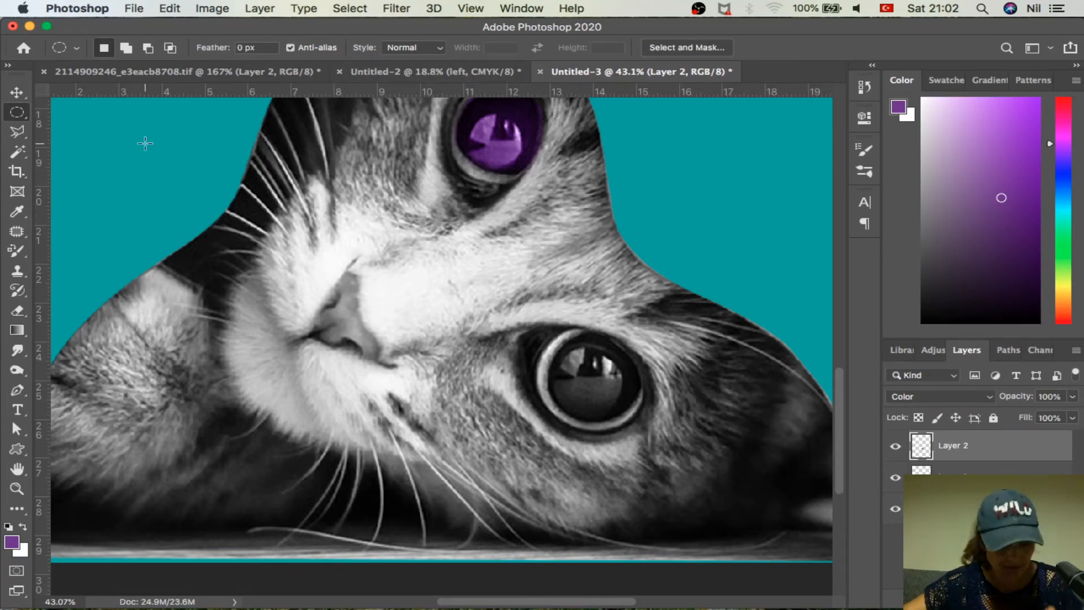
Place two guides along the lower eye's edges and select the eye with an ellipse from their intersection, on a new layer.
key(super+r)
key(super+r)
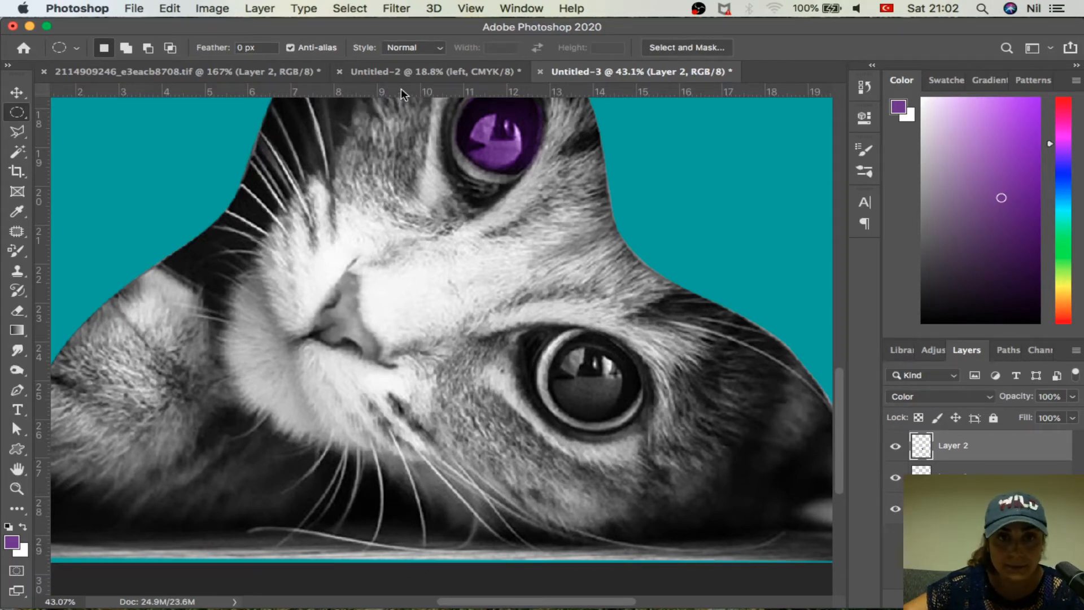
drag(403, 94, 607, 329)
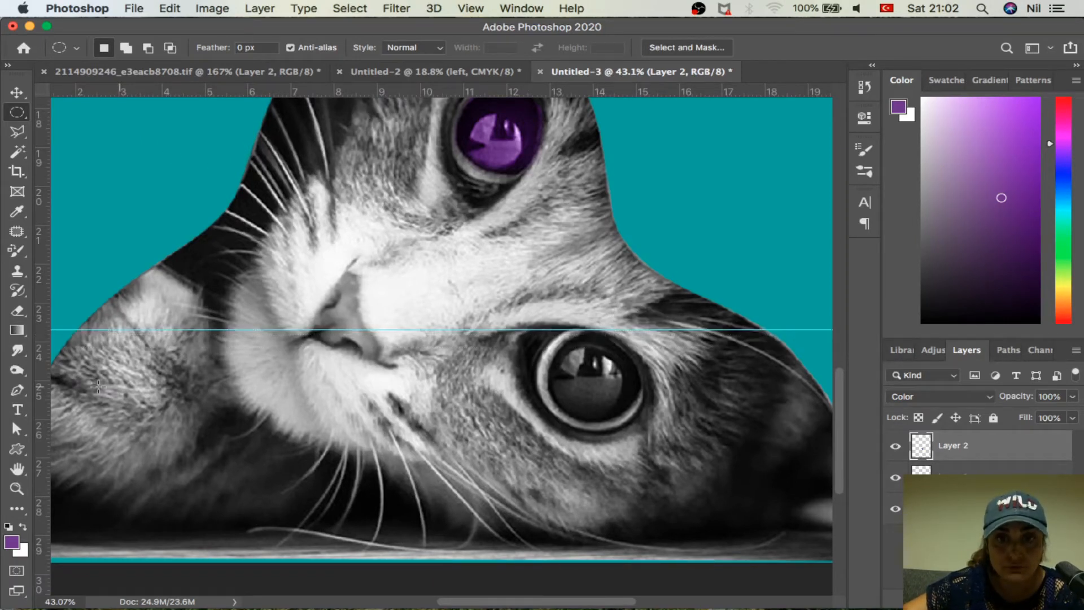
drag(48, 414, 641, 423)
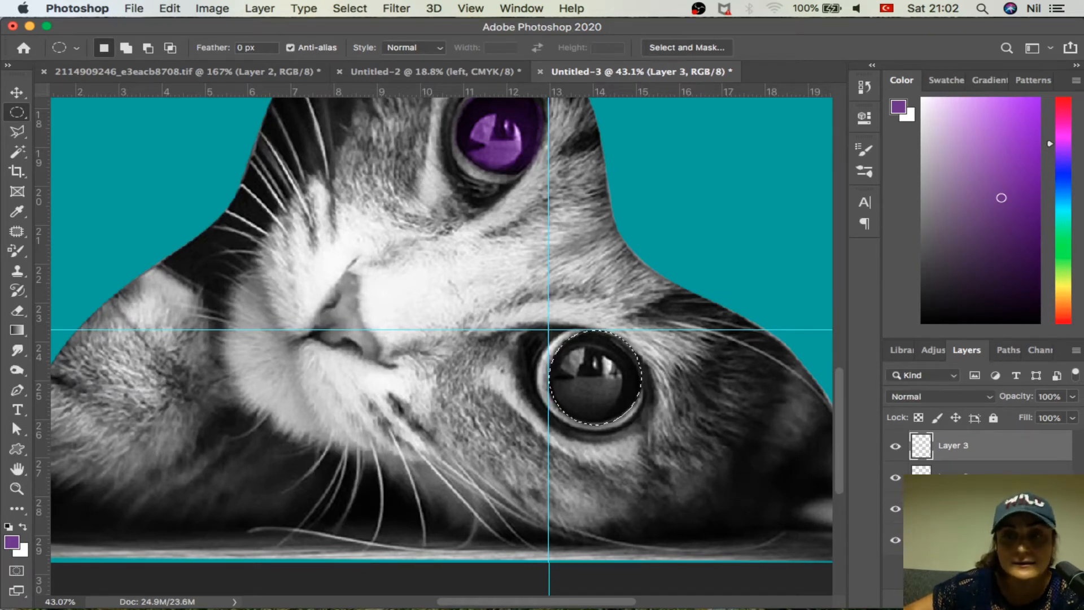
Rename the upper eye's layer "left eye" and the new lower eye layer "rigt eye".
click(954, 470)
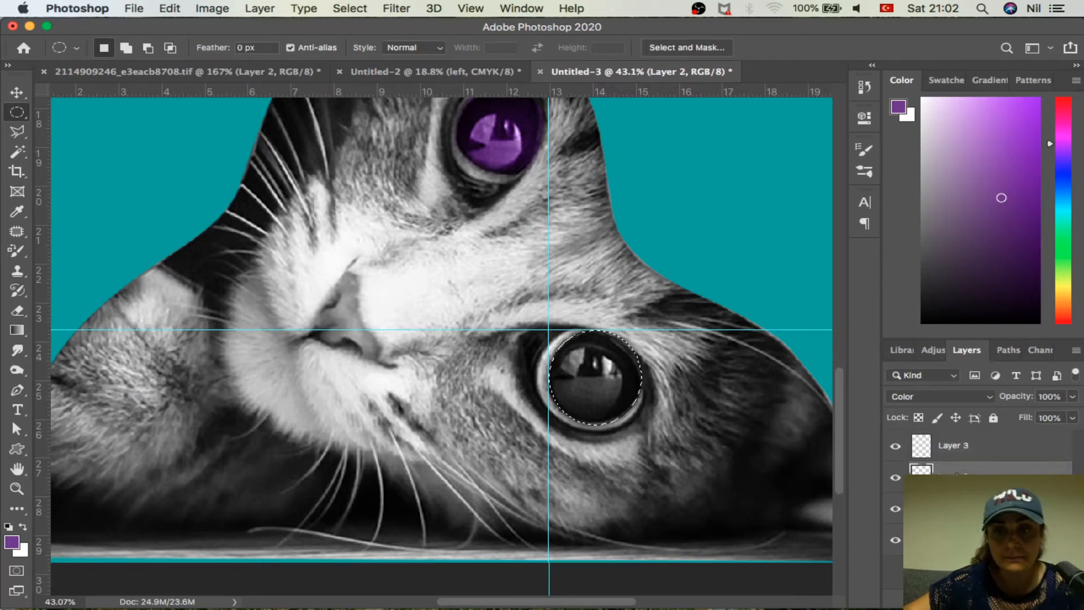
double_click(955, 473)
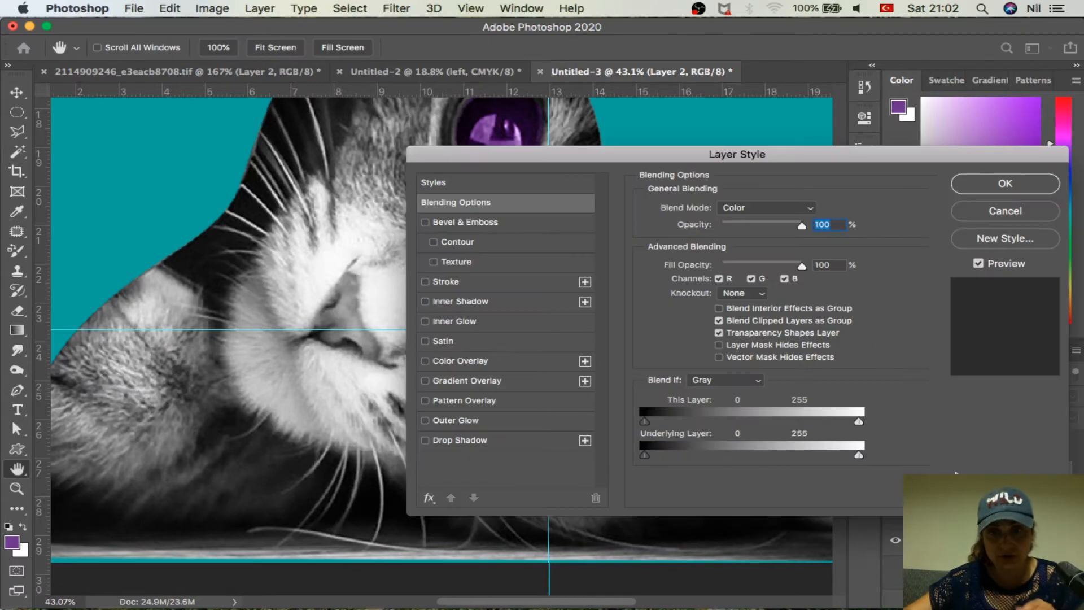
click(1034, 214)
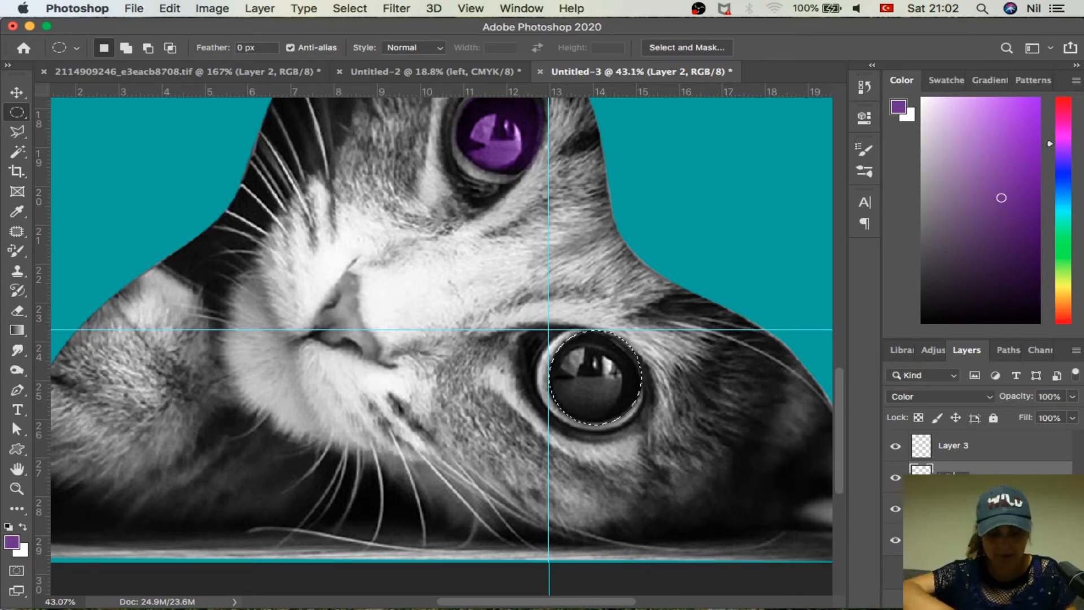
double_click(954, 445)
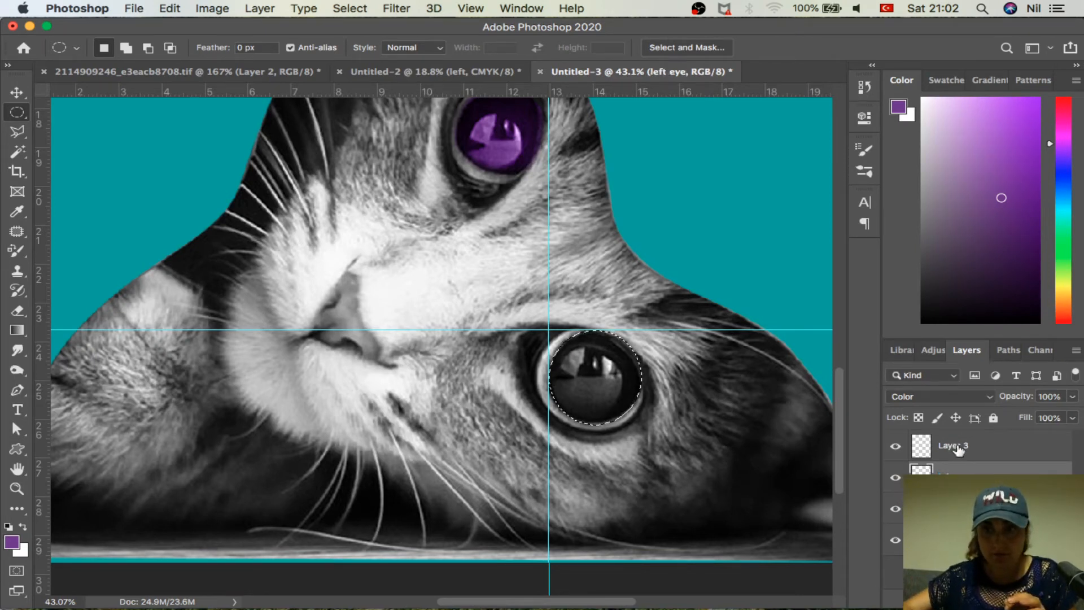
key(BackSpace)
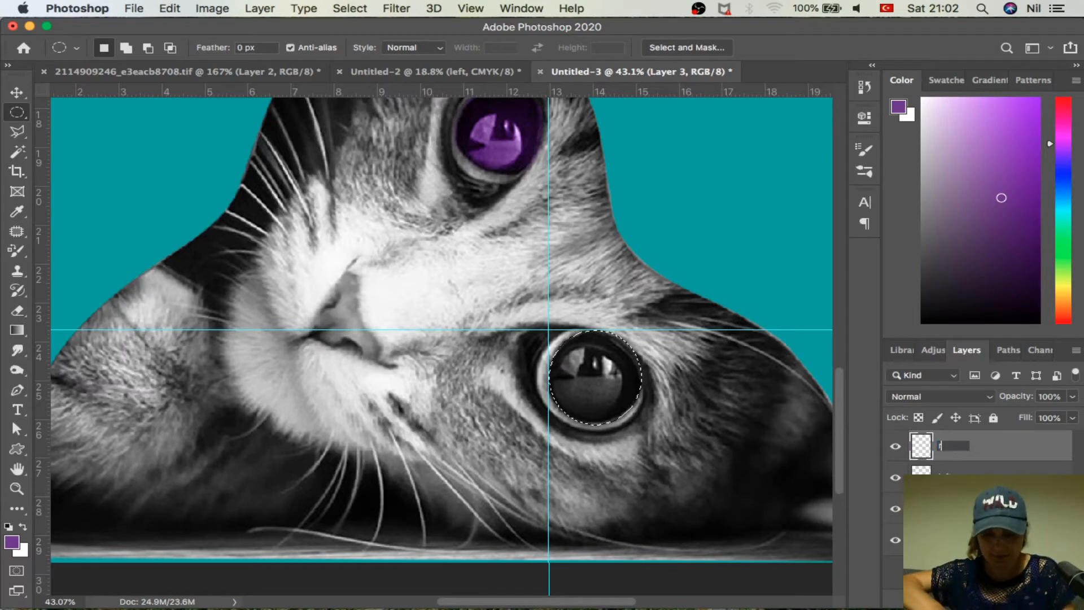
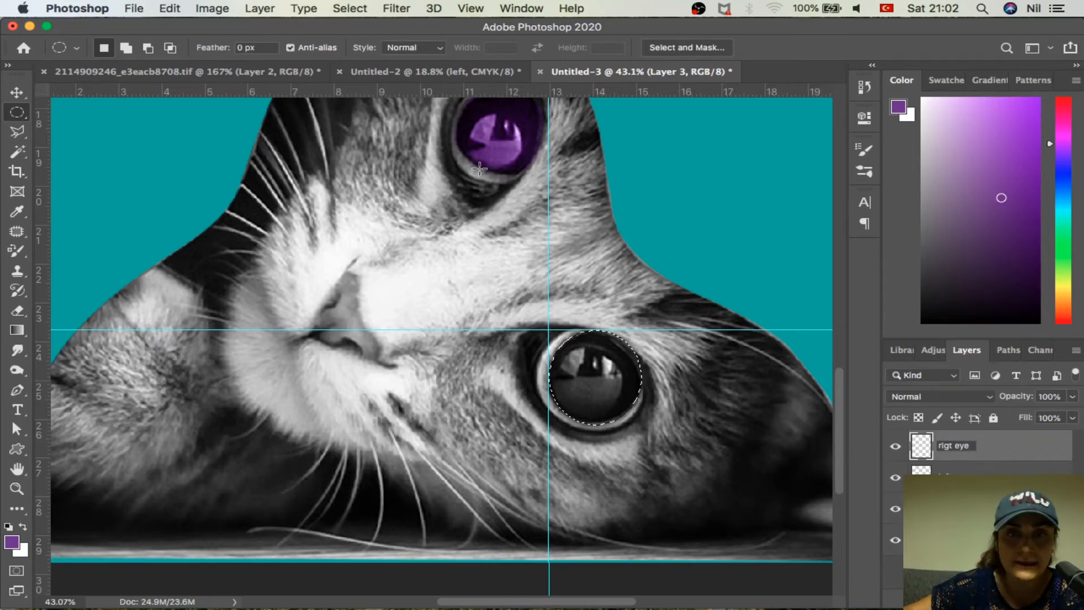
key(Return)
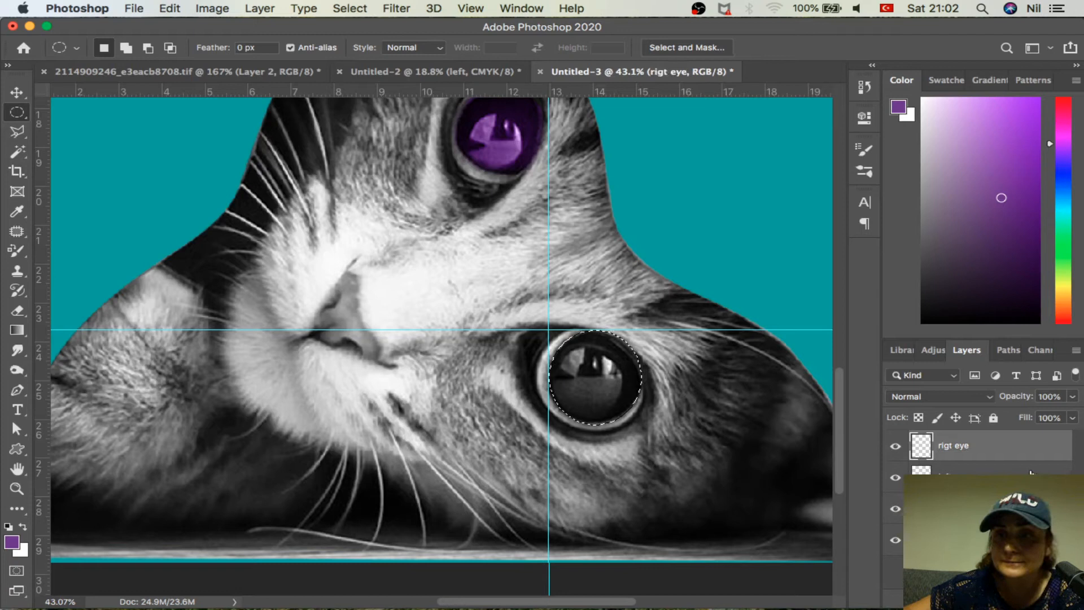
Set the foreground color to pink #c30b8d, also trying teal, brown and red shades.
click(9, 545)
click(779, 342)
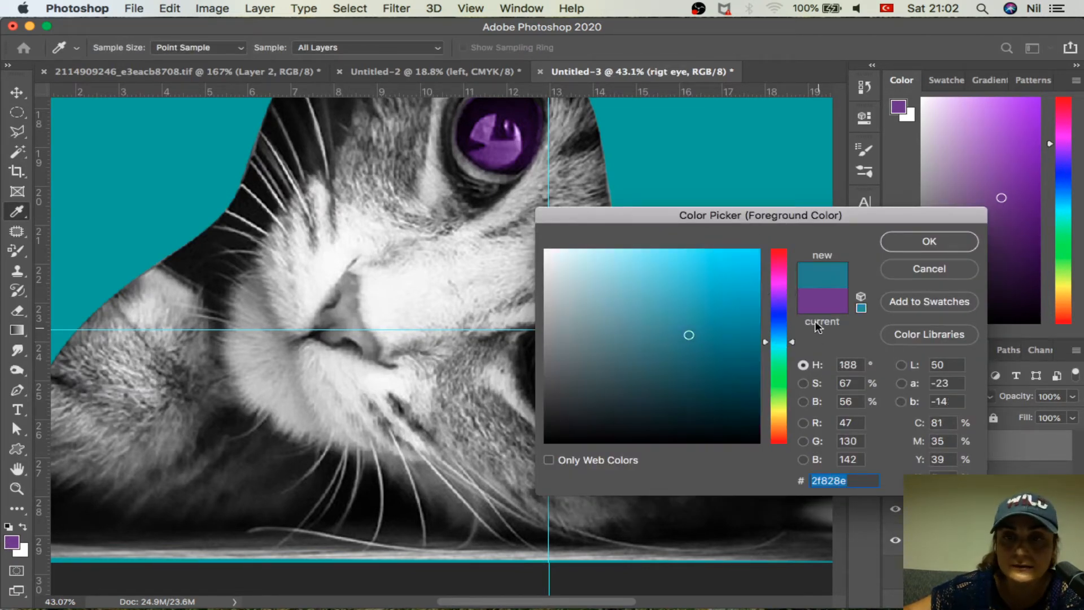
click(779, 424)
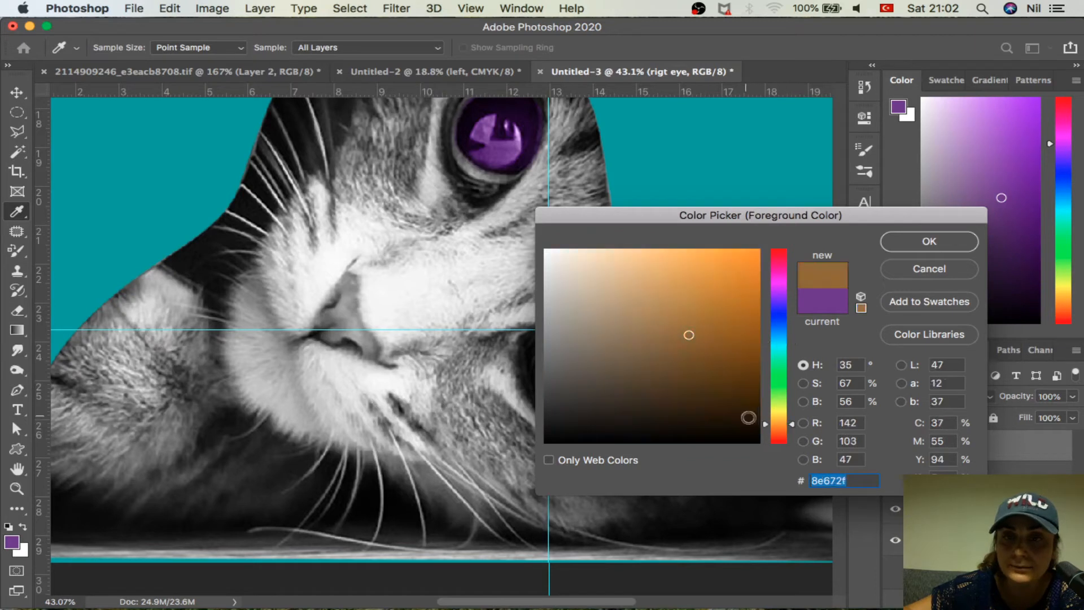
mouse_move(775, 431)
mouse_down()
mouse_move(779, 441)
mouse_move(785, 423)
mouse_move(784, 439)
mouse_up()
click(730, 290)
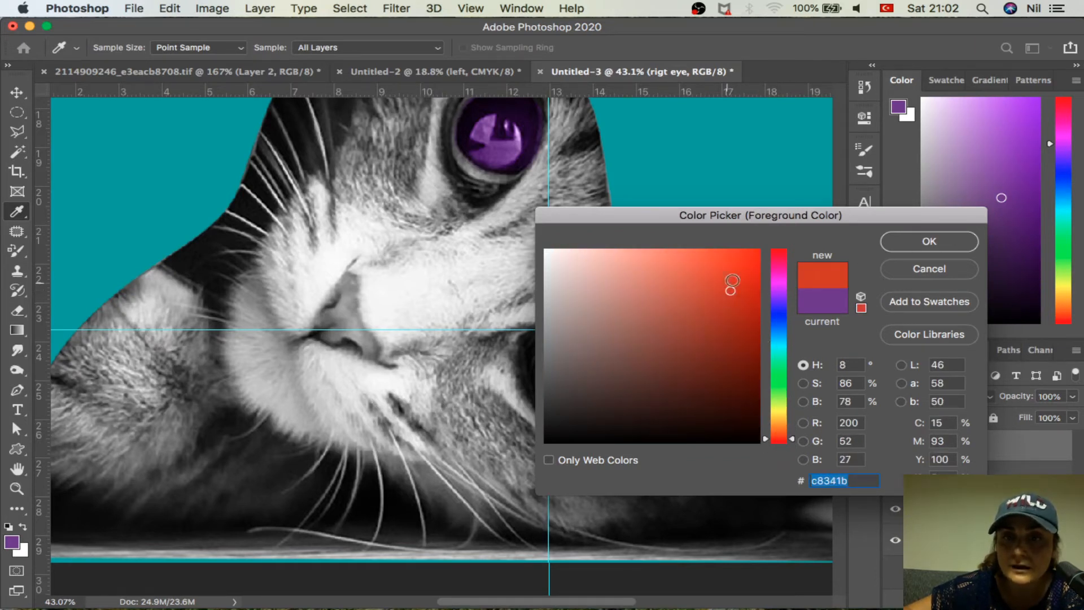
click(780, 291)
mouse_move(787, 293)
mouse_down()
mouse_move(782, 271)
mouse_move(785, 280)
mouse_up()
mouse_move(697, 307)
mouse_down()
mouse_move(680, 307)
mouse_move(743, 259)
mouse_move(715, 265)
mouse_up()
drag(790, 270, 783, 271)
click(747, 297)
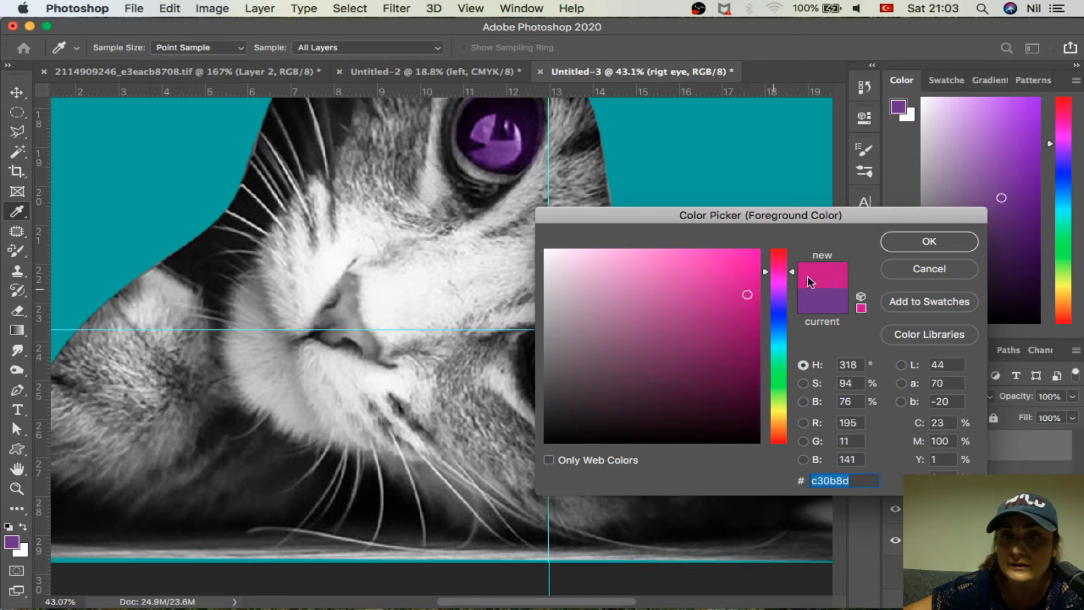
click(911, 241)
Fill the lower eye selection with the pink foreground color, set its layer to the Overlay blend mode and deselect it.
key(alt+BackSpace)
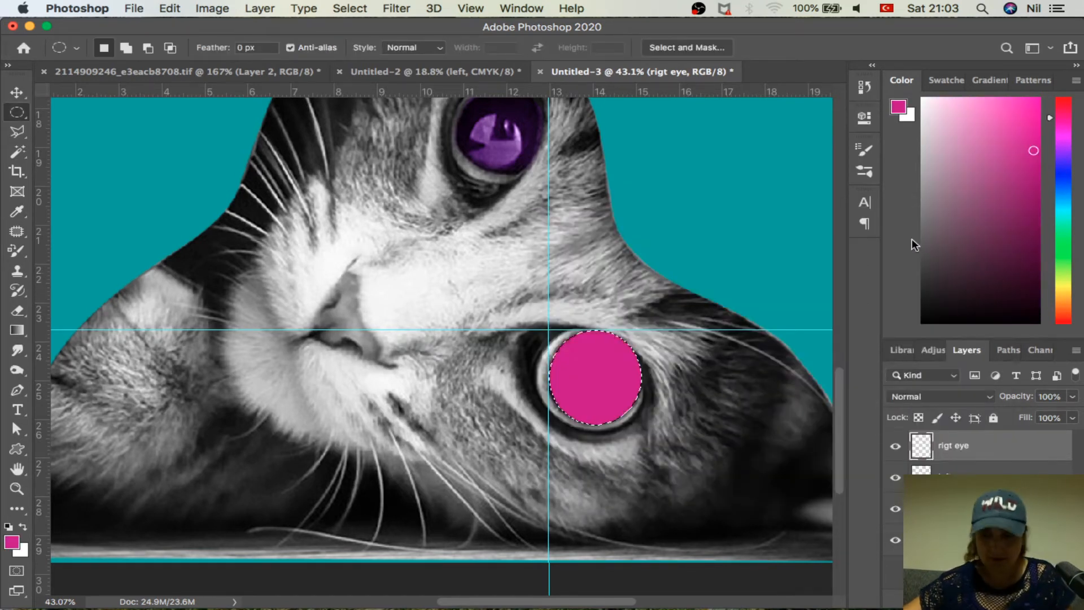
click(964, 396)
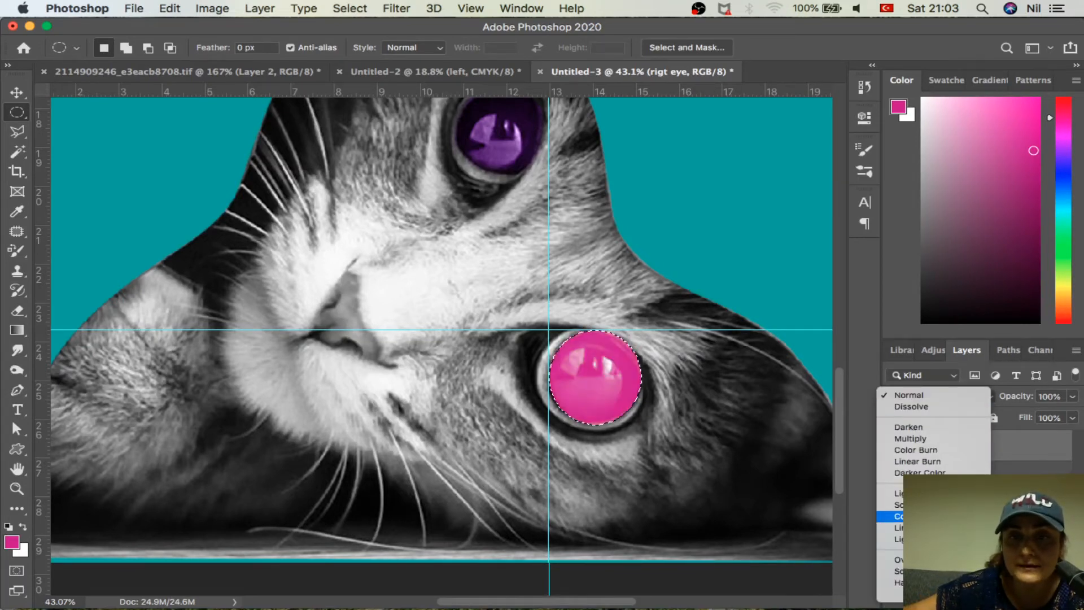
click(899, 561)
click(606, 216)
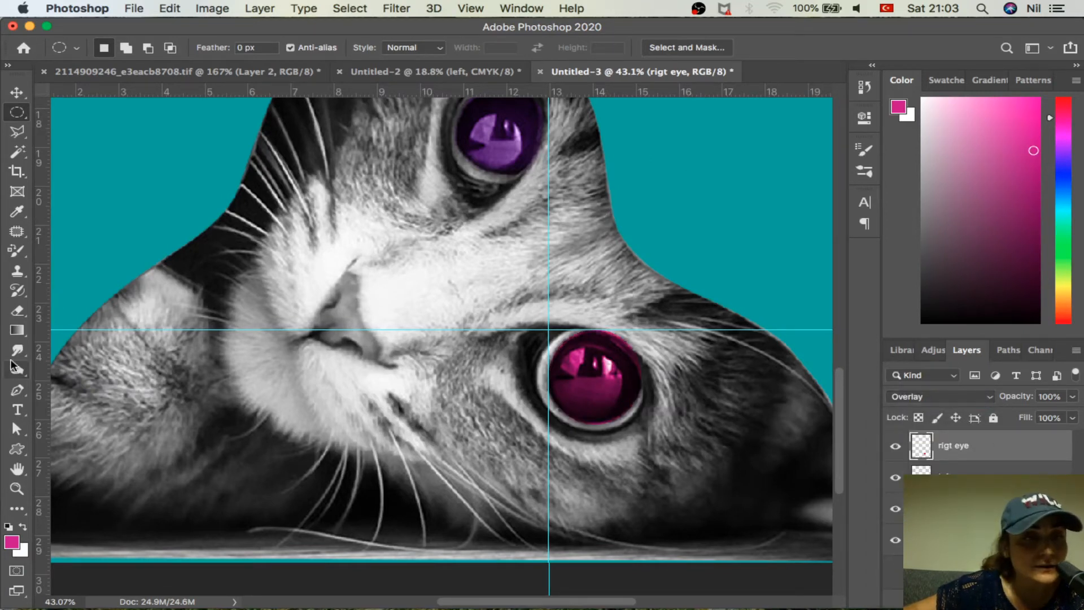
Erase the pink spilling over the lower eye's rim with the 79 px Eraser and remove both guides.
click(17, 310)
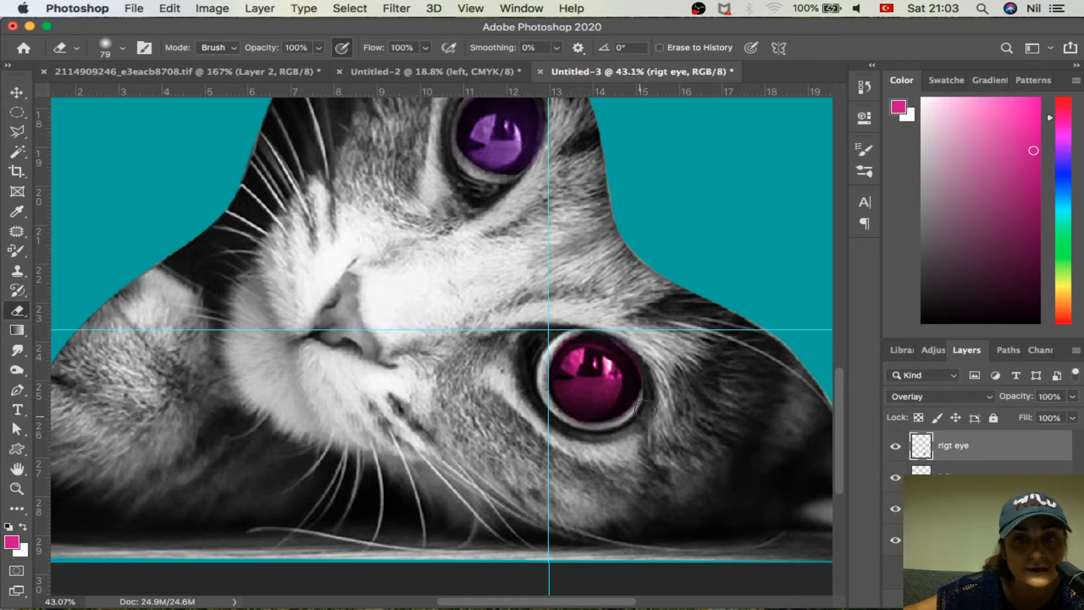
click(18, 91)
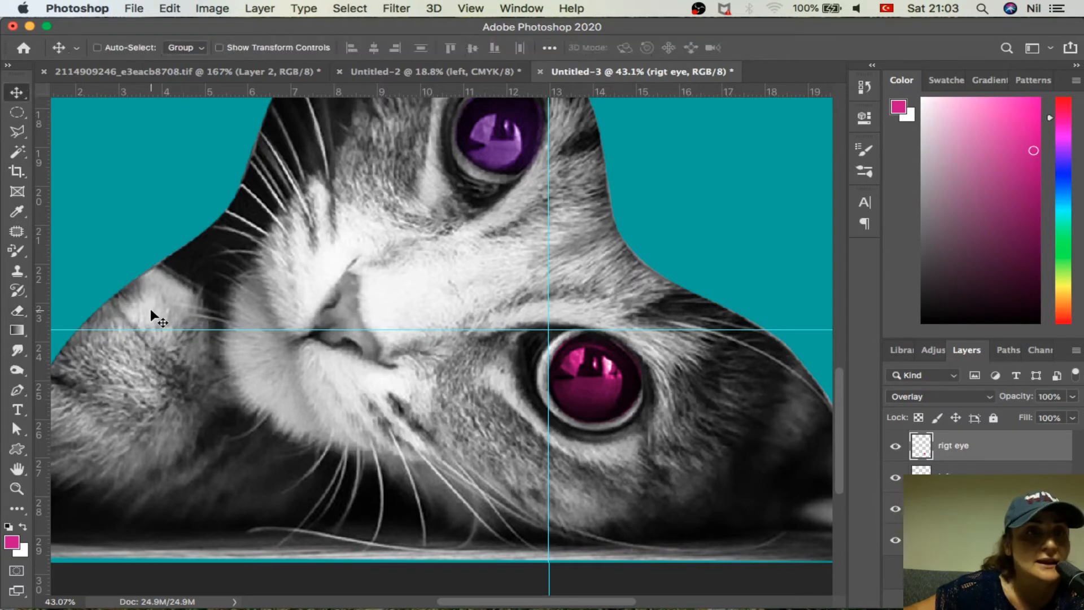
drag(218, 5, 219, 7)
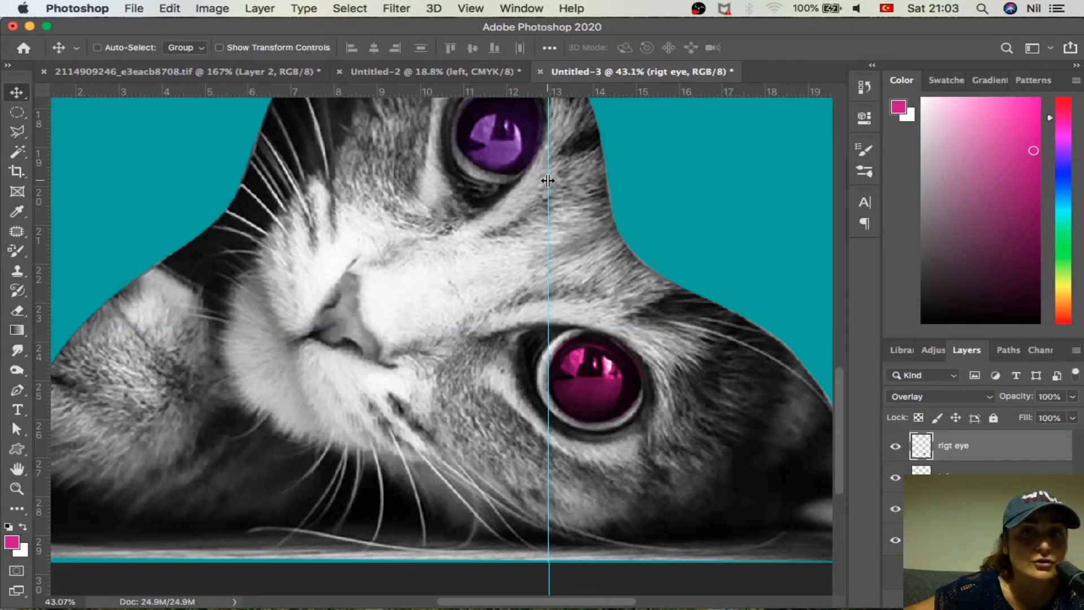
drag(547, 180, 936, 310)
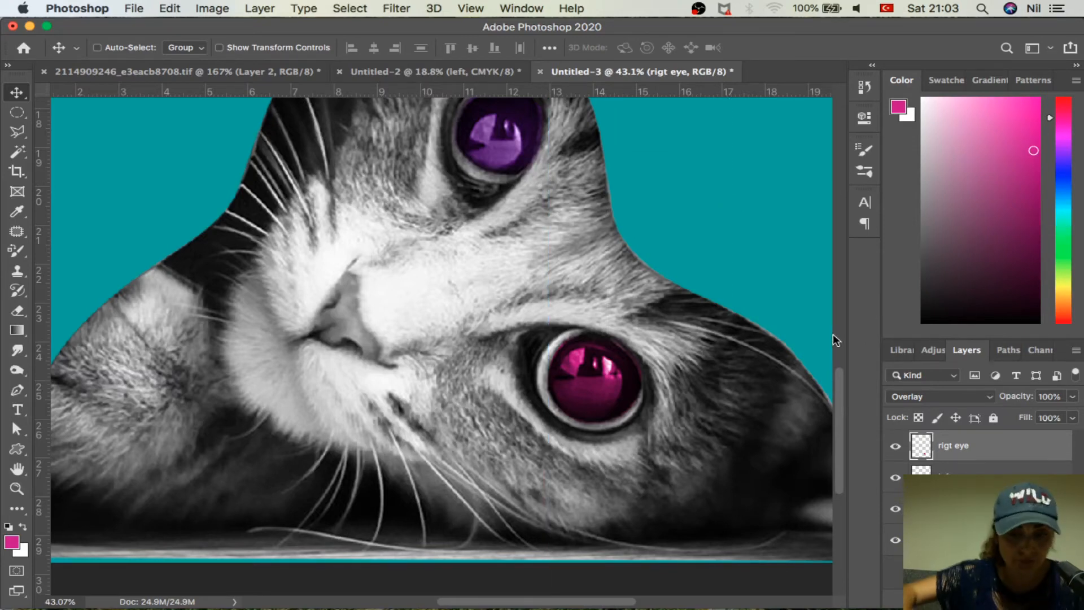
Try Magic Wand selections at tolerance 42 on the "rigt eye" layer and on the cat's fur in Layer 1.
scroll(832, 334, down, 4)
scroll(734, 308, down, 2)
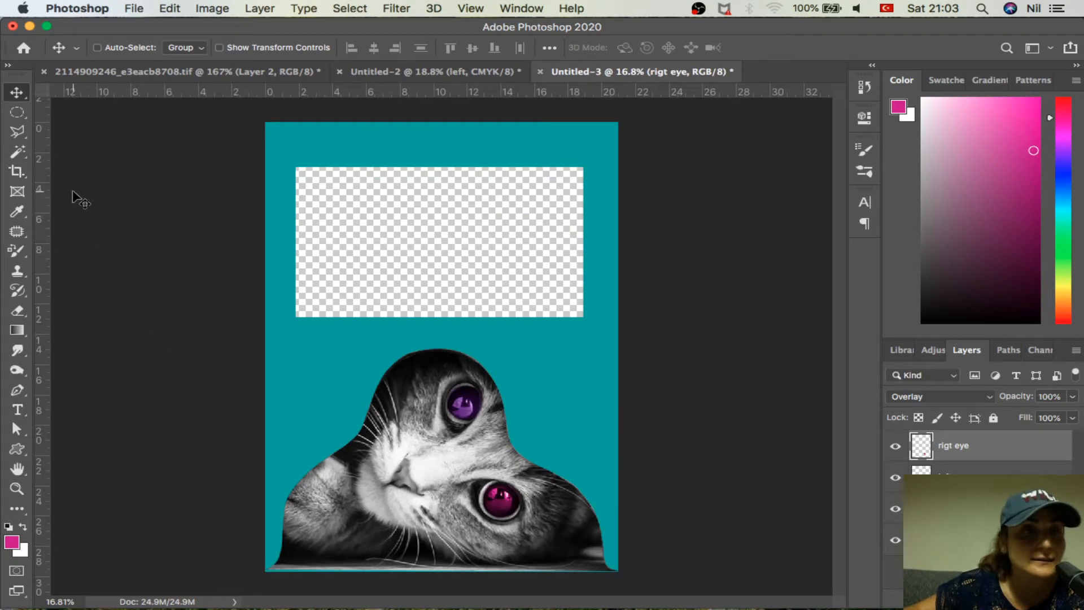
click(21, 160)
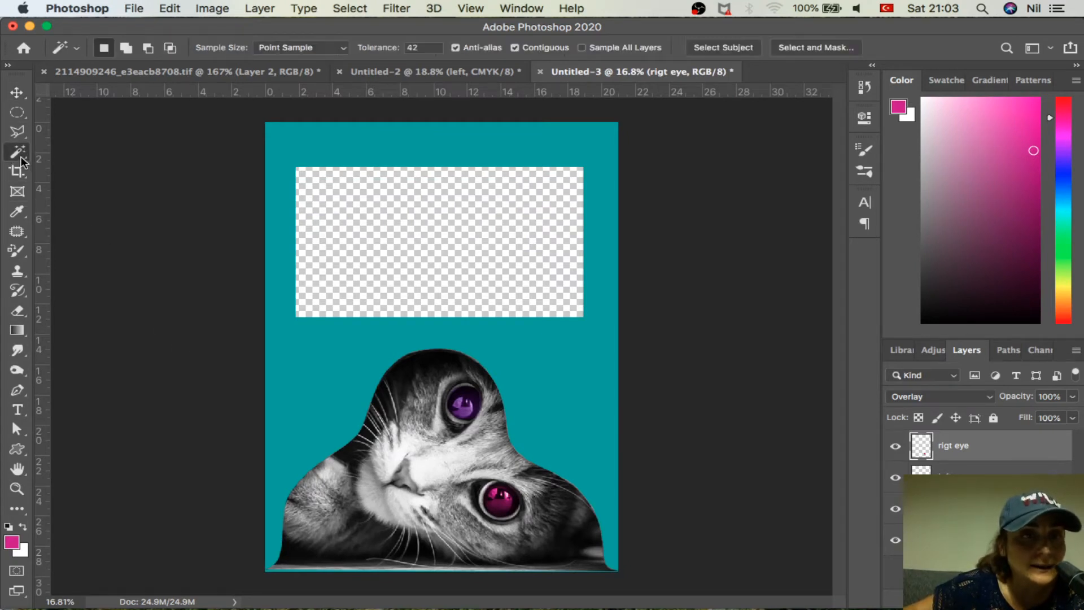
click(72, 180)
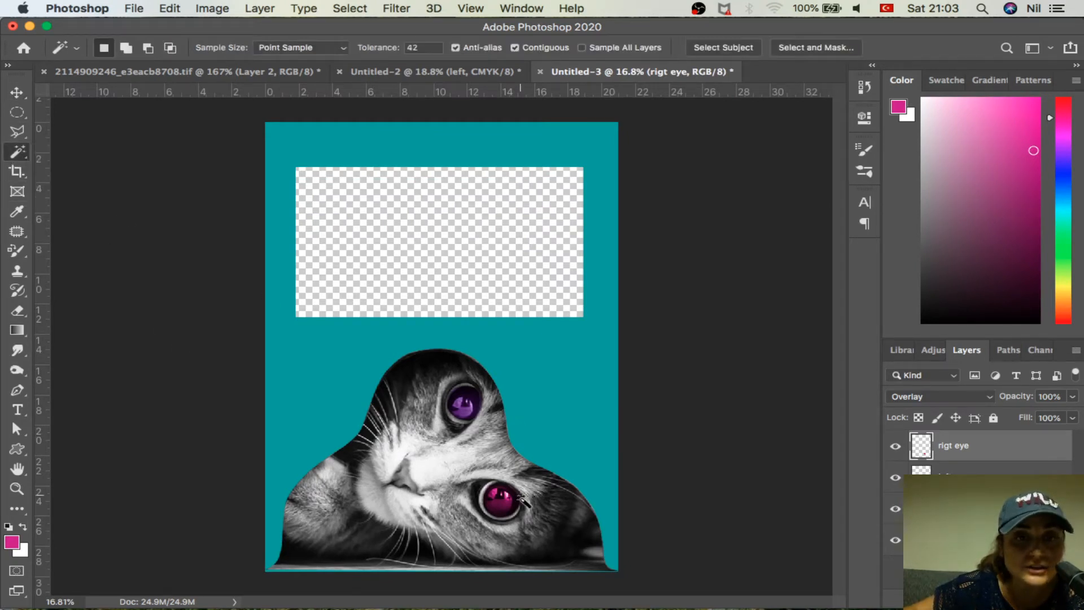
click(408, 480)
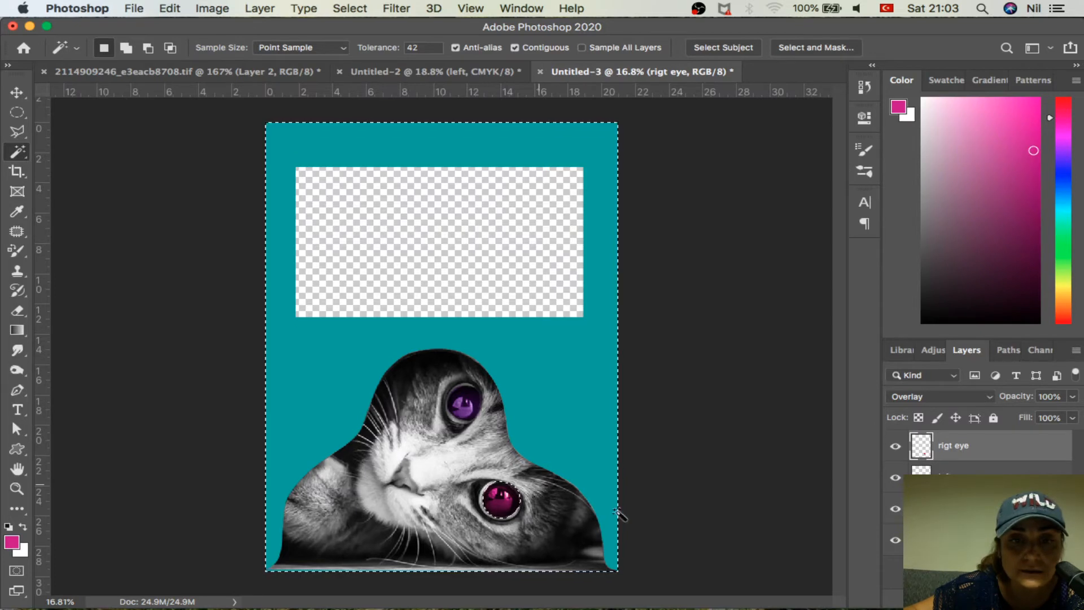
click(960, 510)
click(473, 456)
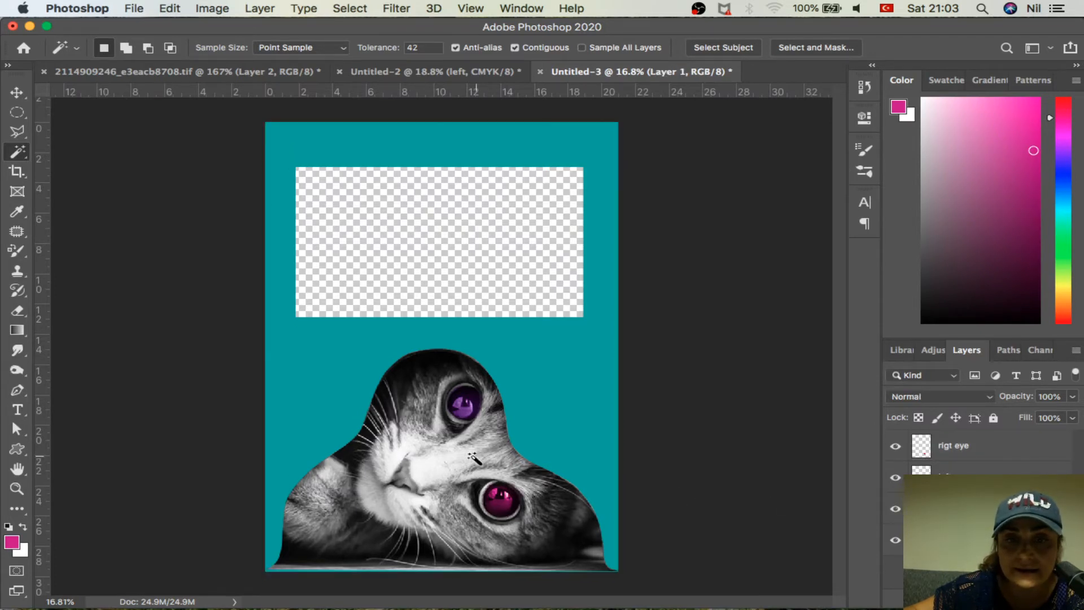
click(455, 465)
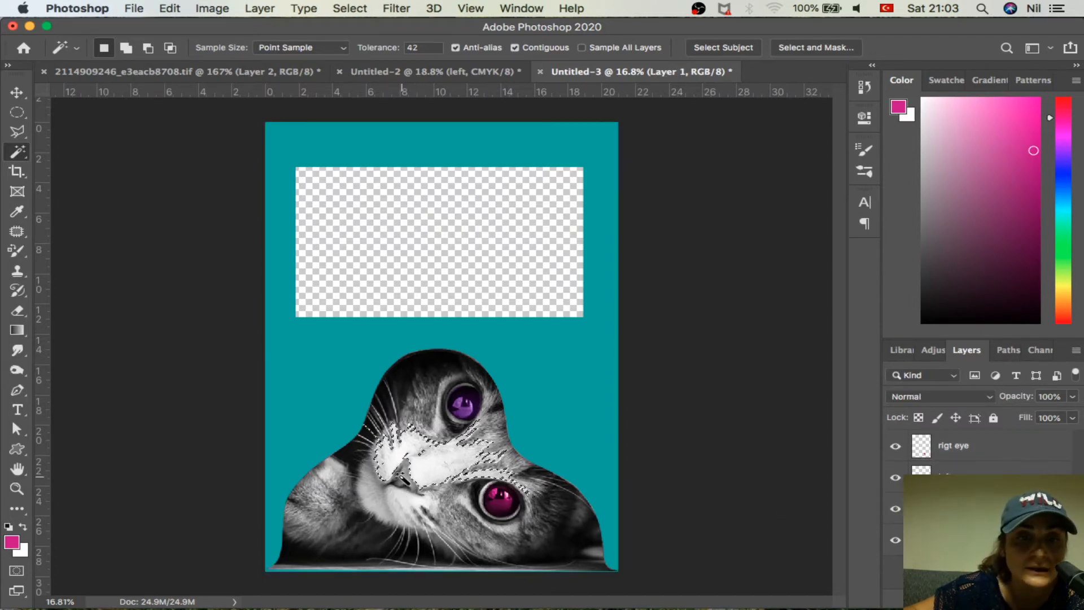
click(403, 480)
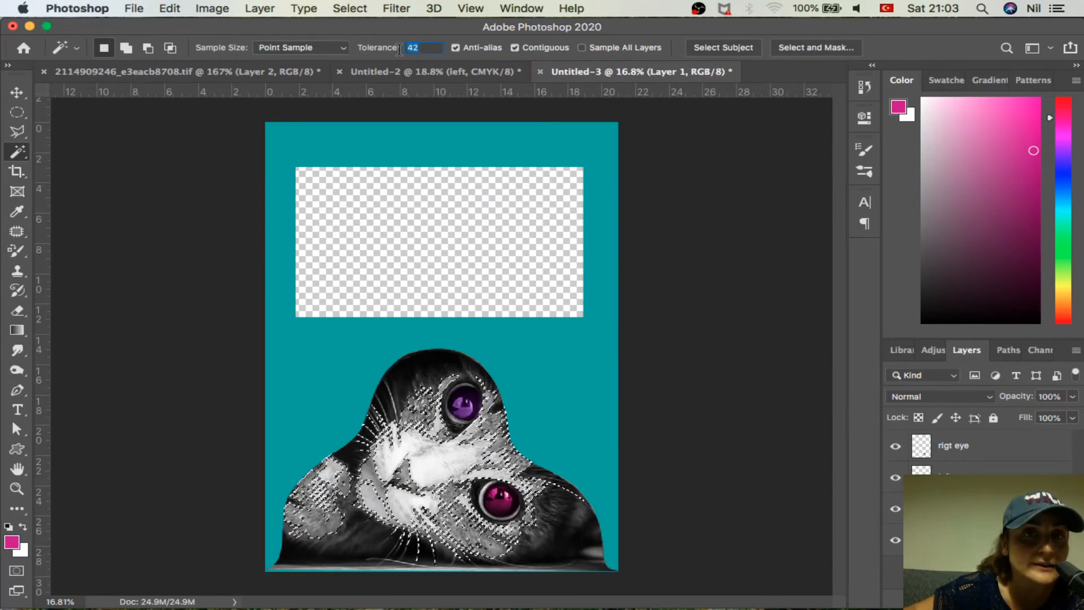
click(551, 530)
click(551, 510)
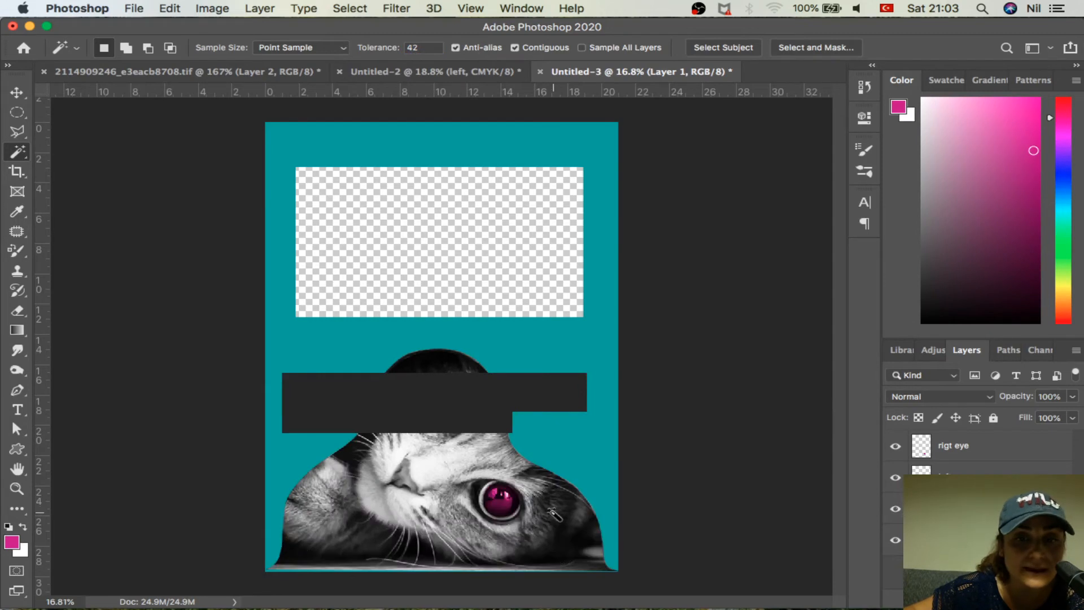
Crop the poster to a 297 × 210 mm landscape frame spanning its middle part.
click(17, 172)
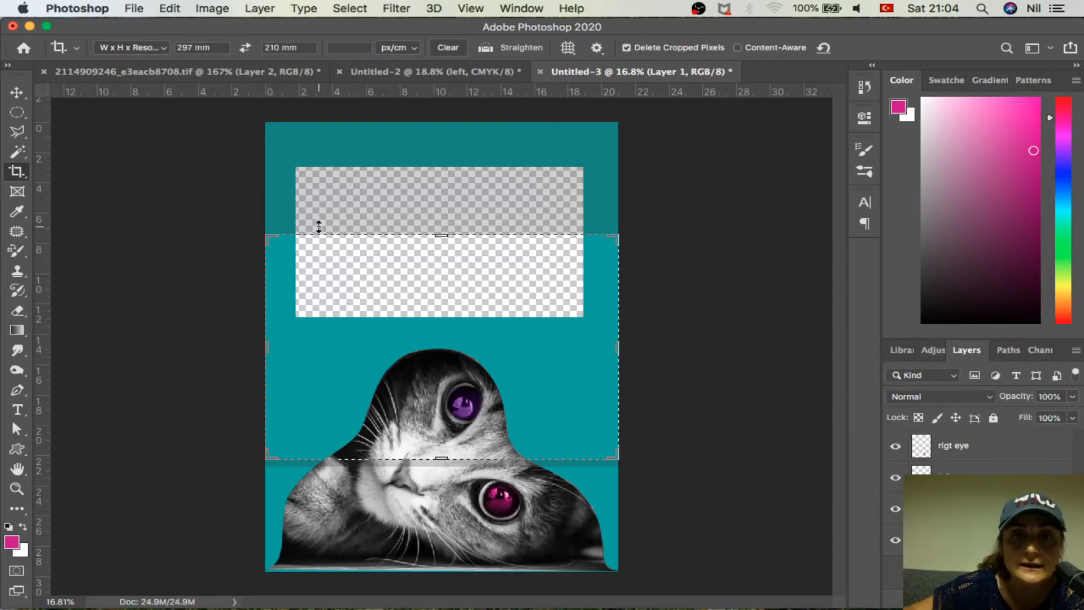
click(504, 283)
key(Return)
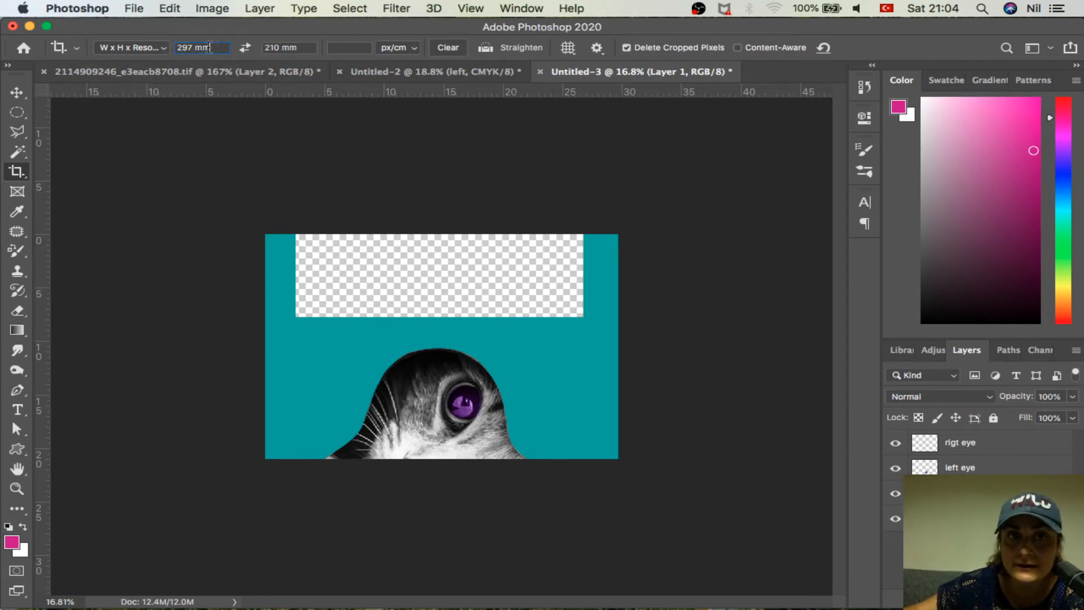
drag(210, 48, 175, 47)
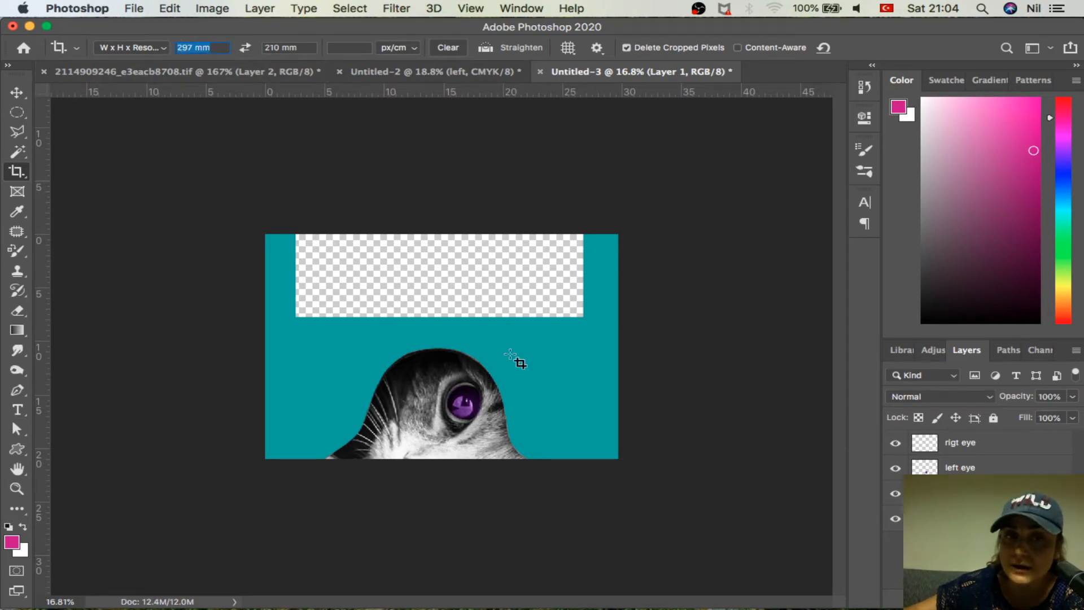
Undo the landscape crop and clear the Crop tool's preset width and height.
key(super+z)
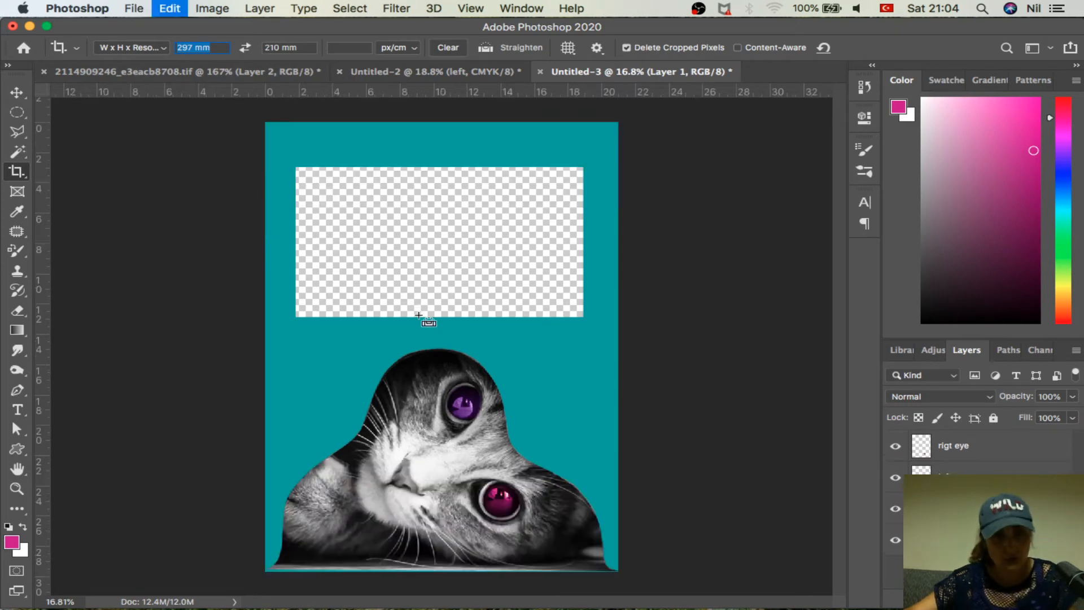
click(439, 293)
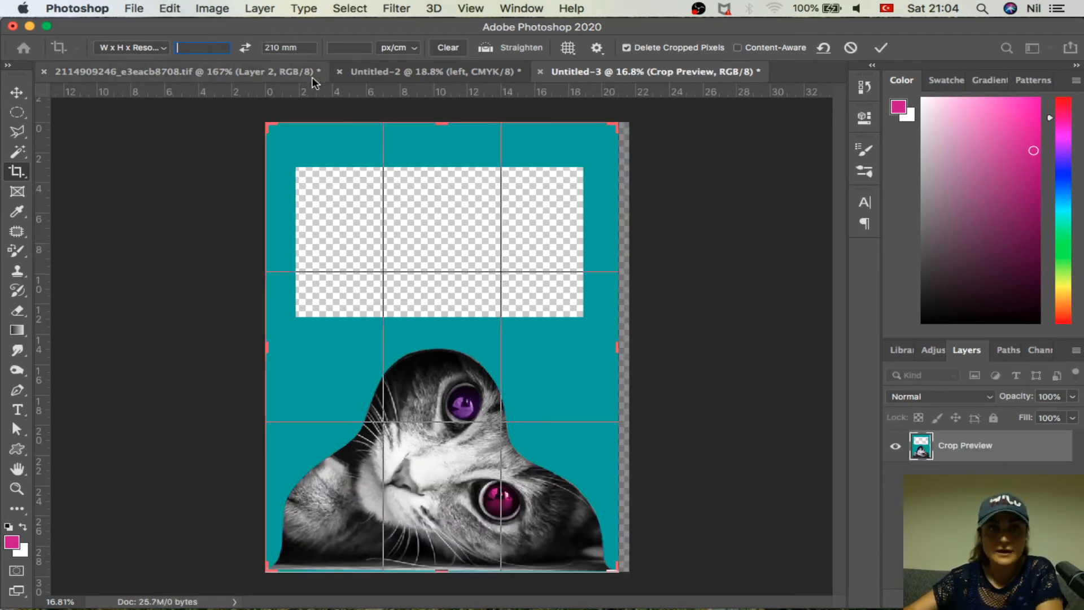
drag(306, 49, 219, 33)
key(BackSpace)
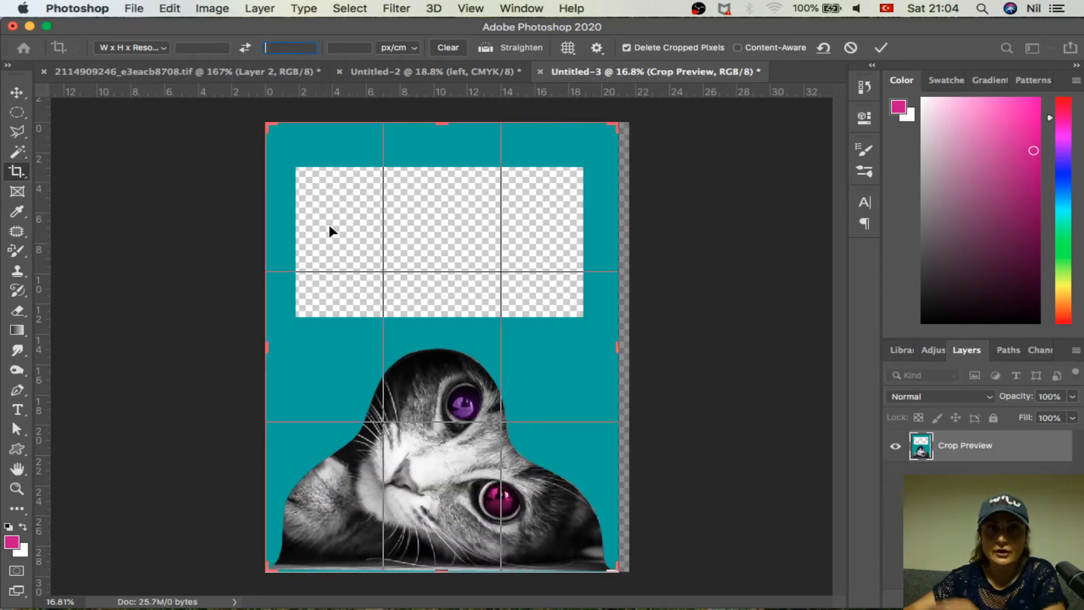
Try a freeform crop tightly around the cat's pink eye, and undo it to restore the full poster.
drag(297, 257, 316, 268)
drag(445, 120, 444, 292)
drag(269, 341, 366, 339)
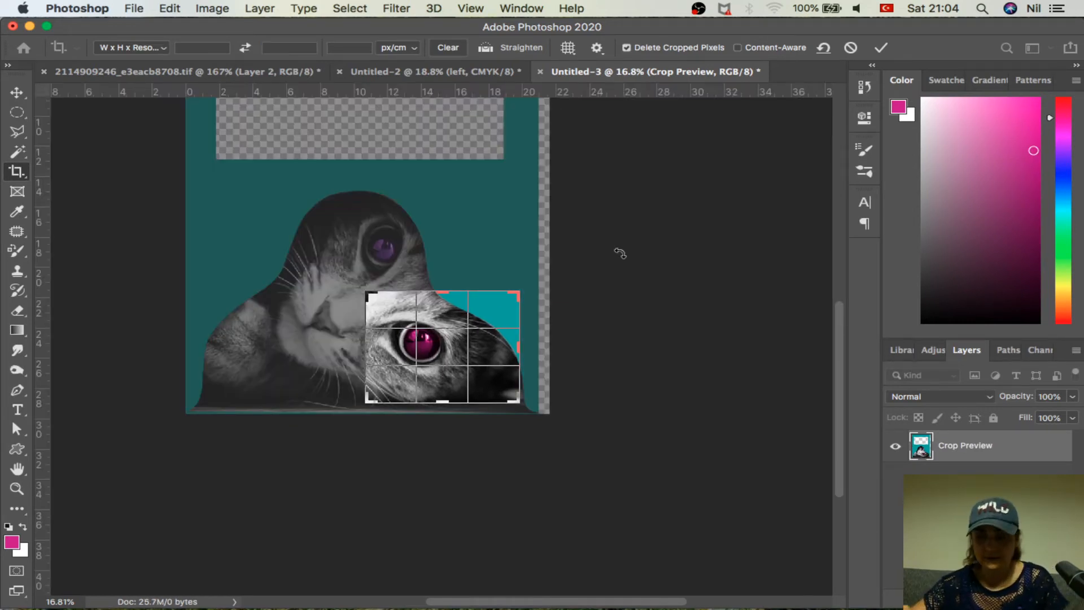
key(Return)
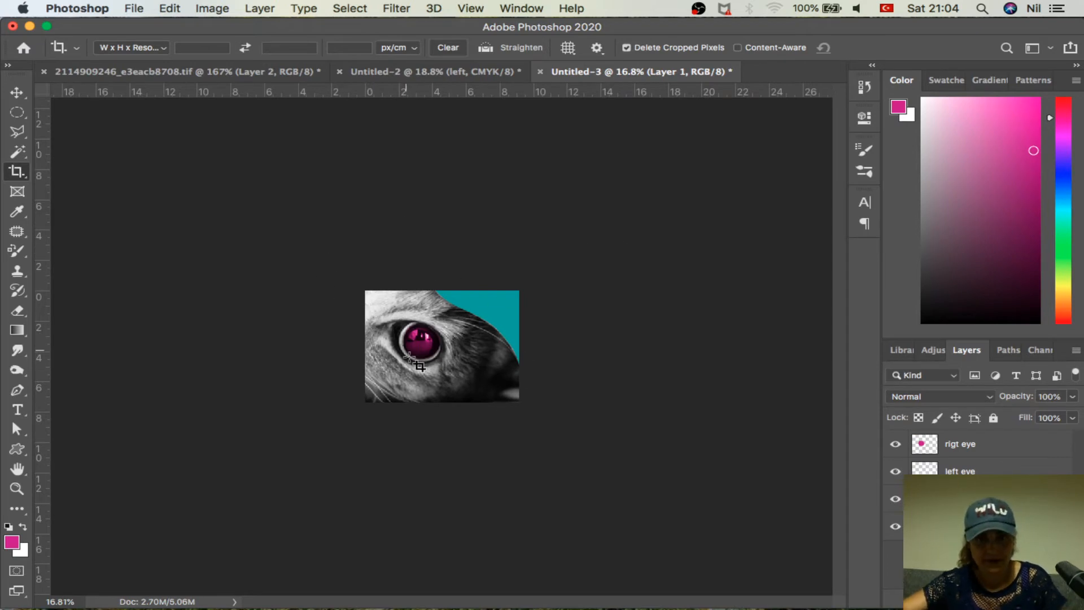
key(super)
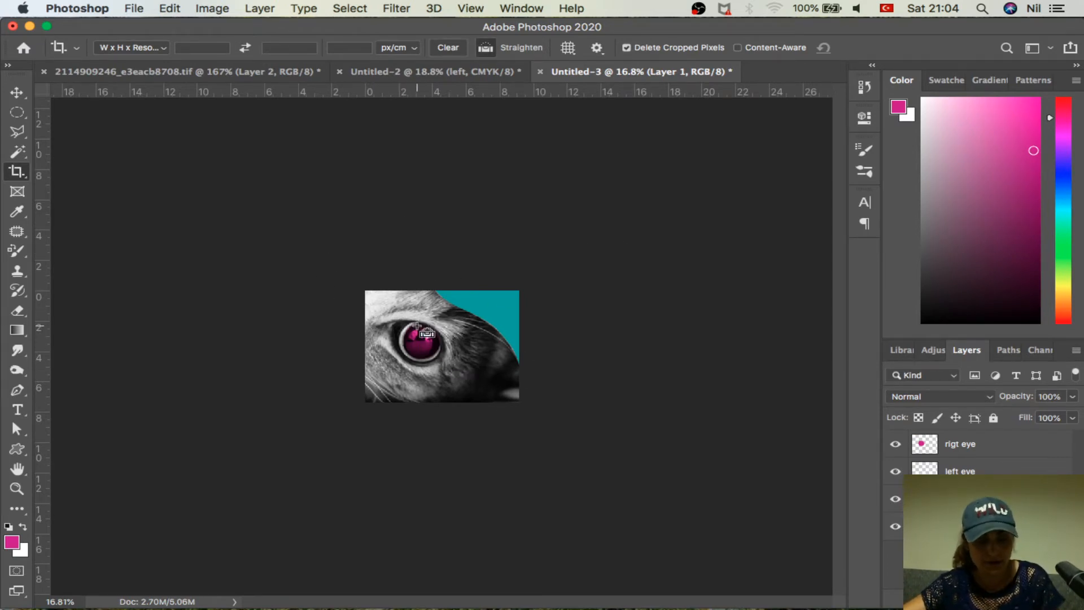
key(super+z)
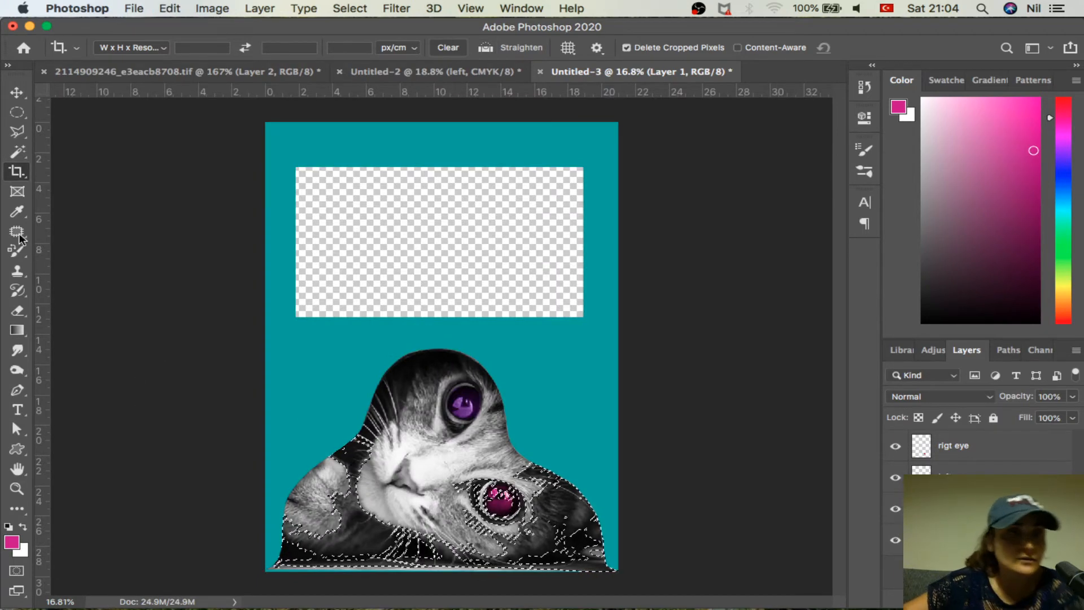
Draw a rectangular frame with the Frame tool just inside the poster's edges, and switch to the Elliptical Marquee tool.
click(19, 194)
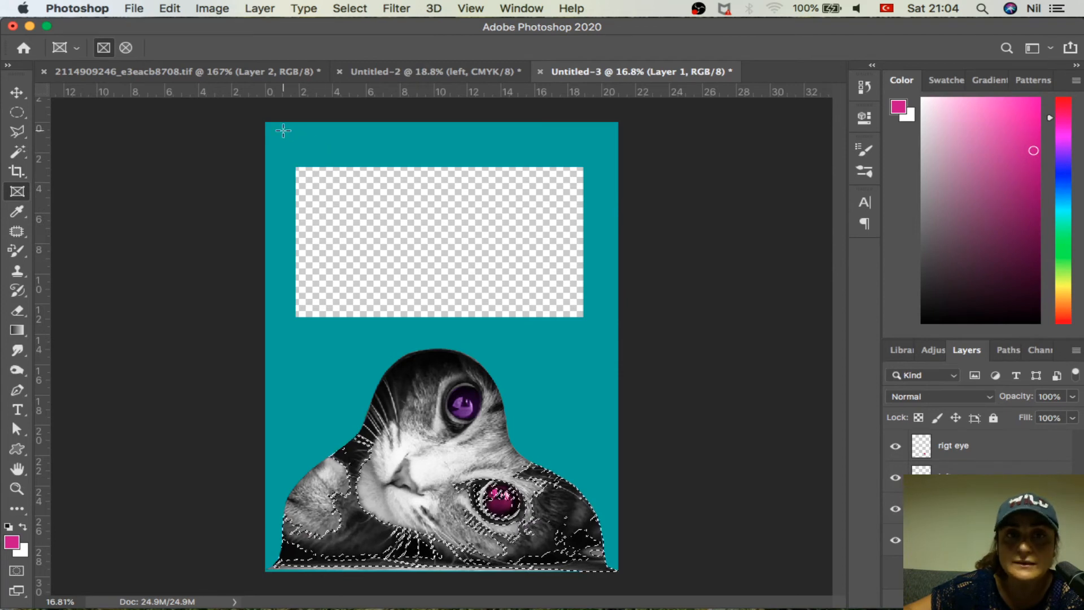
drag(283, 131, 604, 562)
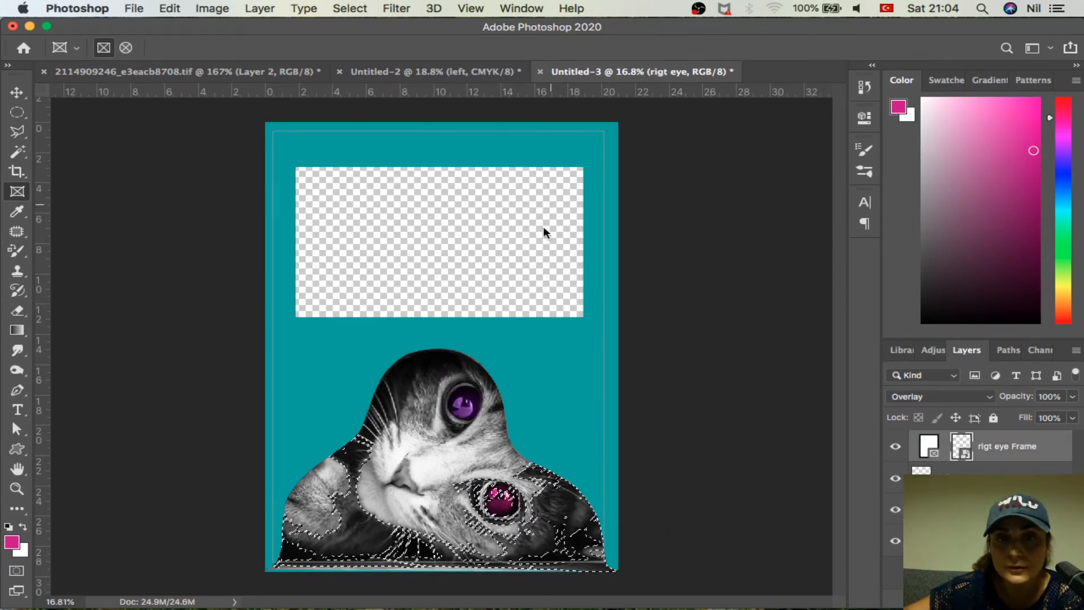
key(m)
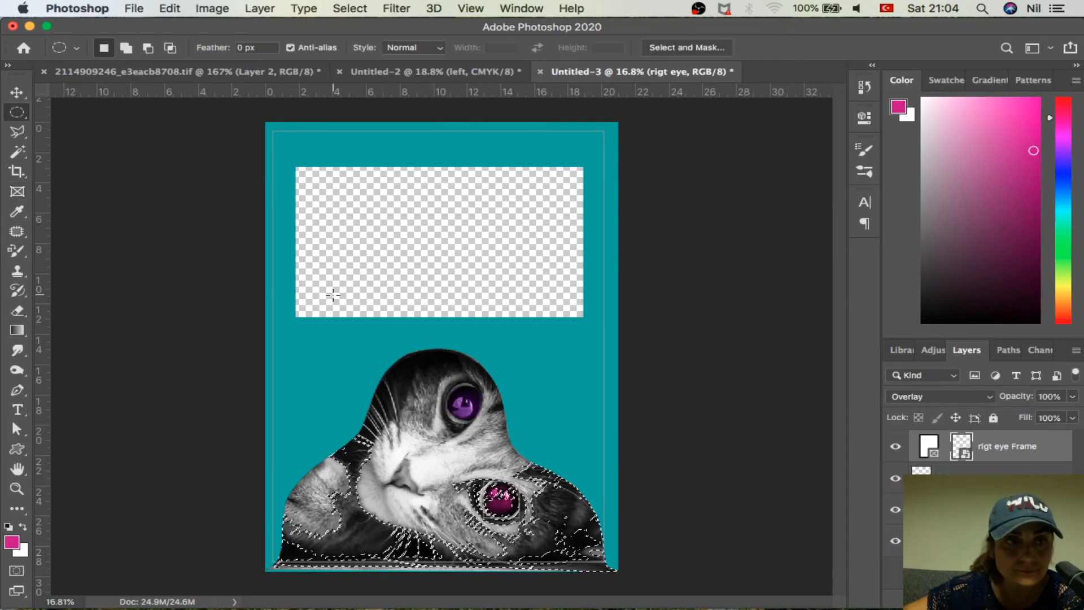
Fill the teal area of Layer 0 with the magenta foreground color by loading its transparency as a selection, and deselect.
click(333, 295)
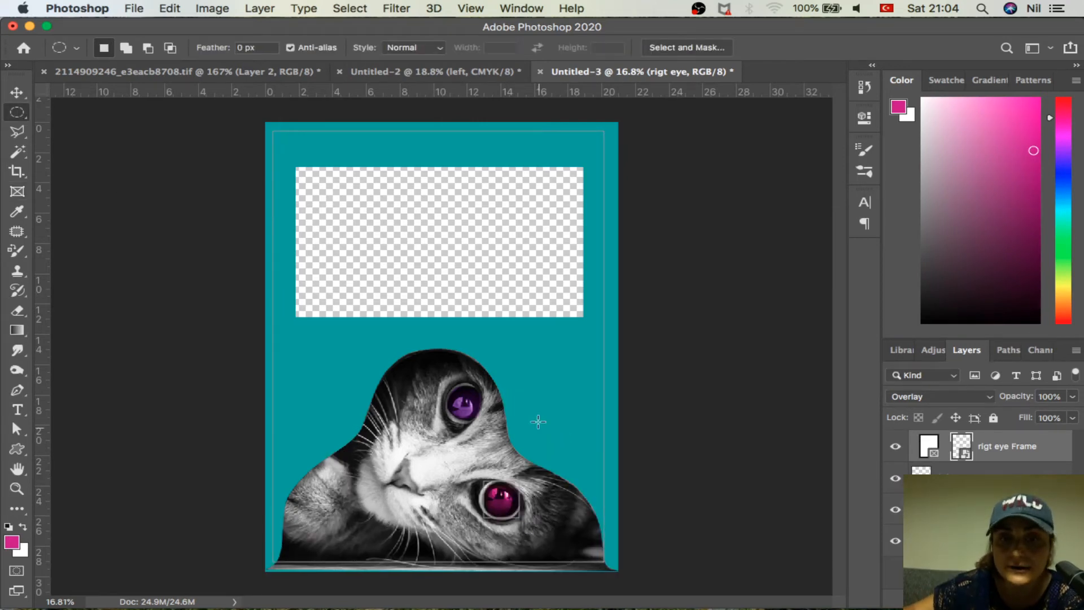
scroll(676, 357, up, 4)
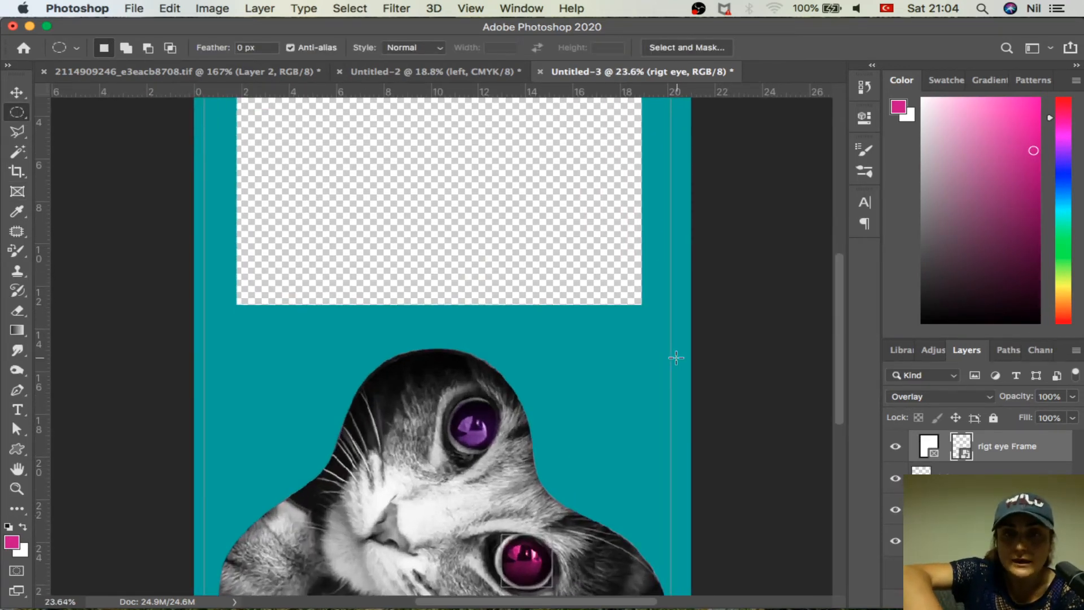
scroll(676, 357, up, 4)
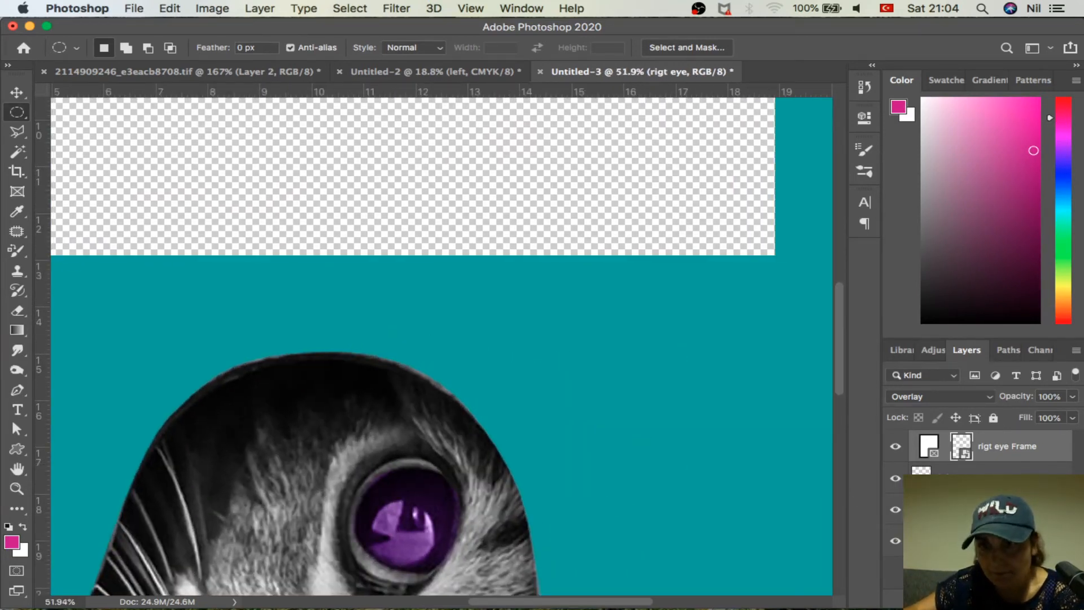
click(983, 541)
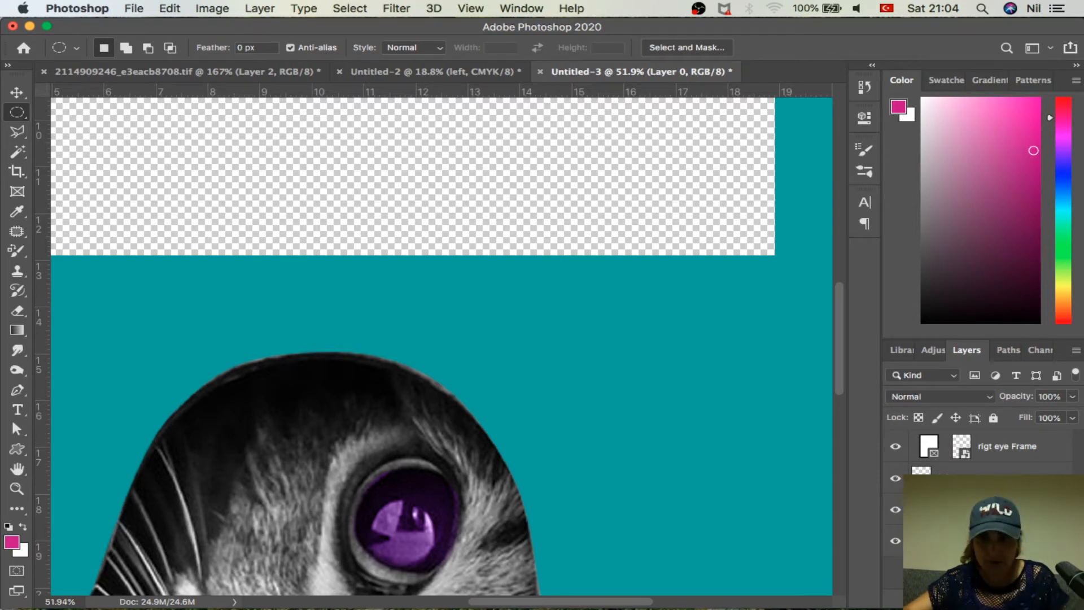
super+click(921, 541)
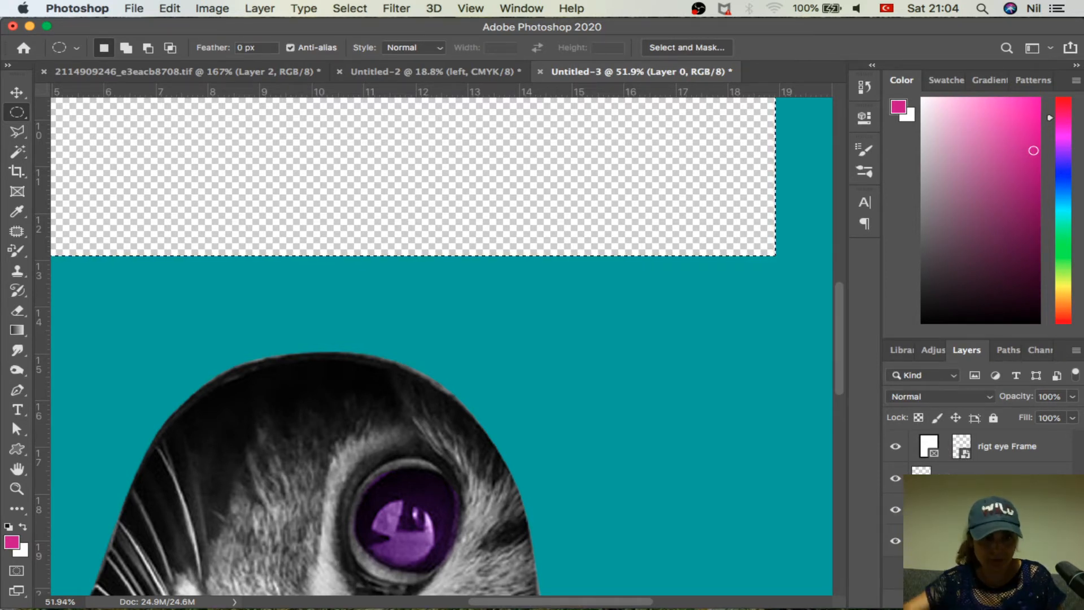
key(alt+BackSpace)
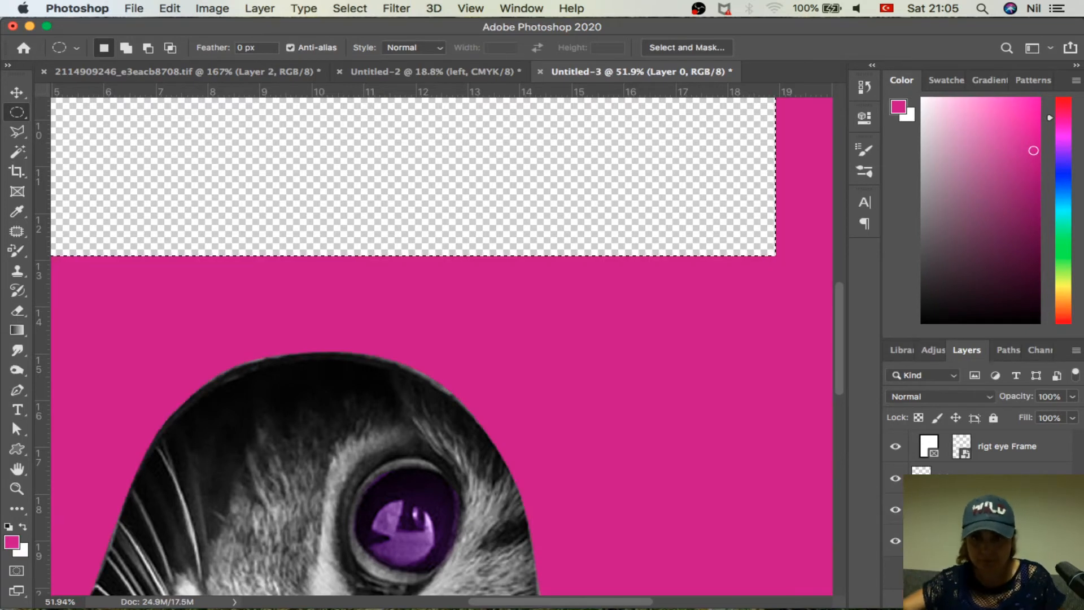
scroll(442, 346, down, 2)
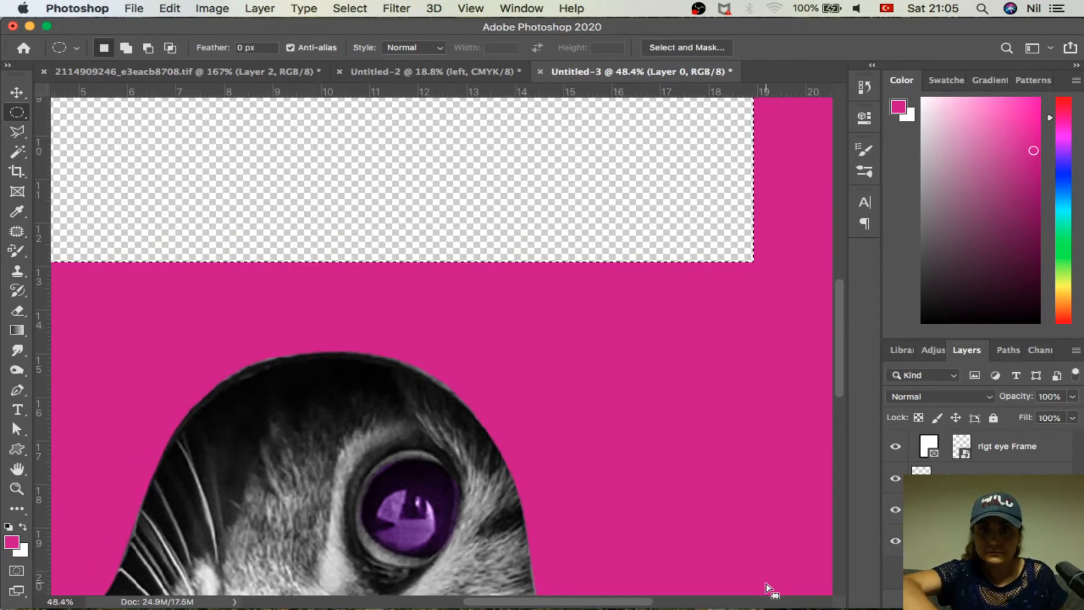
scroll(744, 405, down, 2)
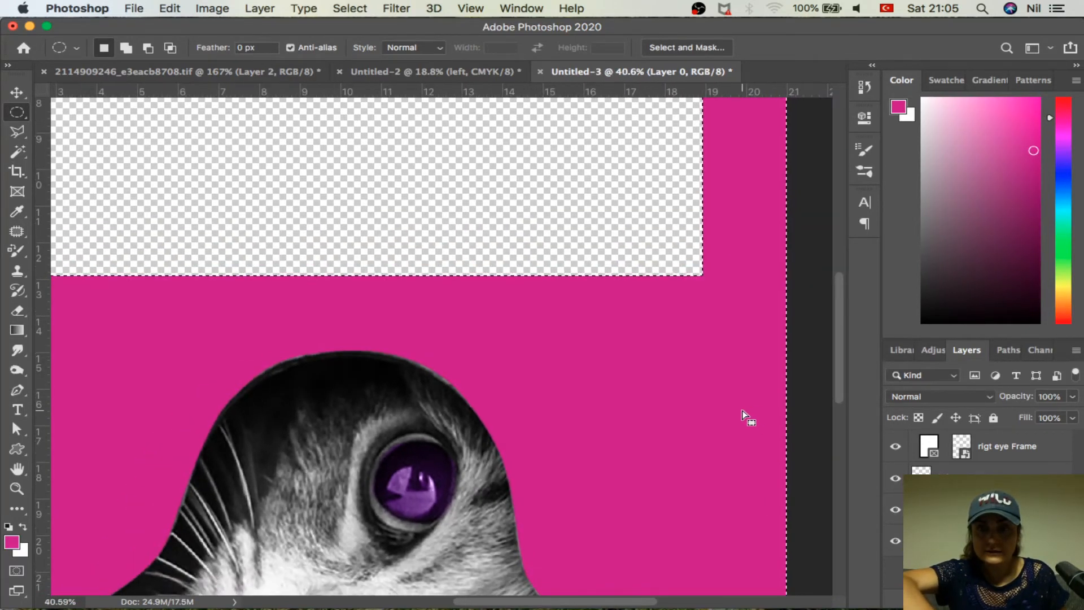
click(930, 446)
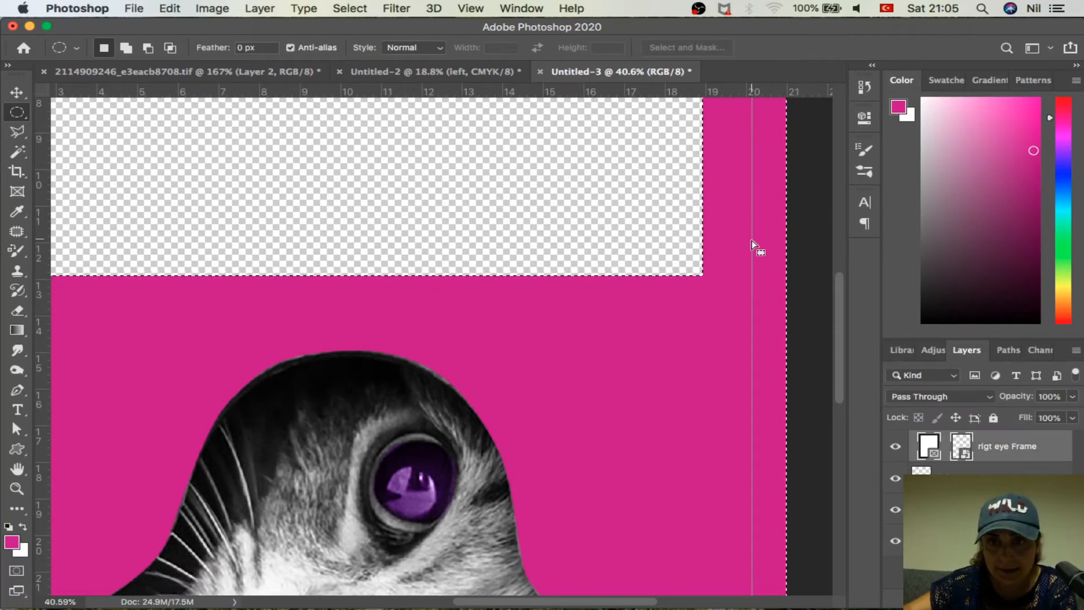
click(750, 261)
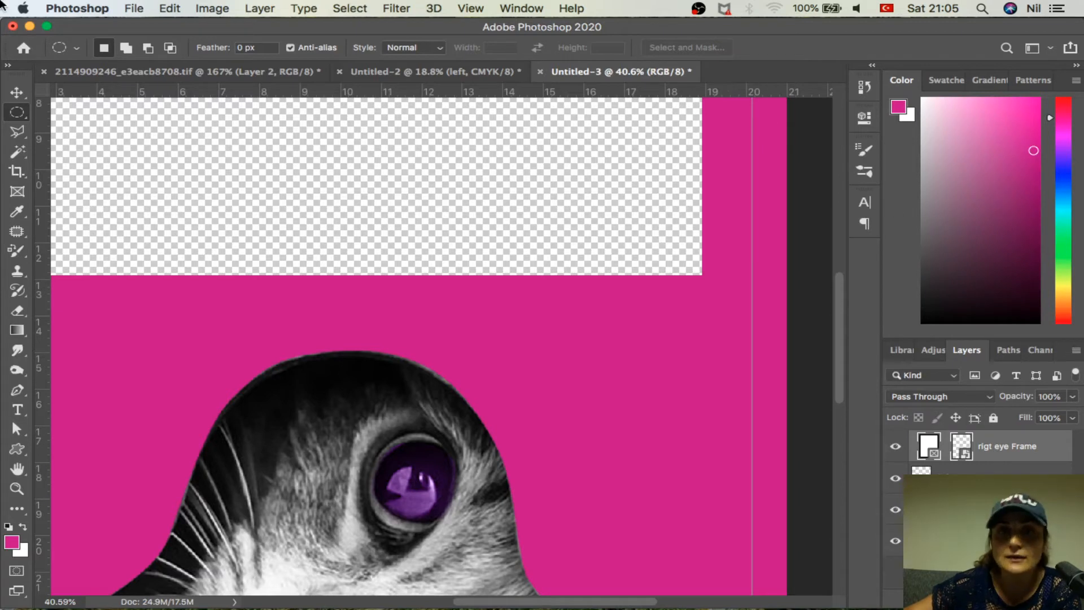
Use the document history to revert to the Deselect state before the three Magic Wand selections, discarding the frame and magenta fill.
click(864, 88)
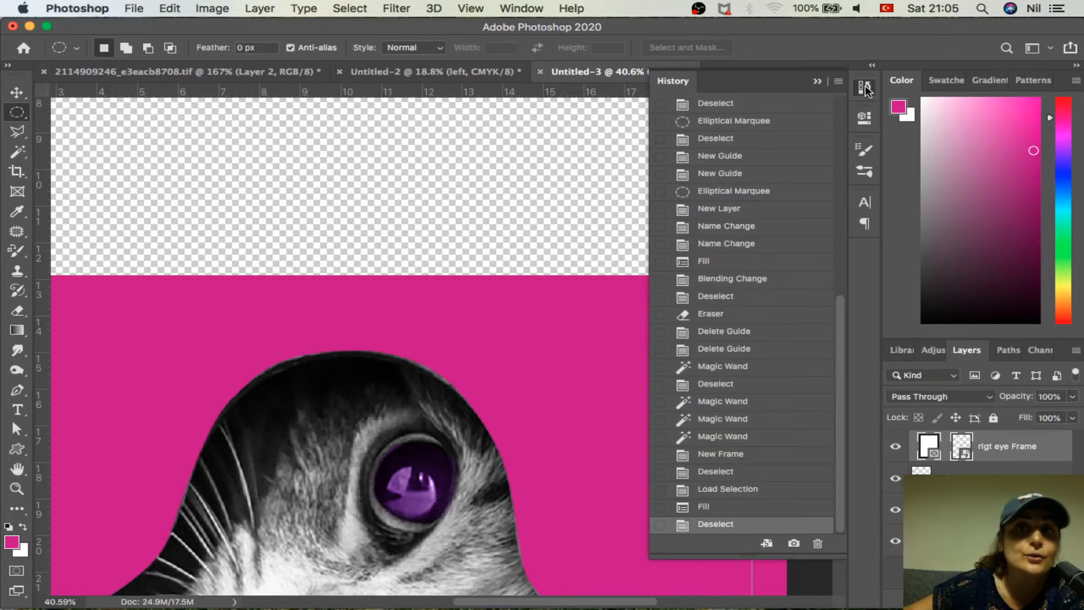
click(721, 508)
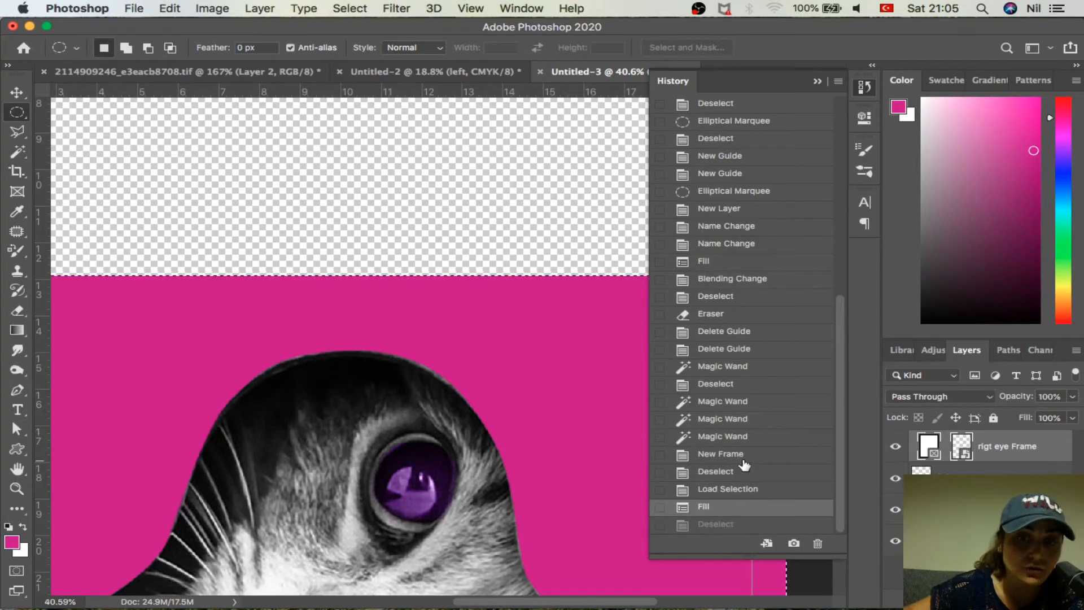
click(744, 456)
click(756, 403)
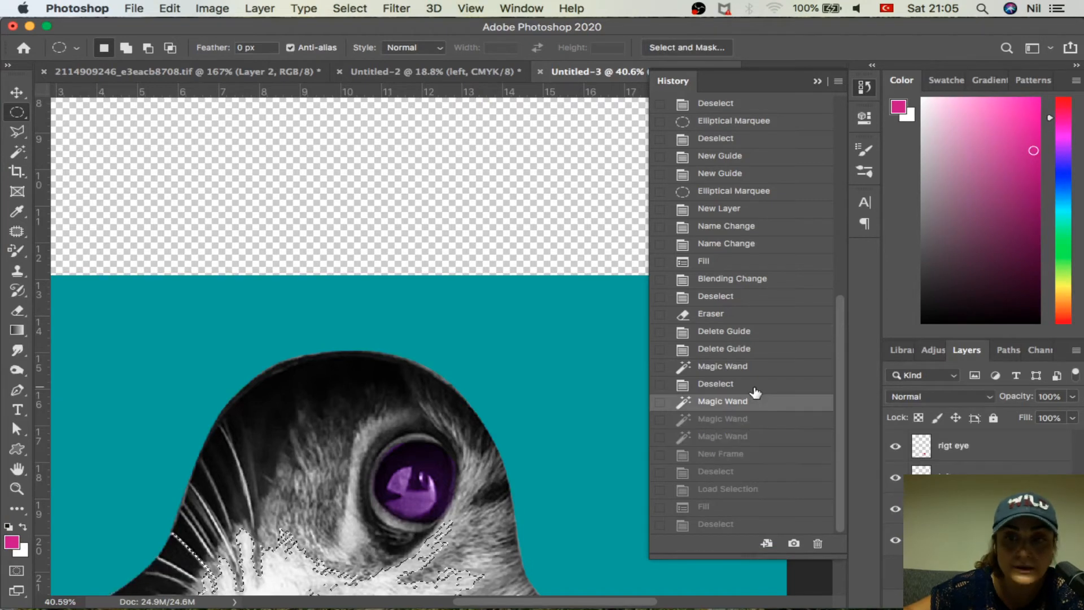
click(740, 436)
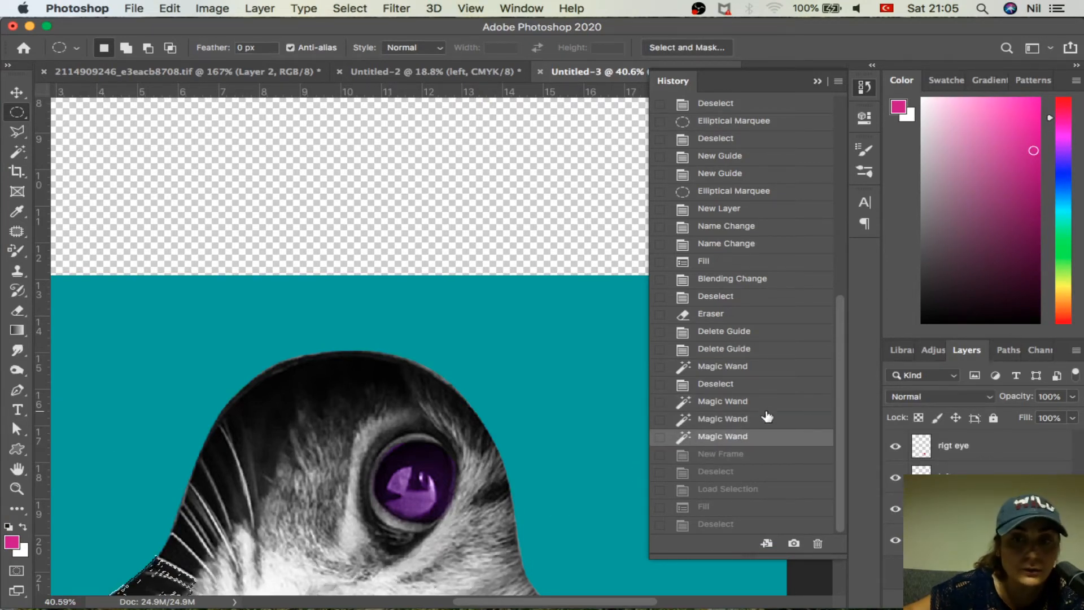
click(752, 383)
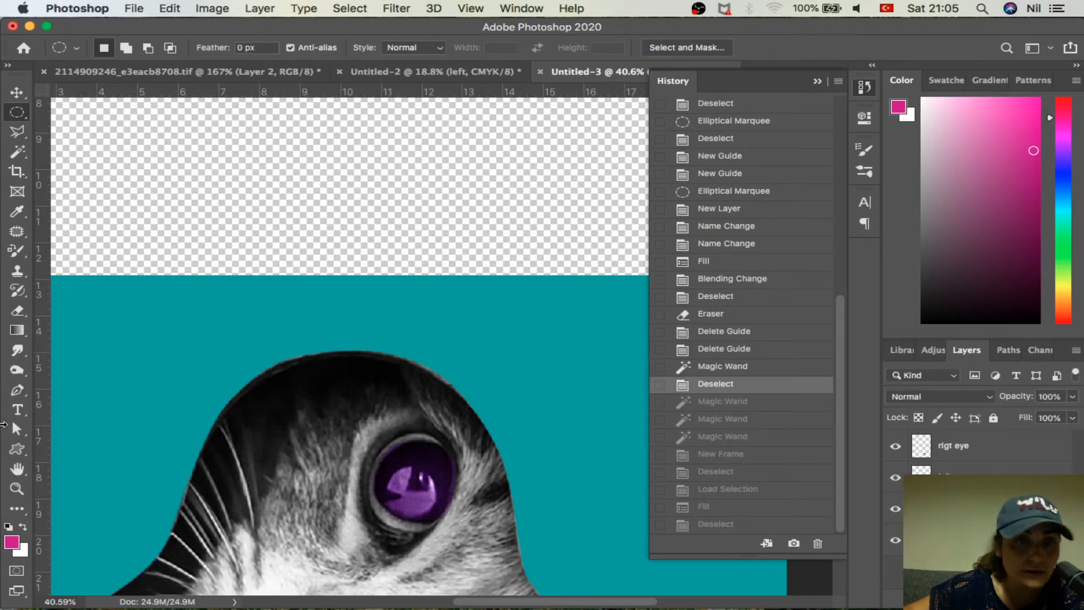
Try the Patch tool in Source mode on the fur beside the purple eye and on a small fur area above it.
click(17, 233)
click(85, 259)
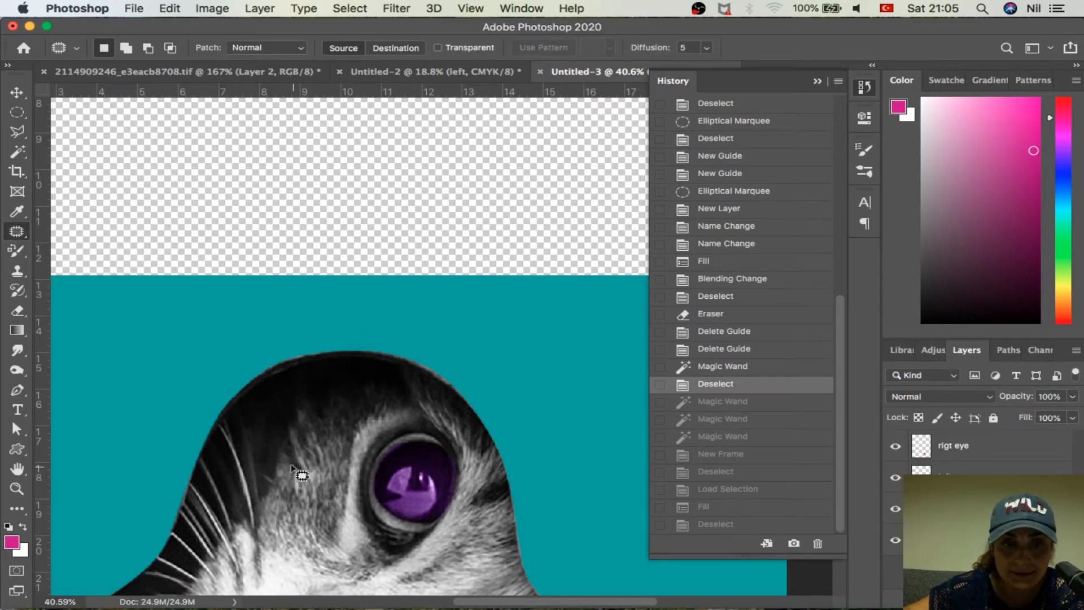
mouse_move(294, 471)
mouse_down()
mouse_move(241, 495)
mouse_move(243, 528)
mouse_move(281, 557)
mouse_move(308, 551)
mouse_move(326, 530)
mouse_move(332, 485)
mouse_move(283, 464)
mouse_move(308, 499)
mouse_move(415, 481)
mouse_up()
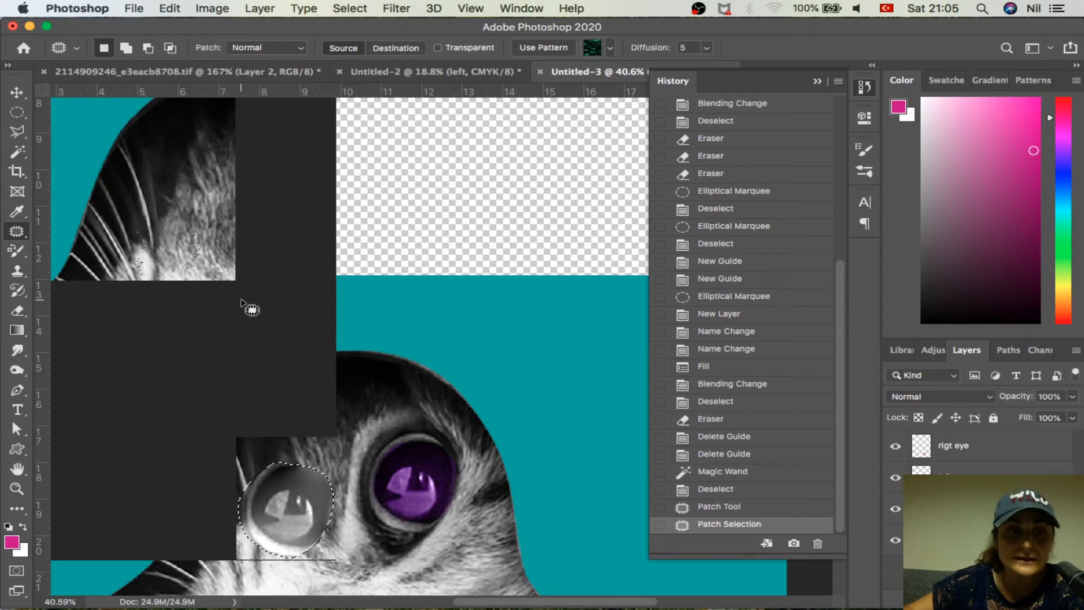
right_click(242, 303)
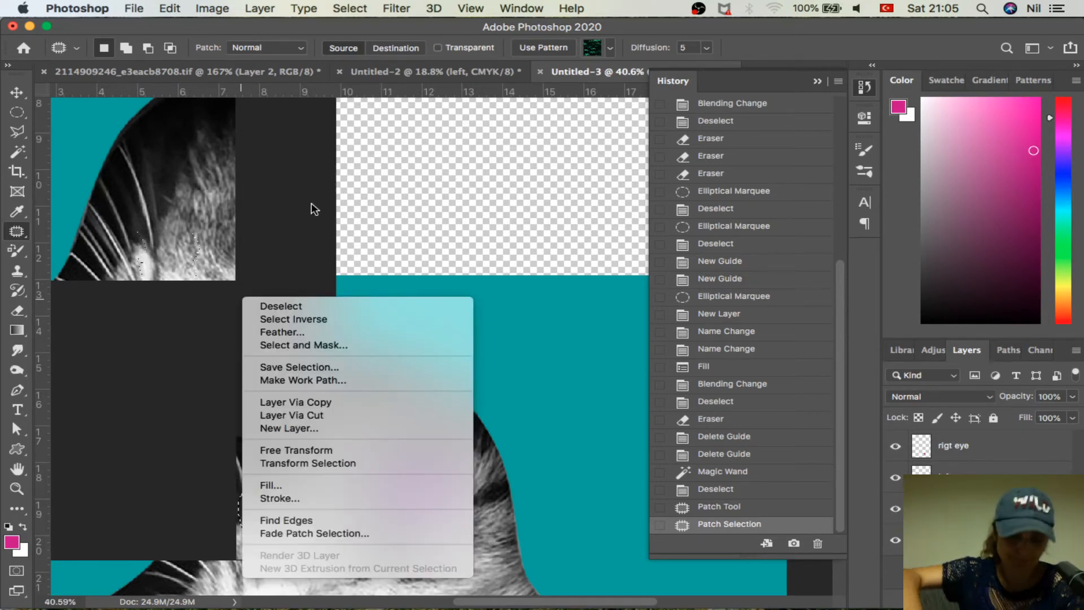
click(378, 162)
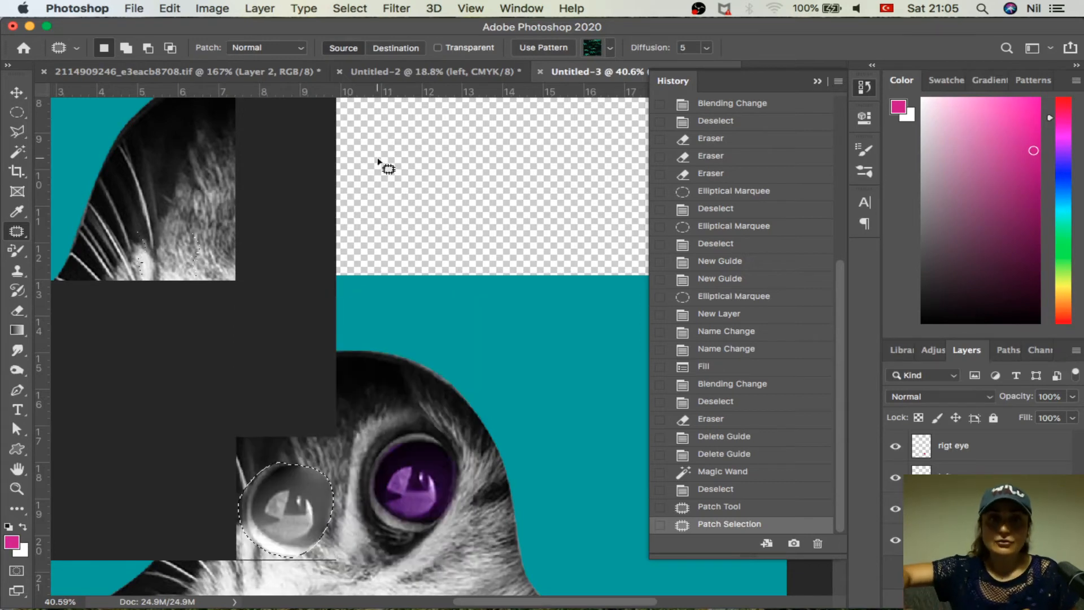
scroll(378, 162, down, 5)
scroll(378, 164, up, 4)
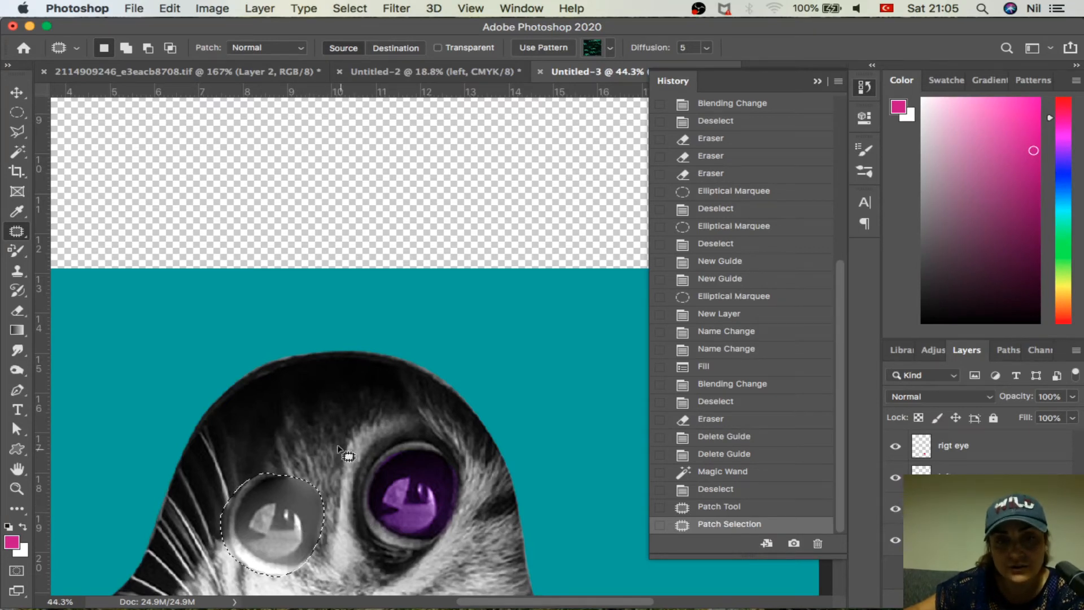
mouse_move(331, 417)
mouse_down()
mouse_move(324, 443)
mouse_move(353, 418)
mouse_move(316, 404)
mouse_move(312, 433)
mouse_move(394, 489)
mouse_move(371, 513)
mouse_move(383, 551)
mouse_move(313, 438)
mouse_move(357, 516)
mouse_move(359, 549)
mouse_move(341, 557)
mouse_move(337, 450)
mouse_up()
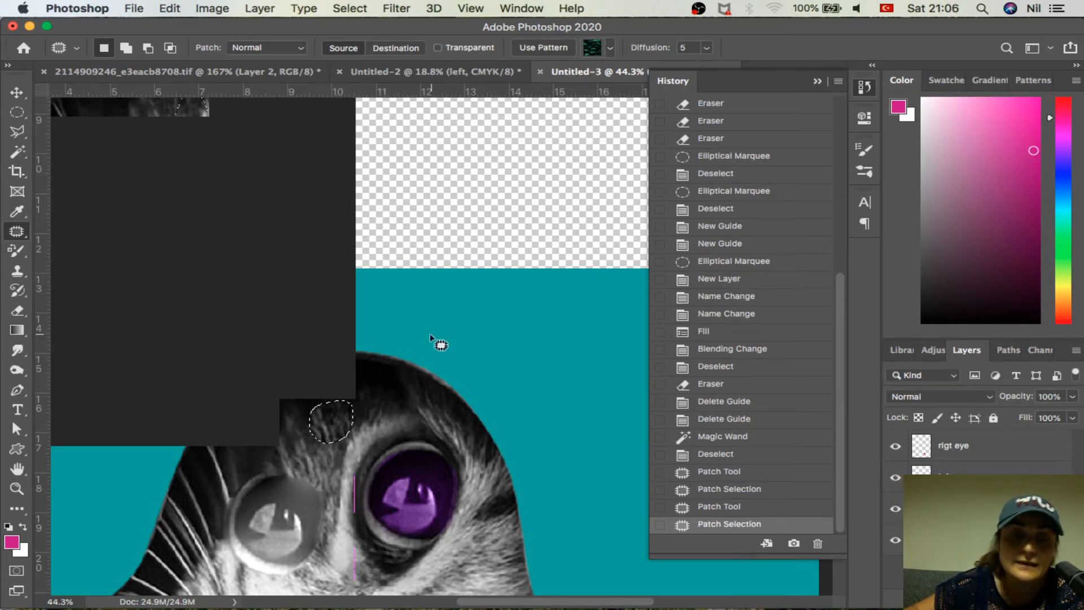
Try patching a few small areas of white fur on the bridge of the cat's nose, and clear the selection.
scroll(373, 394, down, 4)
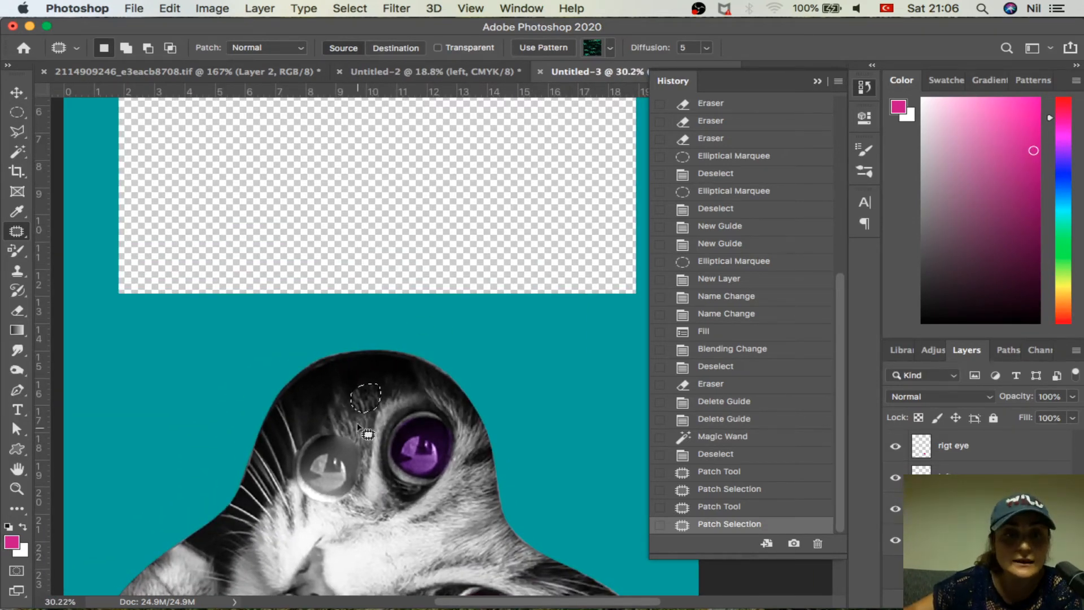
mouse_move(386, 540)
mouse_down()
mouse_move(402, 556)
mouse_move(393, 551)
mouse_up()
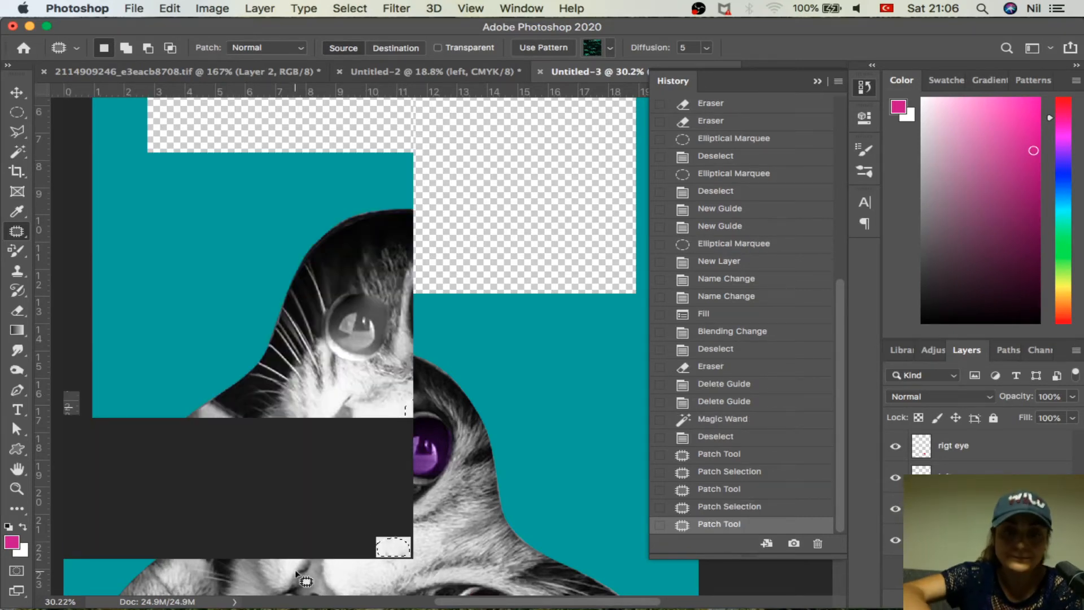
scroll(302, 579, down, 2)
scroll(302, 578, up, 5)
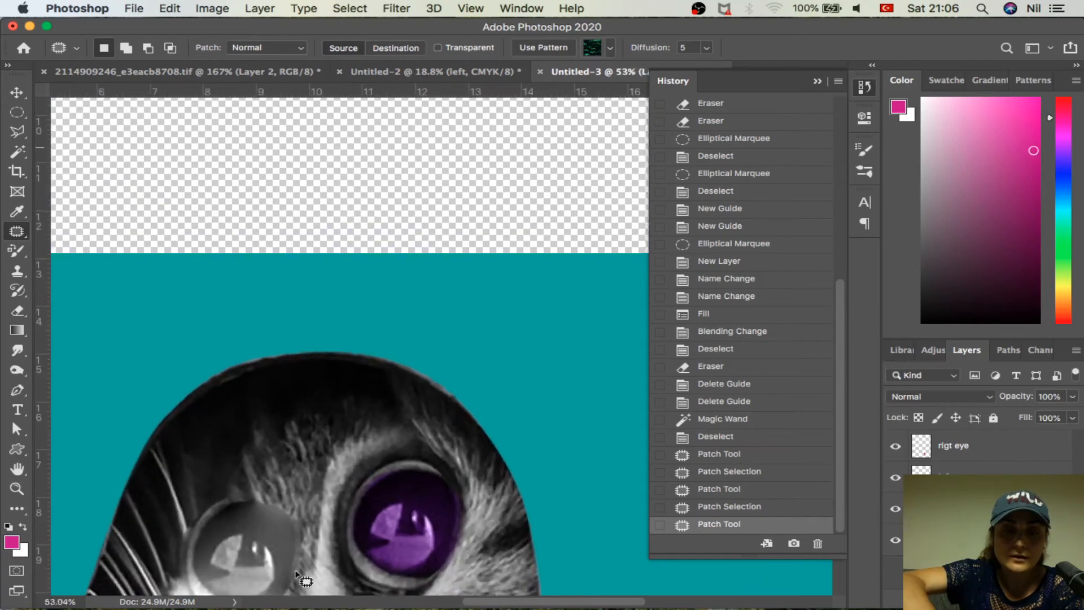
scroll(302, 578, down, 3)
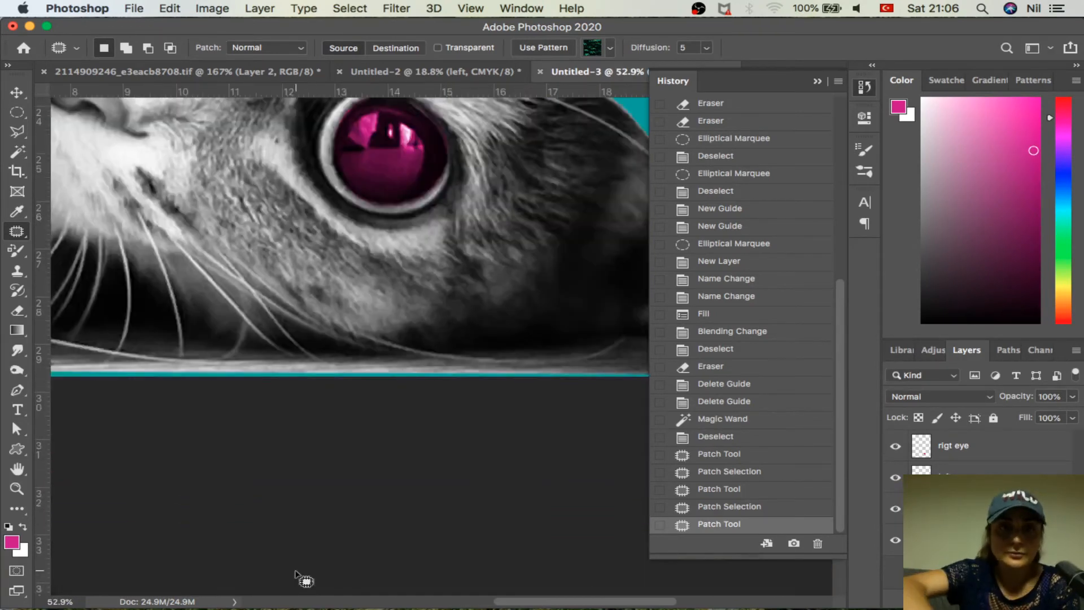
scroll(302, 579, up, 5)
scroll(302, 579, left, 5)
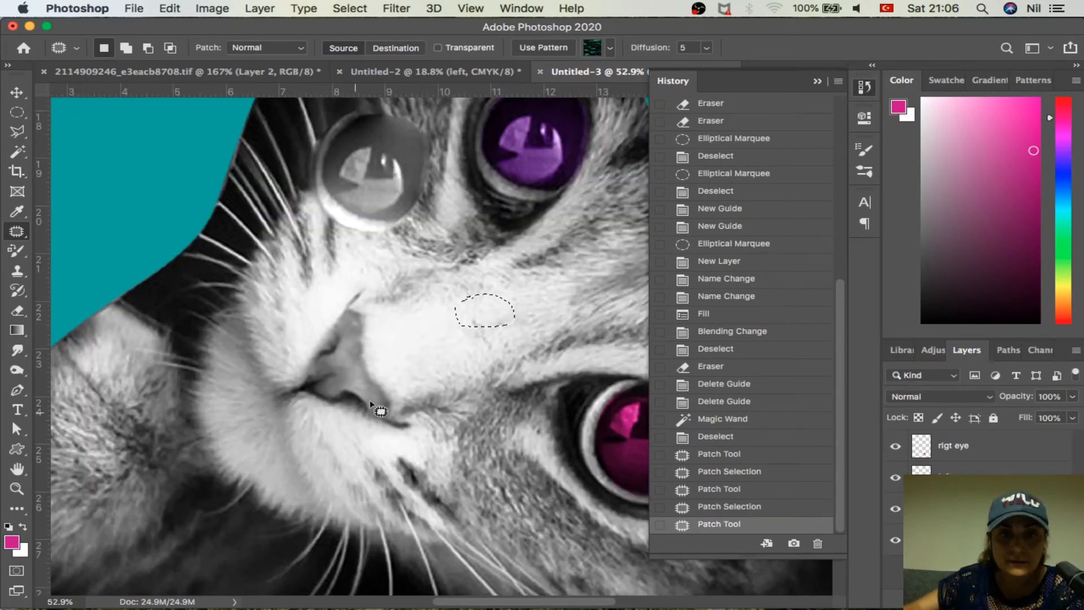
drag(478, 319, 416, 340)
mouse_move(417, 339)
mouse_down()
mouse_move(441, 353)
mouse_move(468, 325)
mouse_move(399, 318)
mouse_move(420, 342)
mouse_move(591, 273)
mouse_up()
click(447, 350)
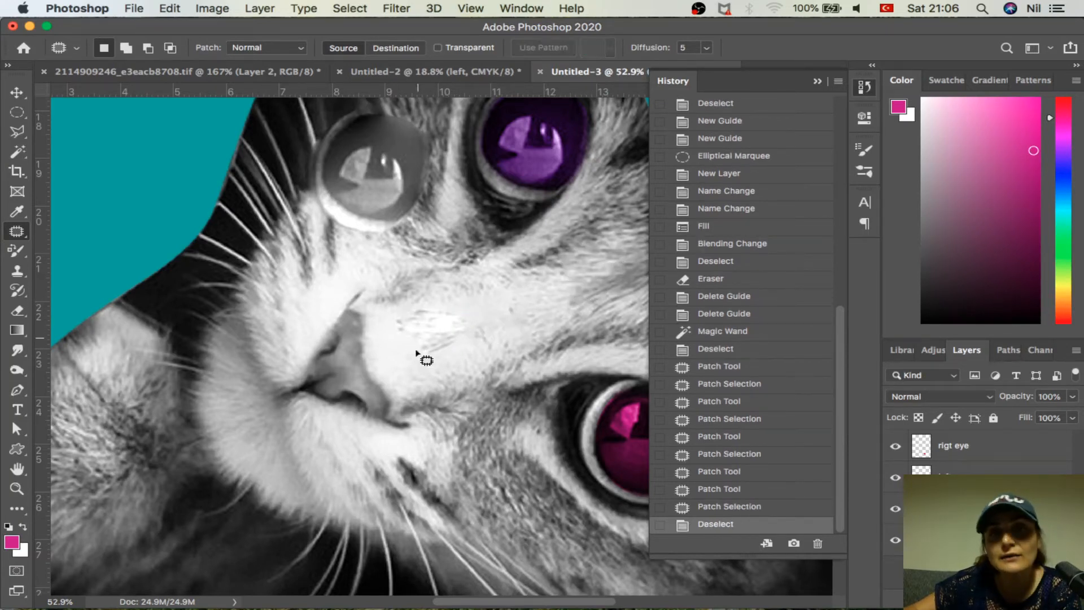
Revert the document history to the last Delete Guide state, discarding all patch edits on the cat.
click(700, 384)
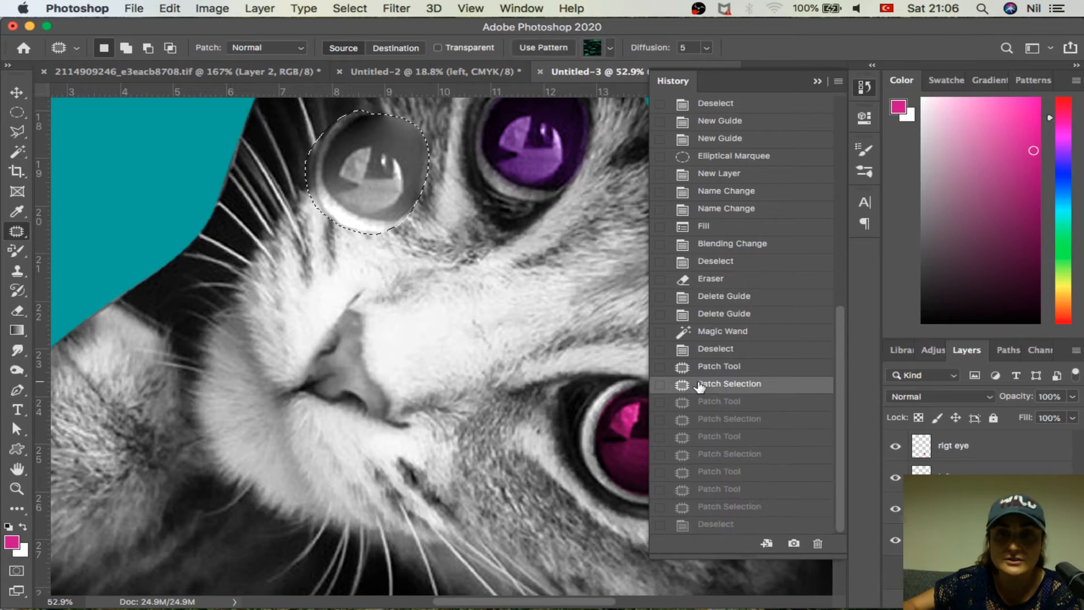
click(728, 331)
click(730, 315)
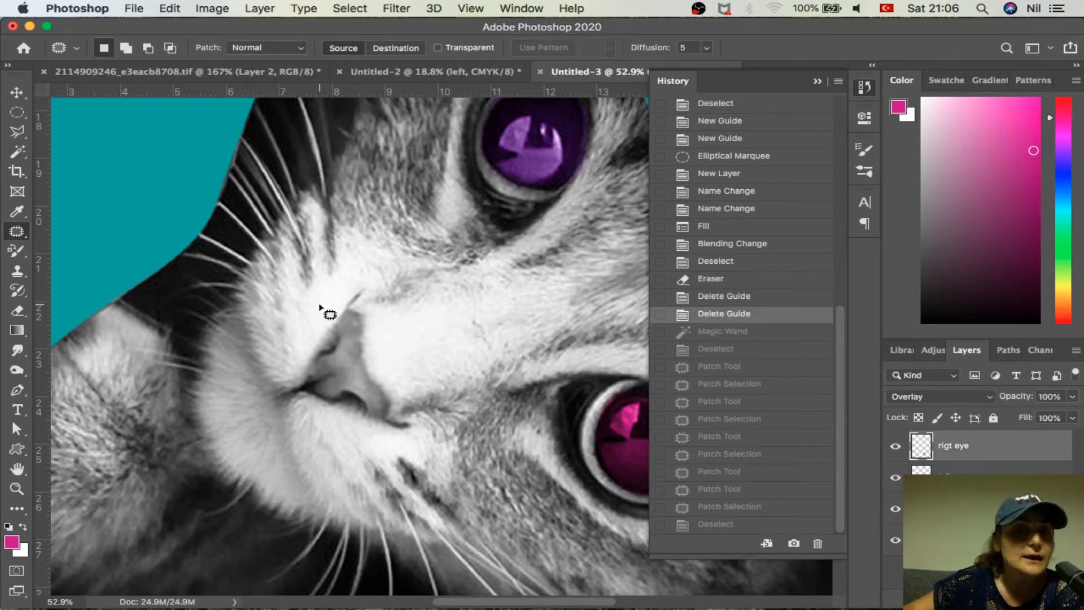
Paint freehand magenta zigzag strokes on both sides of the cat's head with the 124 px Brush tool, on a layer below the eye layers.
click(12, 255)
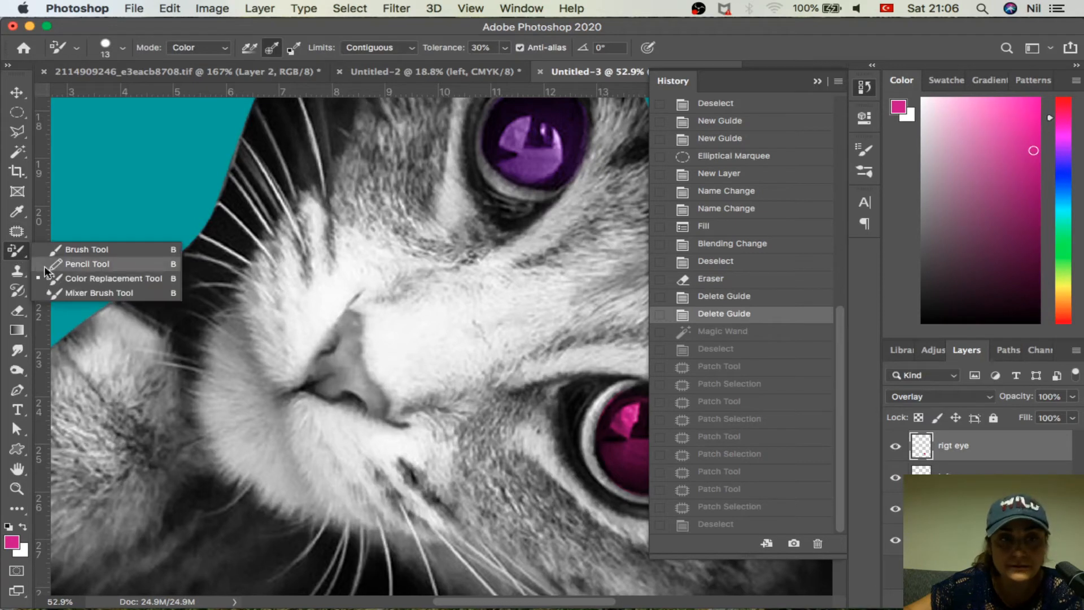
click(100, 251)
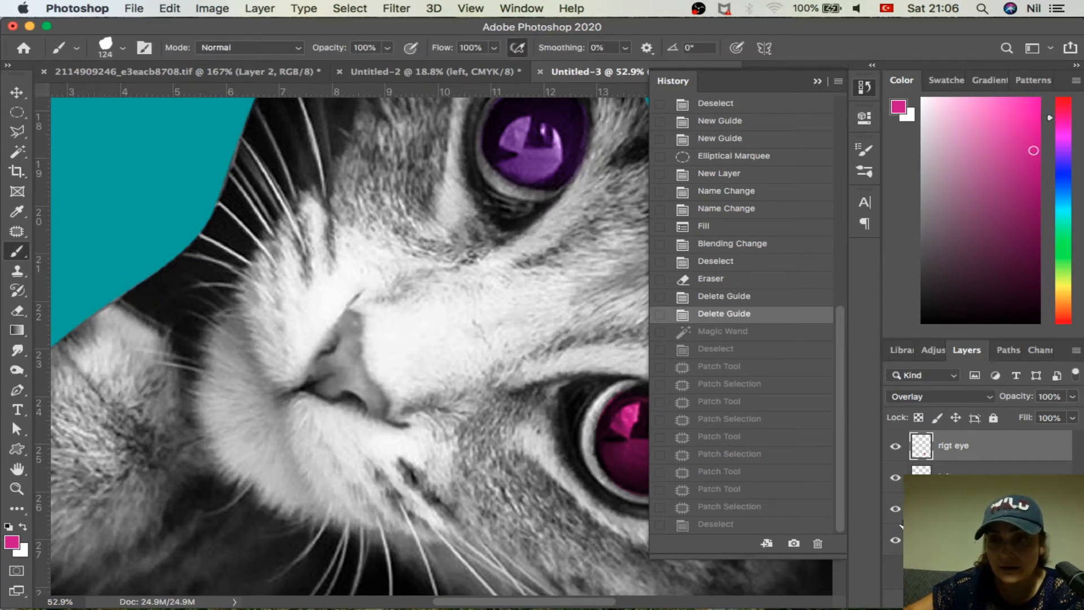
click(960, 509)
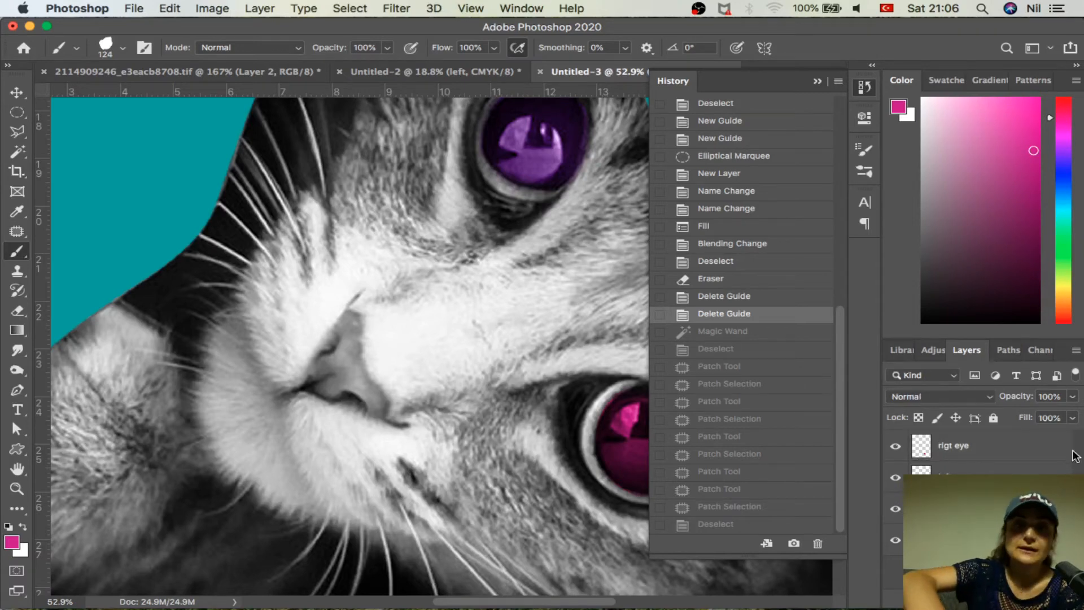
scroll(327, 242, down, 5)
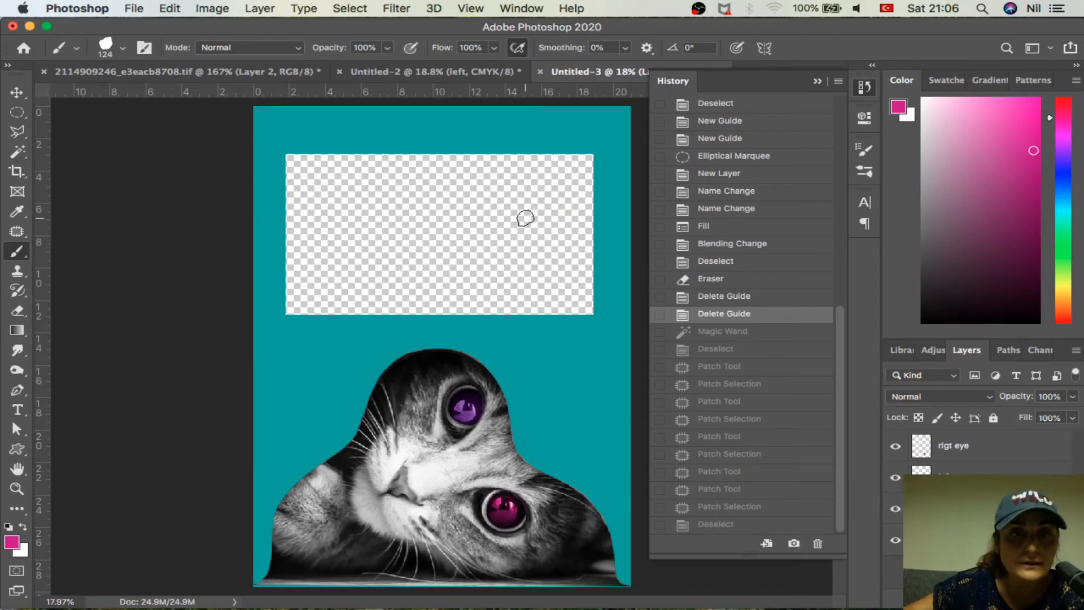
mouse_move(401, 257)
mouse_down()
mouse_move(382, 278)
mouse_move(418, 324)
mouse_move(370, 392)
mouse_up()
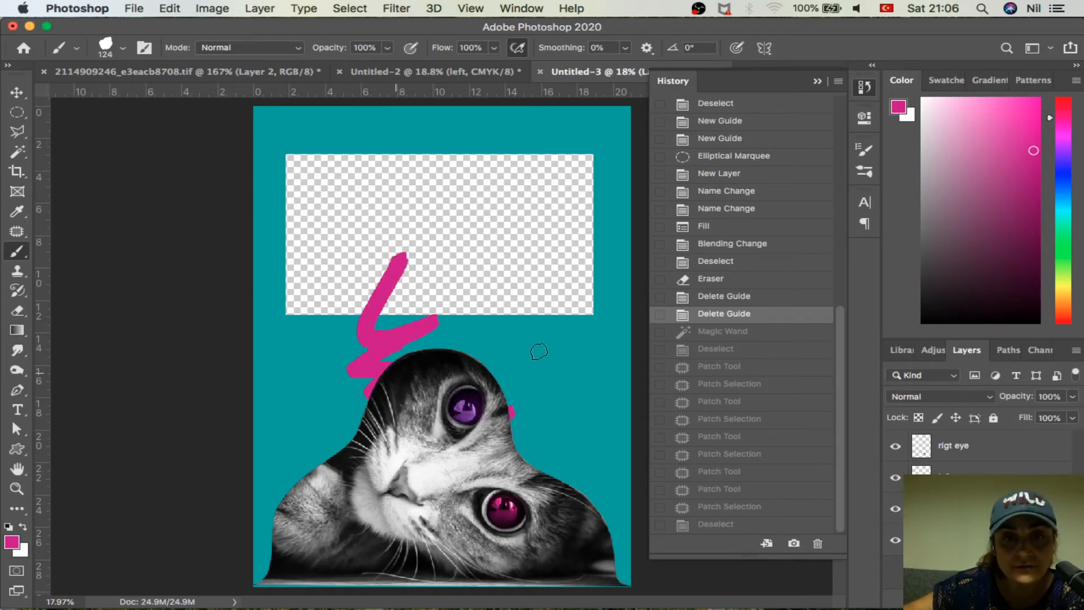
mouse_move(485, 334)
mouse_down()
mouse_move(559, 361)
mouse_move(603, 449)
mouse_up()
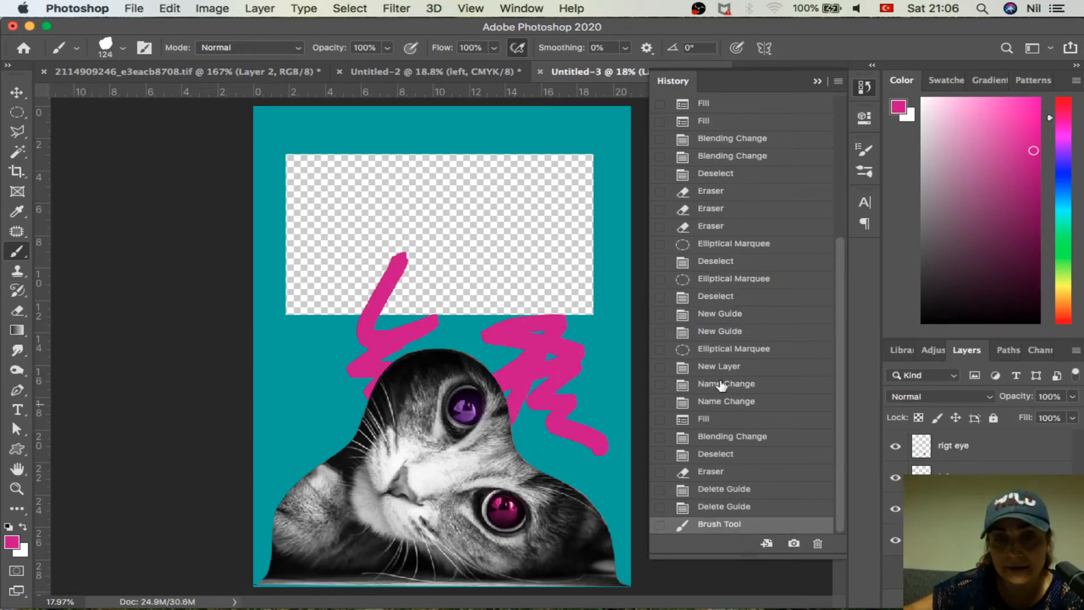
Draw a freehand magenta zigzag over the poster's upper-left area with the 79 px Pencil tool, and switch to the Mixer Brush tool.
click(17, 251)
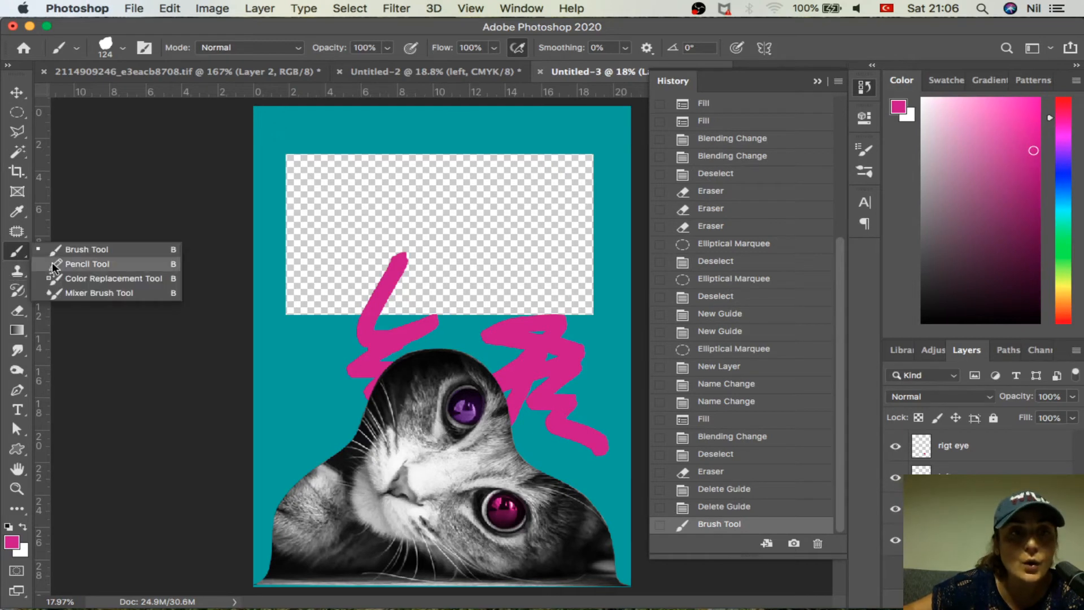
click(59, 265)
mouse_move(270, 271)
mouse_down()
mouse_move(303, 202)
mouse_move(355, 220)
mouse_move(389, 220)
mouse_up()
click(24, 282)
click(18, 254)
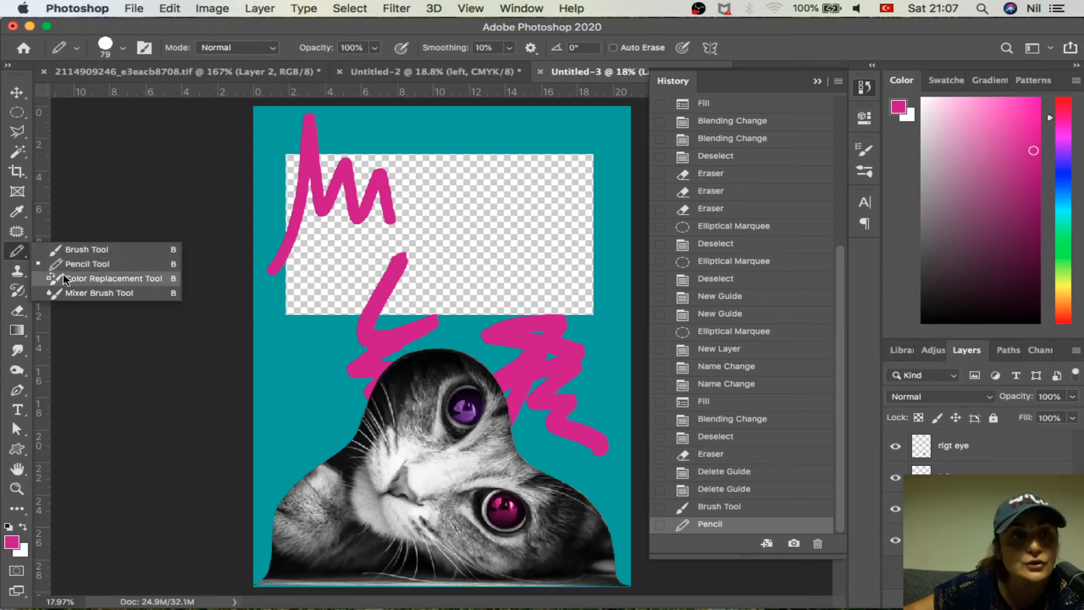
click(67, 293)
Clone teal background into the lower left of the transparent rectangle with the 137 px Clone Stamp tool at 14% opacity.
click(17, 273)
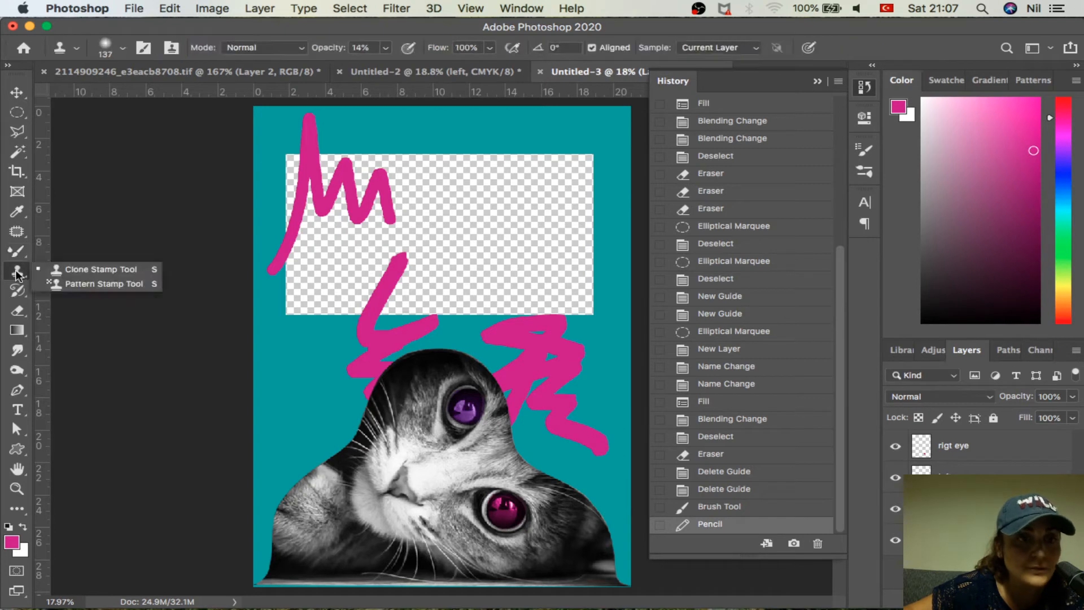
click(74, 274)
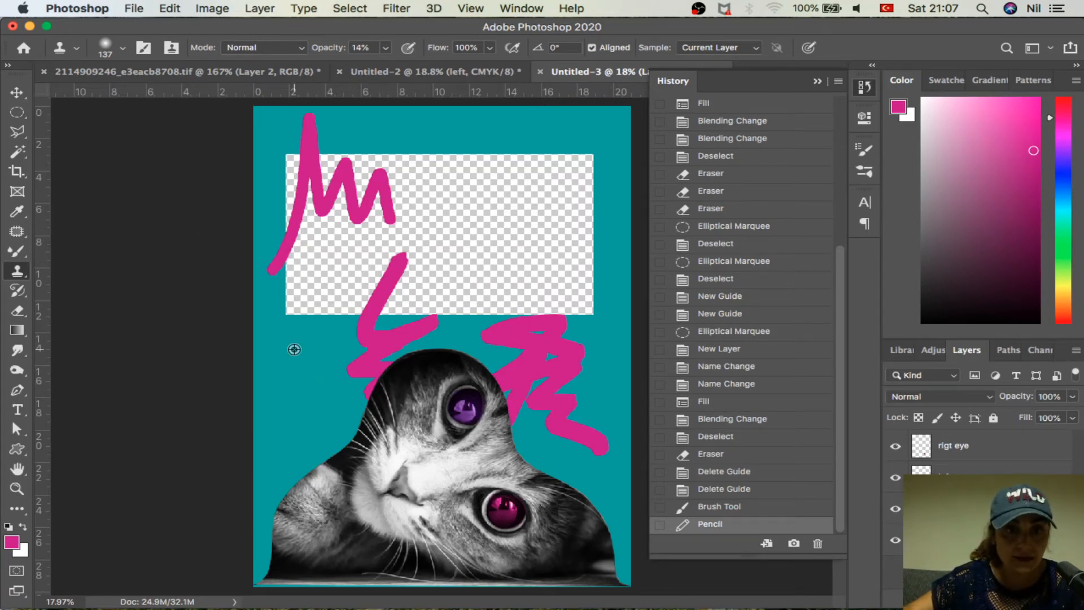
mouse_move(314, 296)
mouse_down()
mouse_move(346, 273)
mouse_move(337, 282)
mouse_up()
Set the Clone Stamp opacity to 100% and clone teal and magenta areas into the transparent rectangle with several freehand strokes.
click(384, 48)
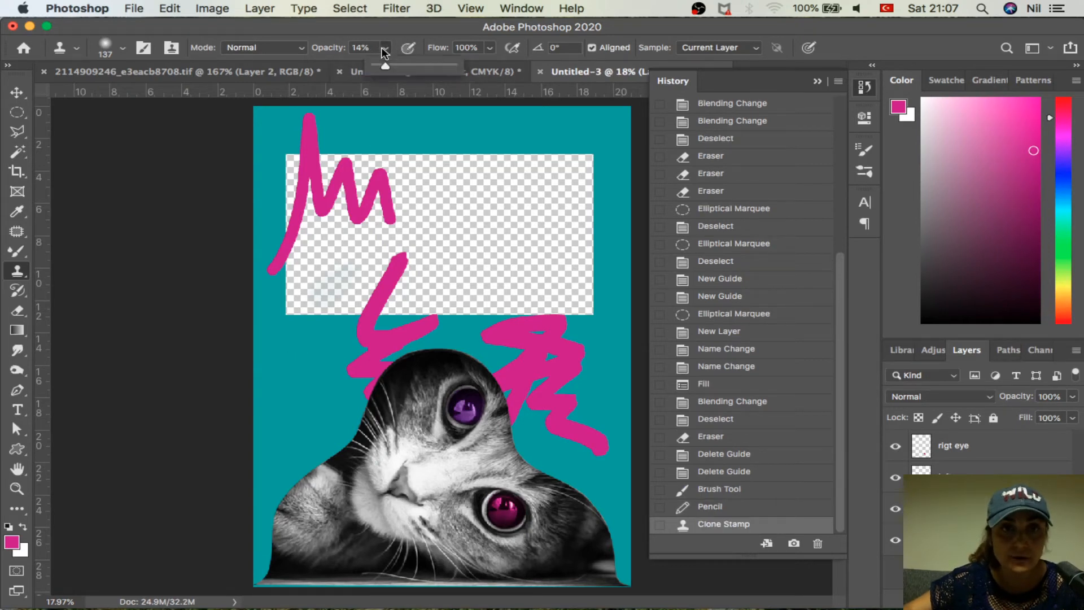
drag(384, 68, 458, 67)
mouse_move(350, 261)
mouse_down()
mouse_move(326, 287)
mouse_move(334, 298)
mouse_move(304, 350)
mouse_move(359, 243)
mouse_move(330, 260)
mouse_move(341, 257)
mouse_move(323, 299)
mouse_move(374, 234)
mouse_move(375, 211)
mouse_move(362, 227)
mouse_move(365, 263)
mouse_move(378, 219)
mouse_up()
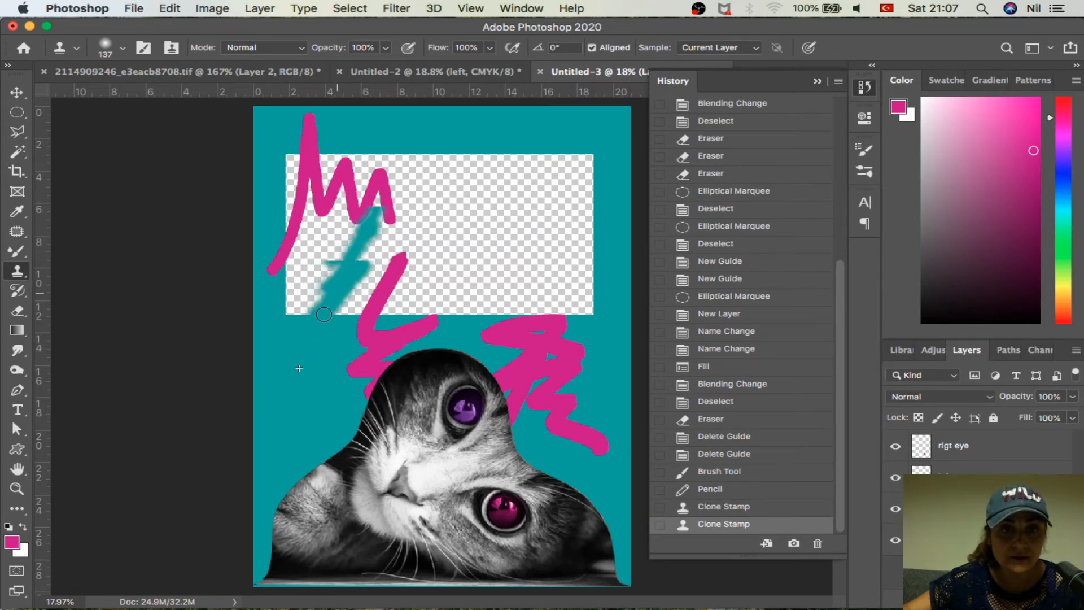
mouse_move(324, 314)
mouse_down()
mouse_move(347, 216)
mouse_move(459, 206)
mouse_move(398, 246)
mouse_up()
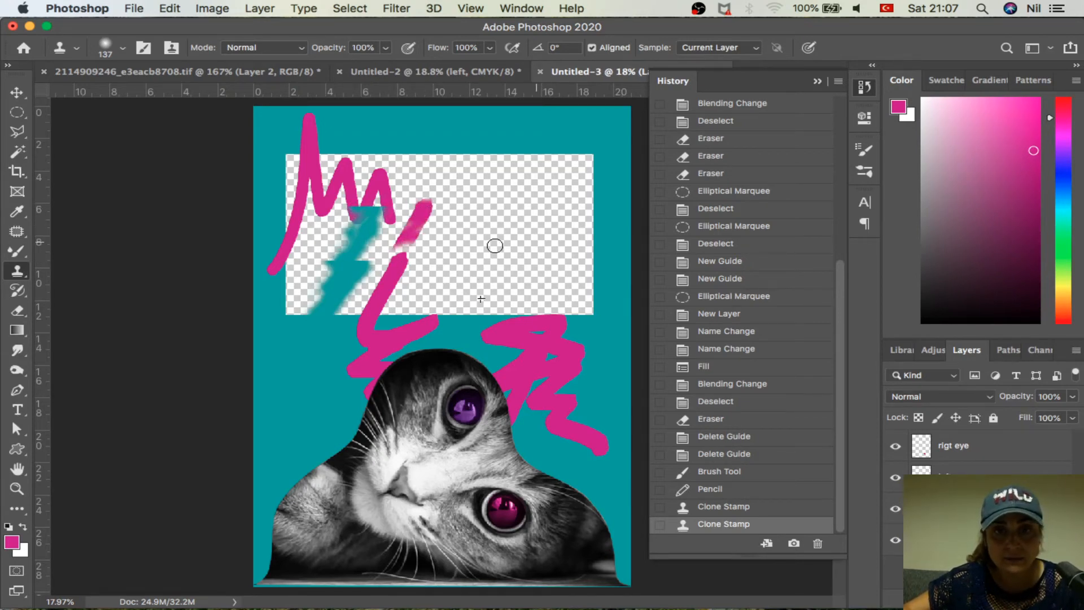
mouse_move(495, 245)
mouse_down()
mouse_move(496, 269)
mouse_move(538, 257)
mouse_move(513, 279)
mouse_move(524, 274)
mouse_move(491, 277)
mouse_move(483, 204)
mouse_move(461, 291)
mouse_move(432, 310)
mouse_move(462, 310)
mouse_up()
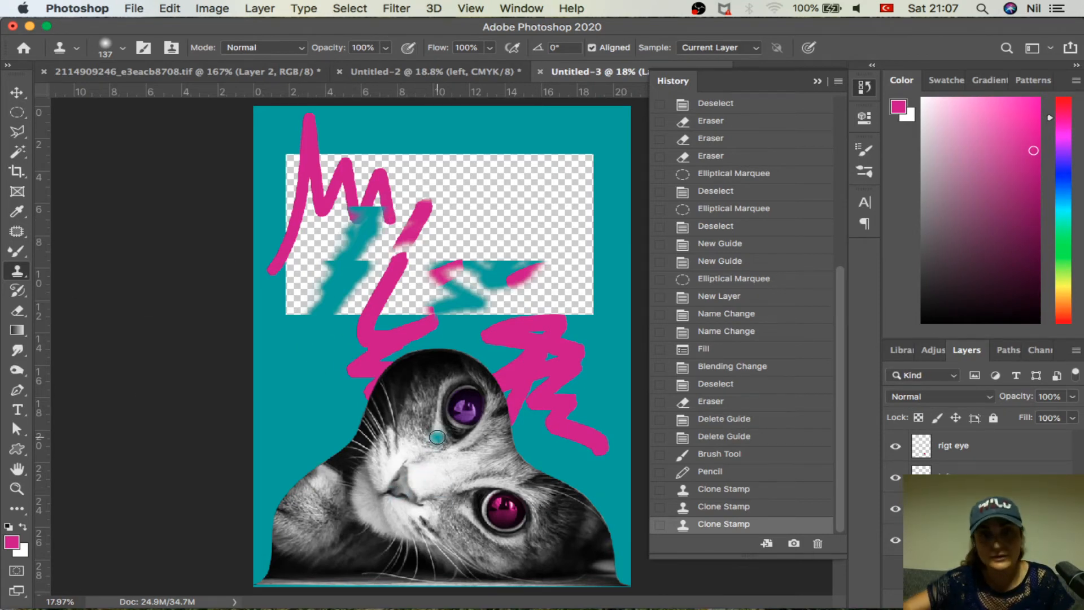
Sample clean white fur on the bridge of the cat's nose and clone it over the nearby dark marks at 100% opacity.
scroll(437, 437, up, 2)
scroll(437, 436, down, 10)
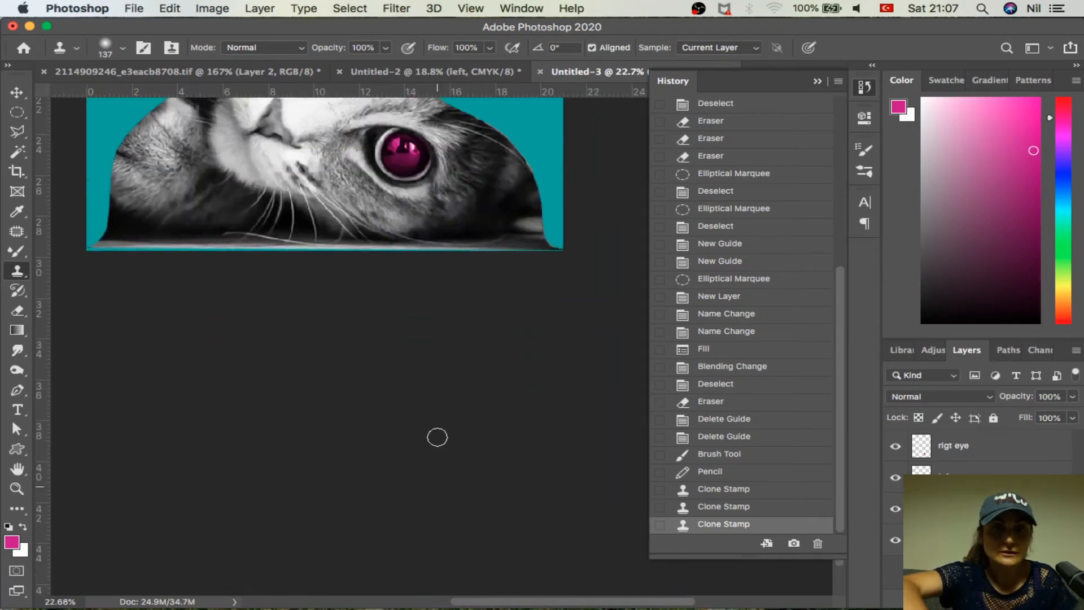
scroll(437, 436, up, 5)
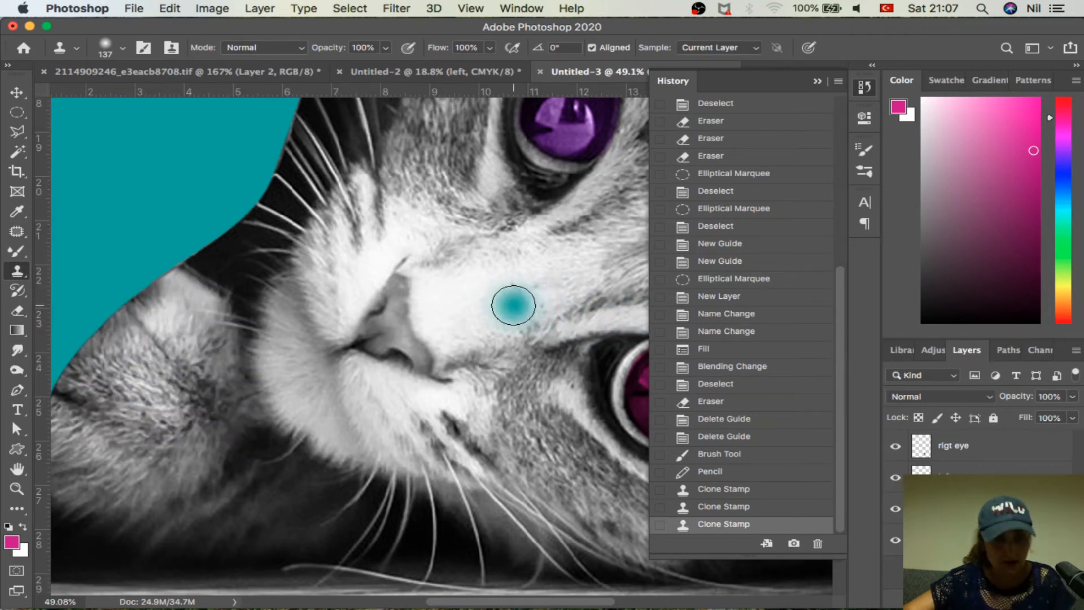
alt+click(478, 299)
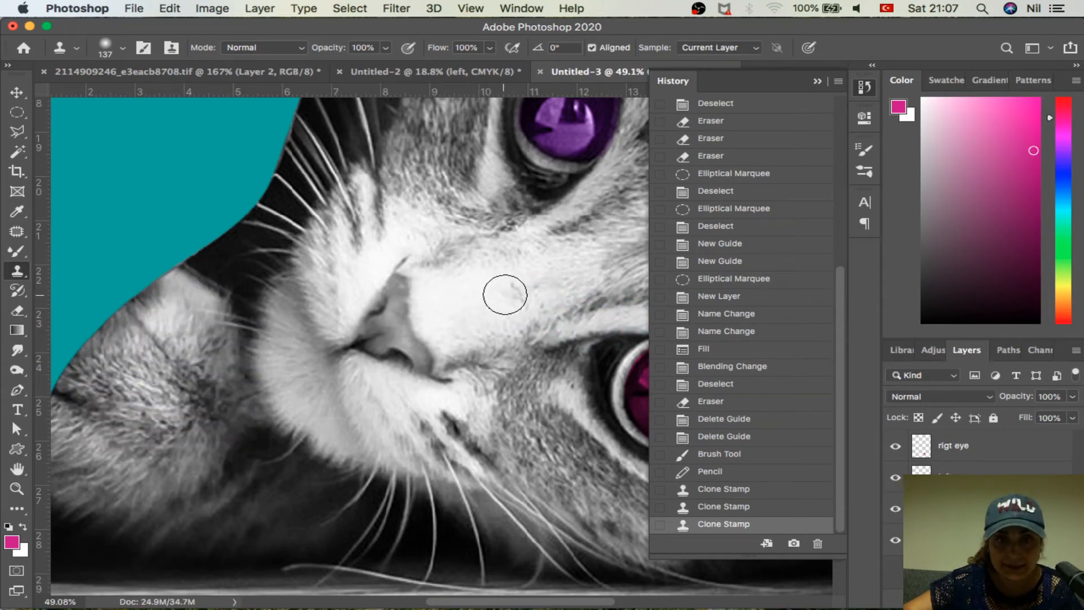
mouse_move(508, 295)
mouse_down()
mouse_move(522, 293)
mouse_move(510, 298)
mouse_up()
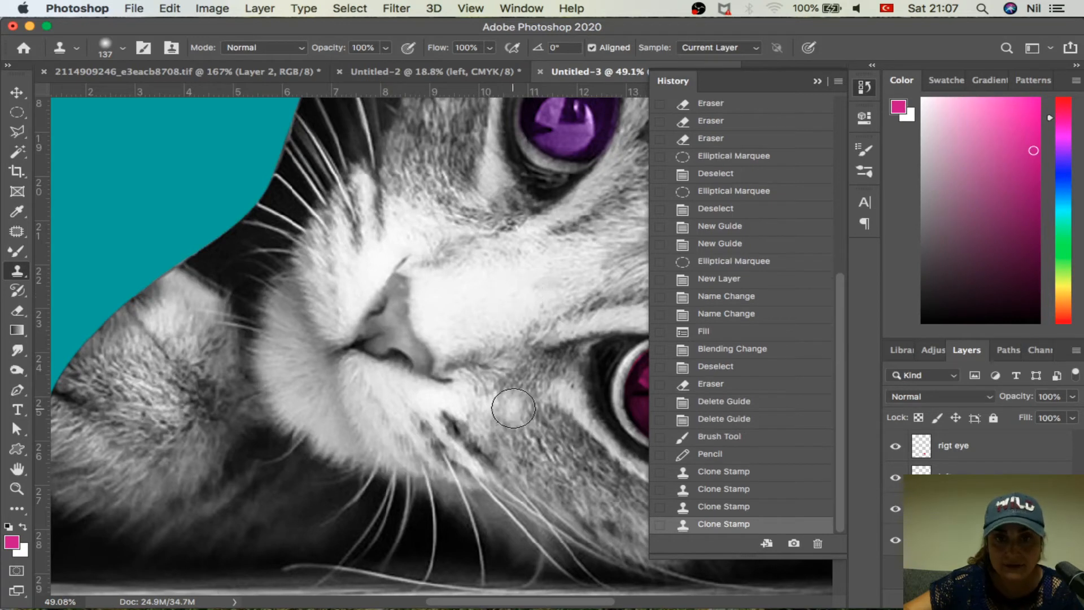
Set the Clone Stamp opacity to 42% and clone over the white fur on the nose bridge.
click(386, 48)
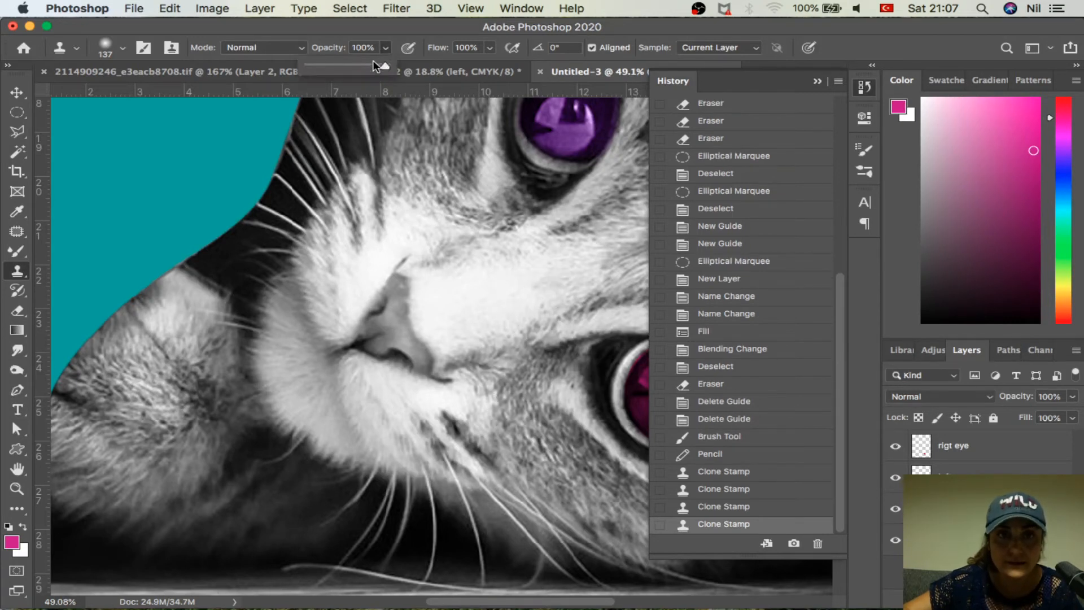
click(341, 66)
mouse_move(546, 286)
mouse_down()
mouse_move(508, 308)
mouse_move(556, 276)
mouse_move(539, 284)
mouse_up()
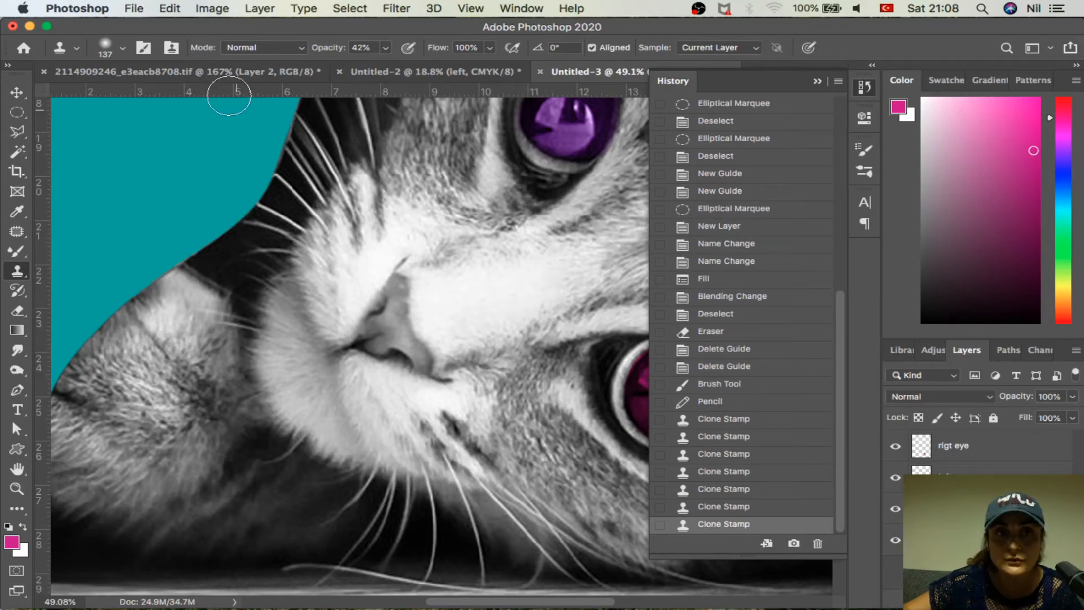
Choose the Hard Round tip from the General Brushes group for the Clone Stamp.
click(124, 50)
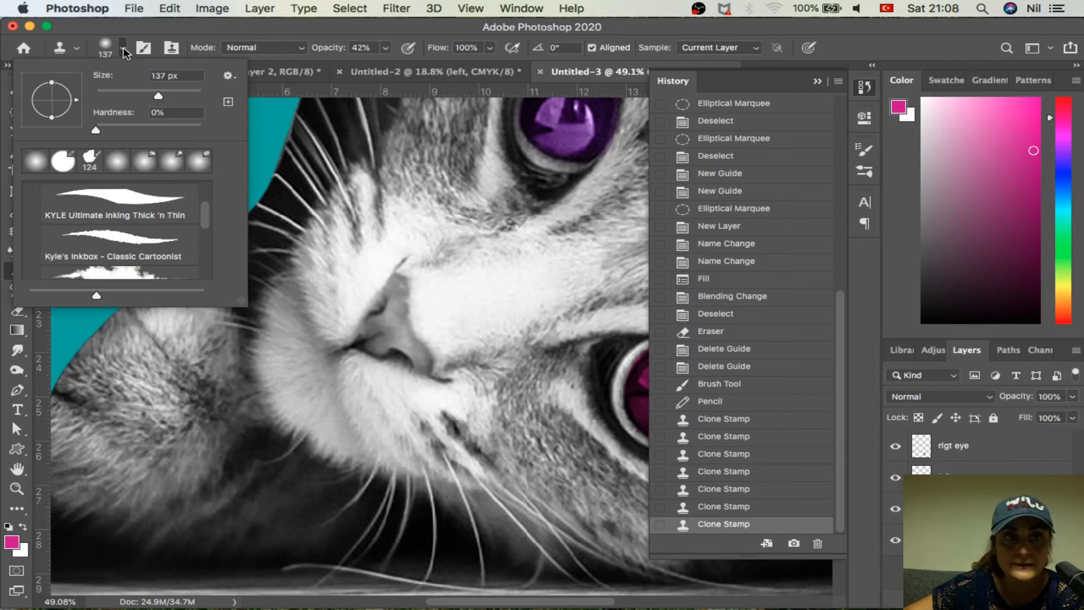
click(36, 162)
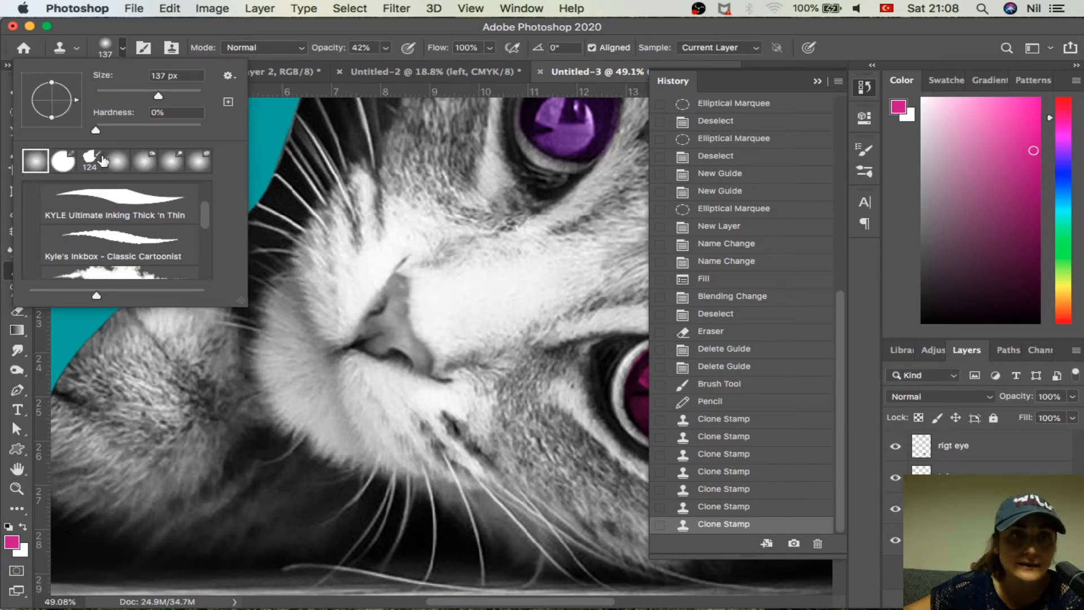
click(117, 162)
scroll(204, 201, up, 3)
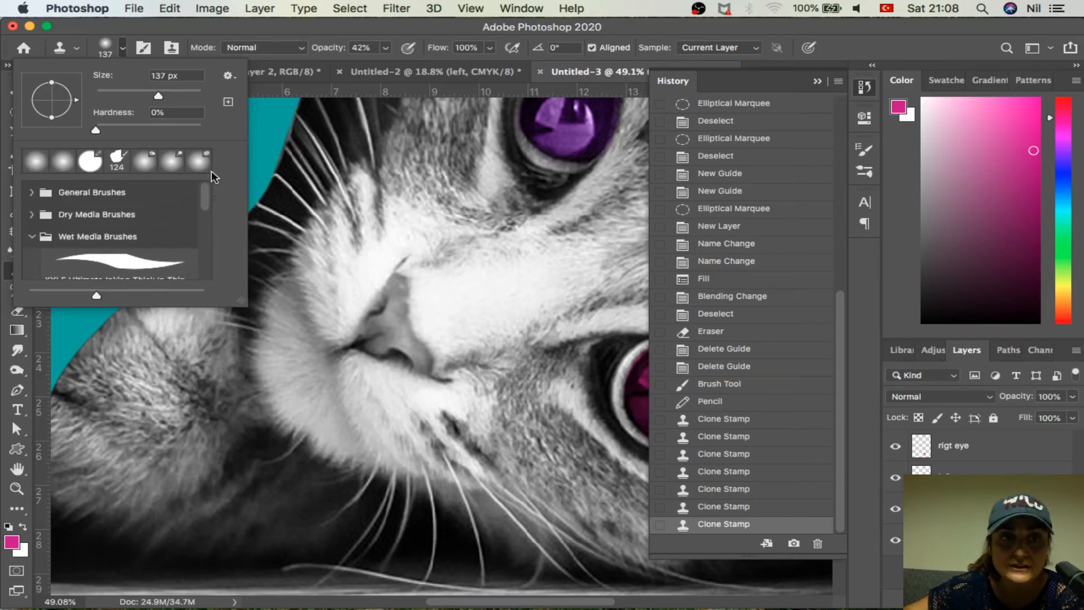
click(31, 194)
click(105, 220)
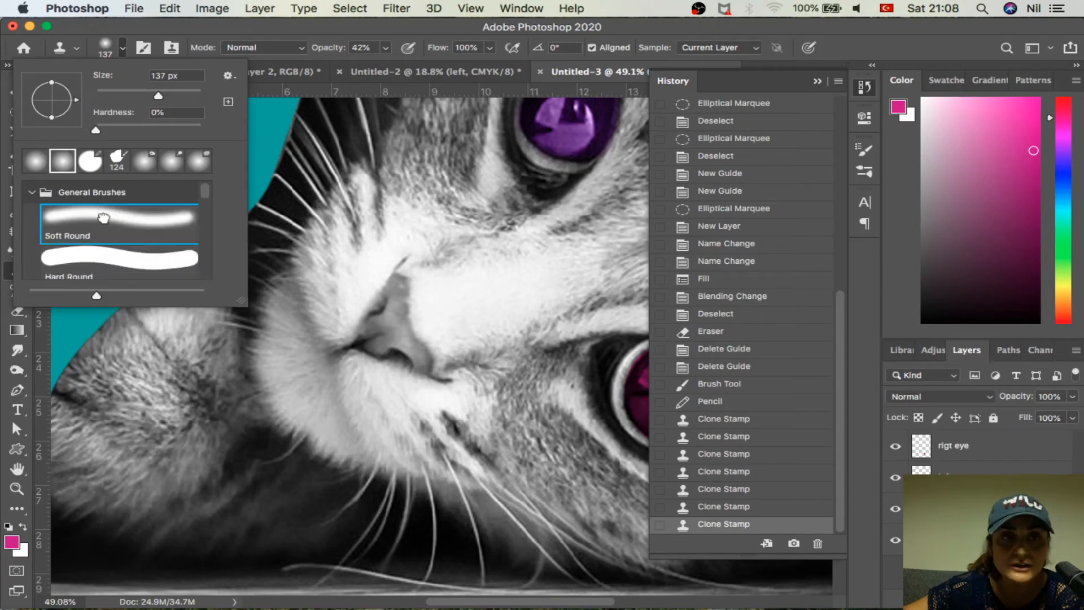
click(109, 265)
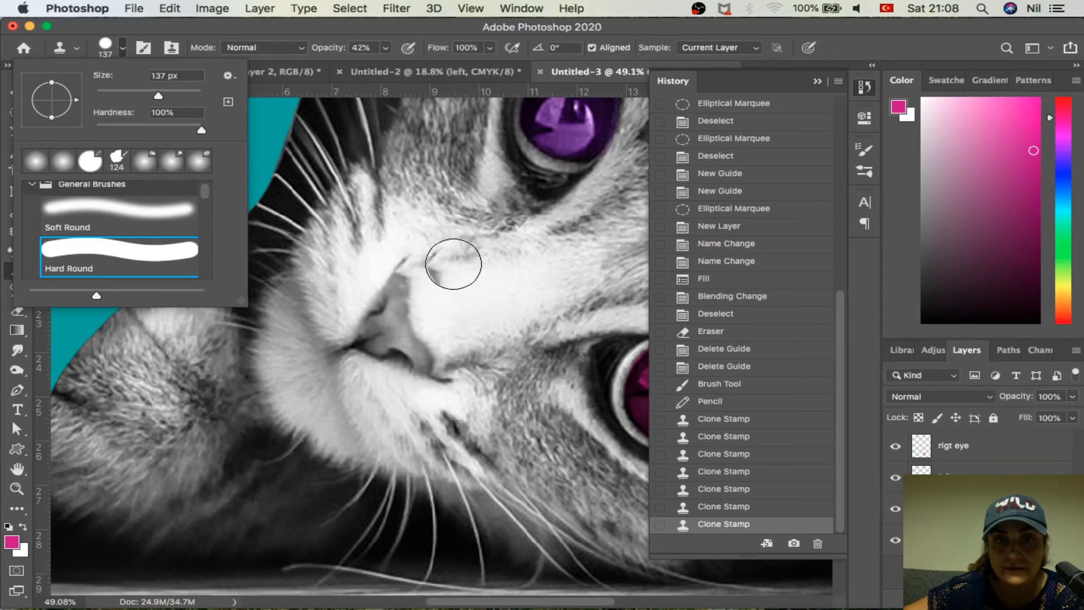
Try cloning over the white fur beside the cat's nose with the hard tip, undo the stroke, and clone a smaller area there.
mouse_move(448, 259)
mouse_down()
mouse_move(416, 285)
mouse_move(460, 314)
mouse_move(500, 281)
mouse_move(468, 310)
mouse_move(437, 284)
mouse_move(445, 300)
mouse_move(499, 302)
mouse_move(464, 315)
mouse_up()
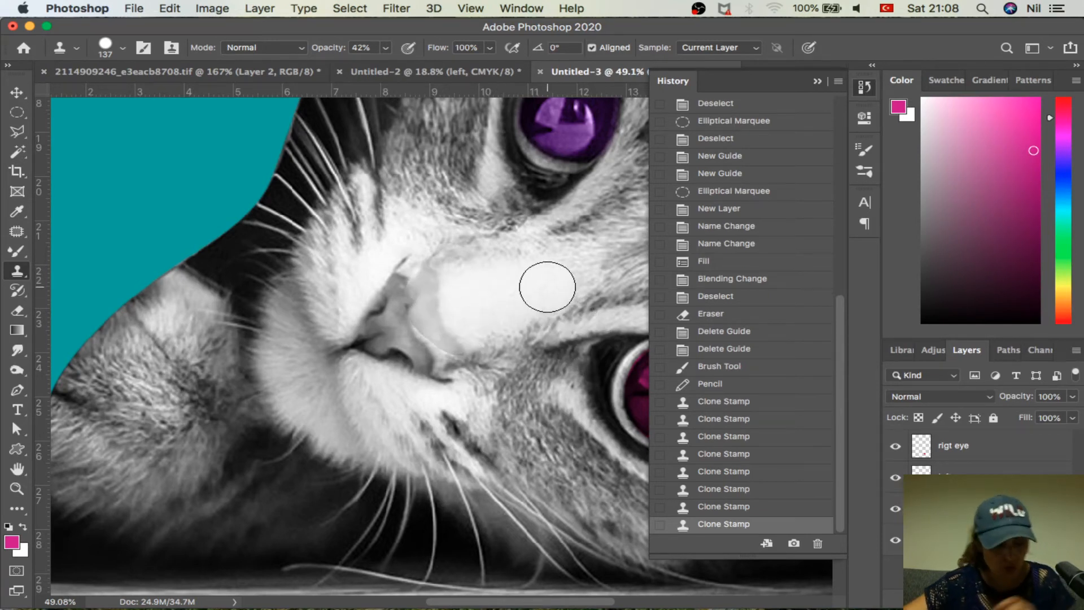
key(ctrl+z)
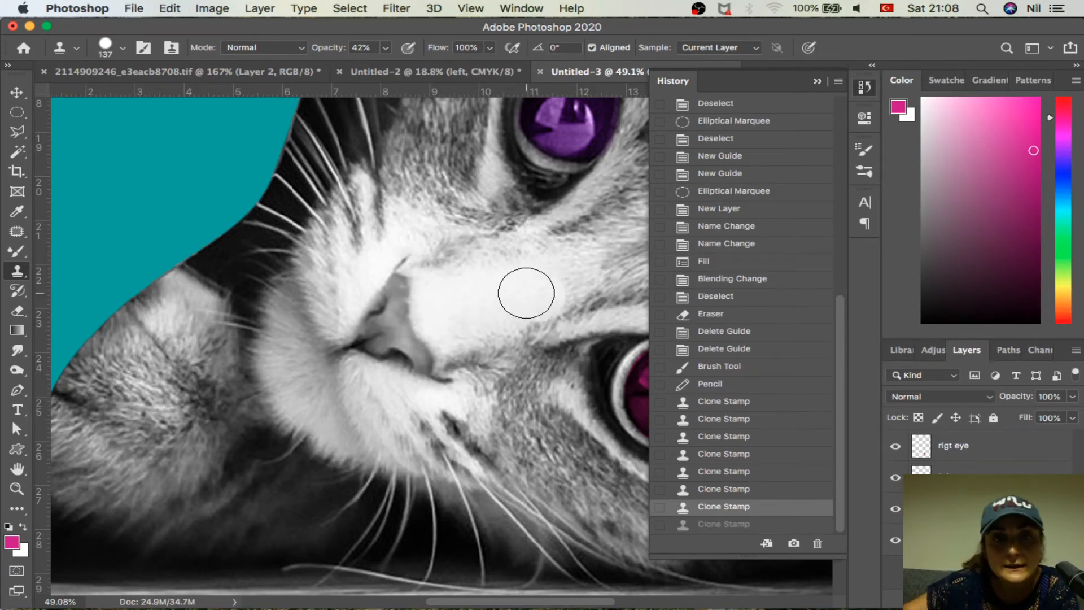
mouse_move(452, 300)
mouse_down()
mouse_move(467, 327)
mouse_move(483, 302)
mouse_up()
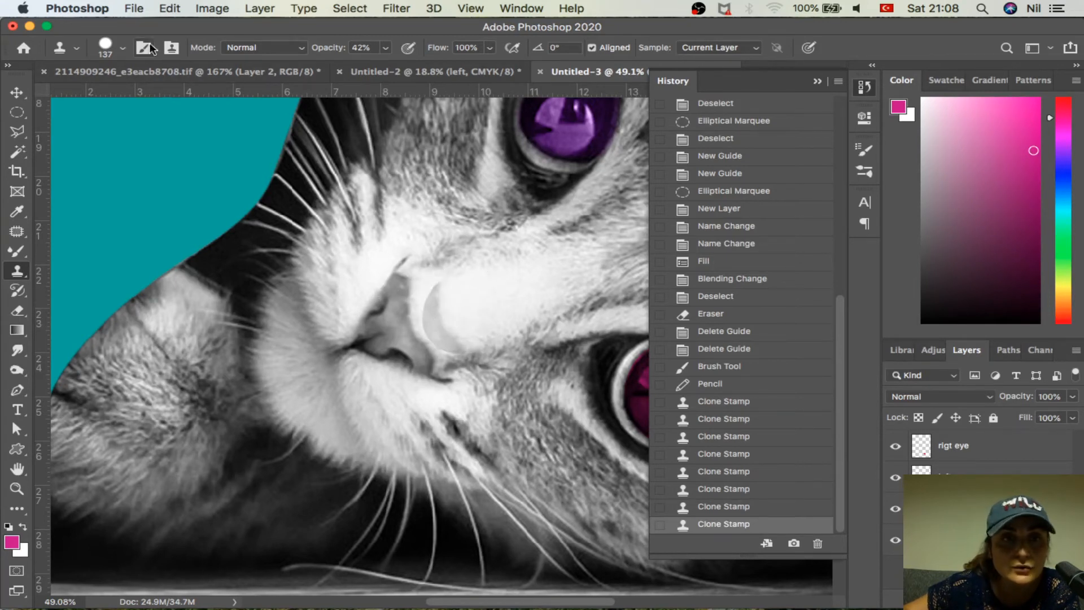
Switch the Clone Stamp to the Soft Round tip and clone another stroke over the white fur beside the nose.
click(120, 52)
double_click(134, 204)
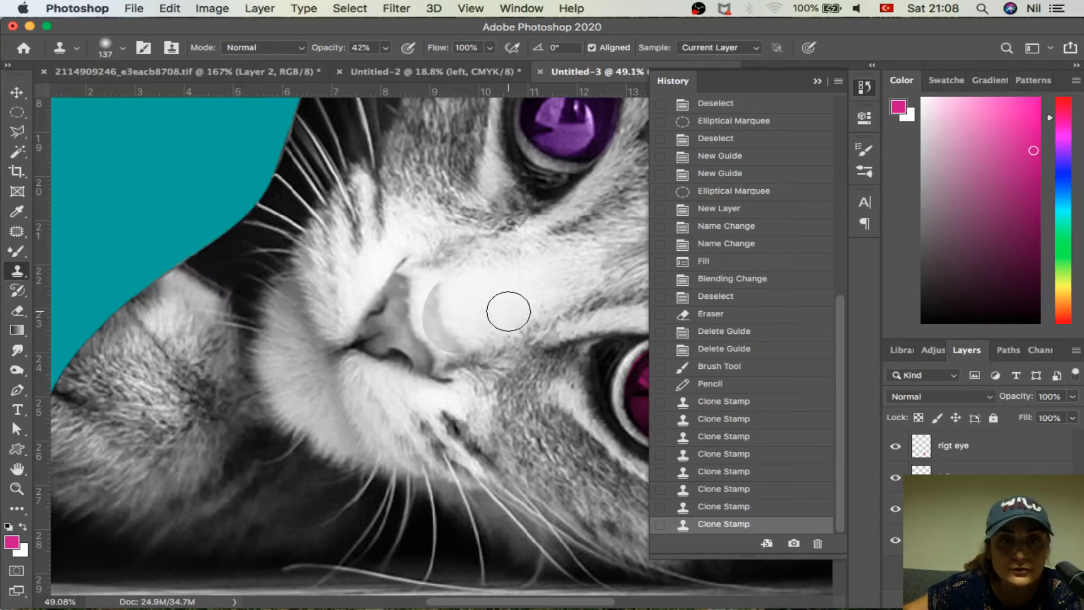
mouse_move(507, 311)
mouse_down()
mouse_move(486, 309)
mouse_move(549, 317)
mouse_move(515, 327)
mouse_move(503, 295)
mouse_move(501, 324)
mouse_move(480, 317)
mouse_move(534, 298)
mouse_move(560, 304)
mouse_move(499, 305)
mouse_move(497, 331)
mouse_up()
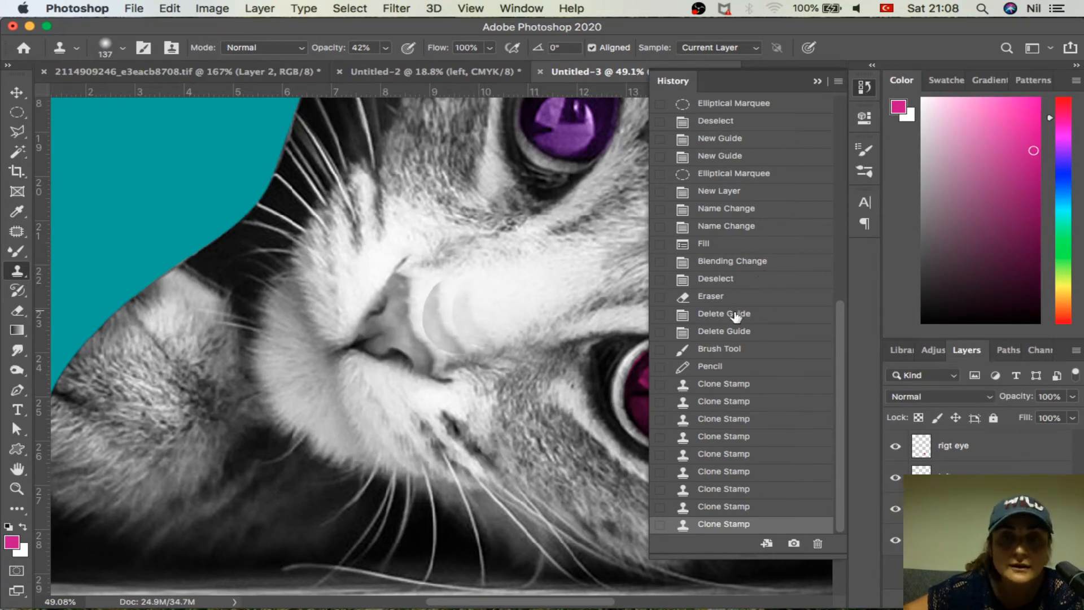
Revert the history to the Brush Tool state and cover the dark marks on the nose bridge with repeated Clone Stamp dabs at 42% opacity.
click(736, 350)
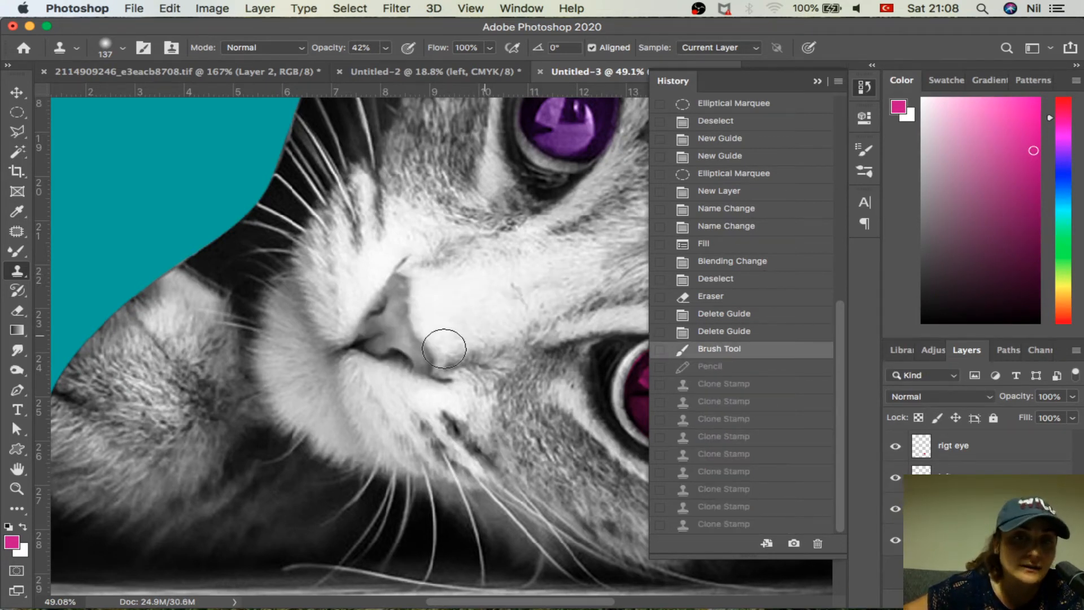
click(508, 298)
drag(505, 293, 513, 303)
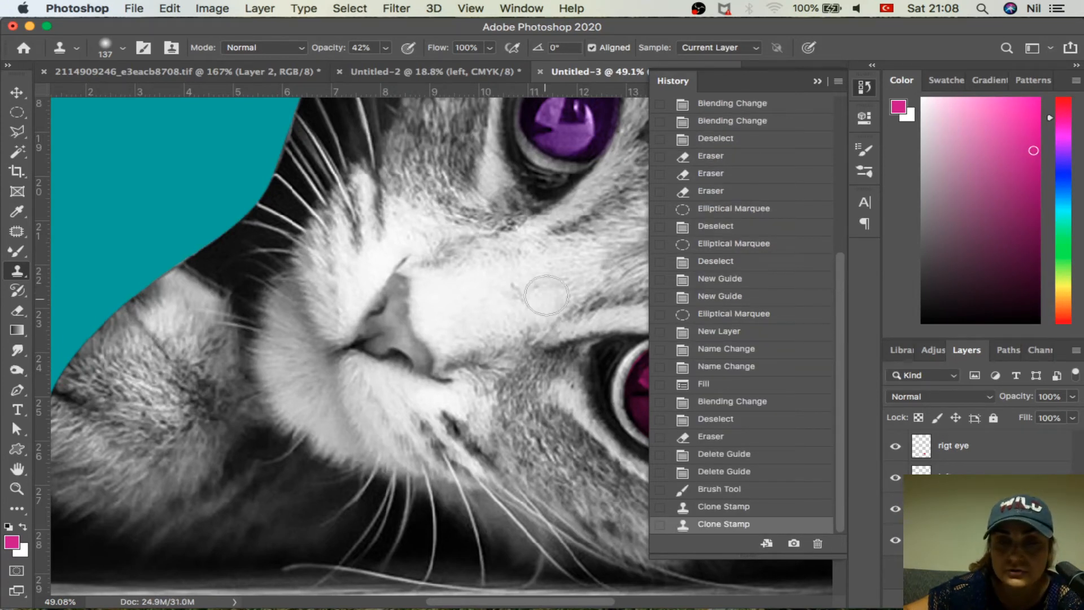
click(509, 294)
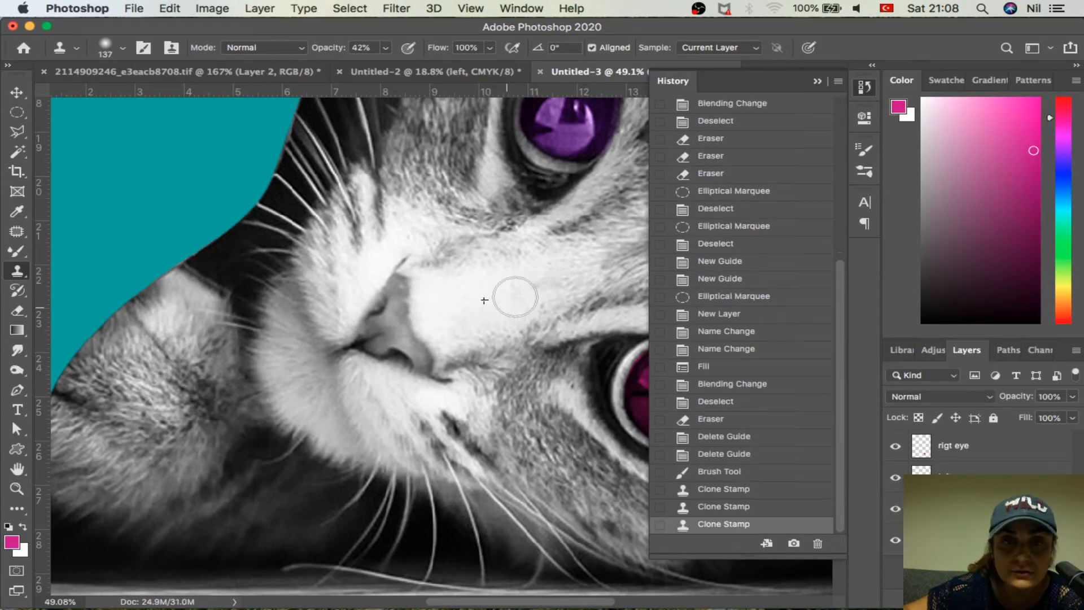
click(508, 291)
click(510, 295)
click(511, 299)
click(512, 302)
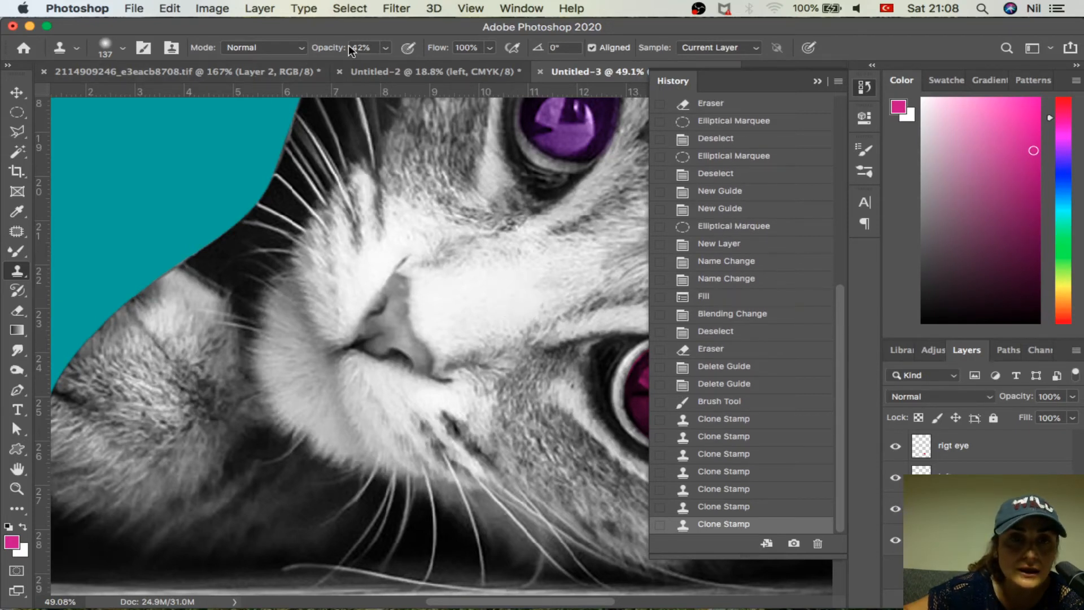
click(509, 290)
click(537, 278)
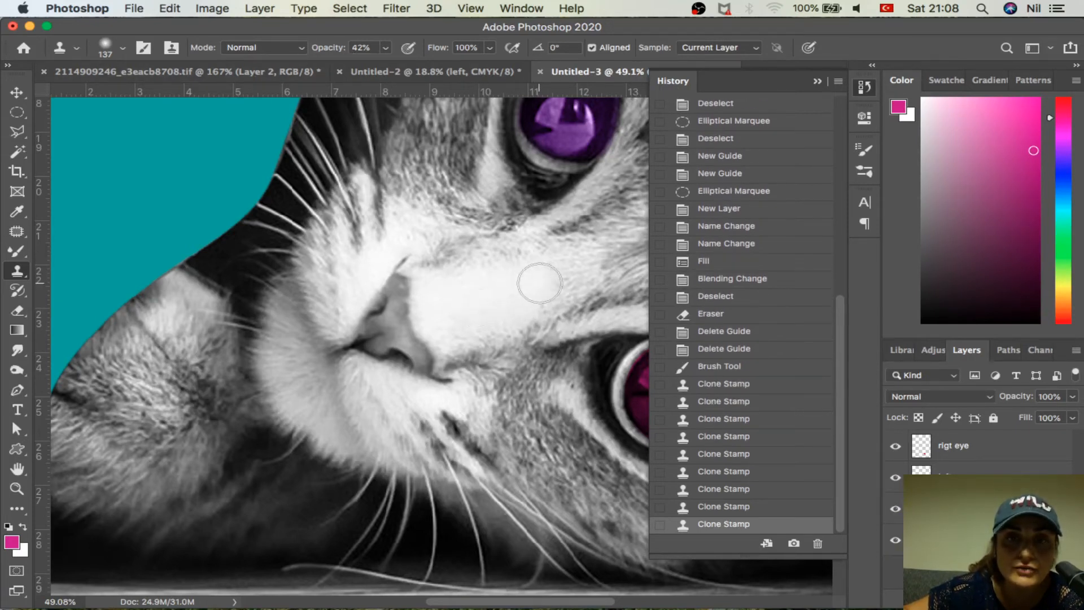
click(570, 282)
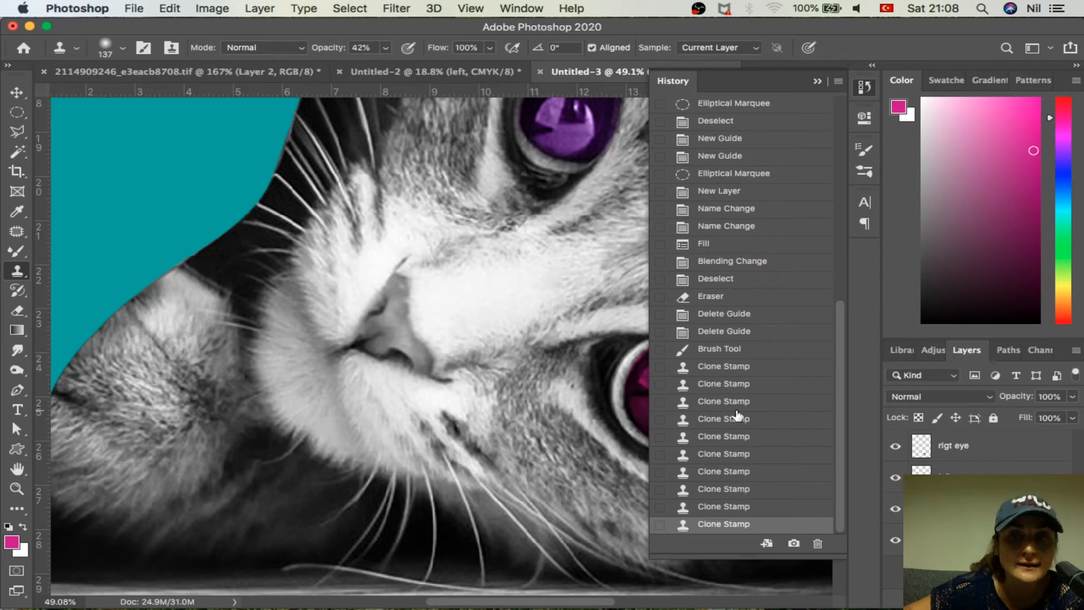
Compare the Eraser and Delete Guide history states with the retouched image, and return to the last Clone Stamp state.
click(739, 438)
click(747, 296)
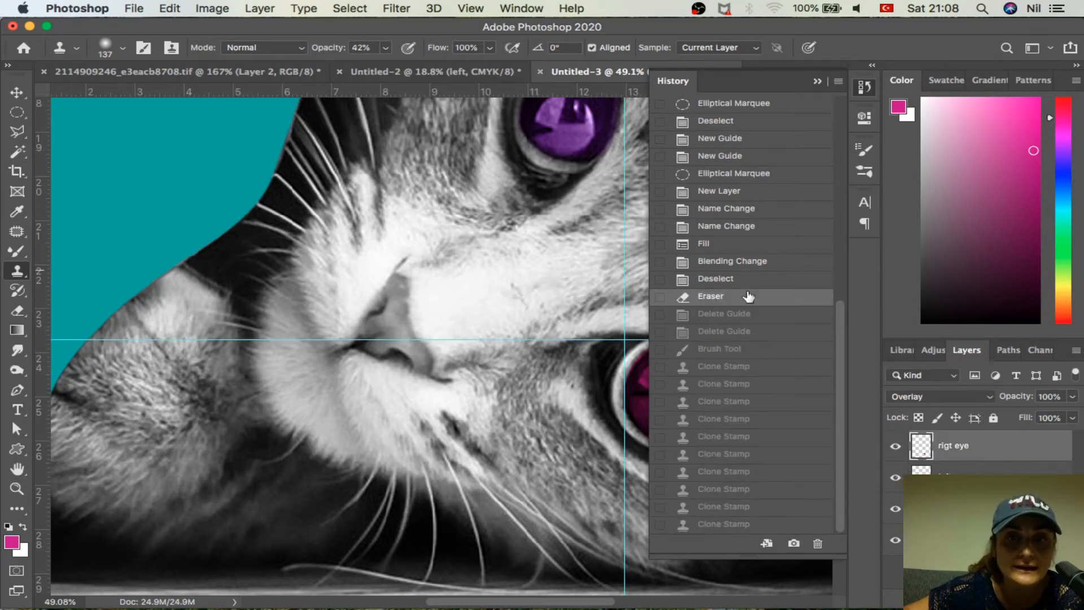
click(729, 524)
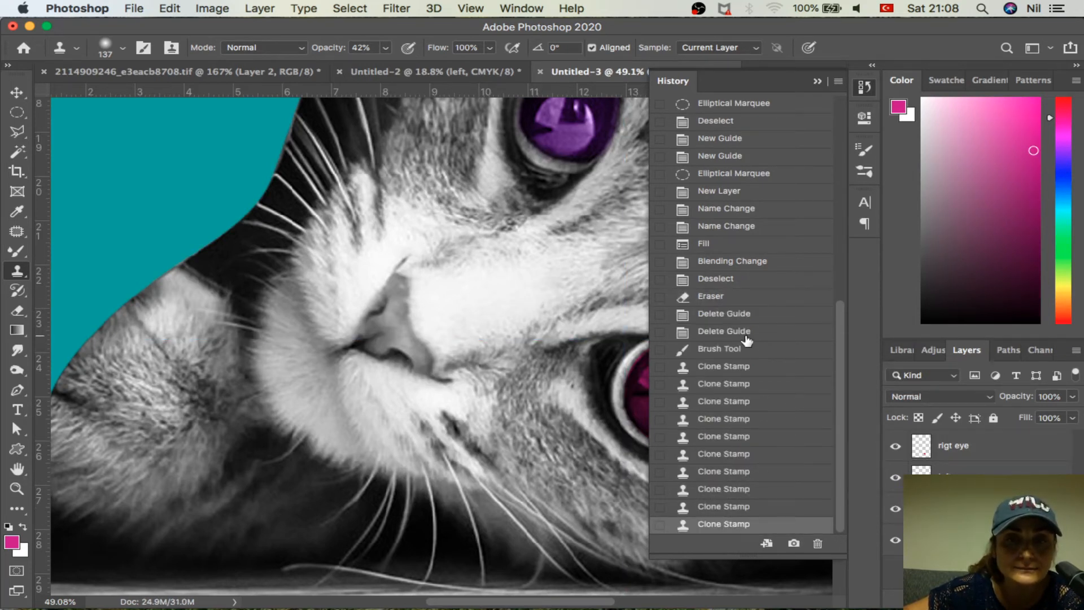
click(744, 332)
click(733, 524)
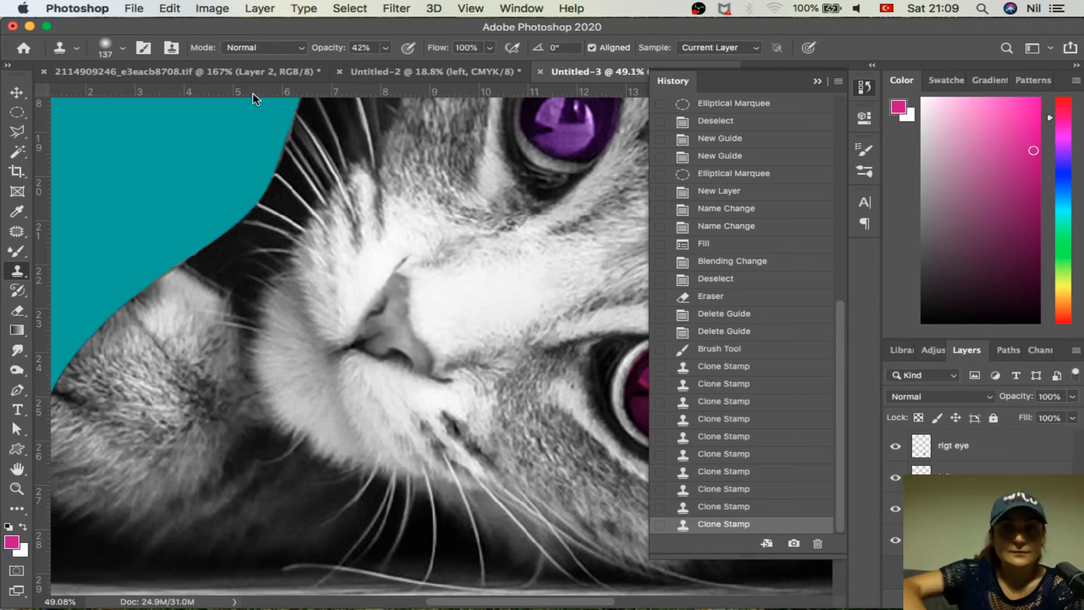
Paint a small zigzag across the dark gap between the cat's paw and muzzle with the 21 px History Brush.
scroll(398, 269, down, 2)
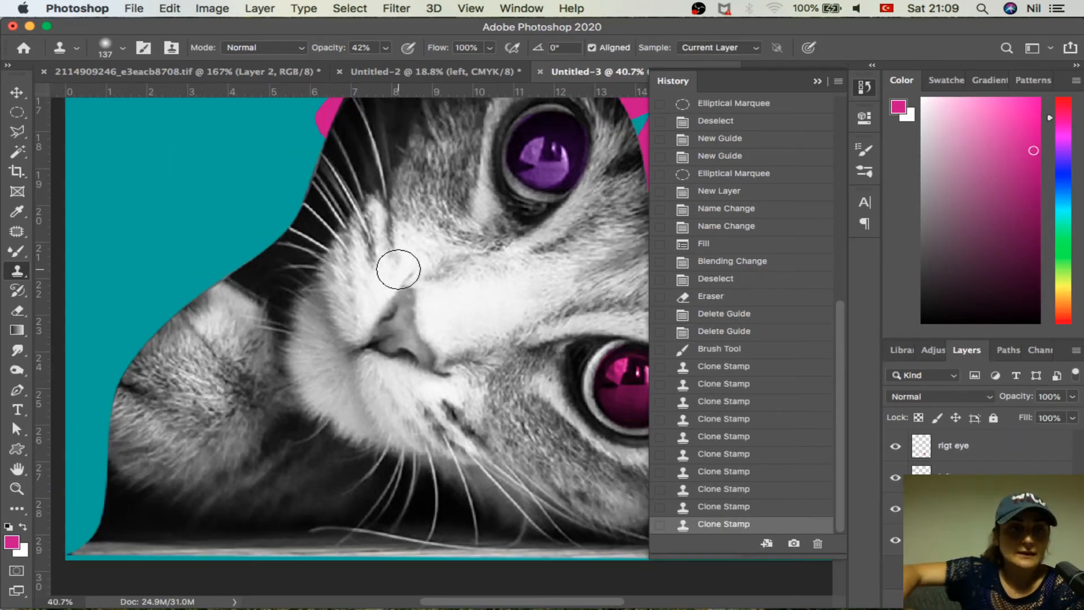
click(18, 290)
right_click(18, 290)
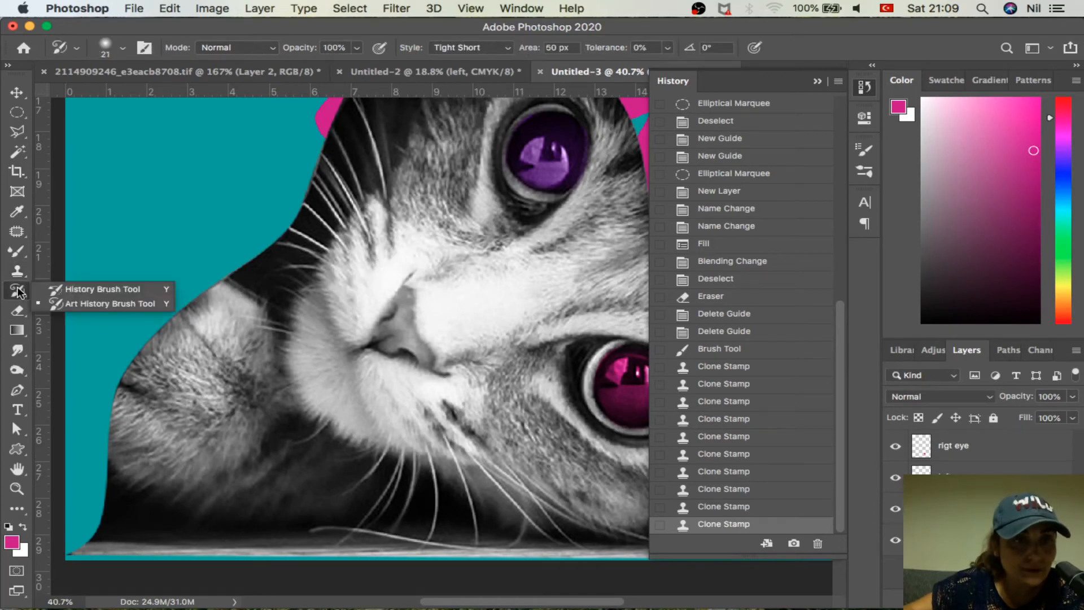
click(102, 293)
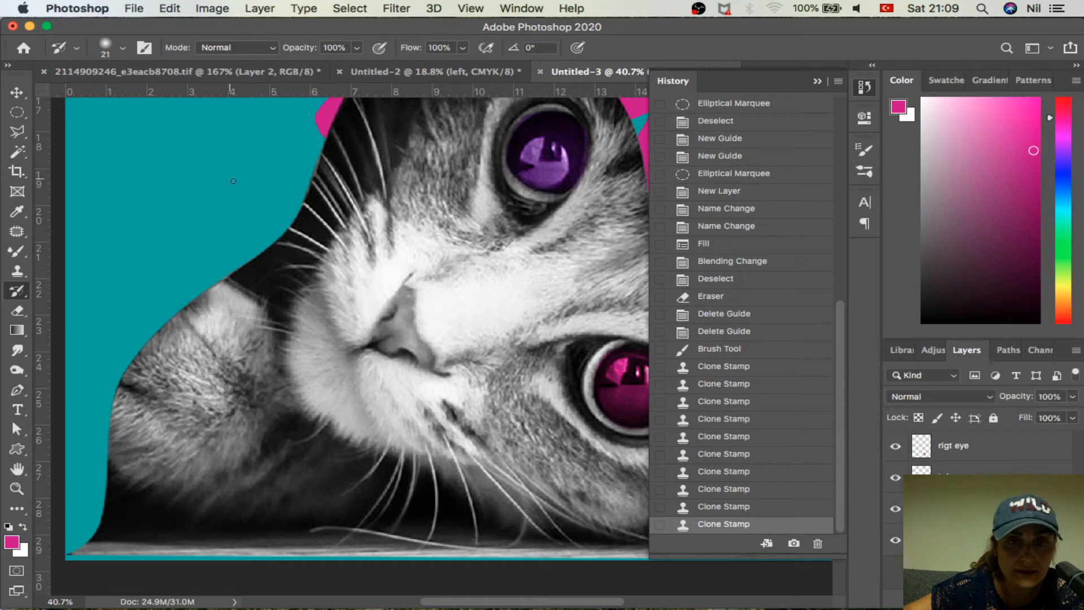
mouse_move(281, 251)
mouse_down()
mouse_move(238, 276)
mouse_move(265, 298)
mouse_move(232, 322)
mouse_up()
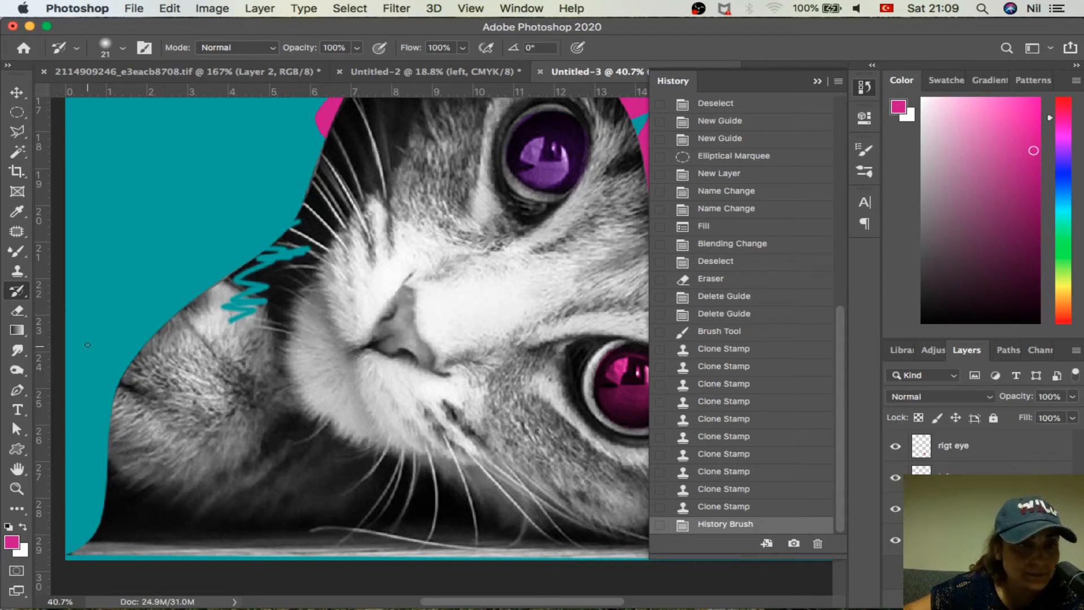
Erase broad strokes across the cat's nose and muzzle with the 79 px Eraser, and hide the teal layer.
right_click(18, 310)
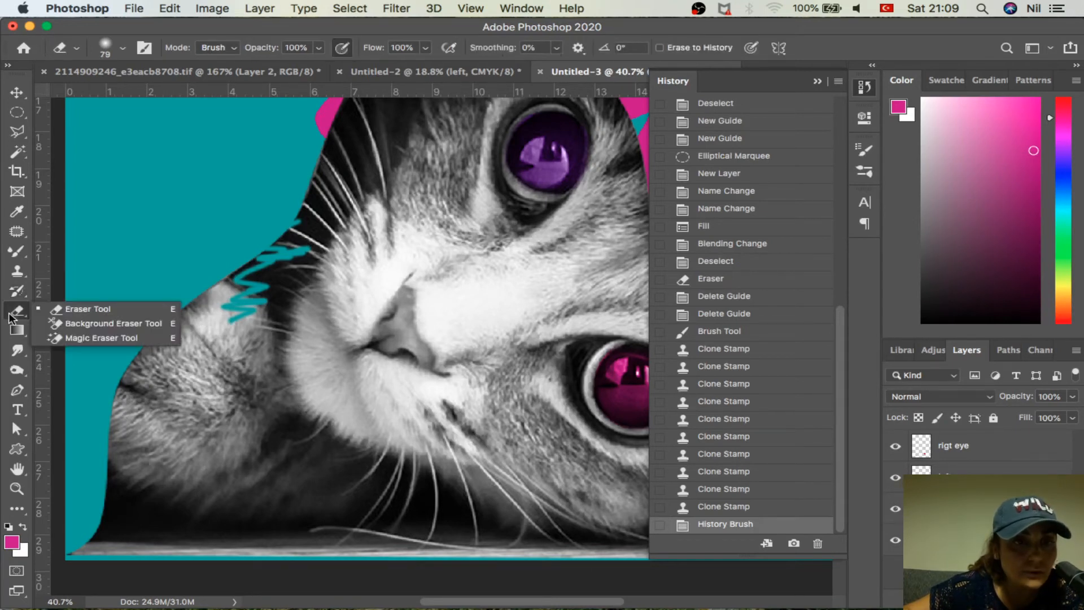
click(118, 311)
mouse_move(307, 240)
mouse_down()
mouse_move(367, 262)
mouse_move(576, 291)
mouse_move(511, 332)
mouse_move(593, 308)
mouse_move(339, 248)
mouse_move(294, 251)
mouse_up()
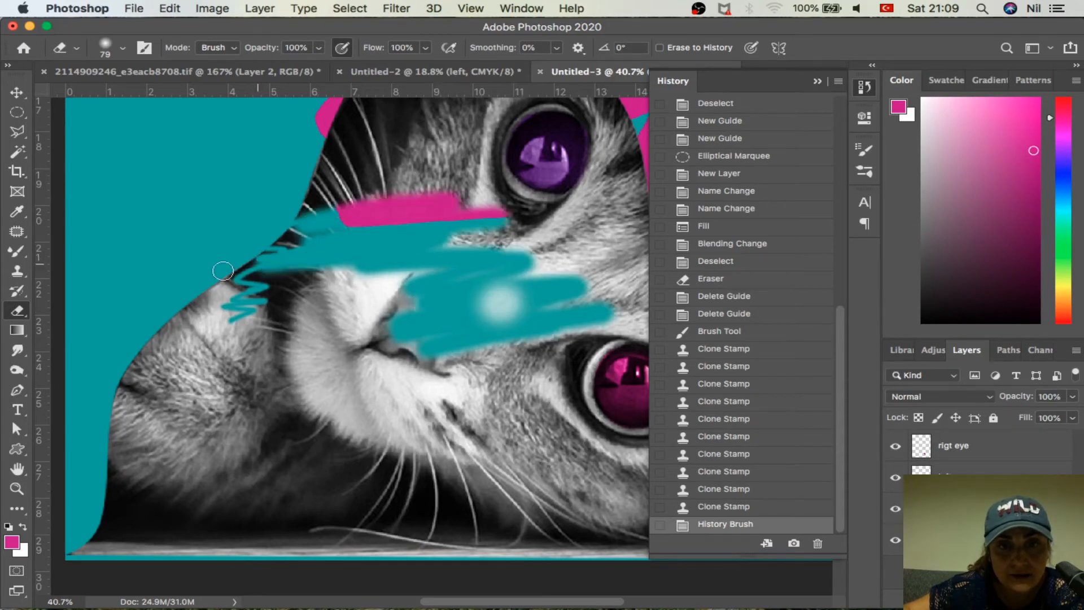
mouse_move(153, 299)
mouse_down()
mouse_move(328, 311)
mouse_move(291, 430)
mouse_move(357, 453)
mouse_up()
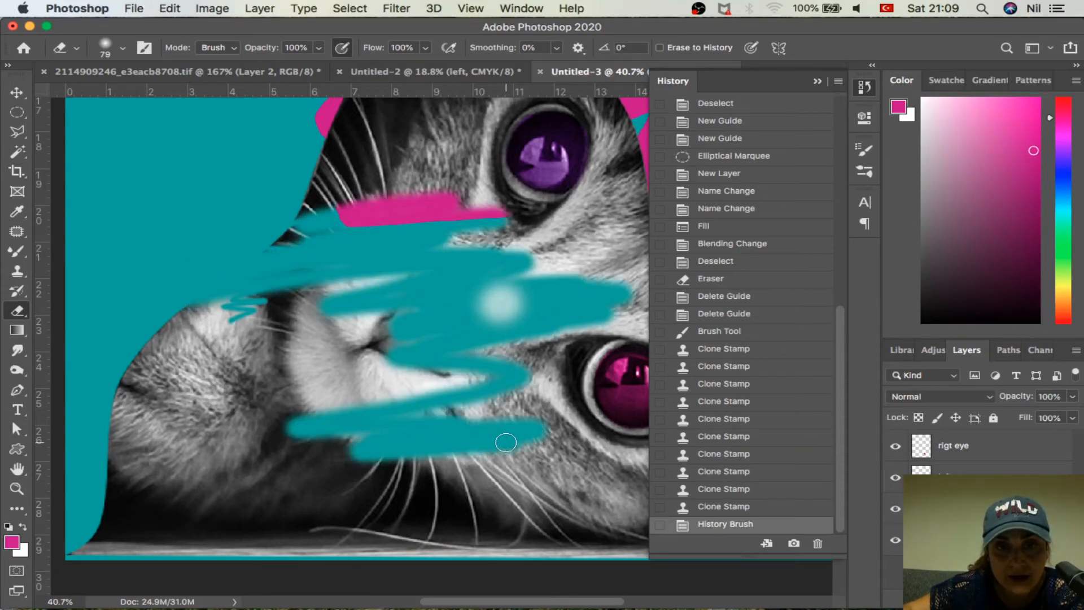
click(894, 541)
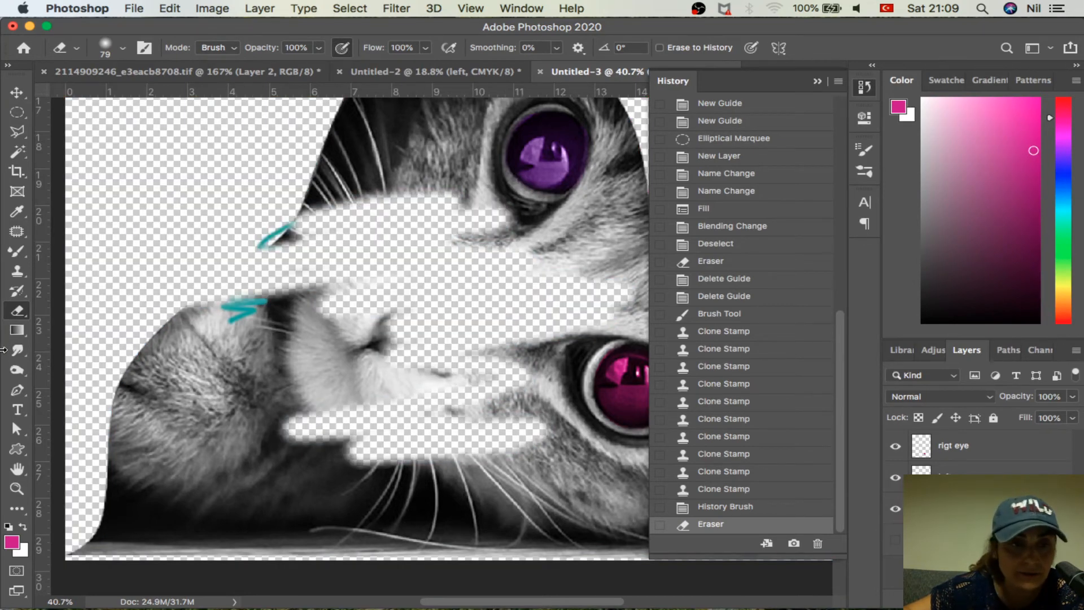
Activate the Gradient tool and revert the history to the second Delete Guide state before the Brush Tool entry.
click(17, 329)
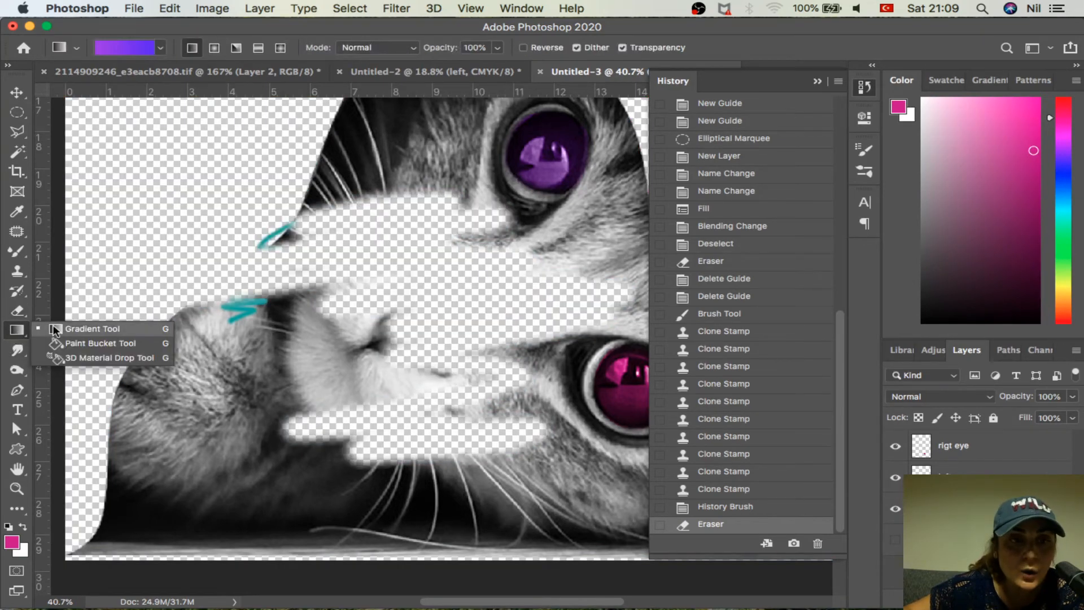
click(69, 332)
click(734, 212)
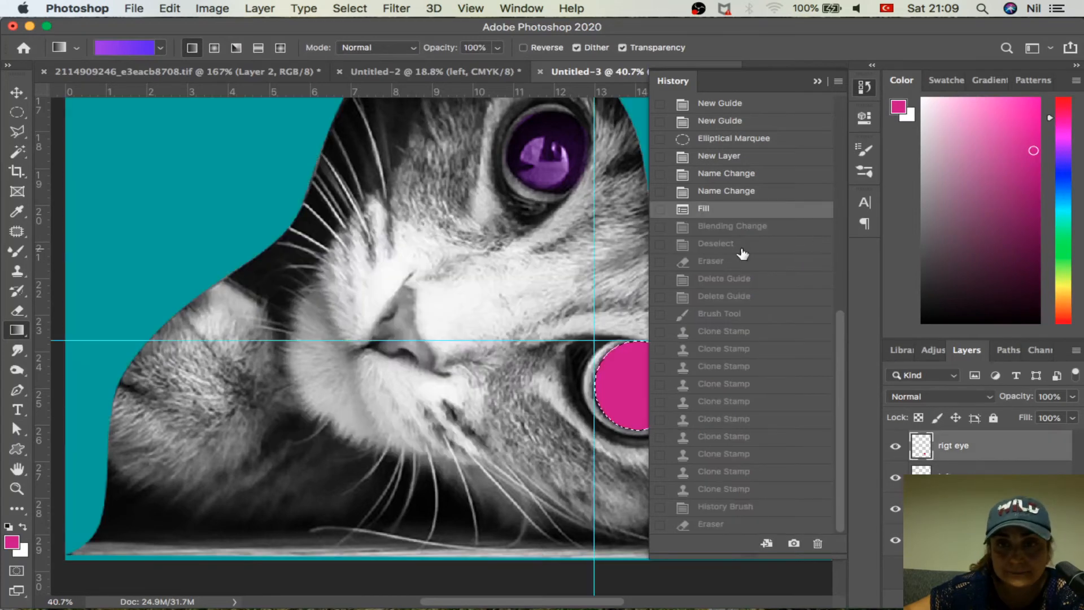
click(733, 296)
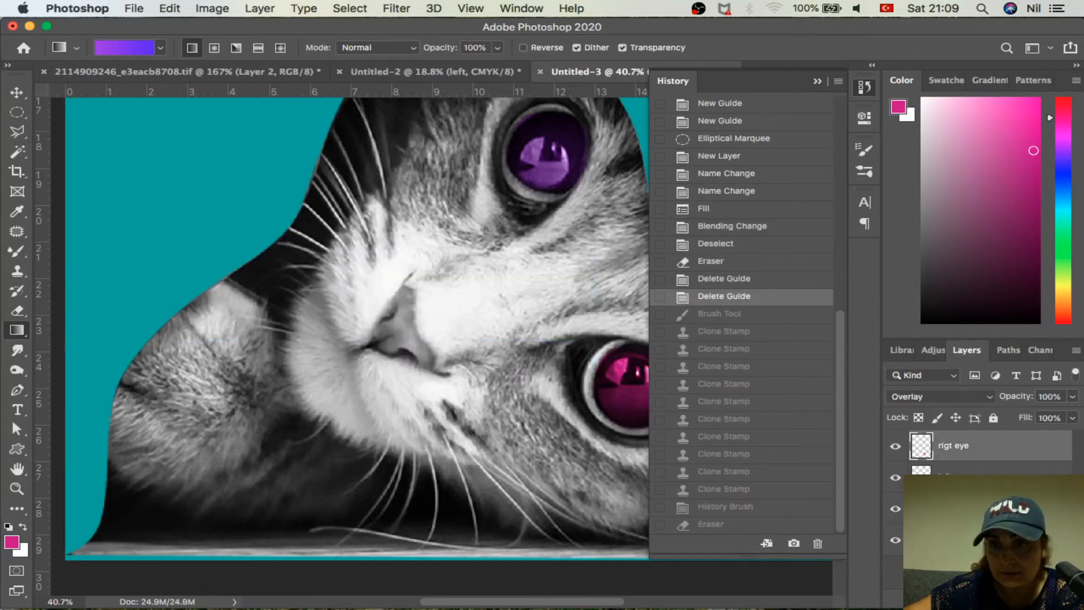
Add a new empty layer to the poster.
key(super+0)
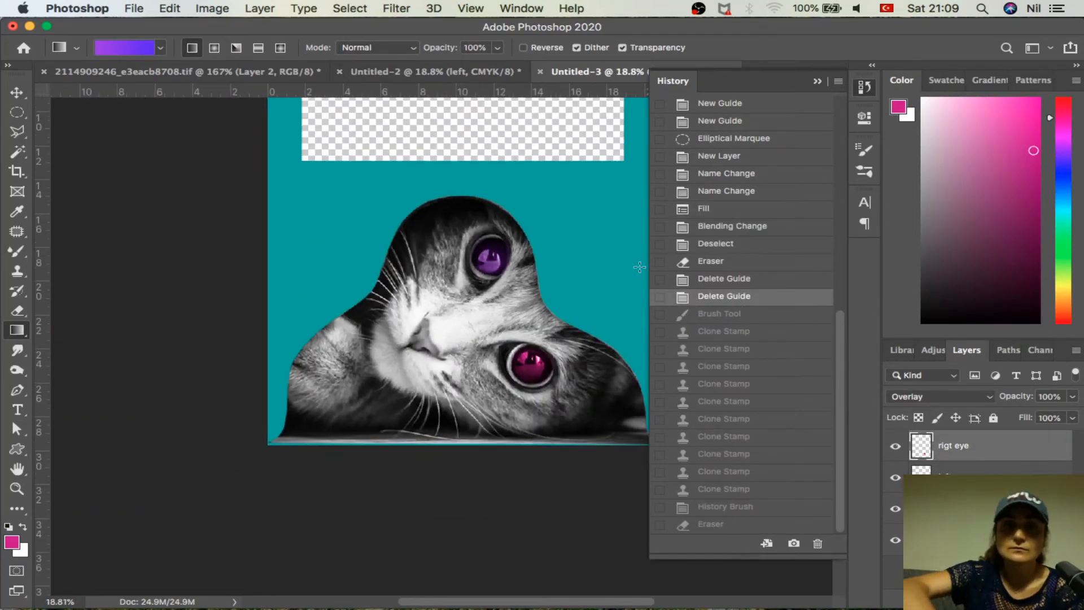
key(super+minus)
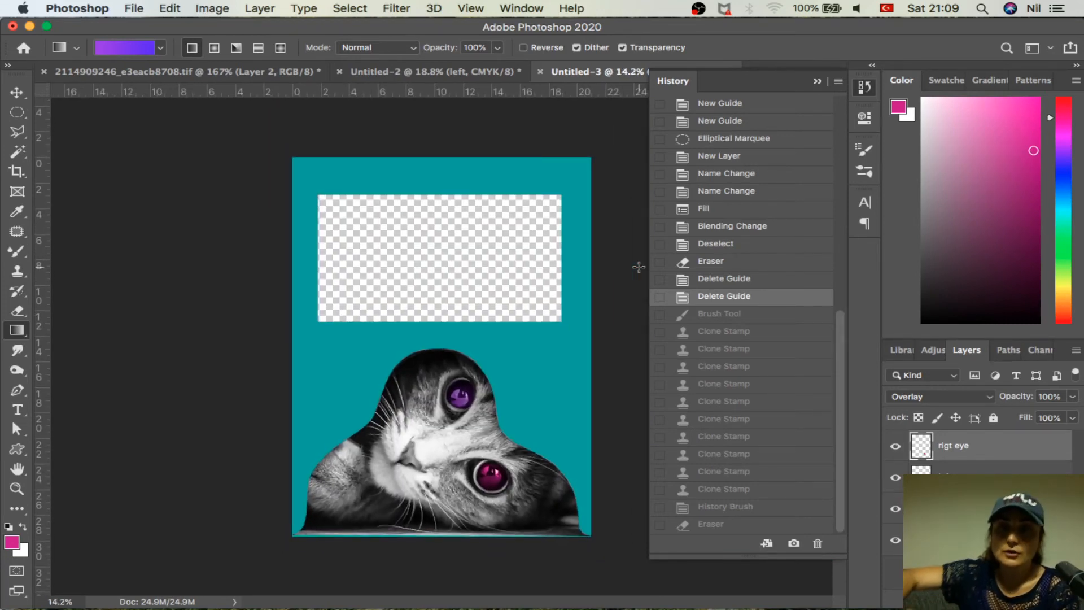
key(super+shift+alt+n)
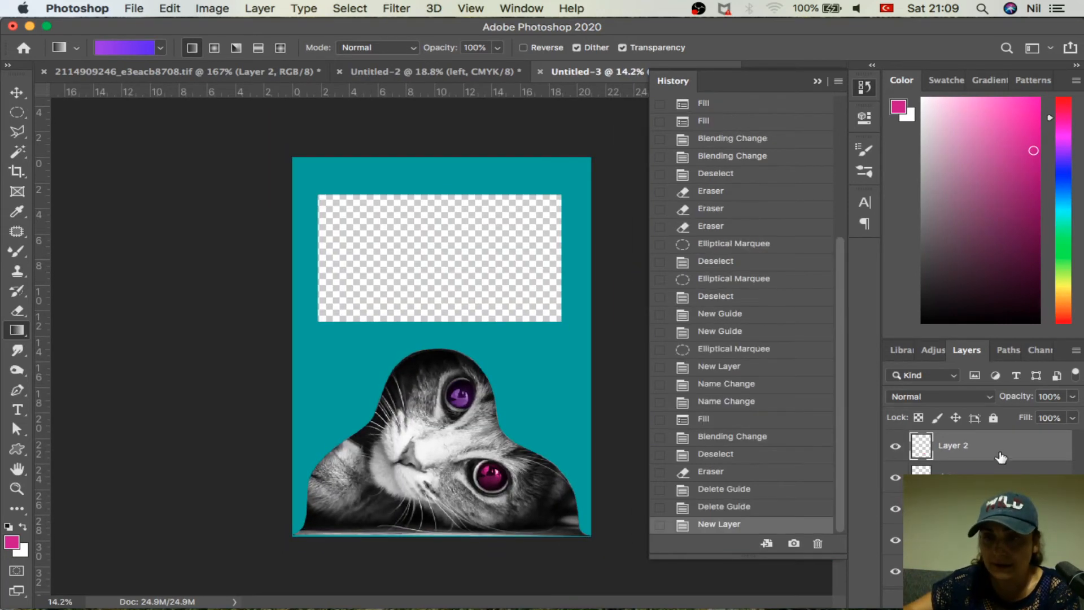
Try pink and white fills on the new layer beneath the teal one, and revert the history to its New Layer state.
key(super+[)
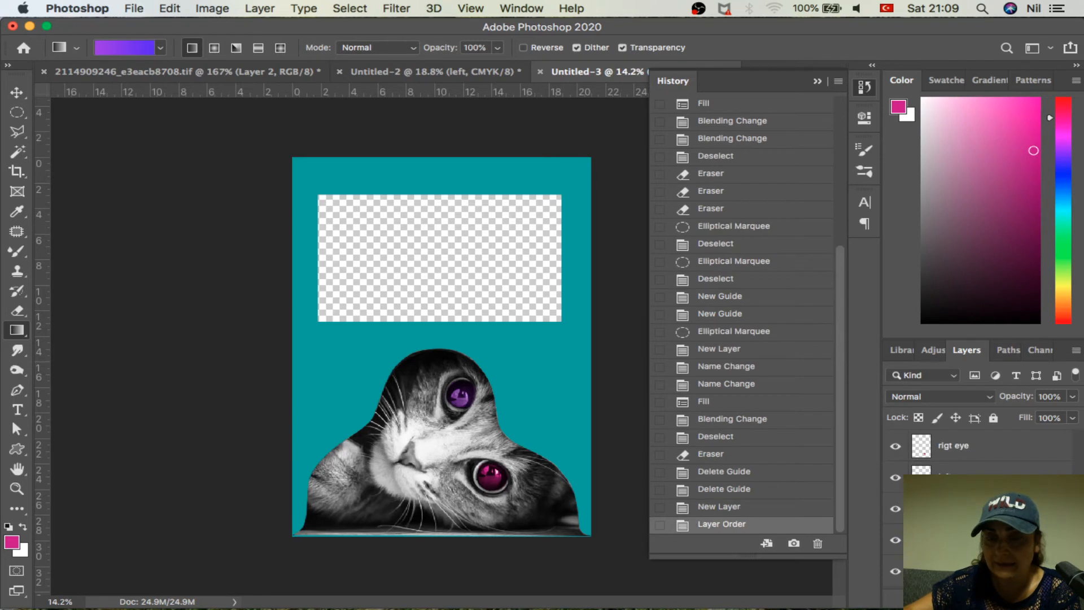
key(alt+BackSpace)
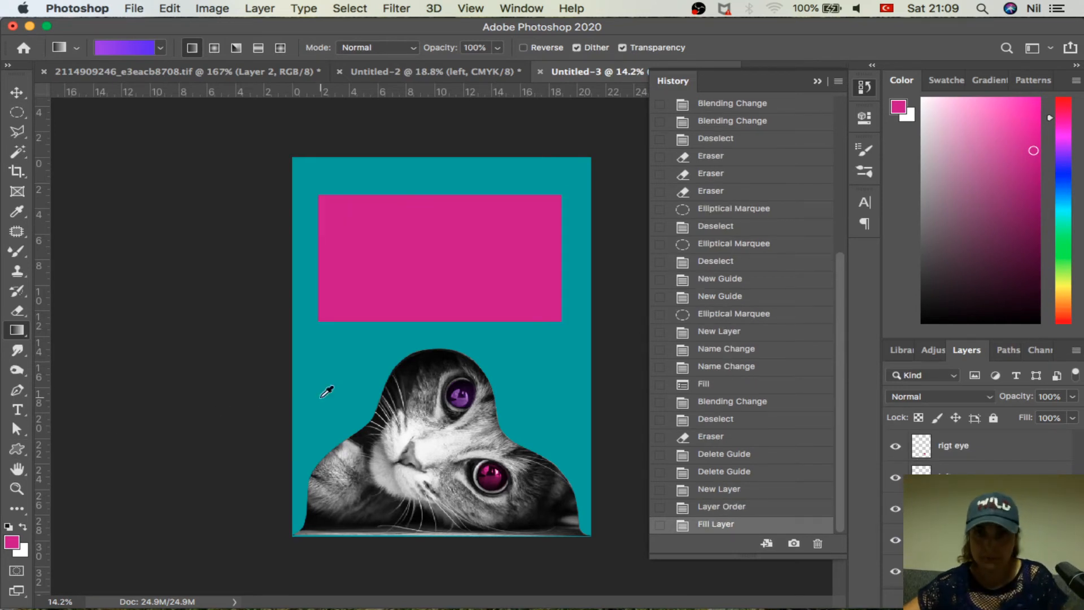
key(super+BackSpace)
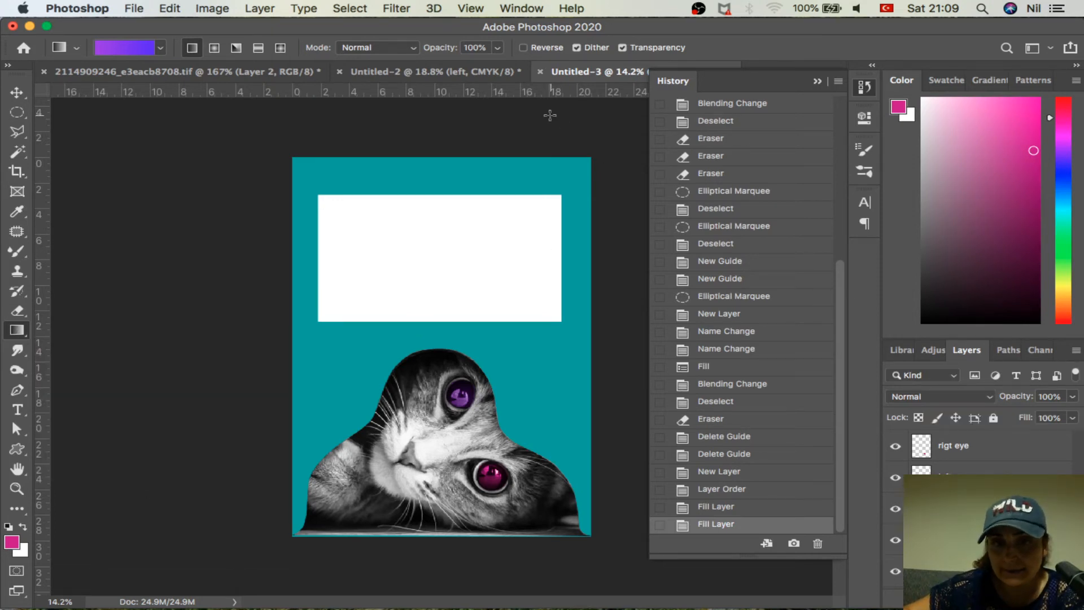
click(741, 505)
click(742, 474)
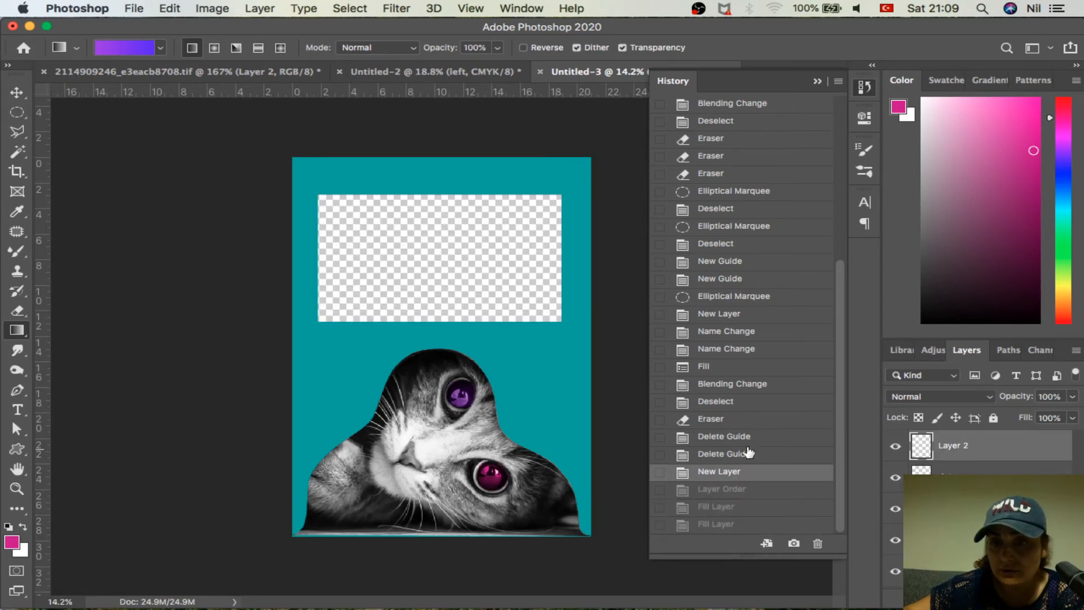
Move the new empty layer beneath the teal poster layer and hide the teal layer.
drag(979, 442, 983, 584)
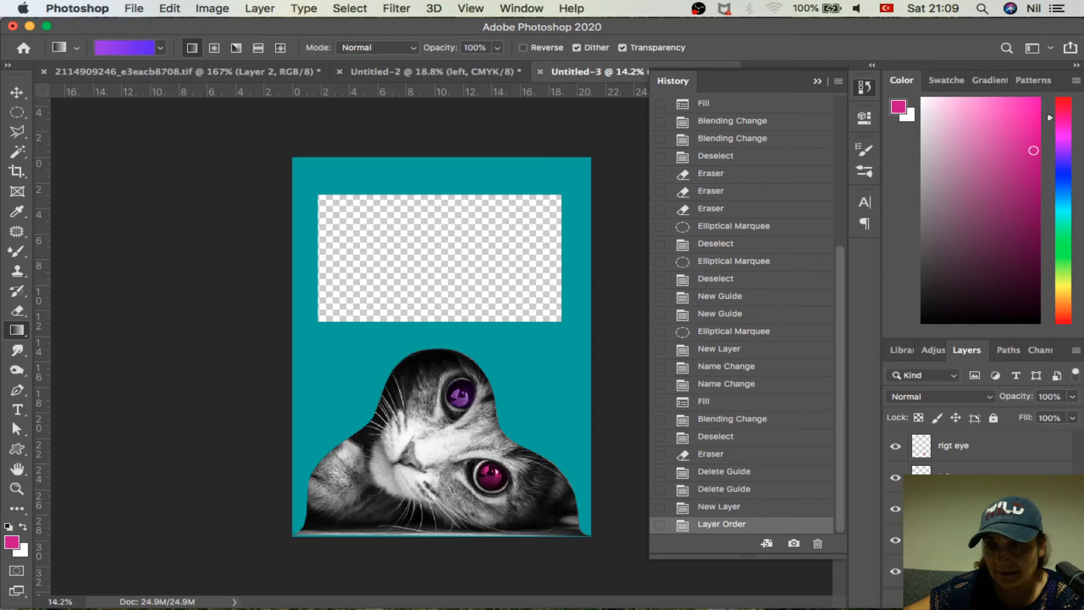
click(895, 541)
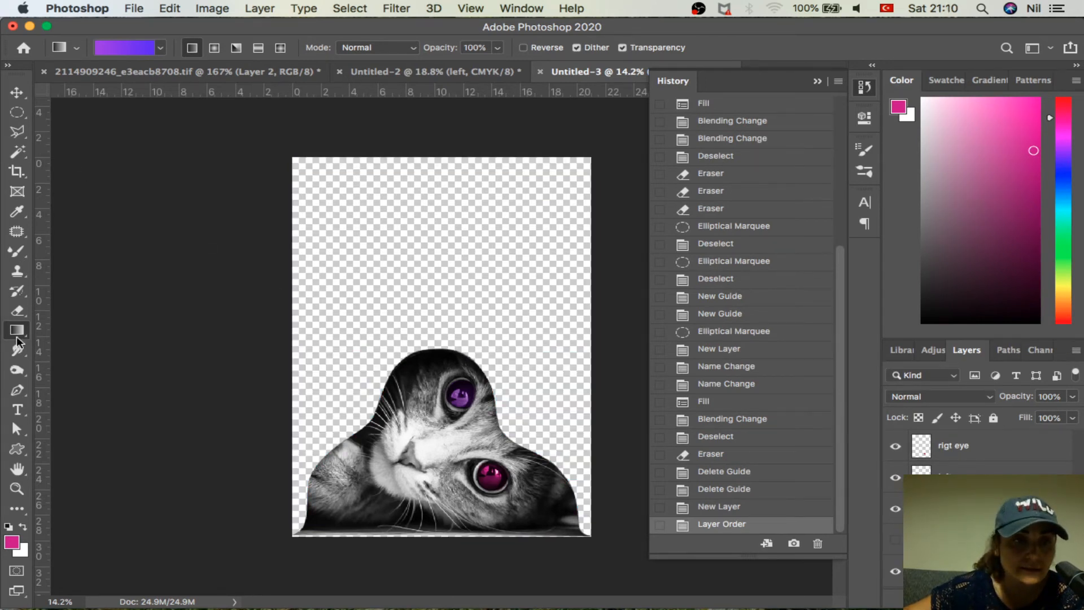
Draw a diagonal gradient across the new layer with the pink-to-transparent preset from the Basics group.
click(160, 49)
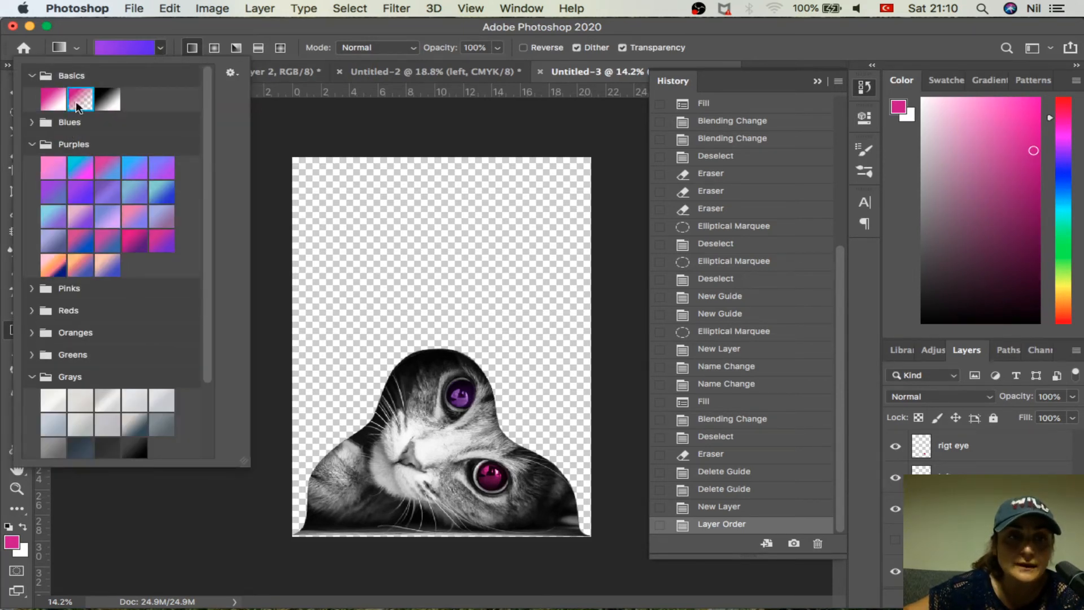
scroll(76, 100, down, 3)
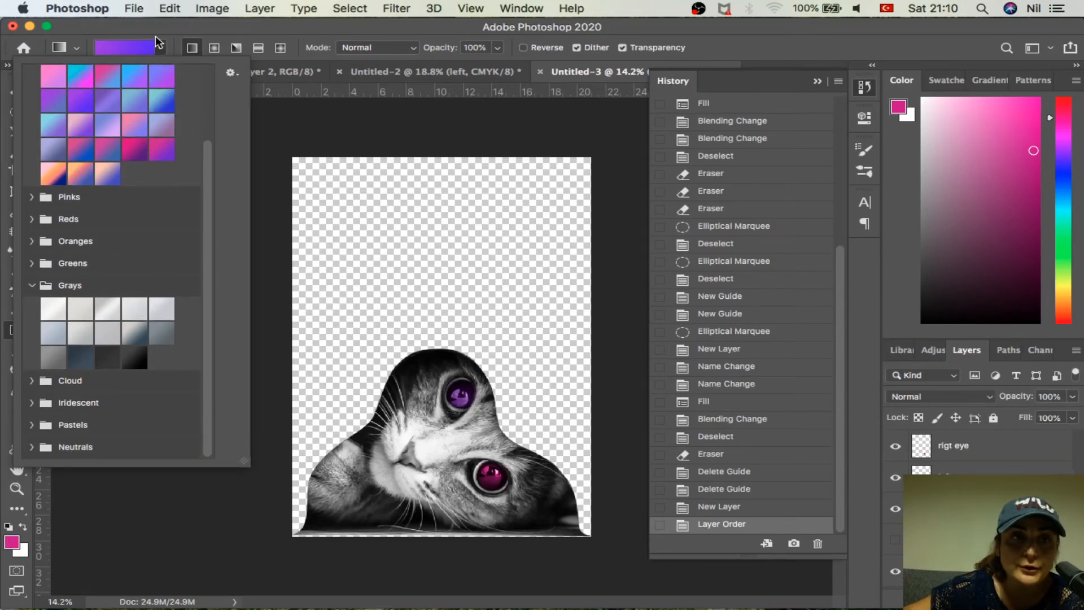
scroll(229, 119, up, 1)
scroll(209, 151, up, 3)
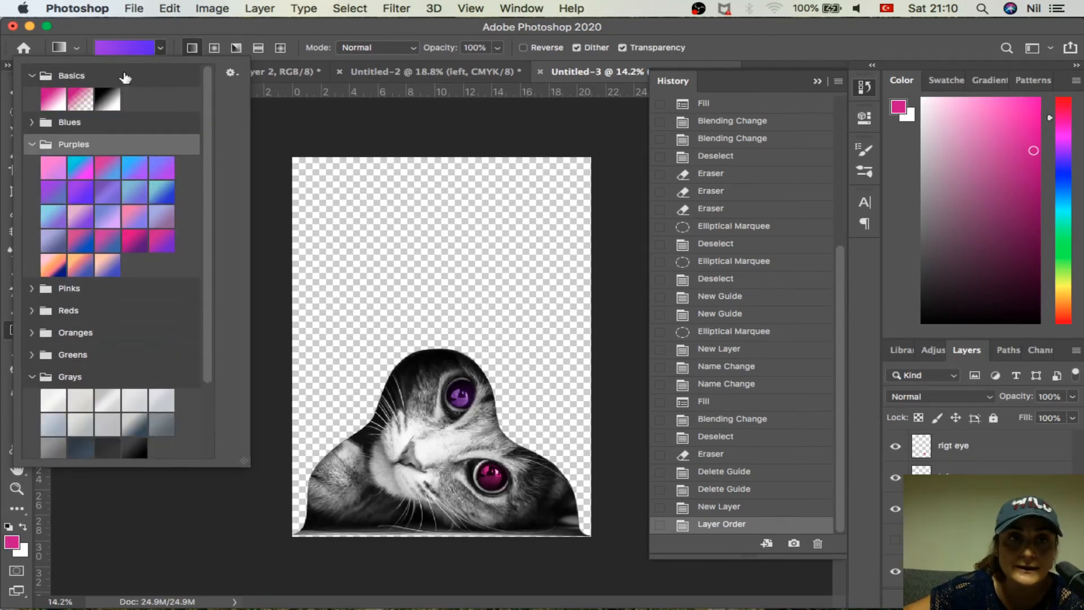
click(90, 101)
click(340, 268)
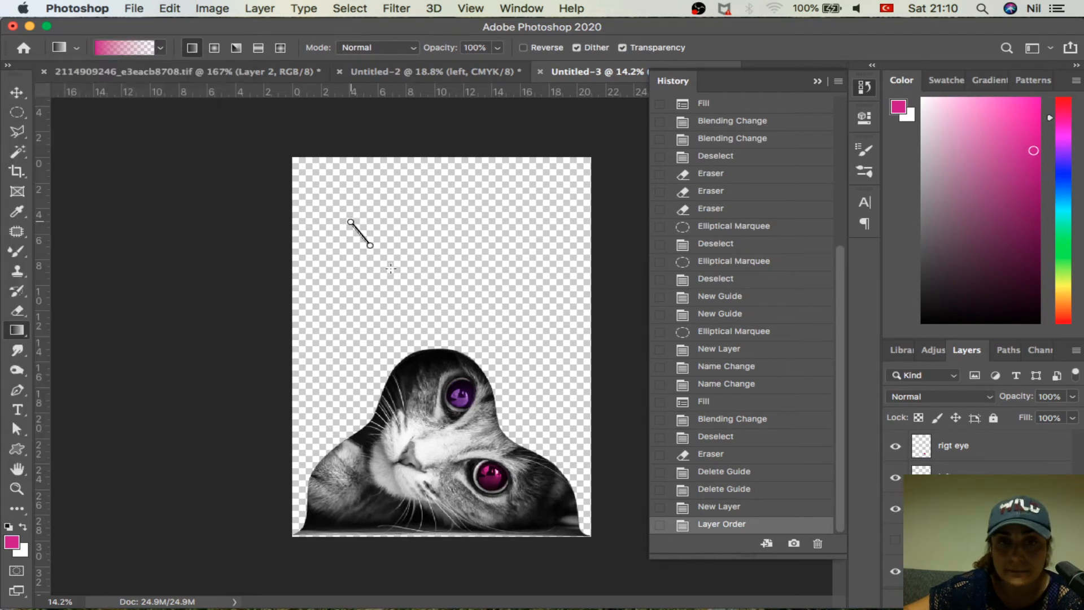
drag(355, 226, 525, 436)
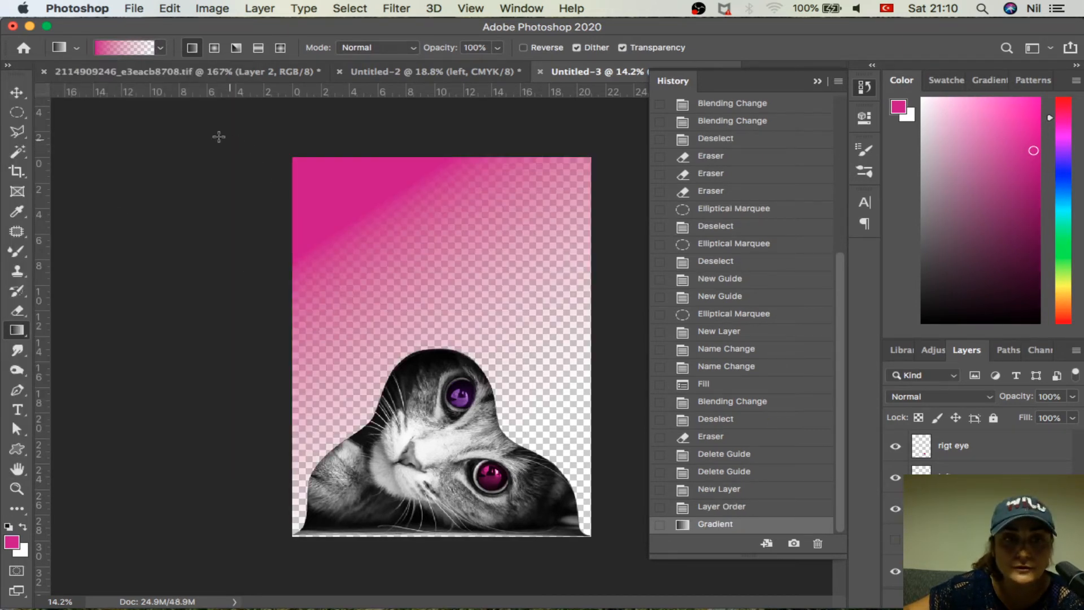
Reset the colors to black and white and draw a diagonal gradient on the layer with the black-to-white Basics preset.
click(160, 48)
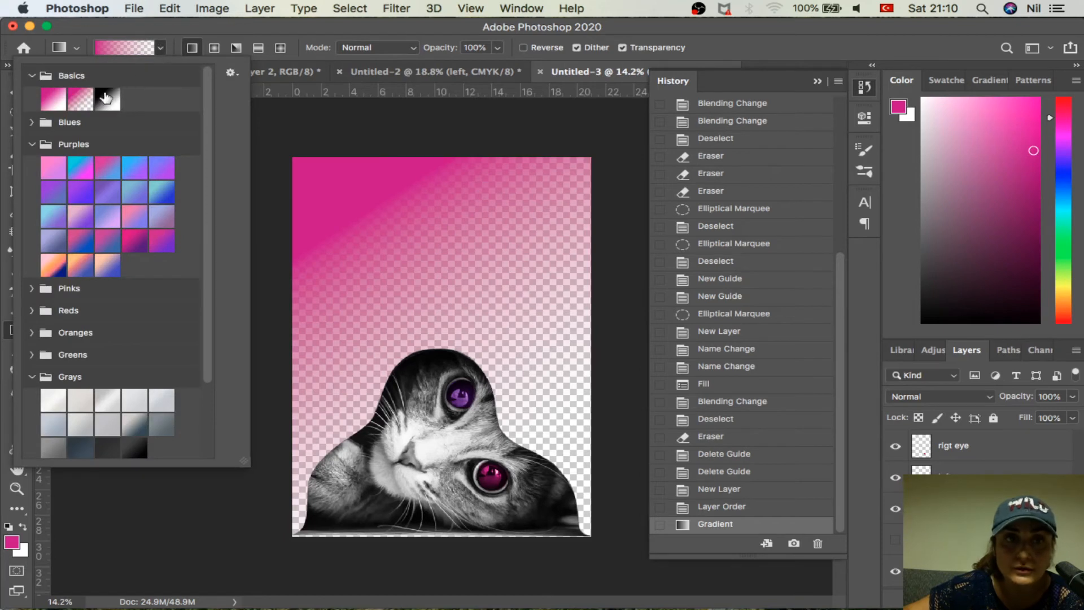
click(114, 109)
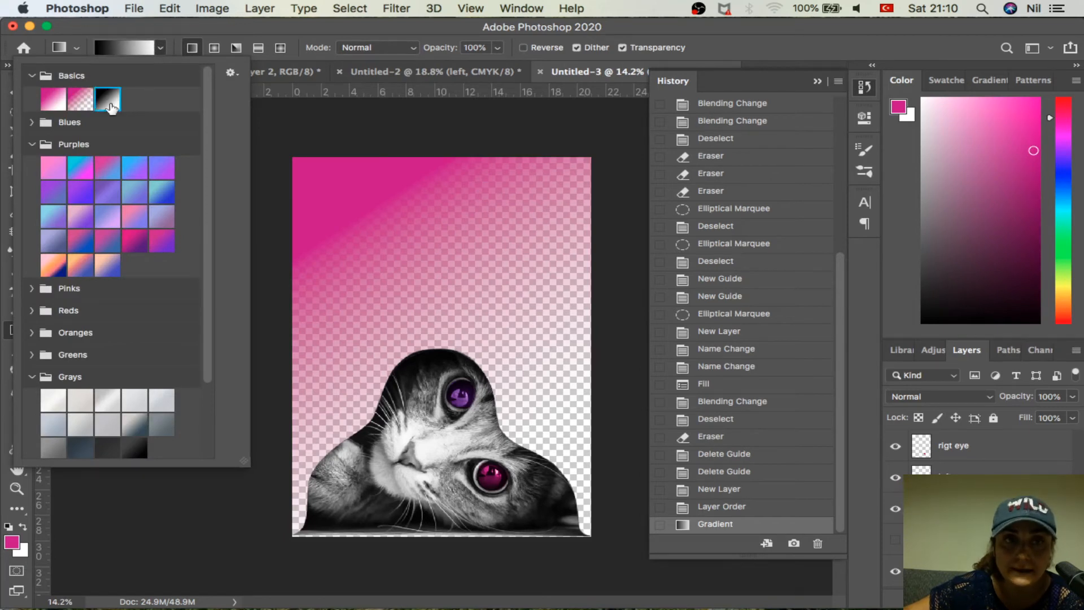
click(9, 529)
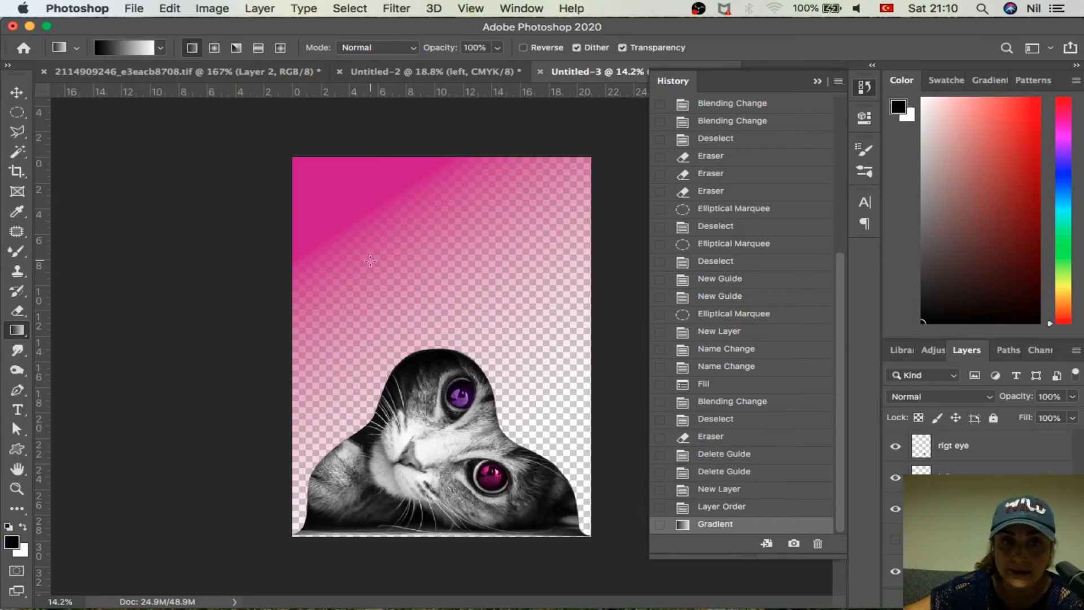
drag(370, 260, 485, 415)
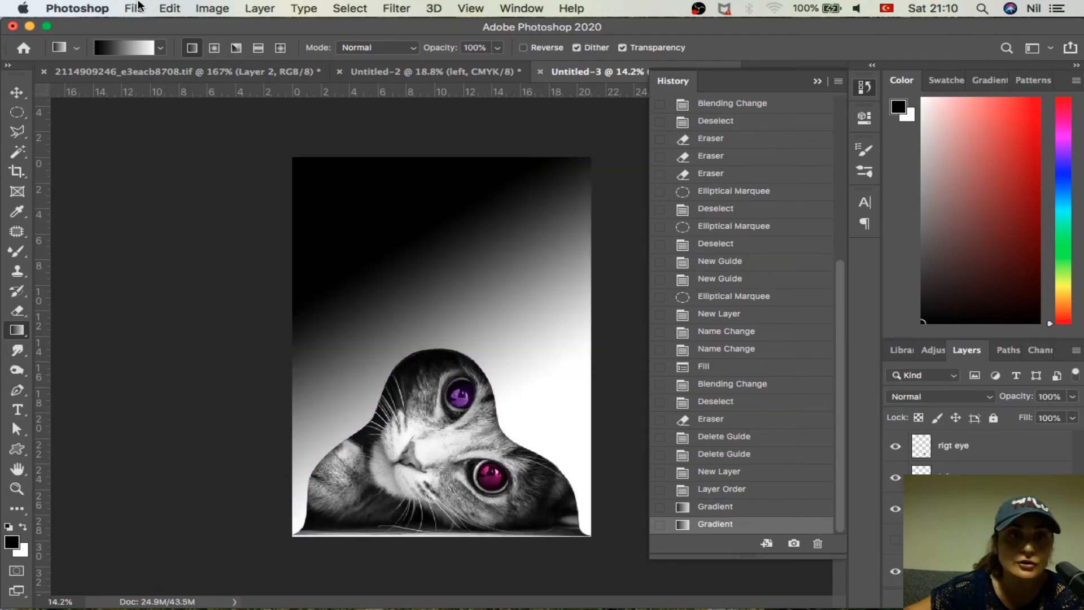
Draw a diagonal gradient across the whole layer with the pale gray-to-pink preset from the Pinks group.
click(161, 48)
click(31, 123)
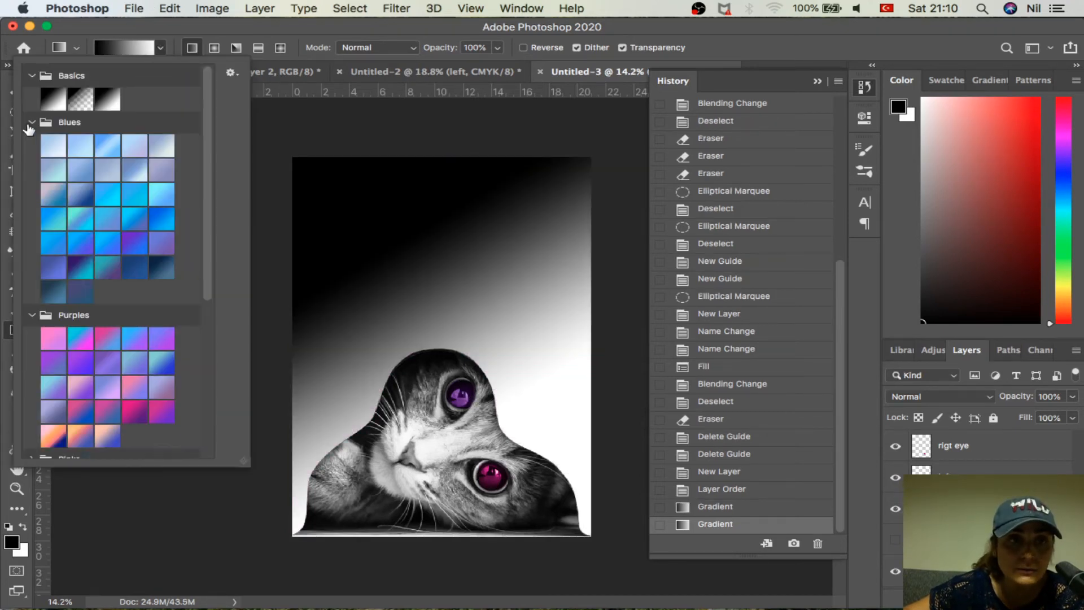
click(32, 315)
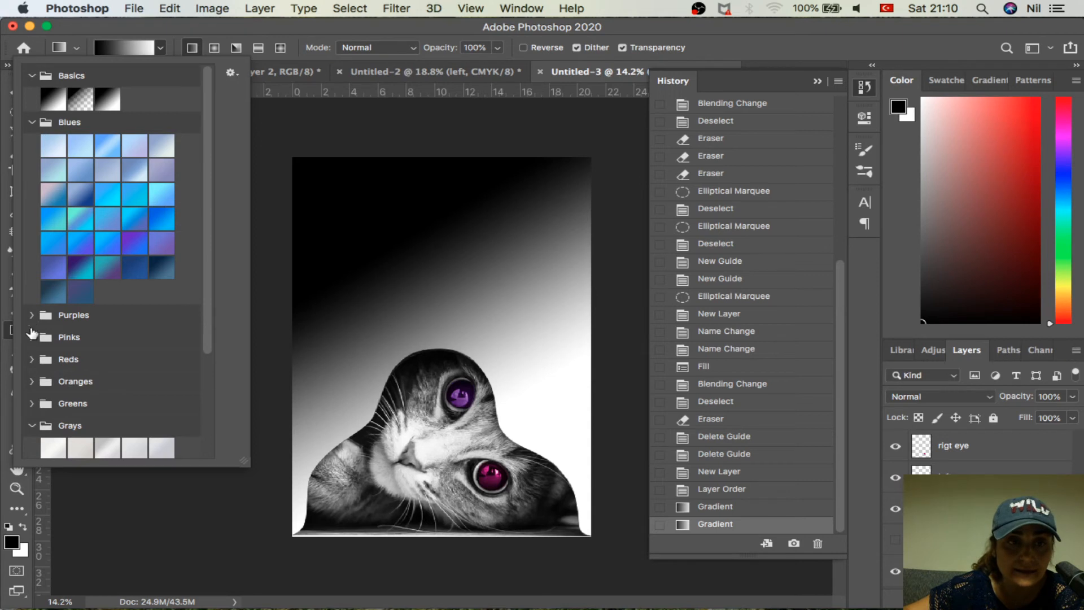
click(31, 337)
click(80, 363)
drag(333, 178, 533, 444)
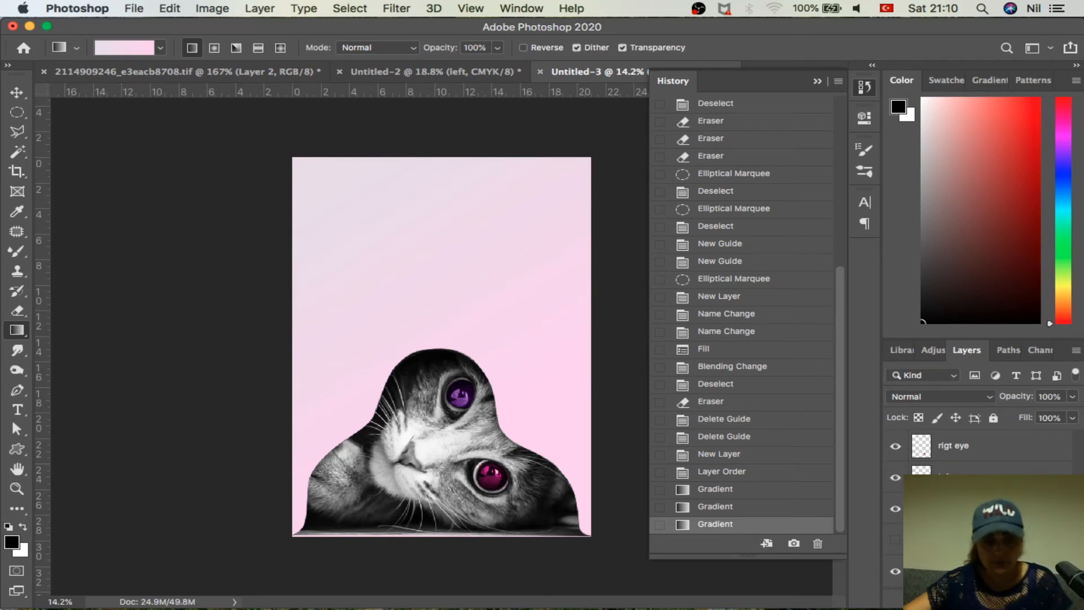
Fill the layer behind the poster with the black foreground color and show the teal layer again.
key(alt+BackSpace)
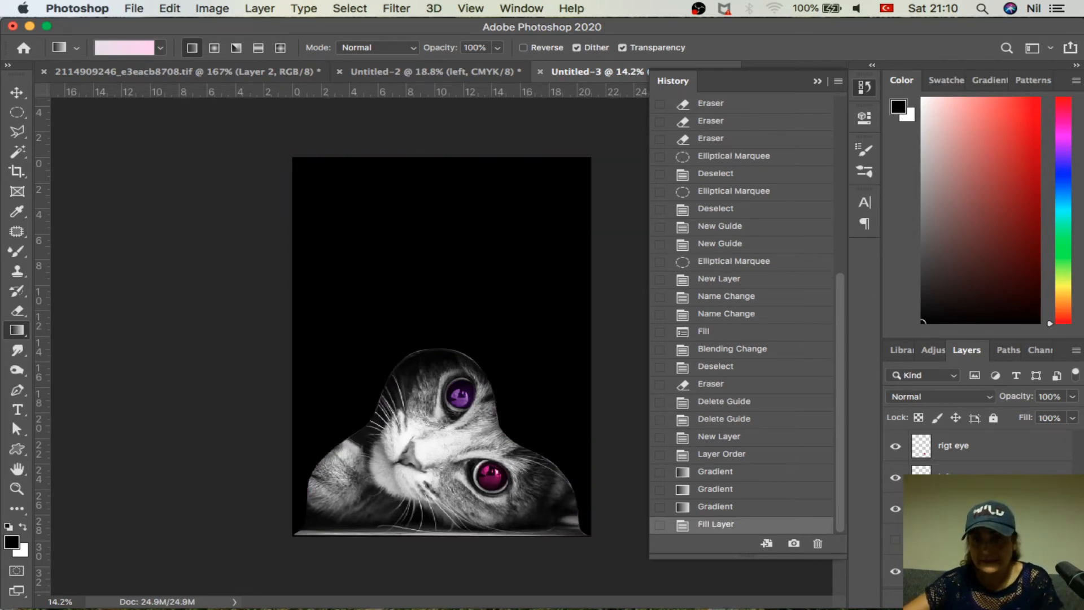
click(894, 544)
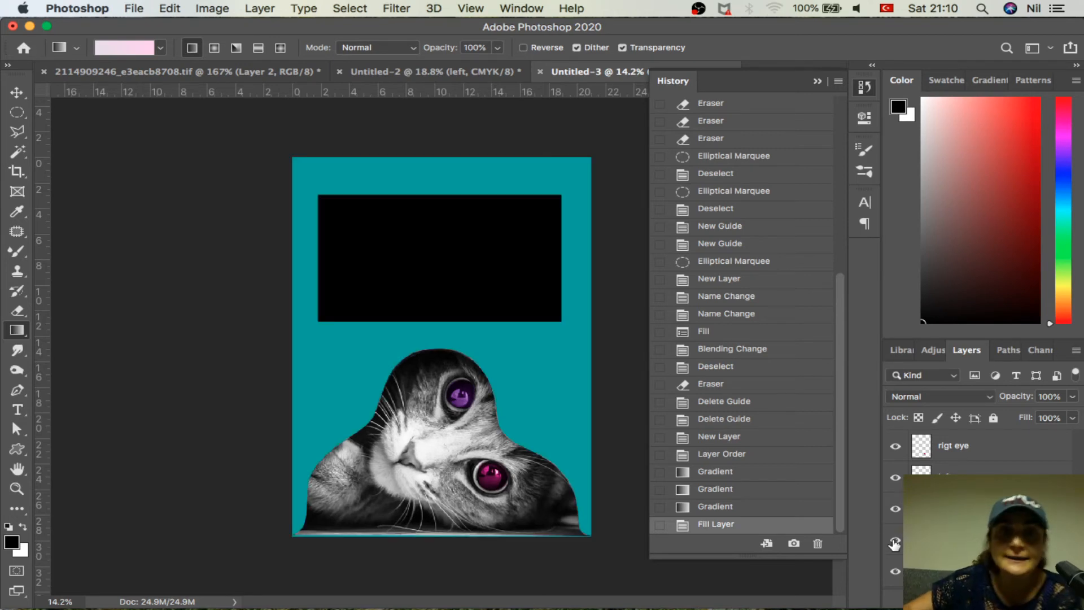
Blur the cheek fur between the cat's whiskers and the pink eye with the Blur tool.
click(17, 351)
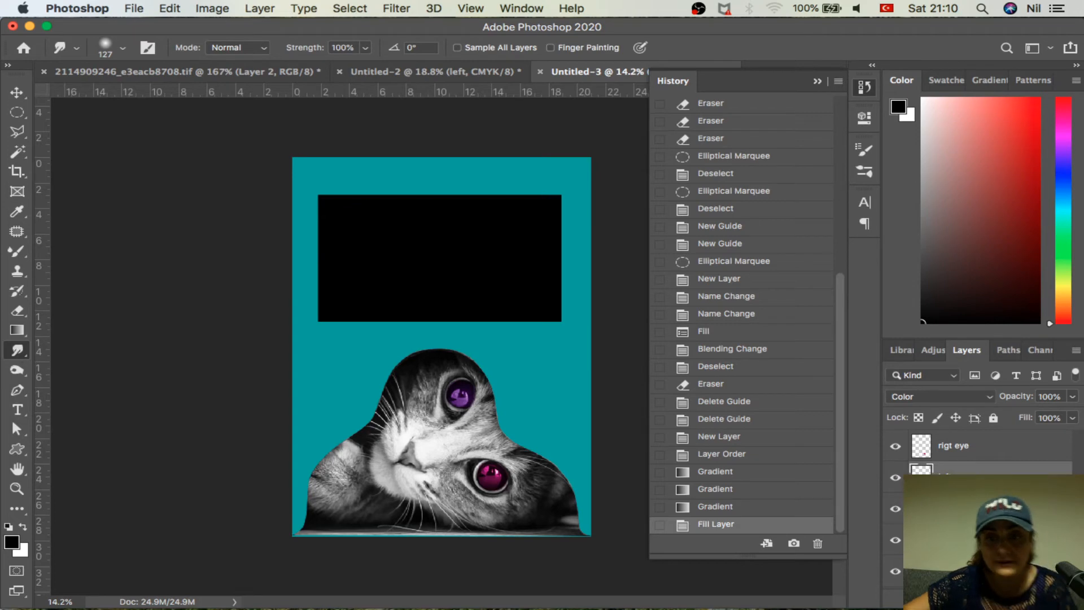
scroll(510, 405, up, 5)
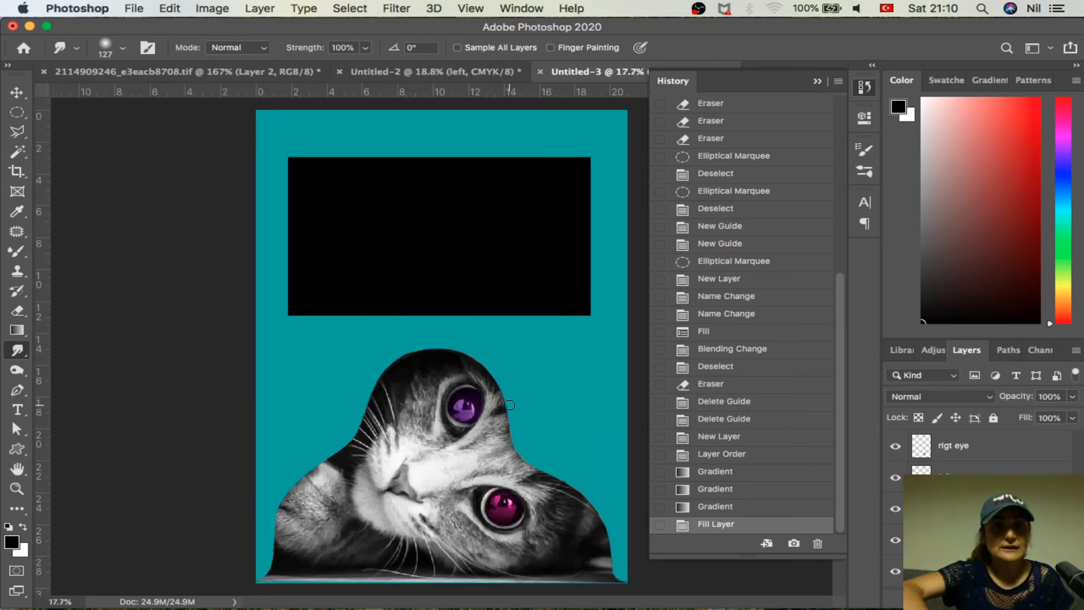
scroll(509, 405, down, 10)
scroll(509, 405, up, 2)
scroll(509, 404, up, 5)
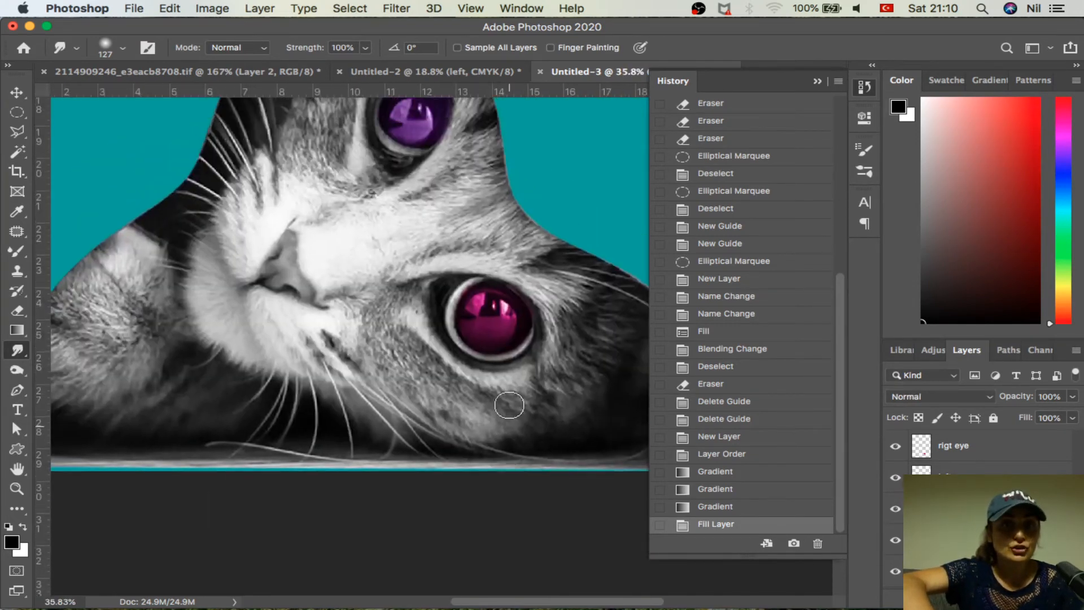
right_click(24, 350)
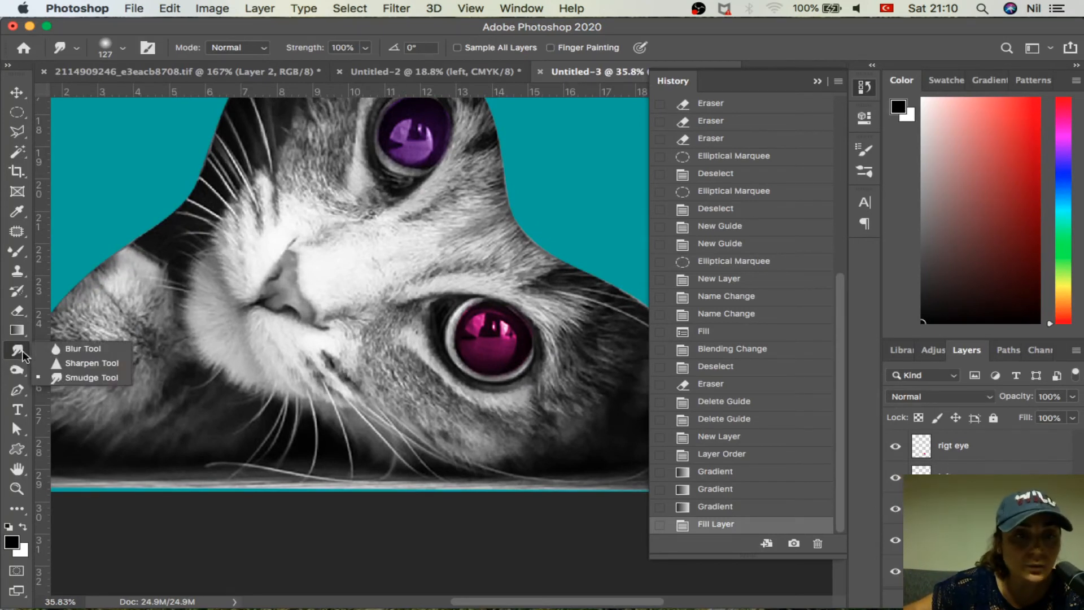
click(58, 350)
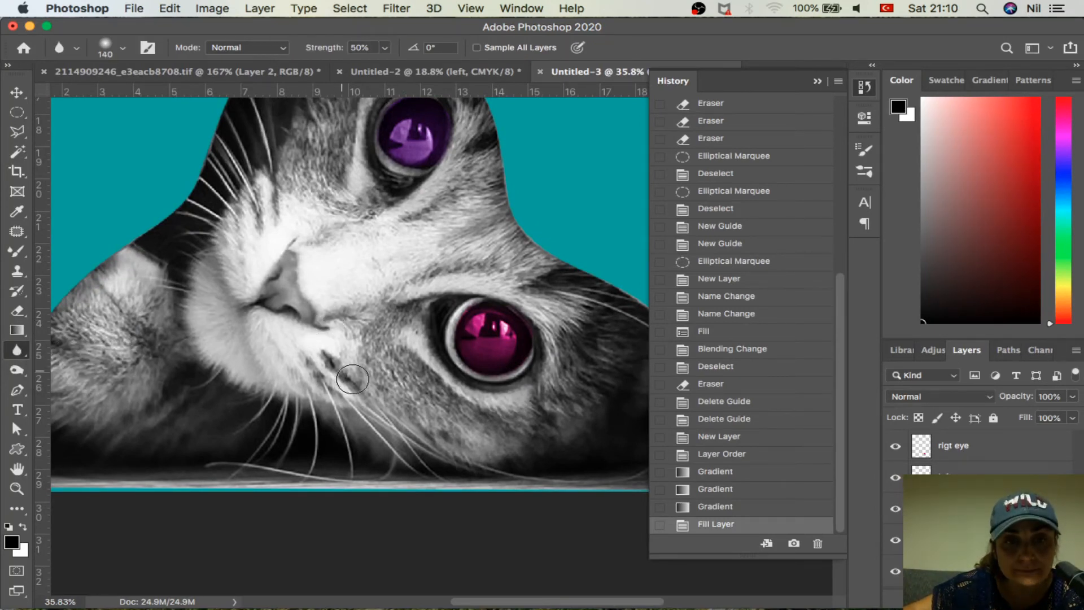
drag(353, 379, 382, 360)
Sharpen the cheek fur beside the pink eye, and smudge from the nose down across the sharpened patch.
right_click(15, 354)
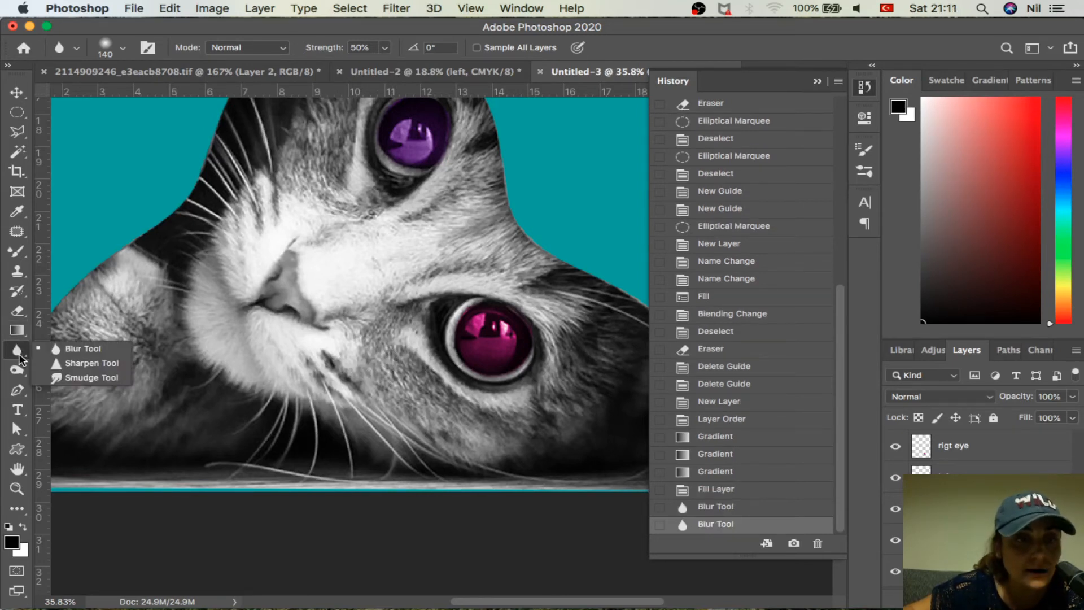
click(73, 361)
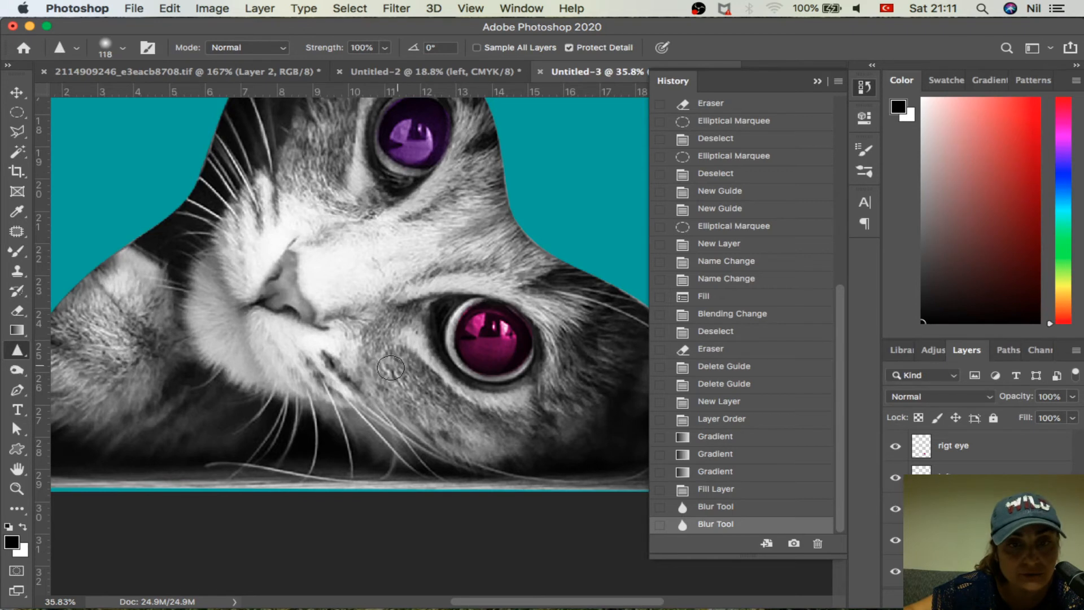
mouse_move(390, 368)
mouse_down()
mouse_move(422, 352)
mouse_move(410, 366)
mouse_move(433, 369)
mouse_move(370, 379)
mouse_move(366, 389)
mouse_move(412, 408)
mouse_move(357, 392)
mouse_move(338, 356)
mouse_move(402, 360)
mouse_up()
drag(13, 354, 70, 377)
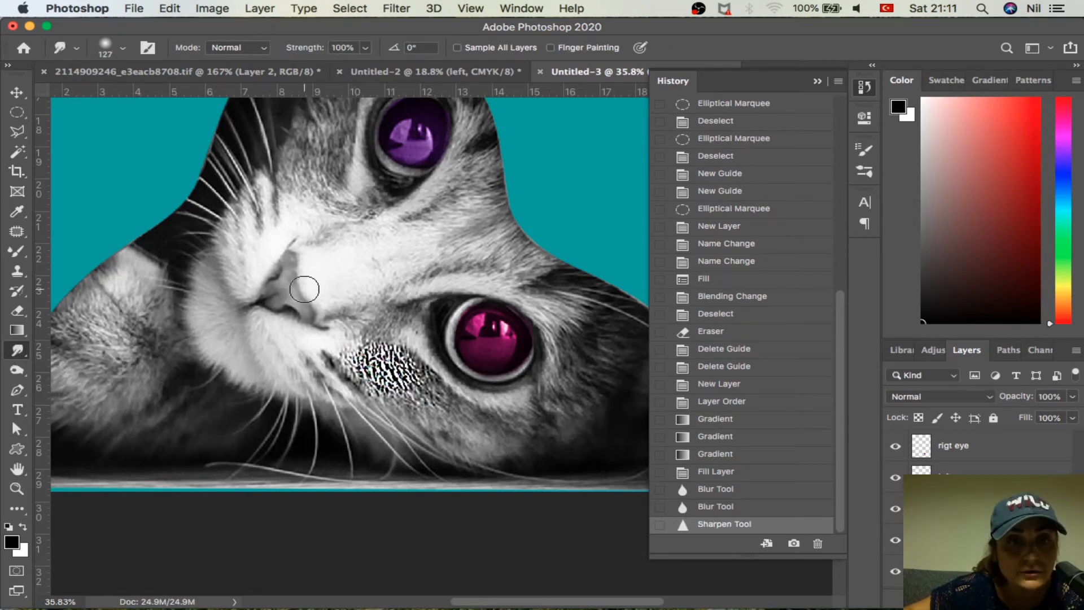
mouse_move(323, 264)
mouse_down()
mouse_move(380, 318)
mouse_move(402, 389)
mouse_up()
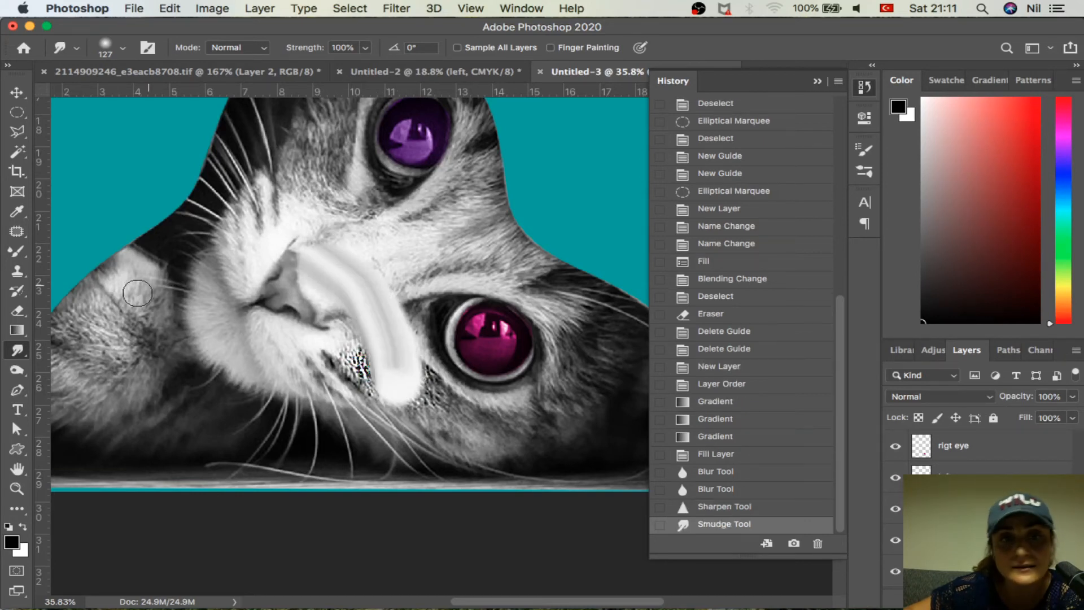
Lighten the fur between the two eyes with the Dodge tool and darken the fur above the nose with the Burn tool.
click(17, 370)
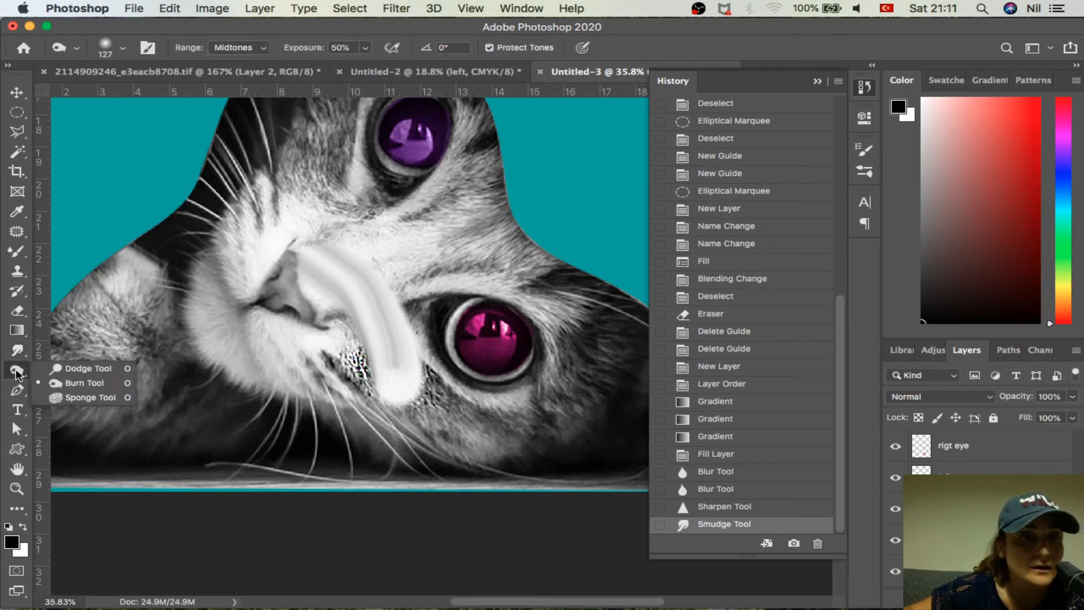
click(80, 368)
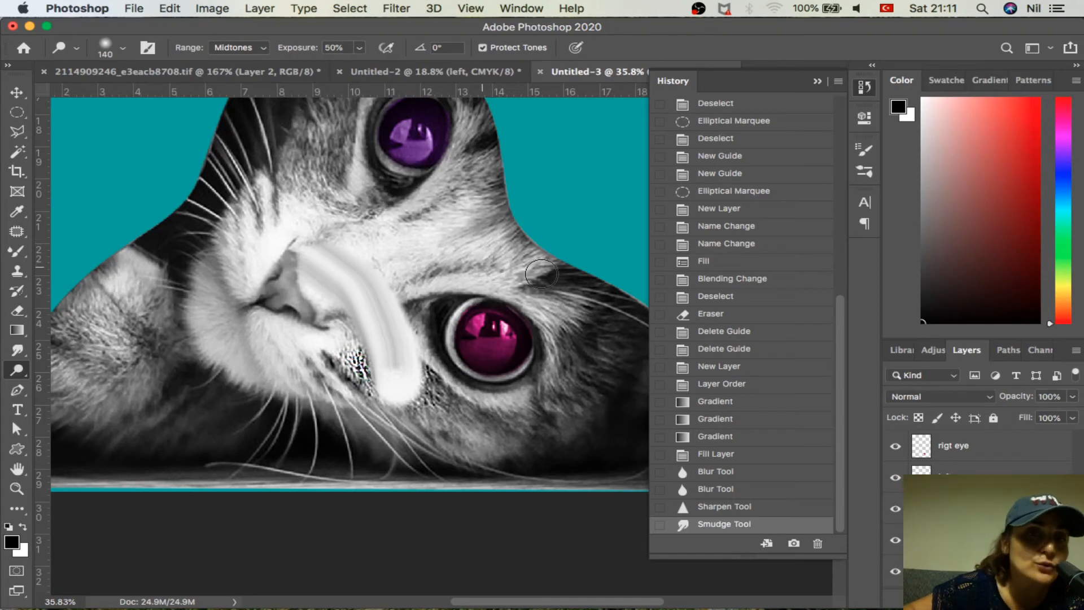
mouse_move(575, 302)
mouse_down()
mouse_move(451, 158)
mouse_move(458, 144)
mouse_move(451, 176)
mouse_up()
right_click(17, 371)
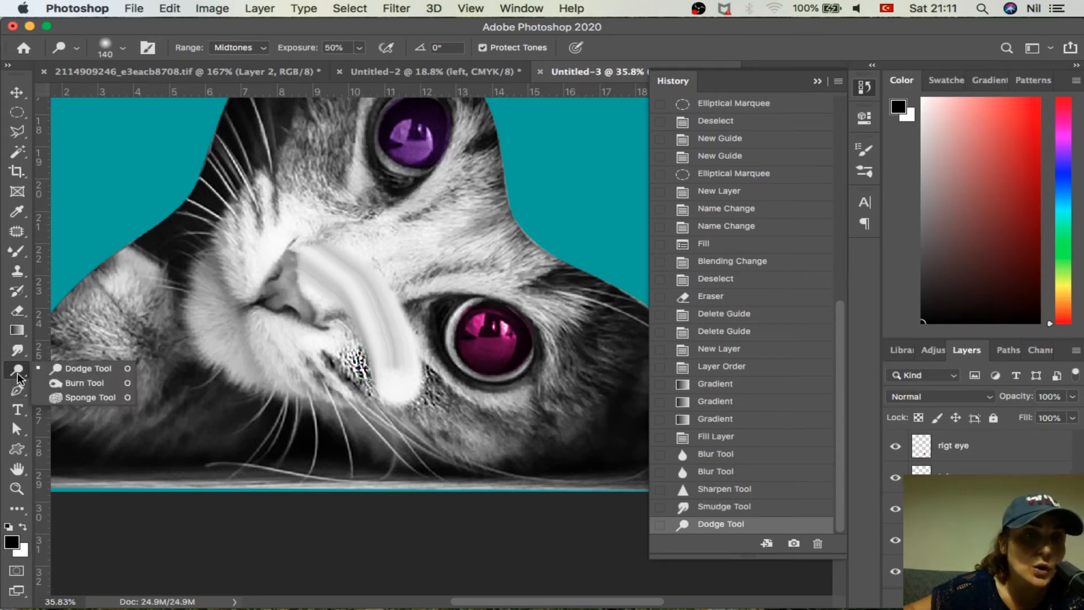
click(62, 388)
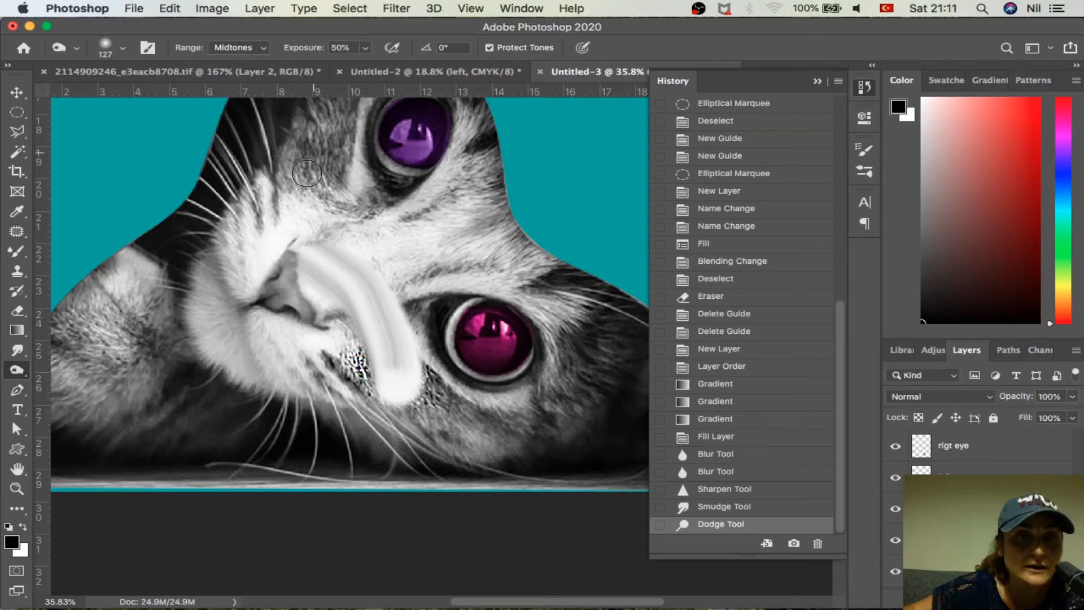
mouse_move(305, 219)
mouse_down()
mouse_move(317, 166)
mouse_move(300, 184)
mouse_move(308, 158)
mouse_move(277, 189)
mouse_up()
Desaturate the fur on the cat's muzzle and between the eyes with the Sponge tool, setting the foreground color to red #b41313 between strokes.
right_click(18, 375)
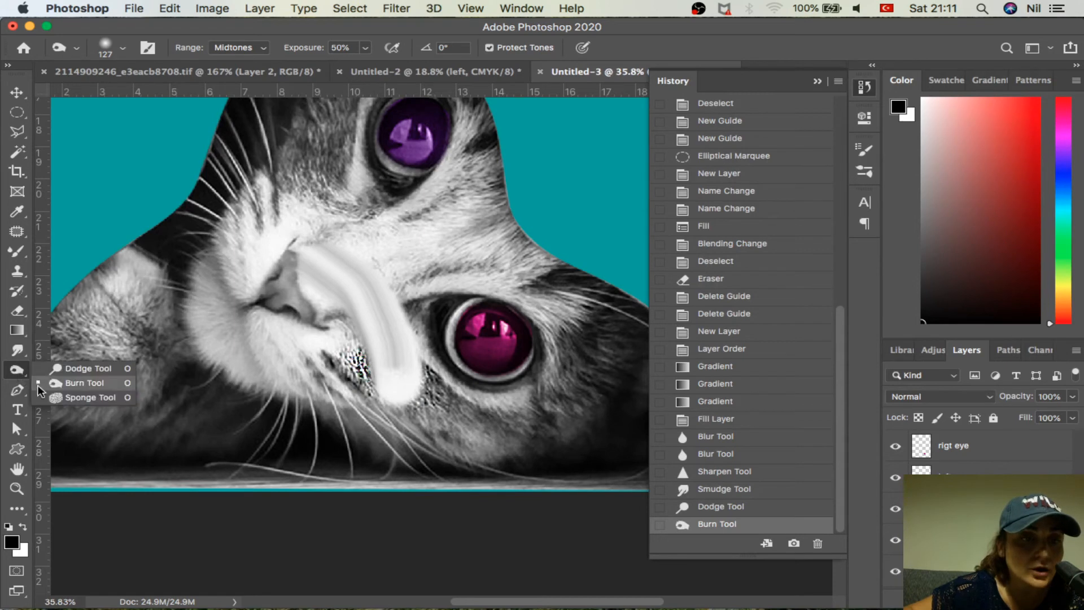
click(56, 402)
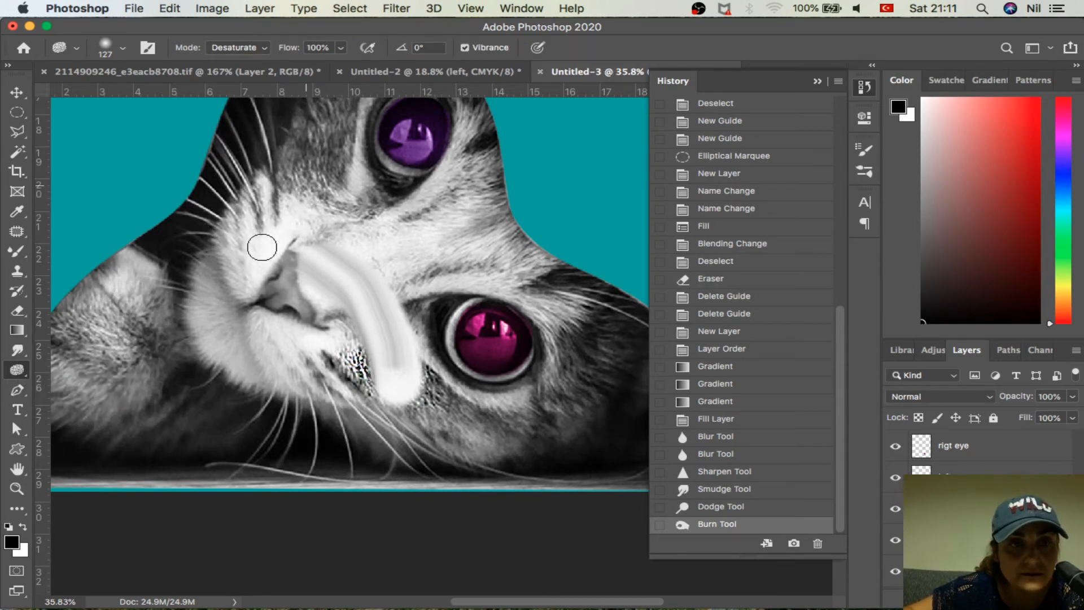
drag(262, 247, 370, 230)
drag(375, 330, 469, 242)
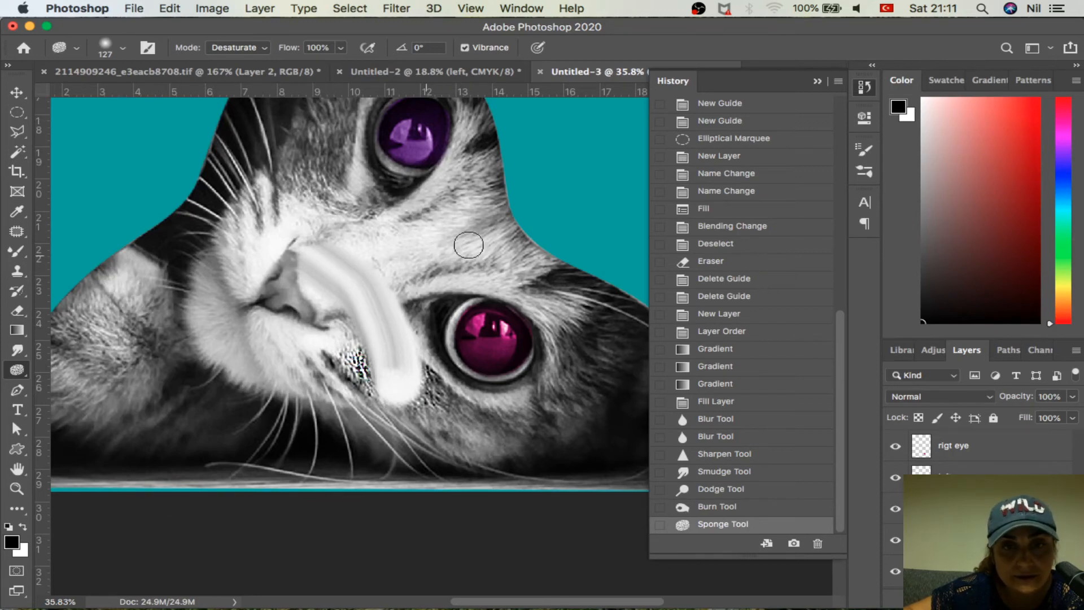
click(12, 543)
click(737, 306)
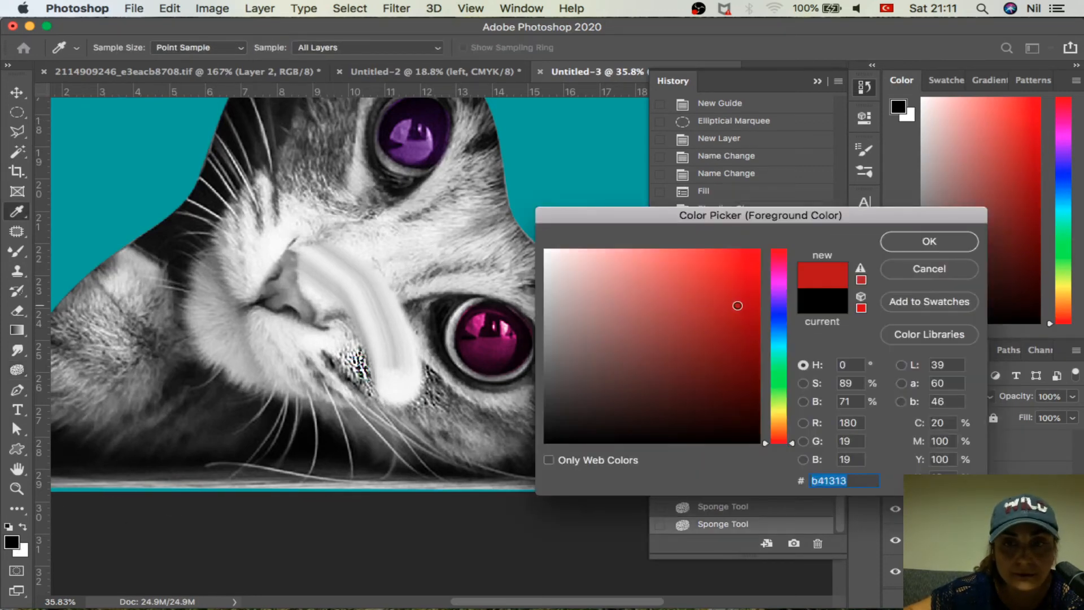
click(928, 242)
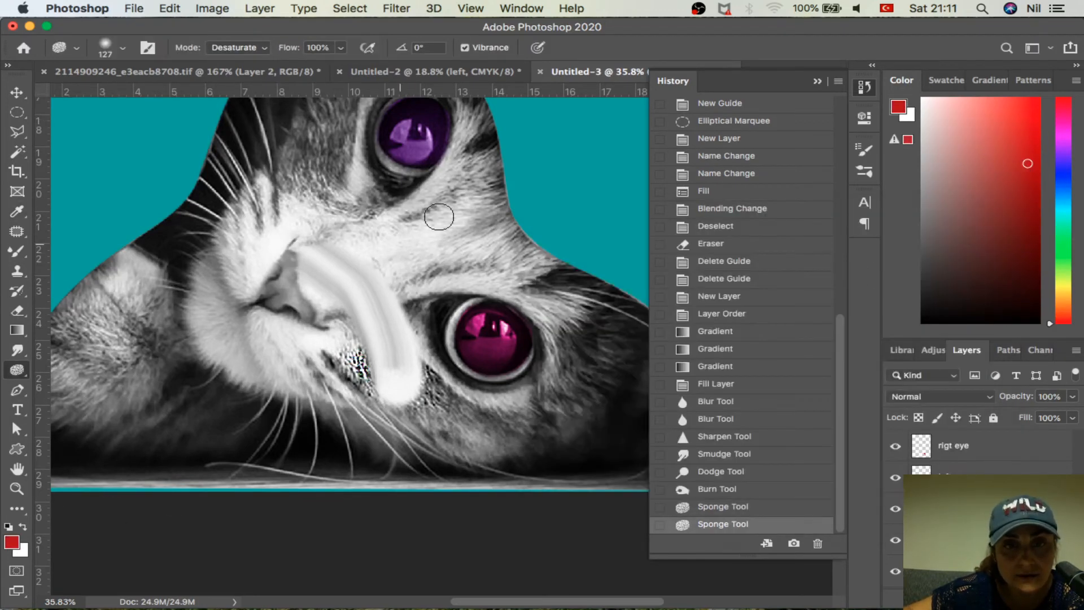
click(397, 257)
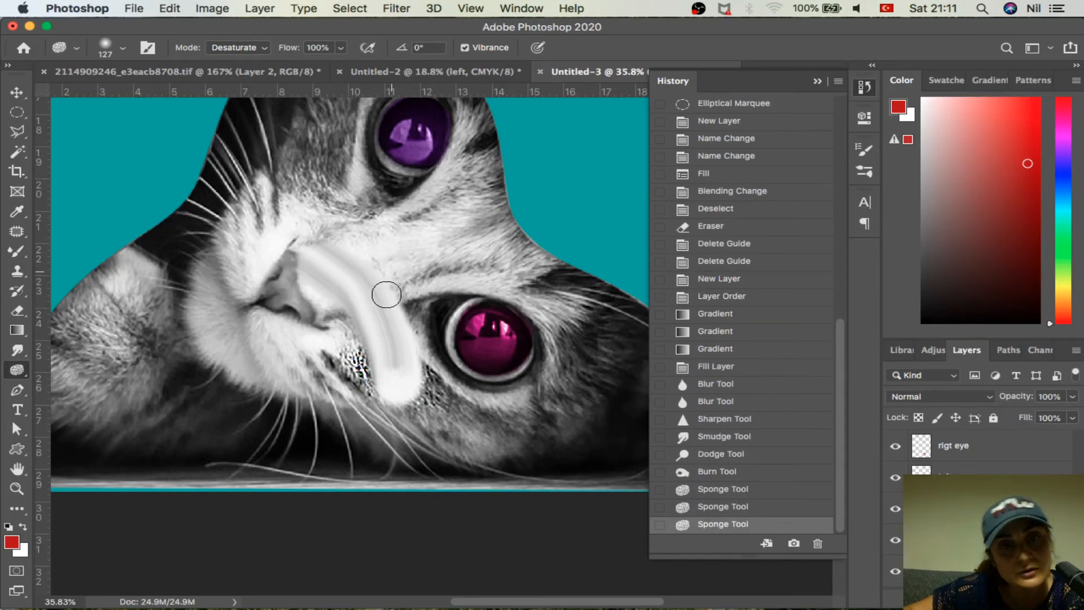
mouse_move(385, 276)
mouse_down()
mouse_move(419, 238)
mouse_move(397, 251)
mouse_up()
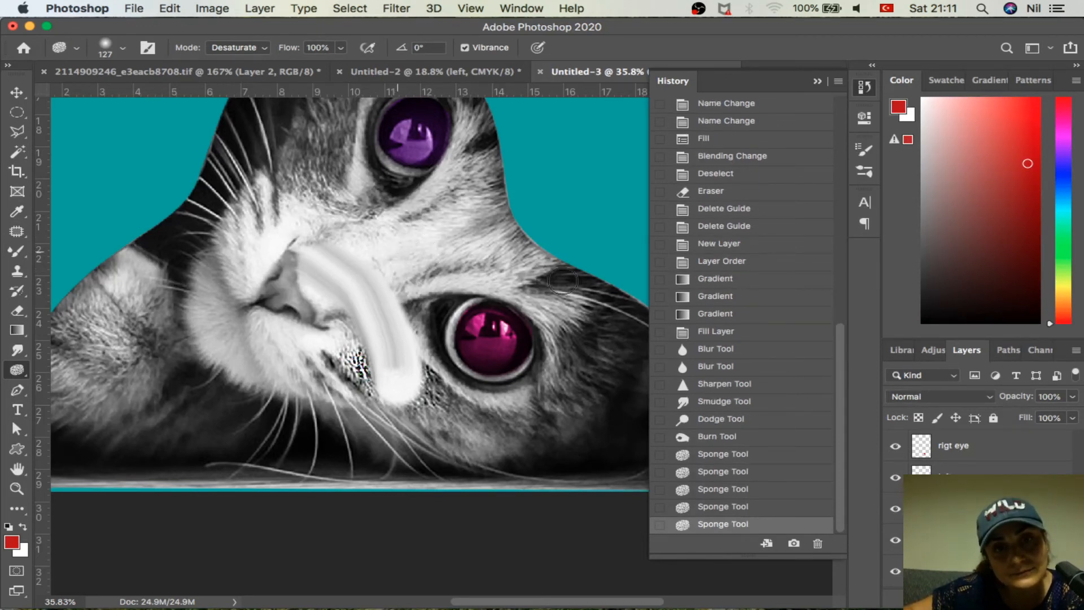
Revert the image to the Fill Layer history state and look at the finished poster in Untitled-2 for reference.
click(764, 330)
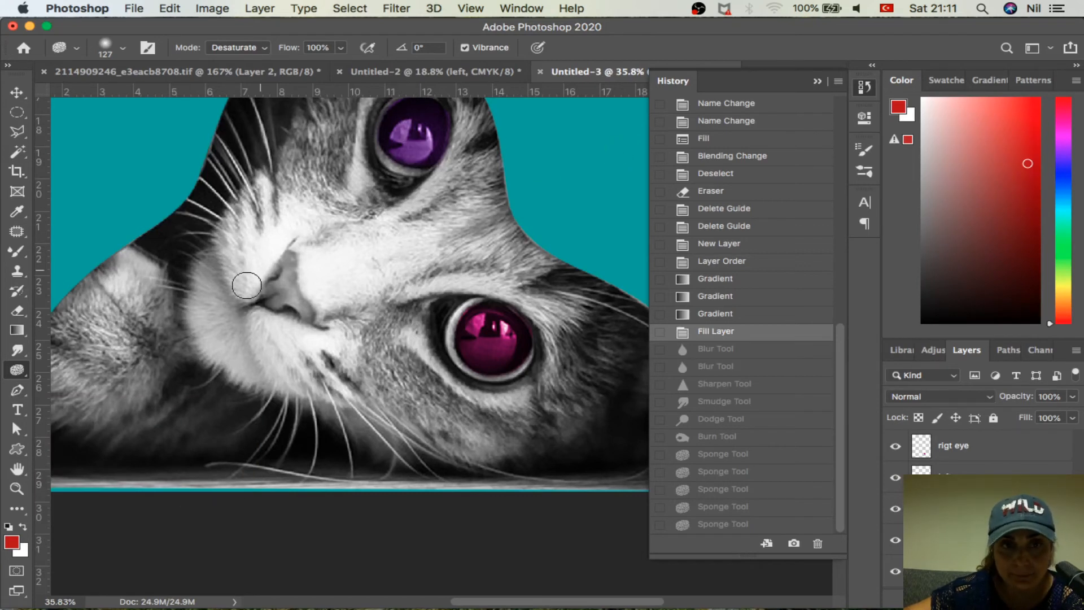
click(17, 408)
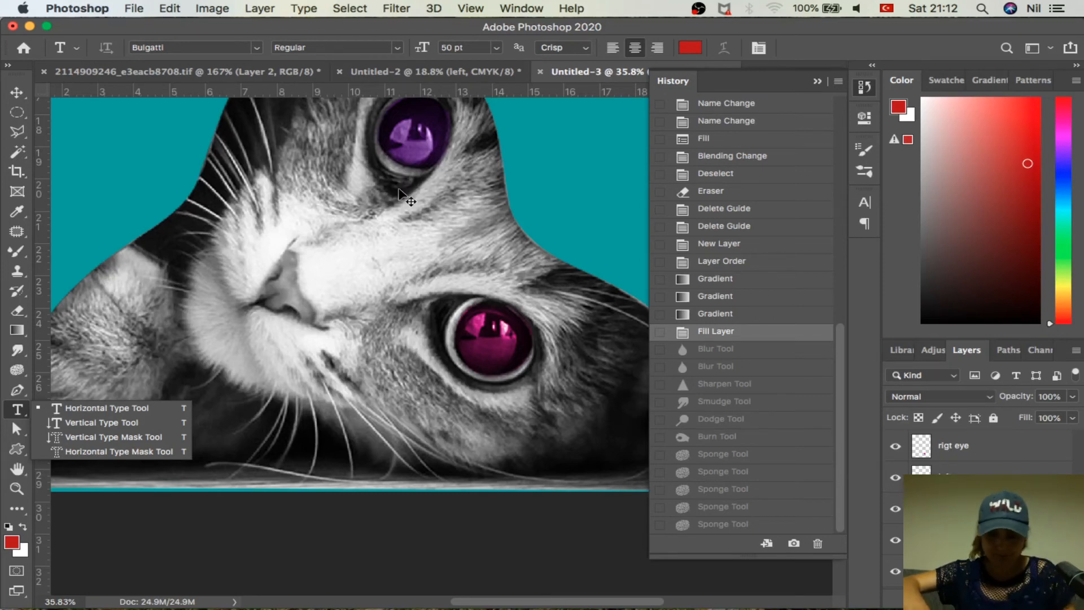
key(super+0)
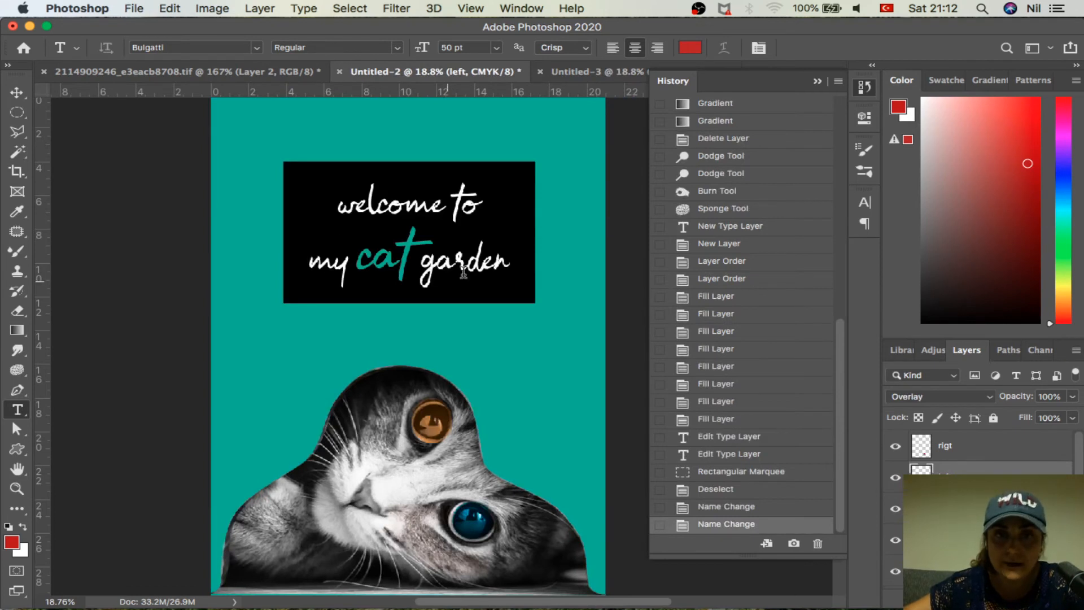
click(617, 71)
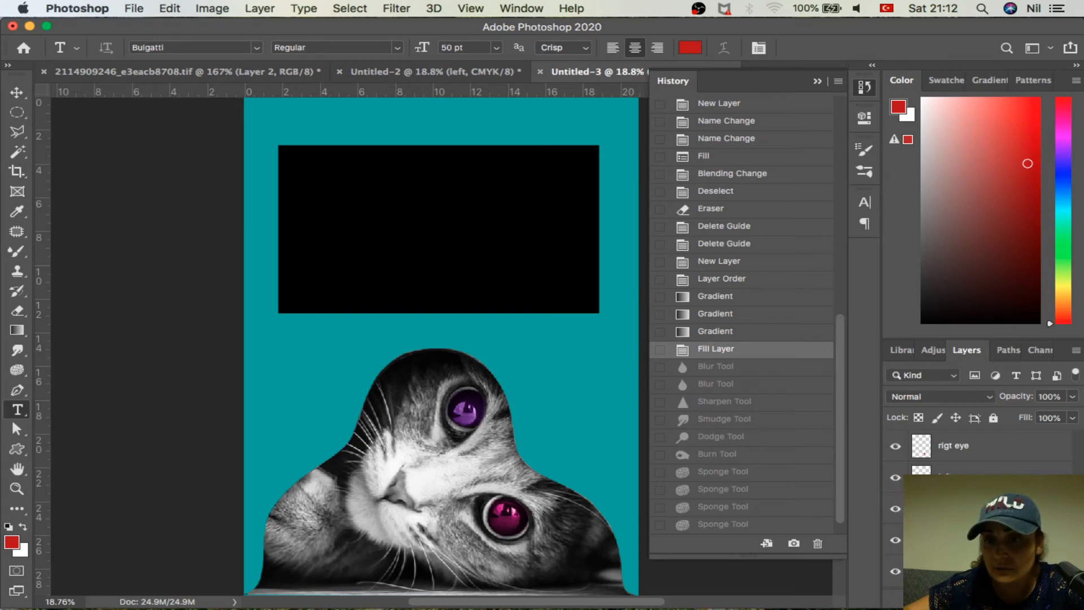
Select a vertical strip over the black rectangle's left end, sample the poster's teal as foreground color, and fill the strip with it.
click(18, 114)
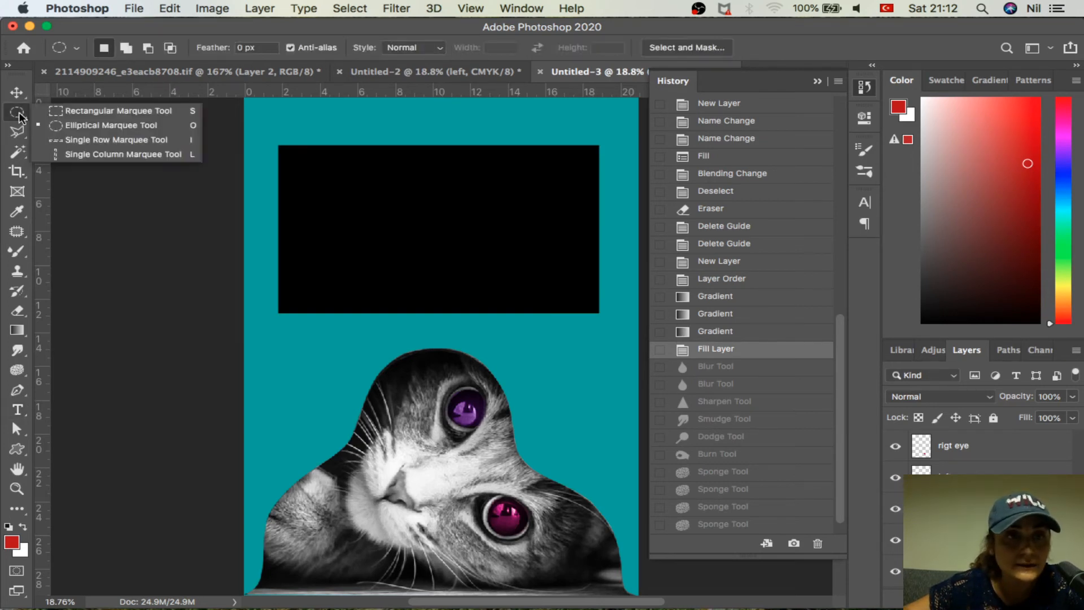
click(79, 111)
drag(267, 131, 327, 372)
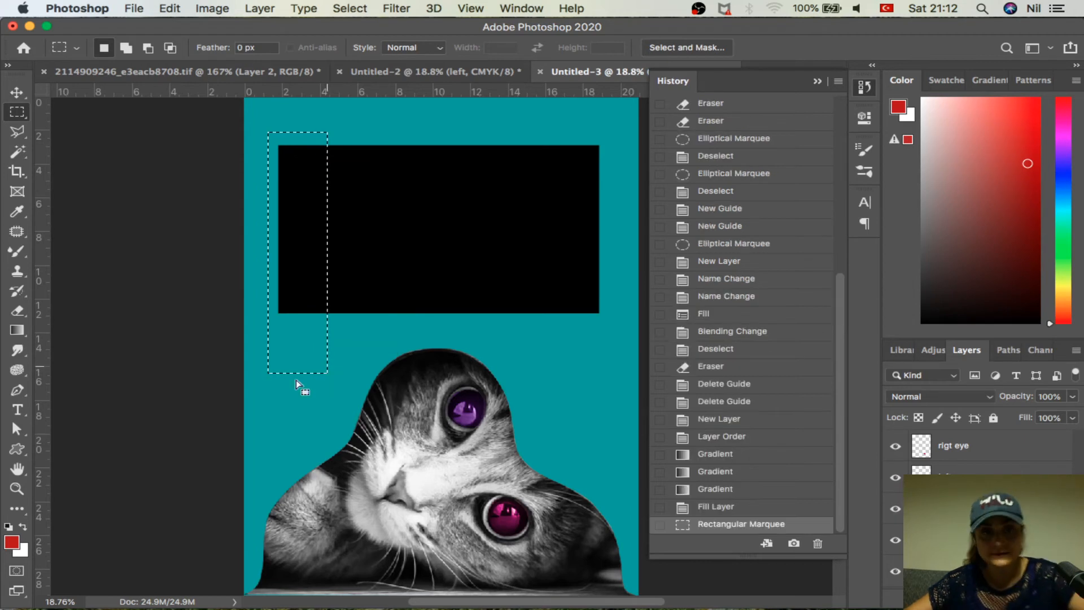
click(17, 214)
click(368, 112)
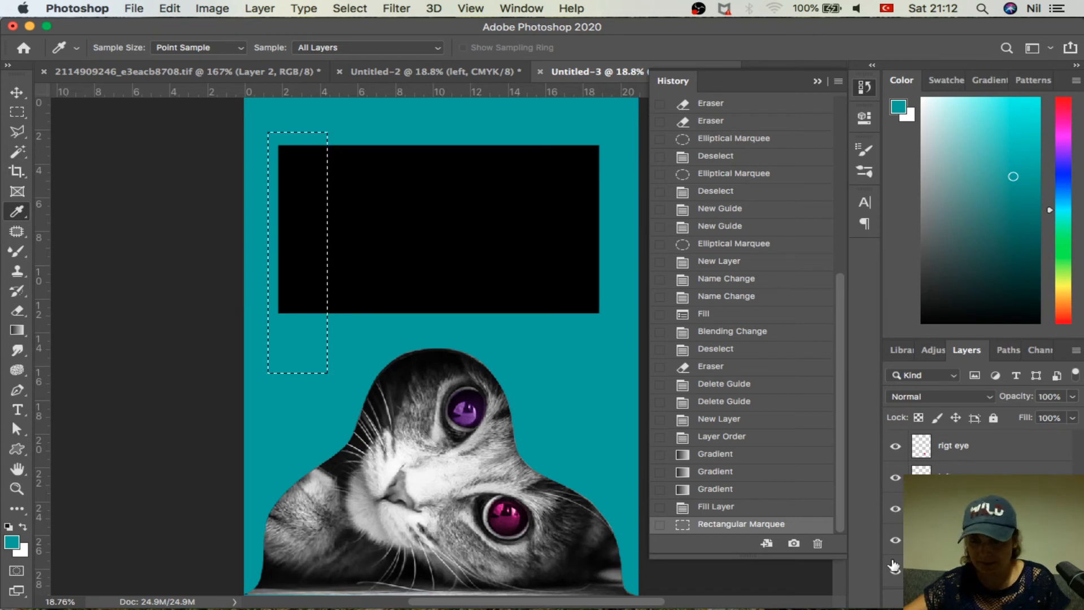
key(BackSpace)
key(super+z)
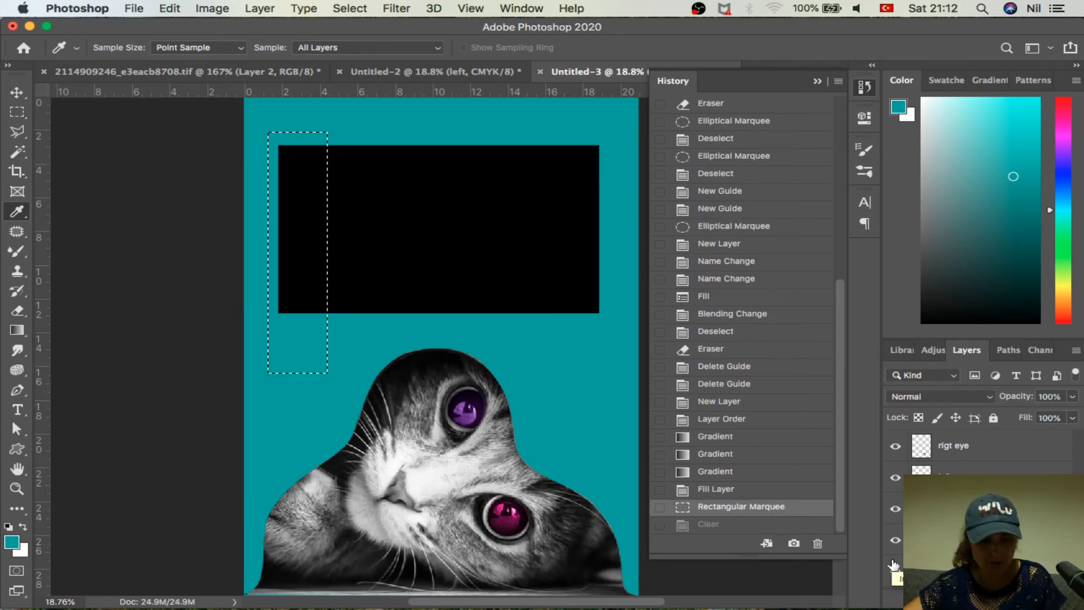
key(alt+BackSpace)
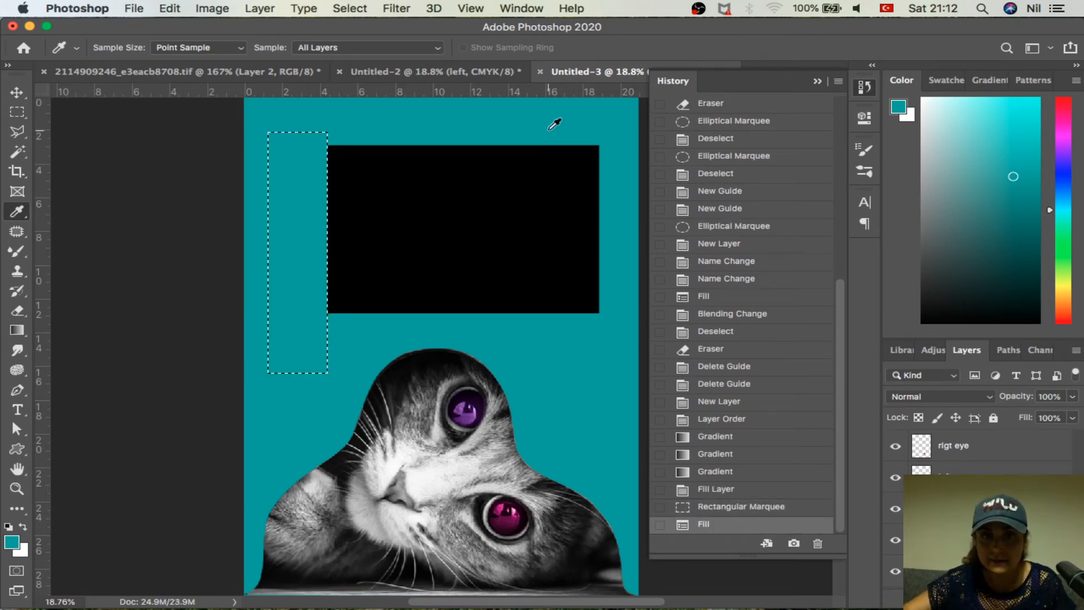
Fill a vertical strip over the black rectangle's right end with the teal foreground color and deselect it.
key(m)
drag(564, 119, 615, 382)
key(alt+BackSpace)
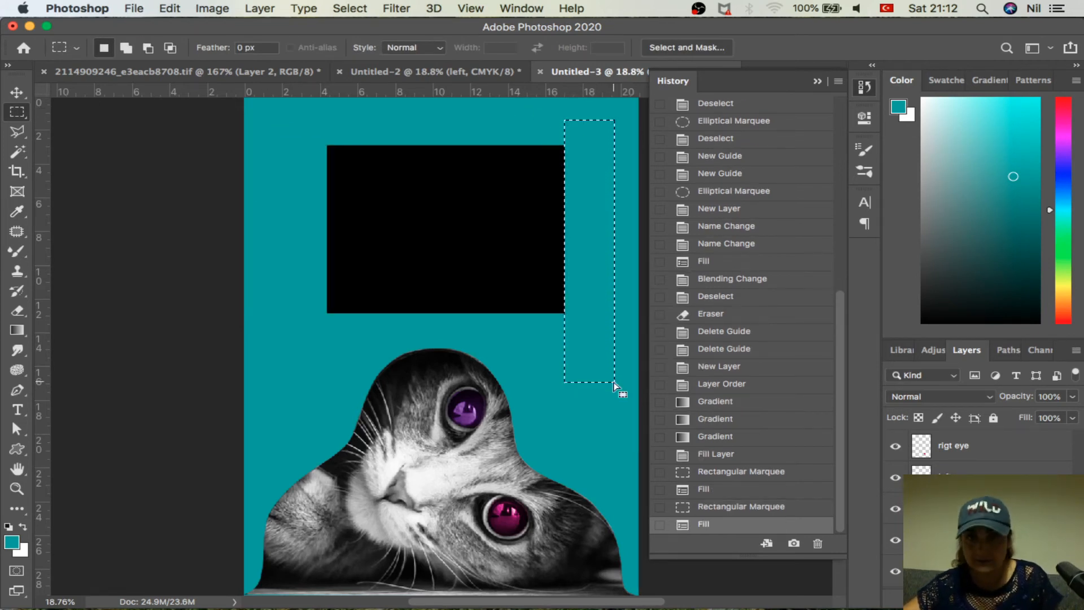
key(super+d)
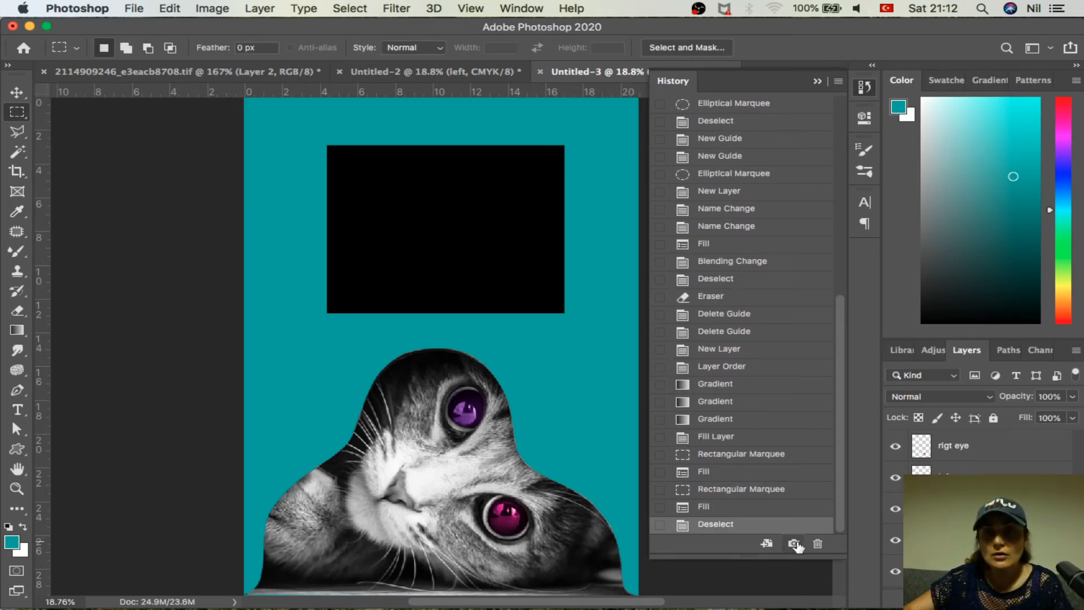
Revert to the first Rectangular Marquee history state, undoing the teal strip fills, and clear the selection.
click(764, 465)
click(762, 455)
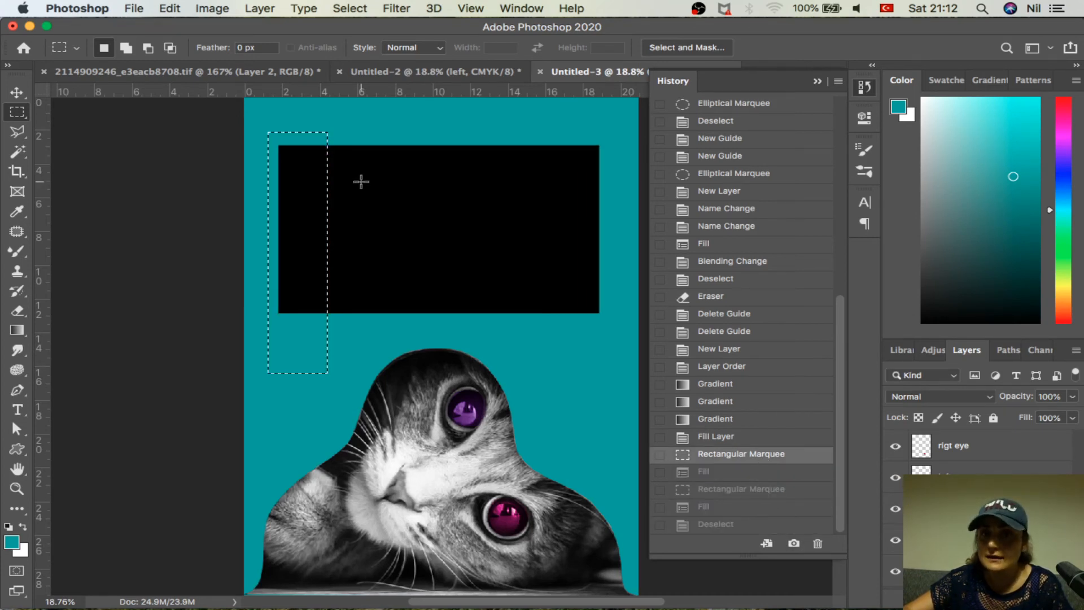
key(super+d)
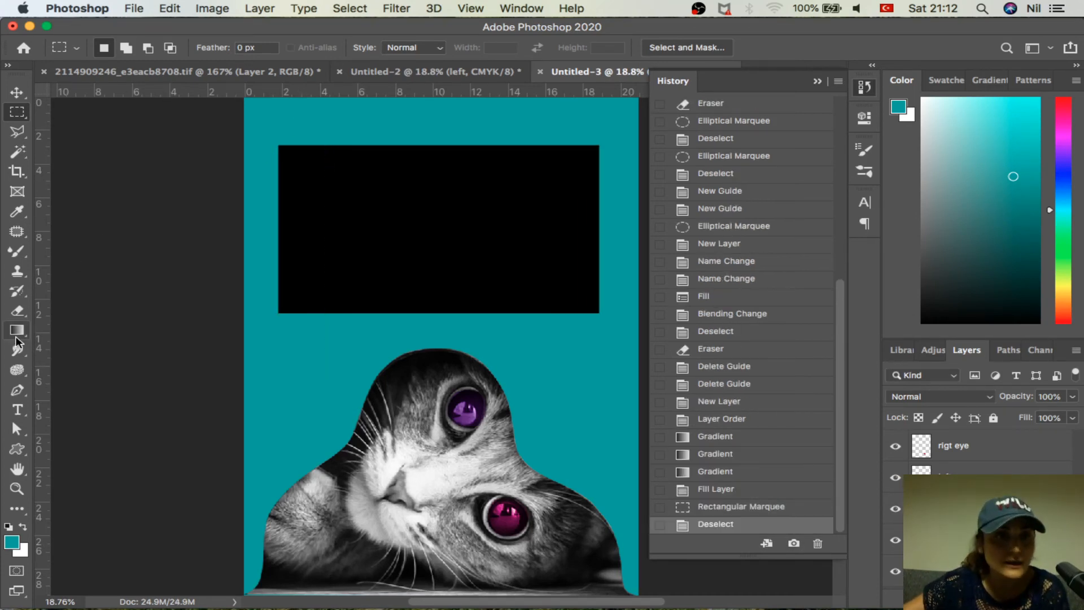
click(17, 410)
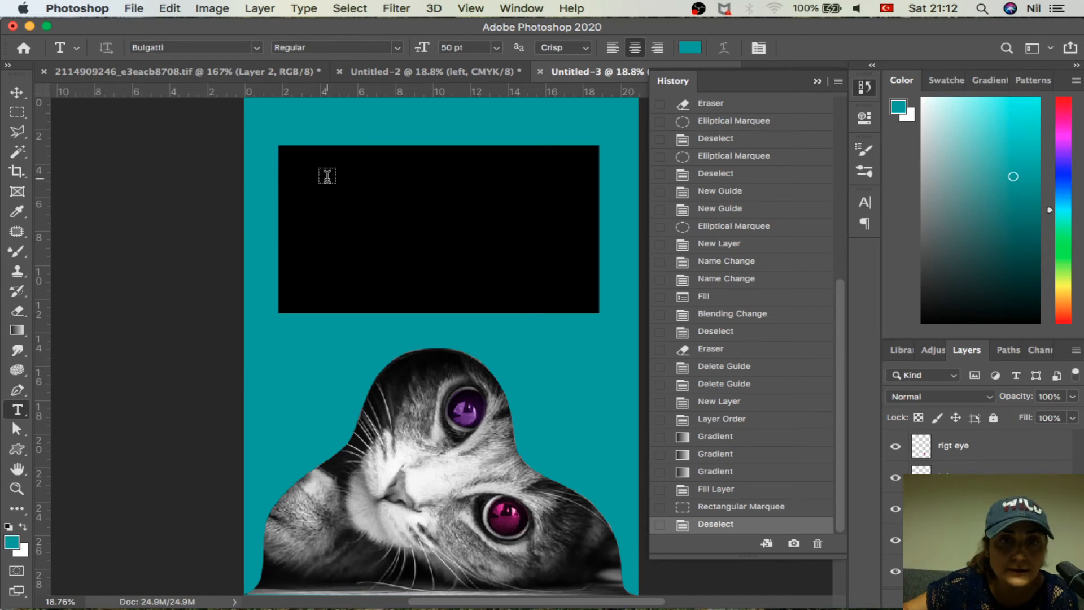
drag(327, 179, 550, 283)
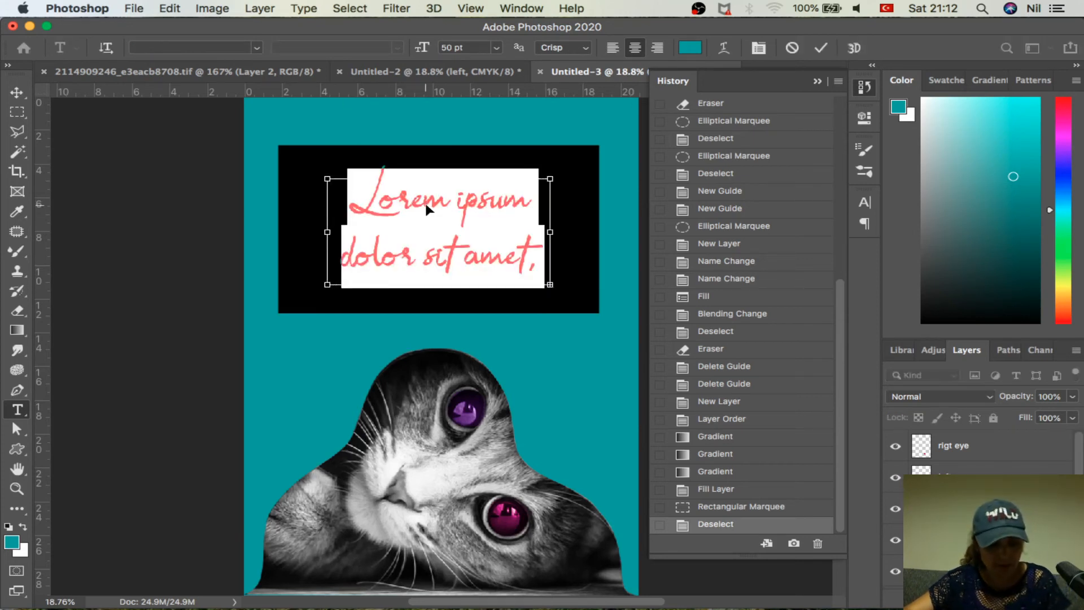
key(Escape)
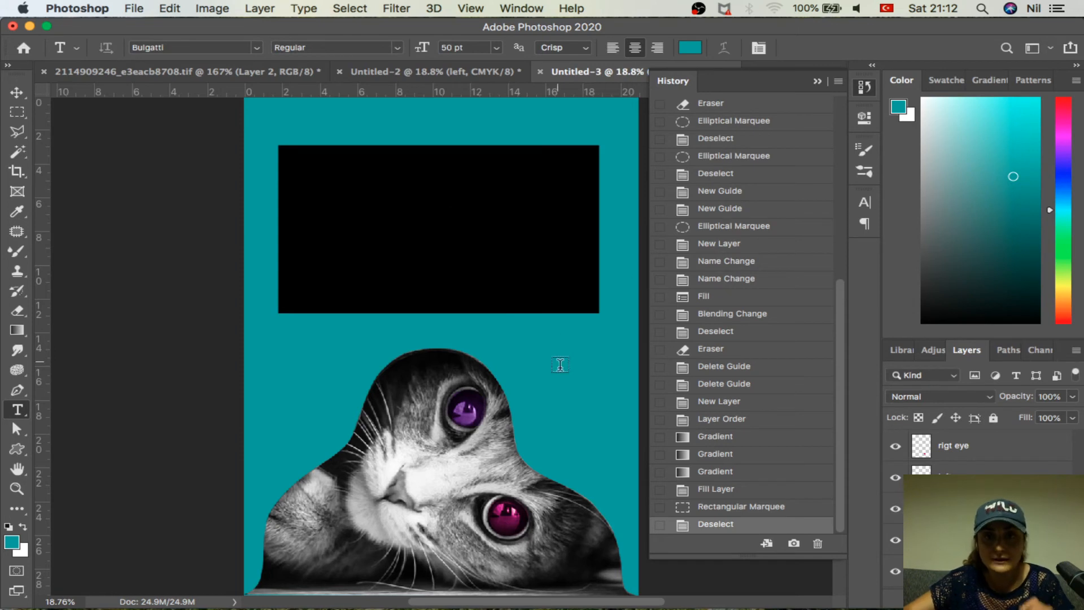
Add two lines of sample point text, "tjsghgohgmhgoghogoohgoo" and "nfmffmf", over the upper part of the black rectangle.
click(329, 186)
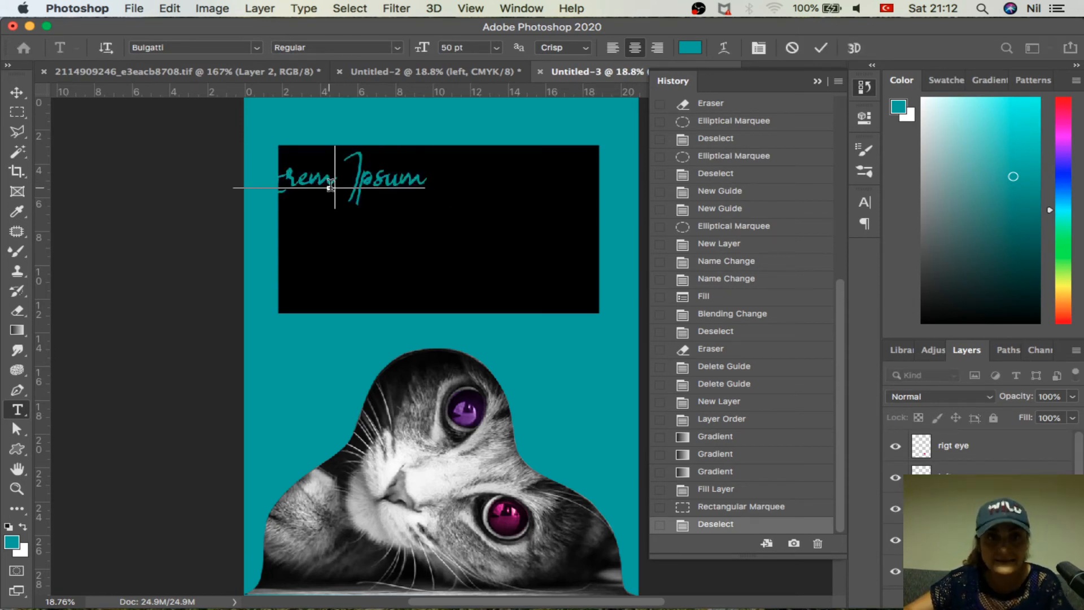
text(tjsghgohgmhgoghogoohgoo)
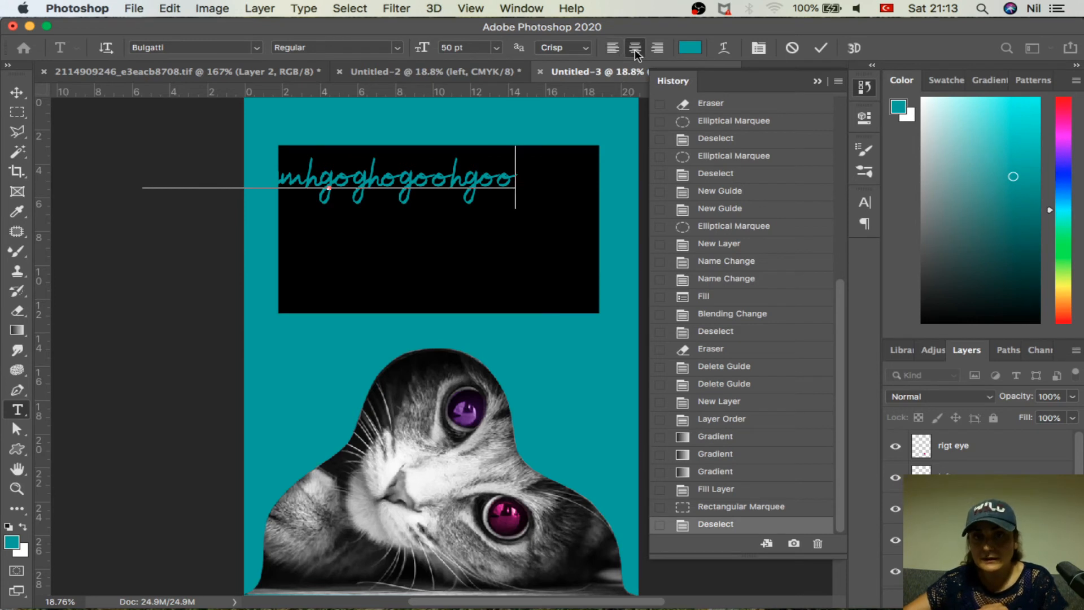
key(Return)
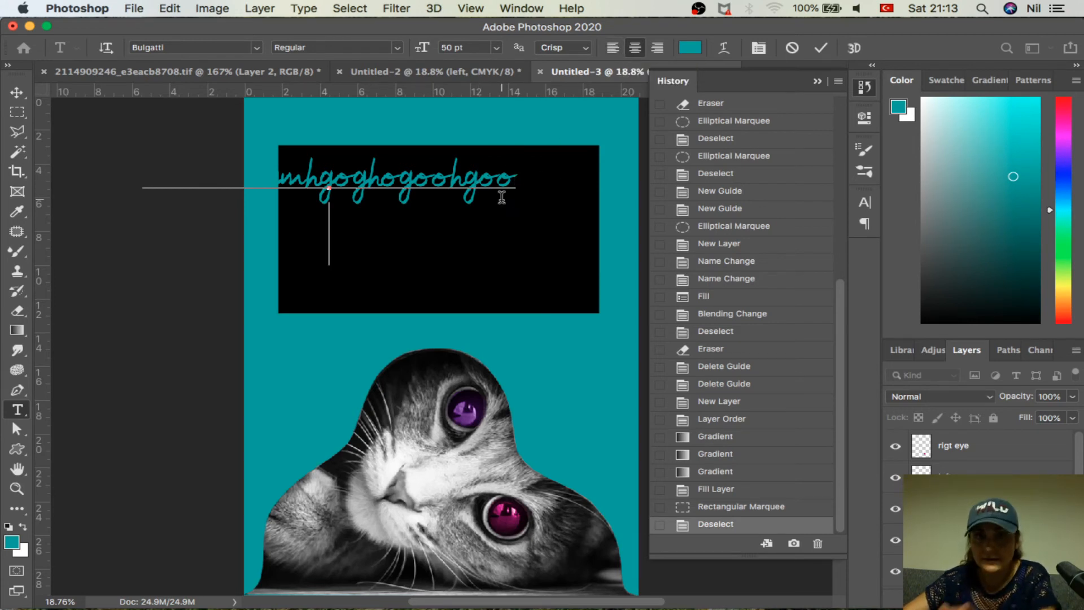
text(nfmffmf)
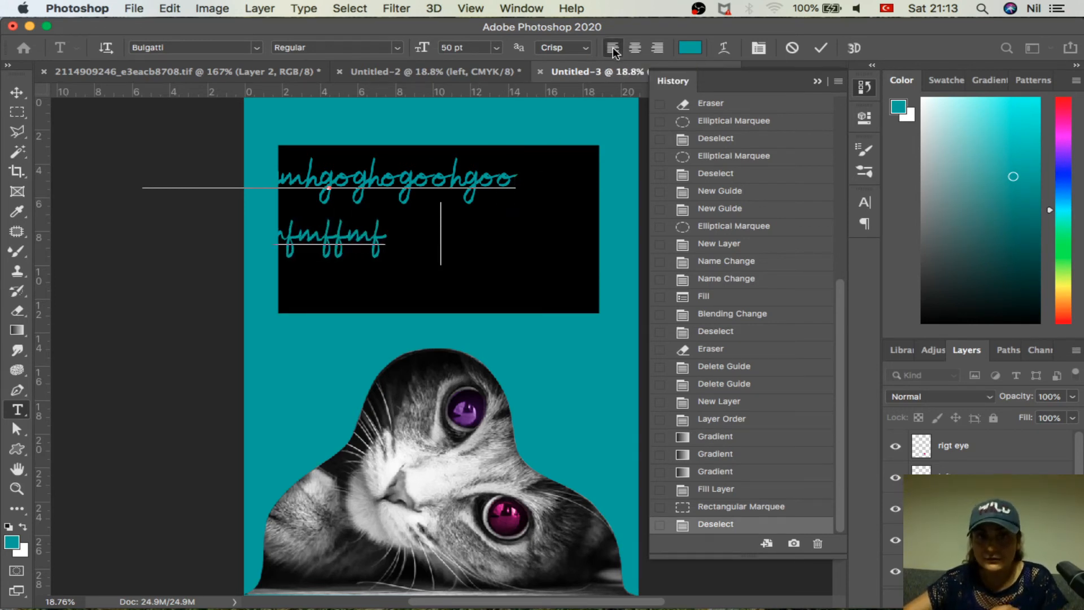
Try left and right alignment on all the sample text, and remove the text by reverting to the Deselect history state.
click(612, 48)
key(super+a)
click(614, 49)
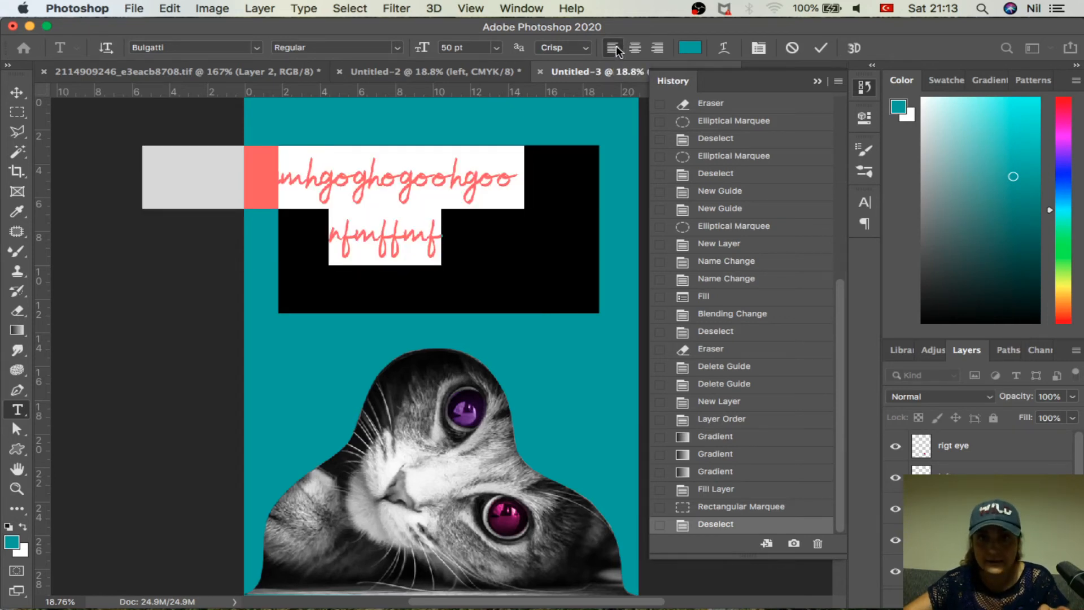
click(657, 49)
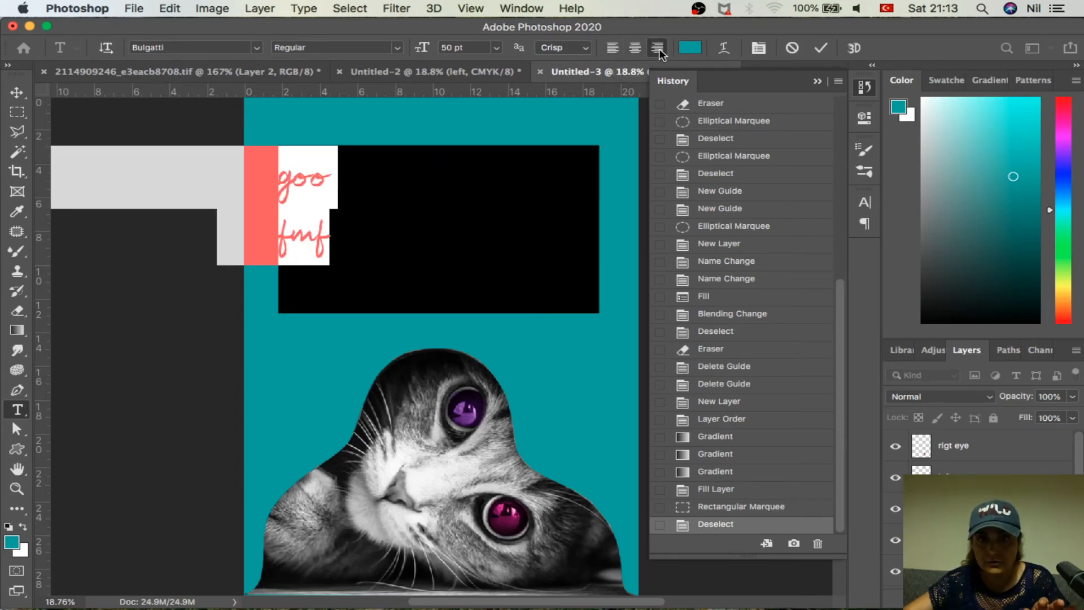
click(744, 523)
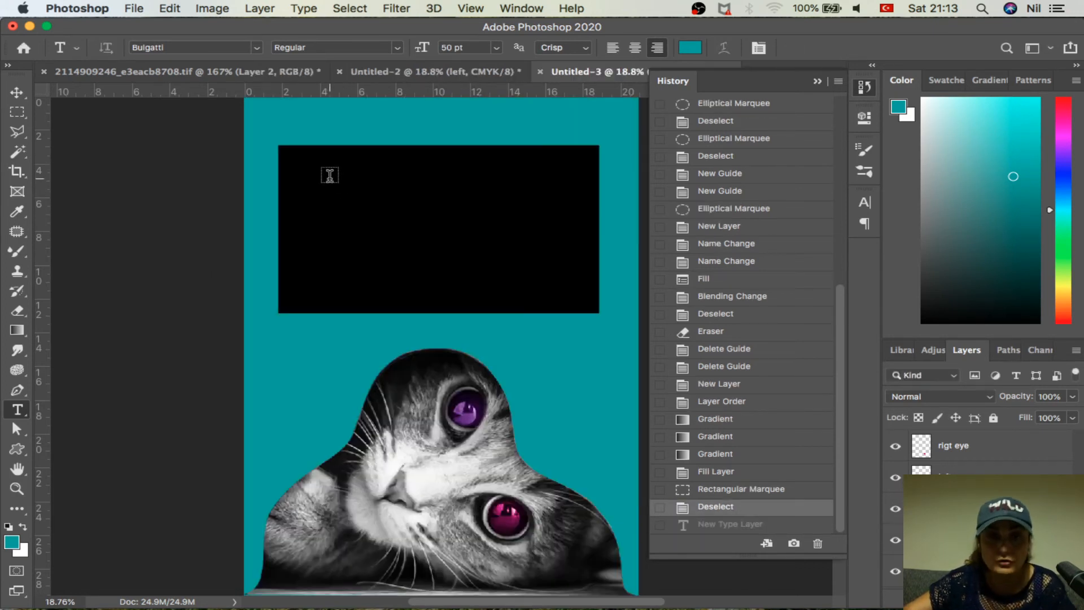
Create a paragraph text box inside the black rectangle and enter "Cat's Garden" as the title.
drag(330, 177, 545, 283)
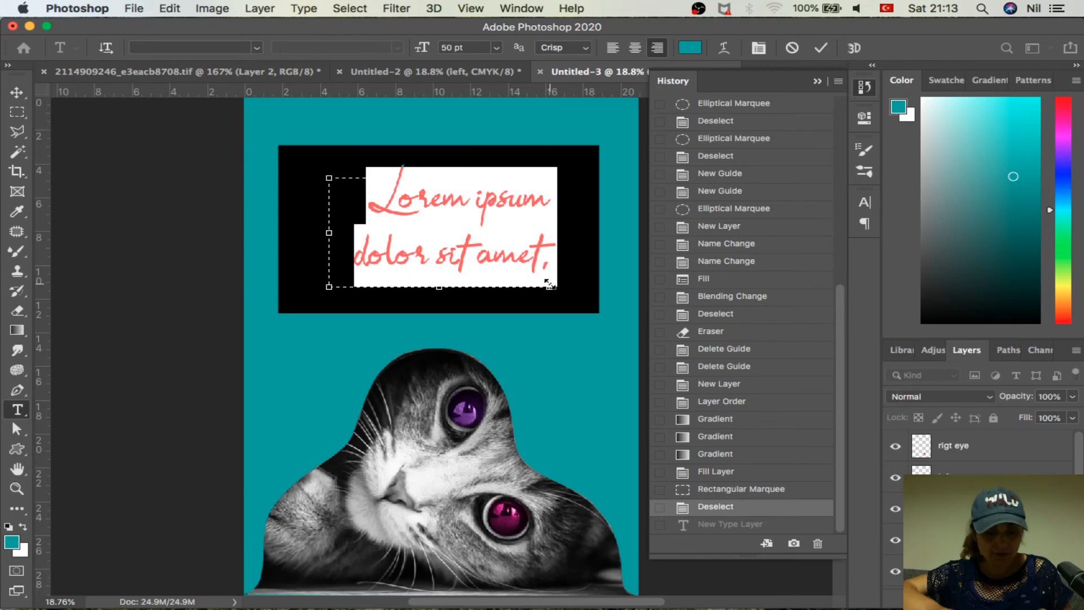
text(Cat)
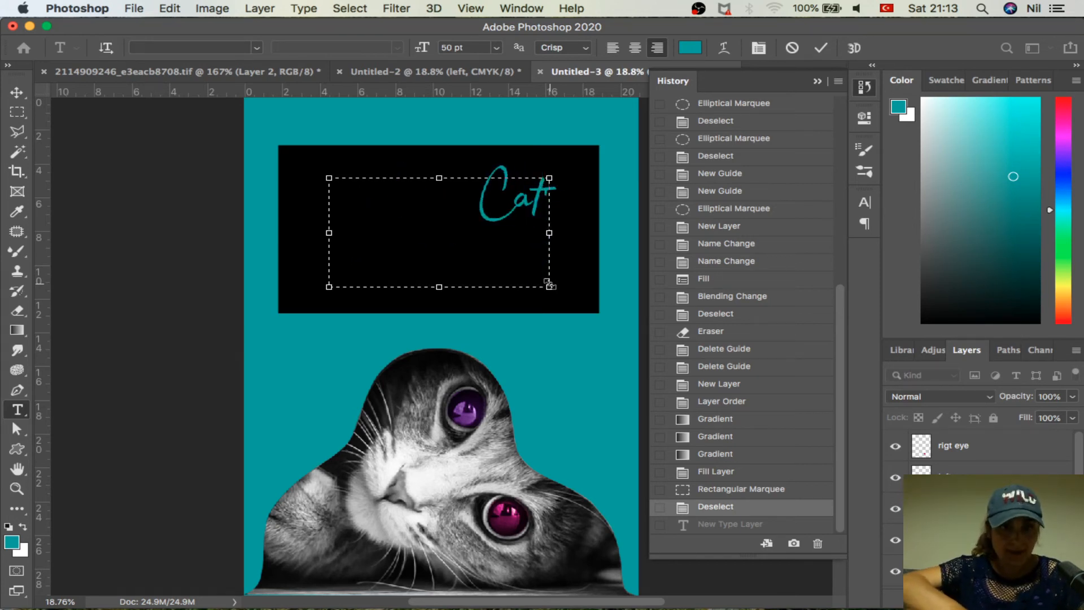
text('s Garden)
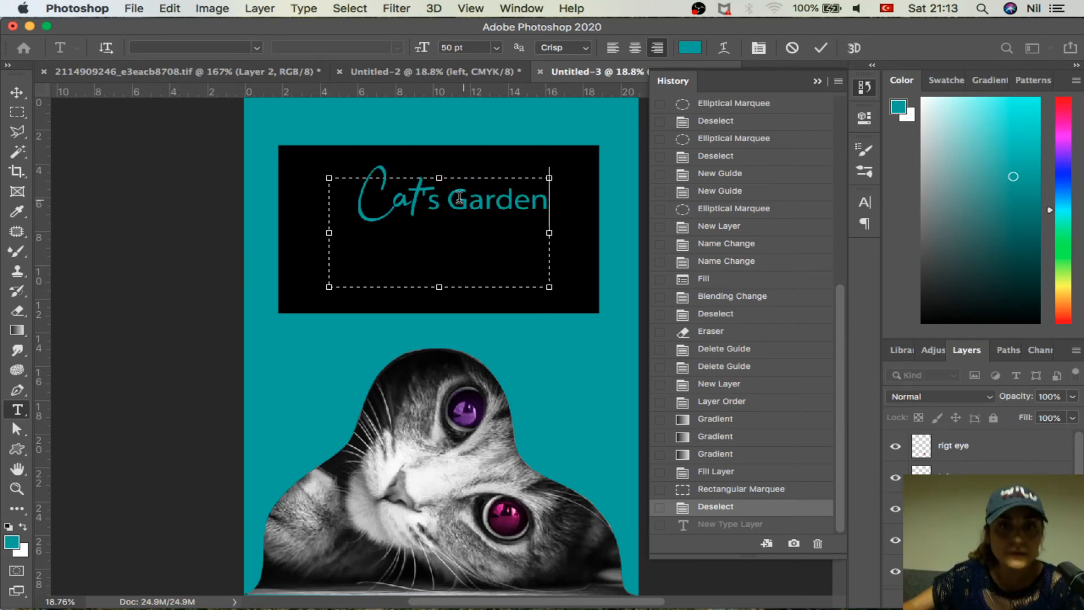
Apply the Bulgatti font to the word "Cat's" in the title.
drag(450, 199, 311, 198)
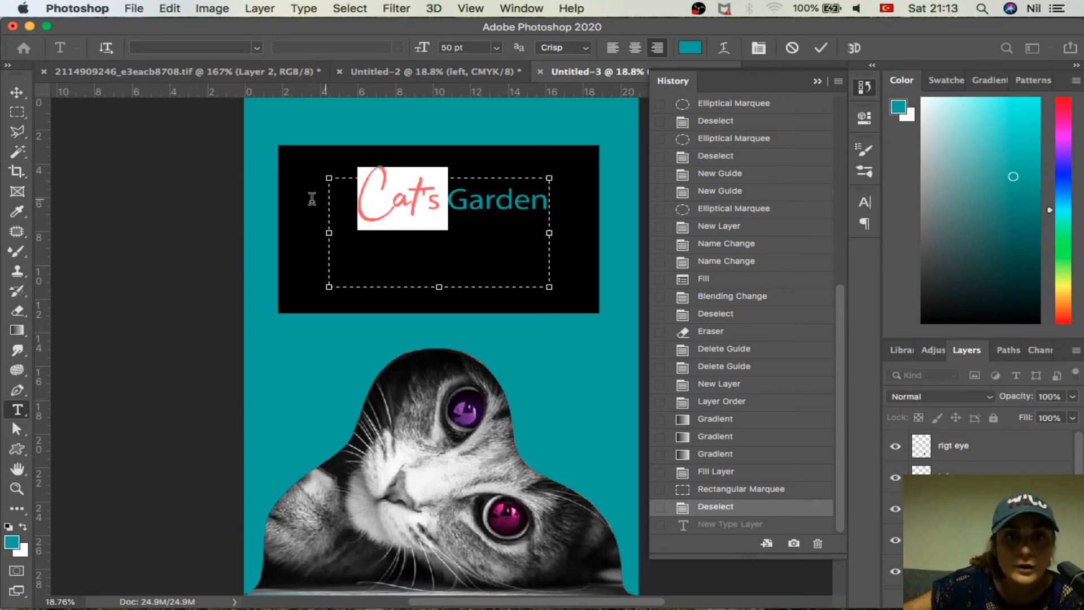
click(864, 201)
click(758, 224)
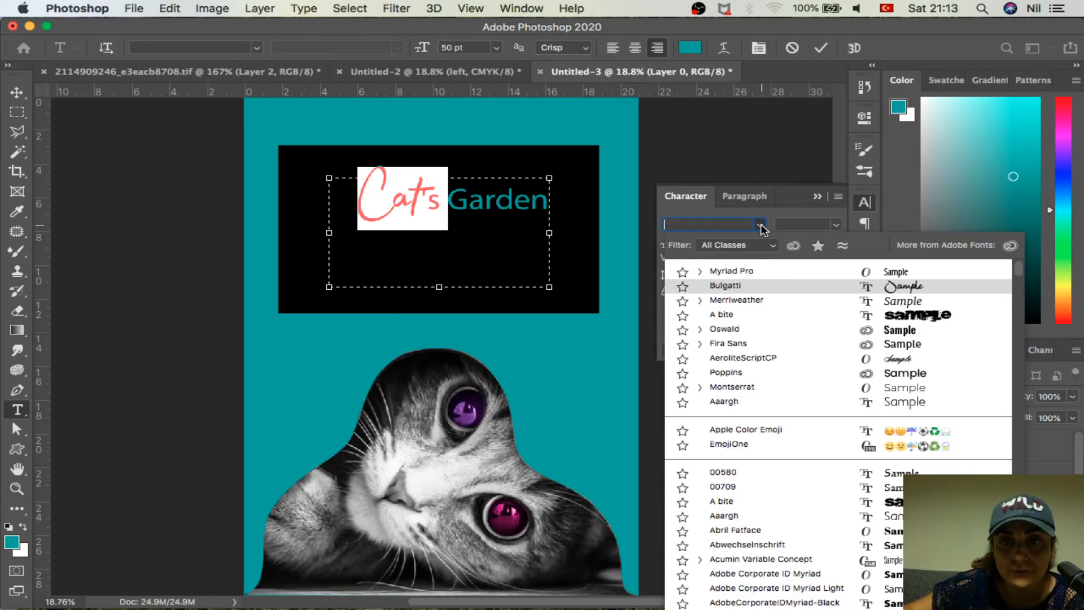
click(725, 285)
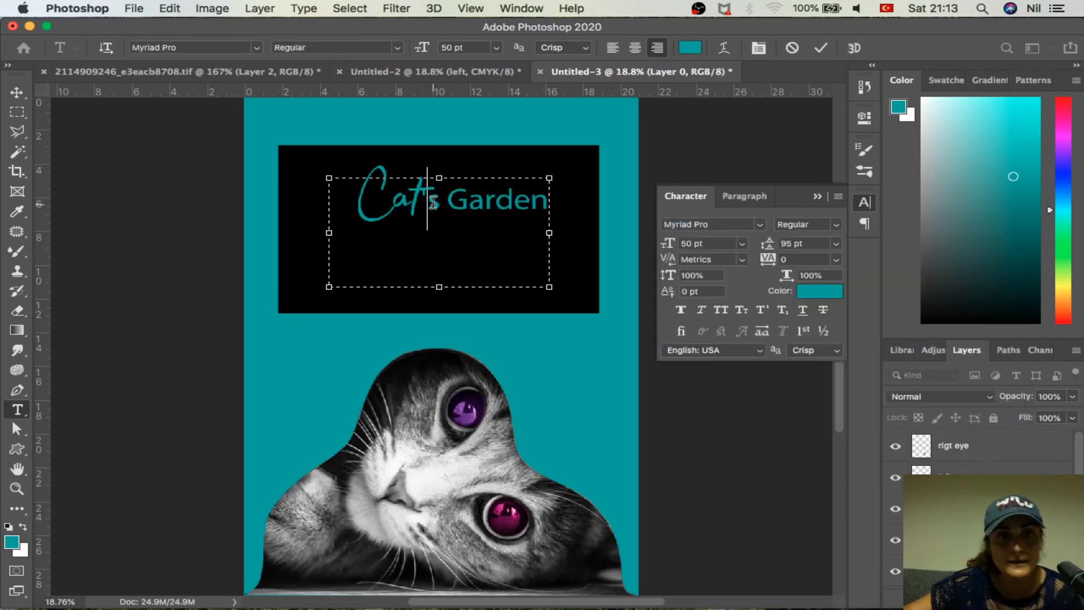
Try Myriad Pro on the whole title and switch its font back to Bulgatti.
click(752, 224)
click(746, 273)
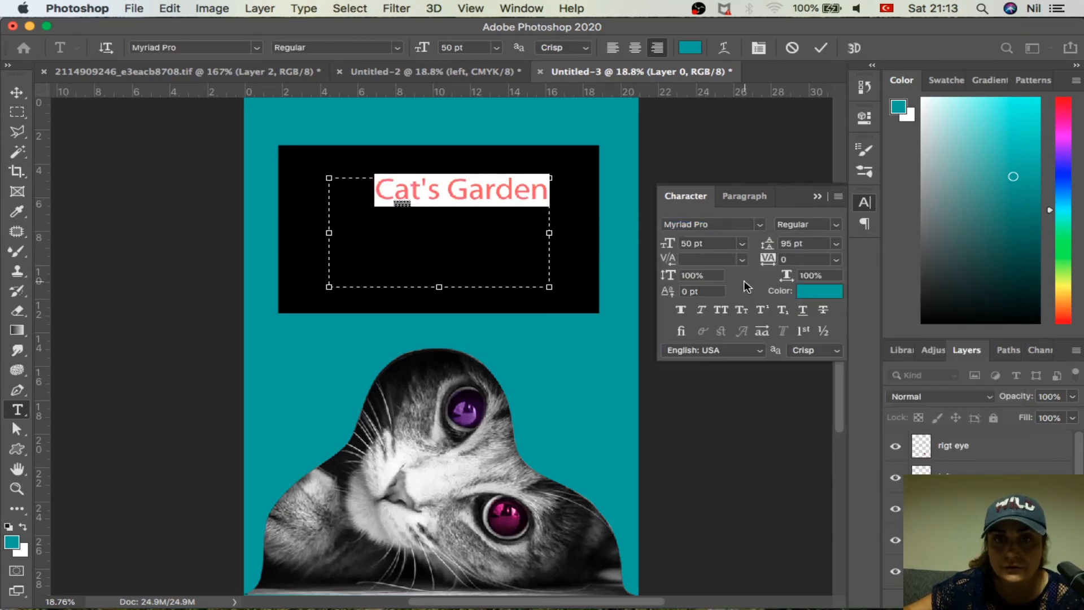
click(760, 224)
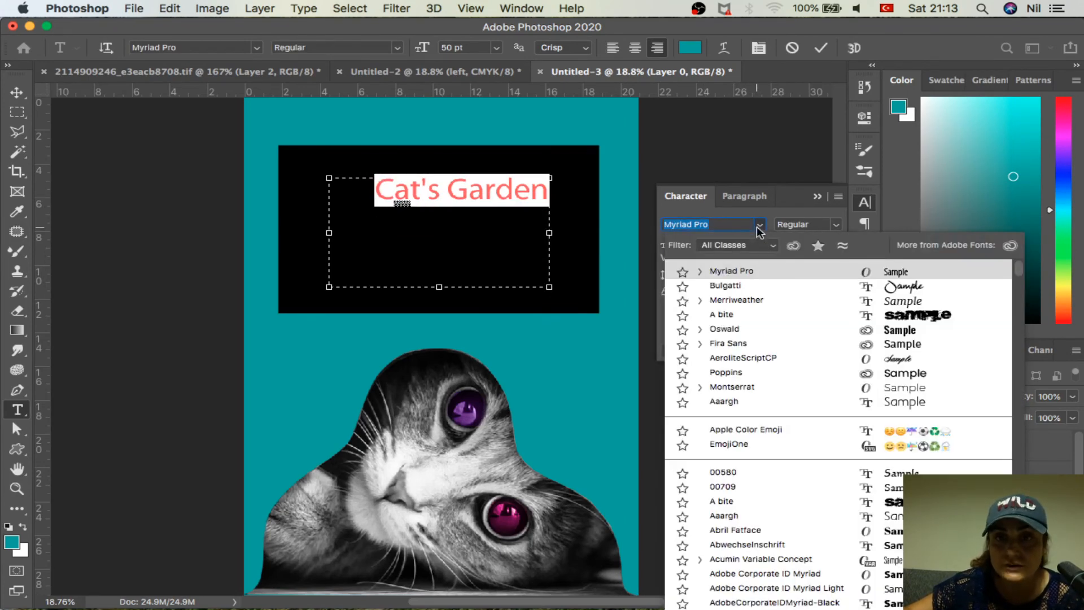
click(791, 285)
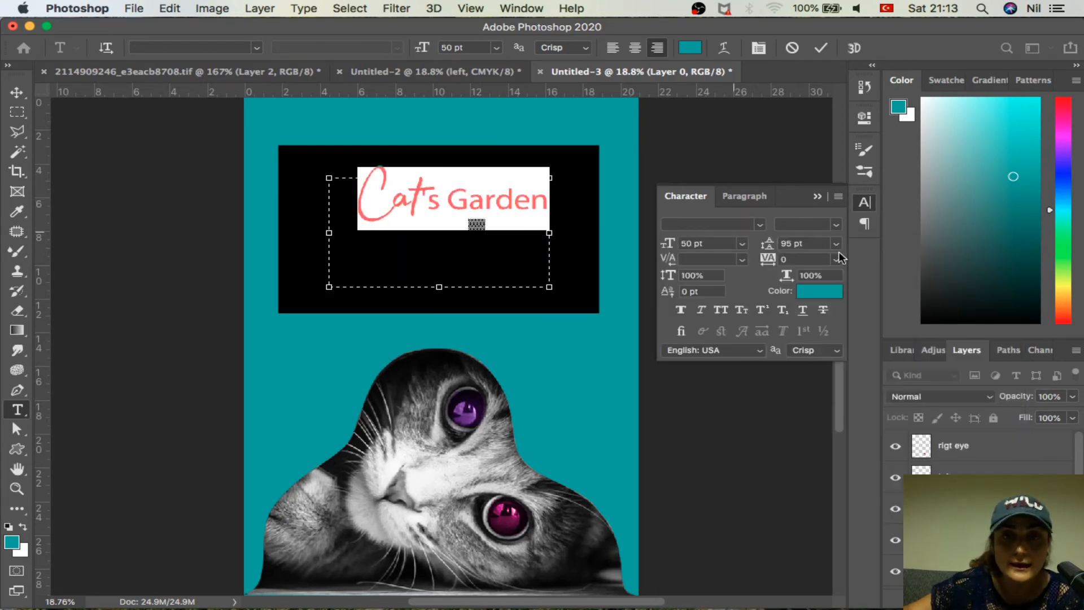
Set the font of the word "Garden" to Bulgatti.
click(513, 196)
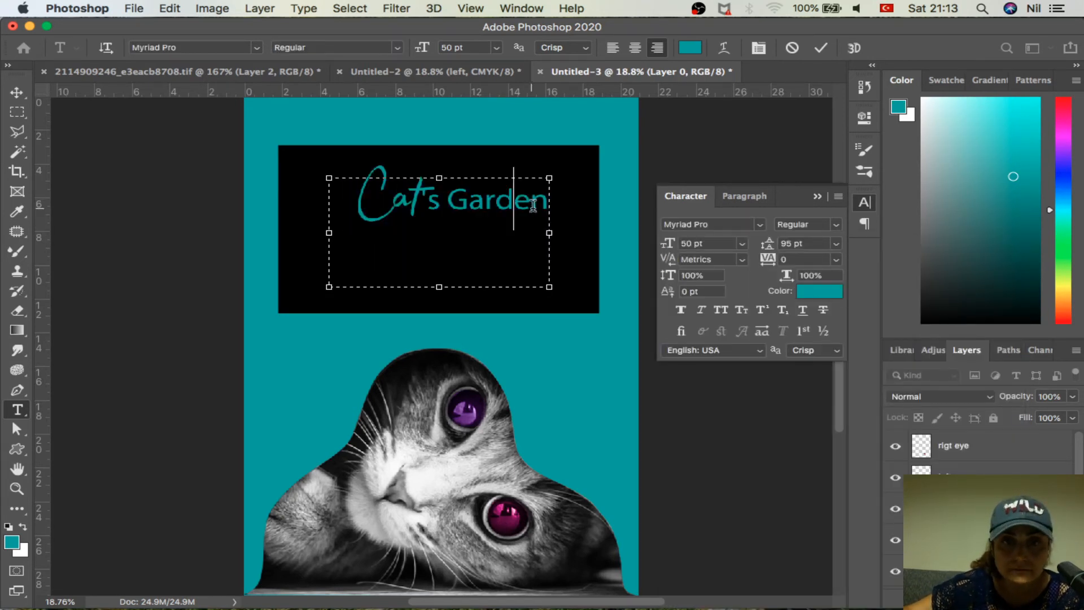
double_click(497, 199)
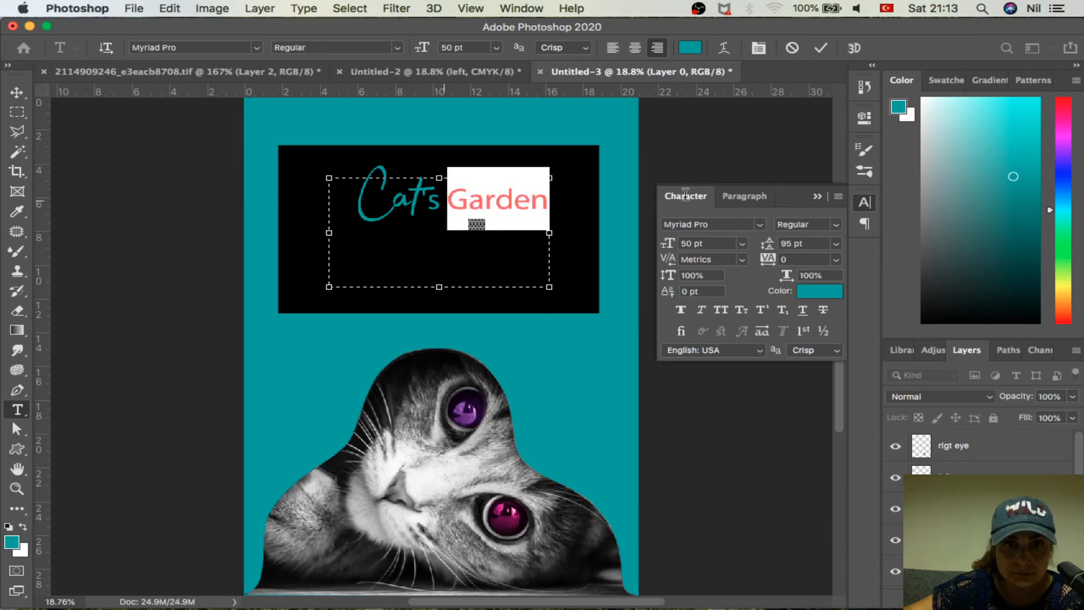
click(760, 224)
click(764, 271)
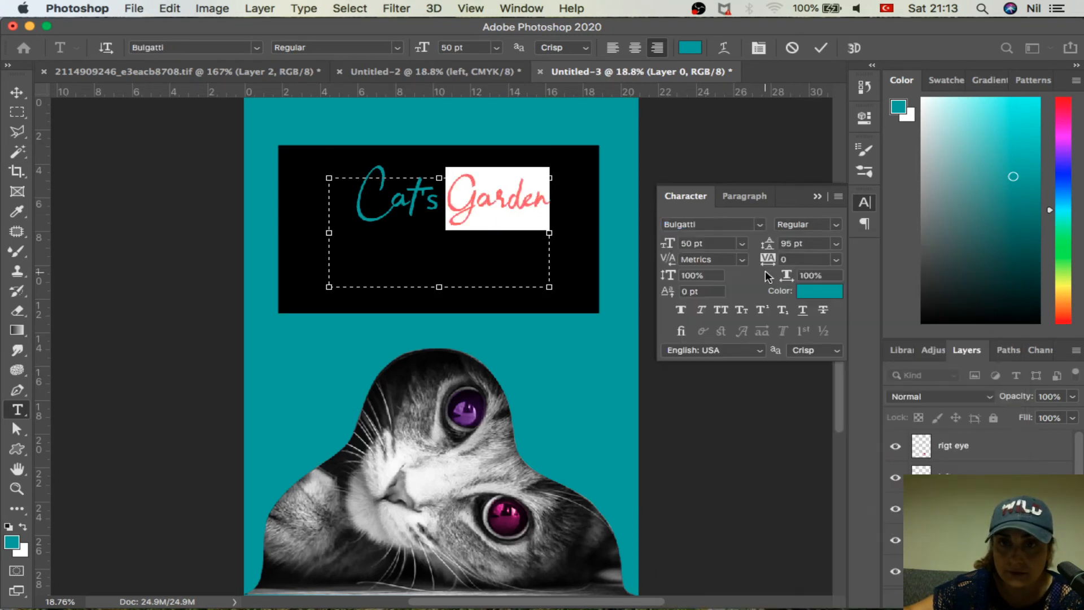
click(528, 218)
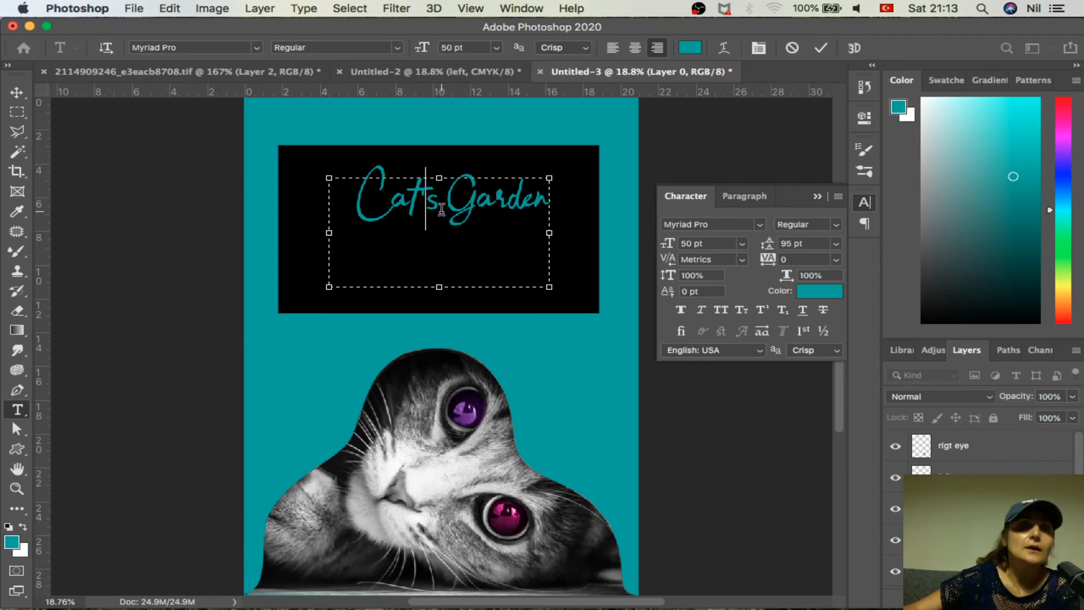
Set the text color of "Garden" to magenta, hex a62683.
drag(442, 208, 684, 213)
click(805, 294)
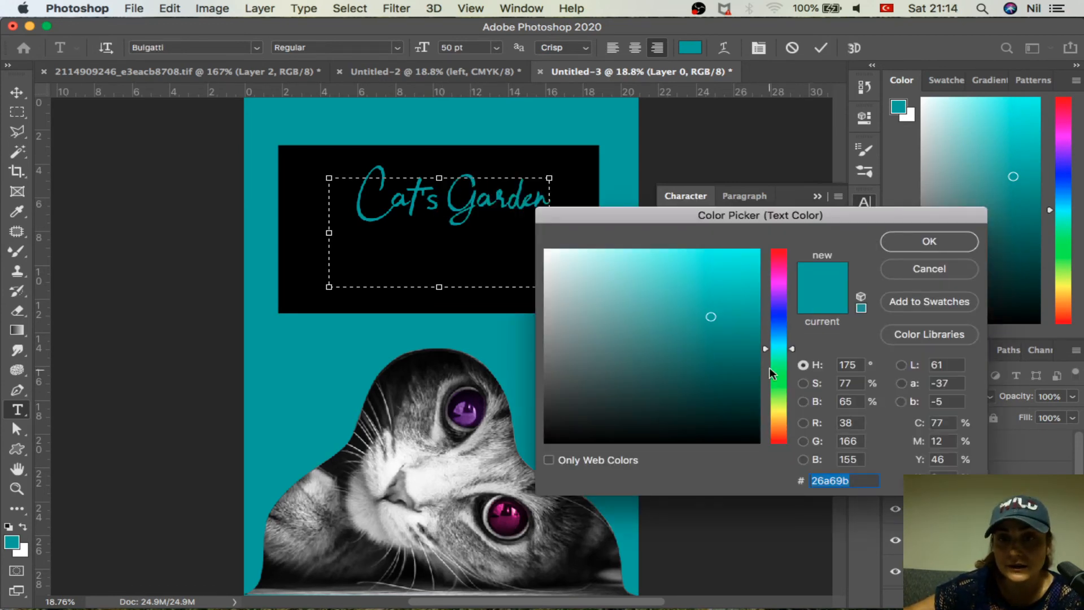
drag(769, 367, 787, 275)
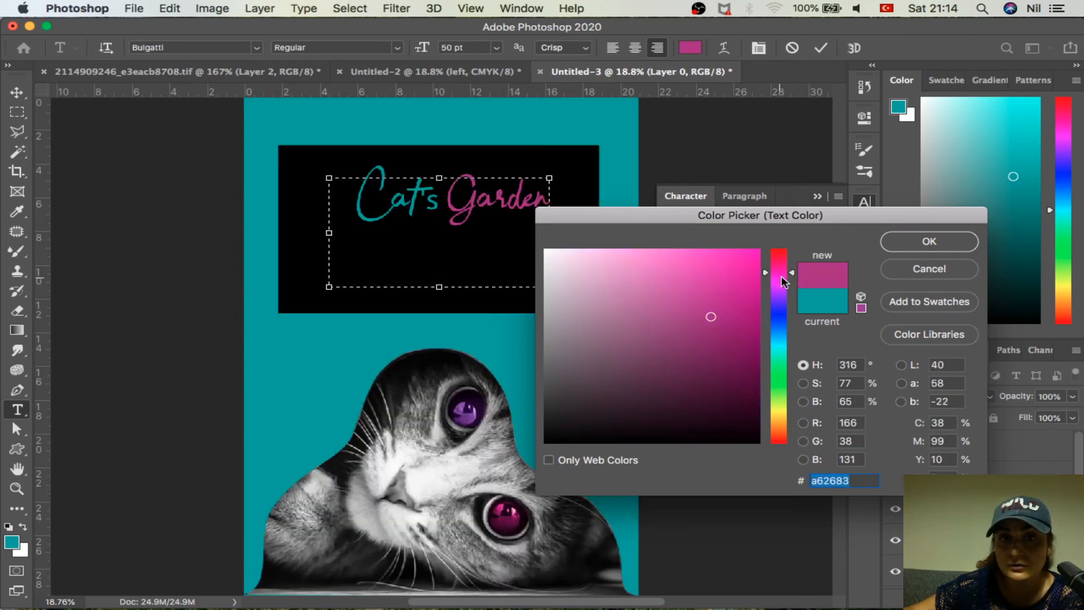
click(896, 239)
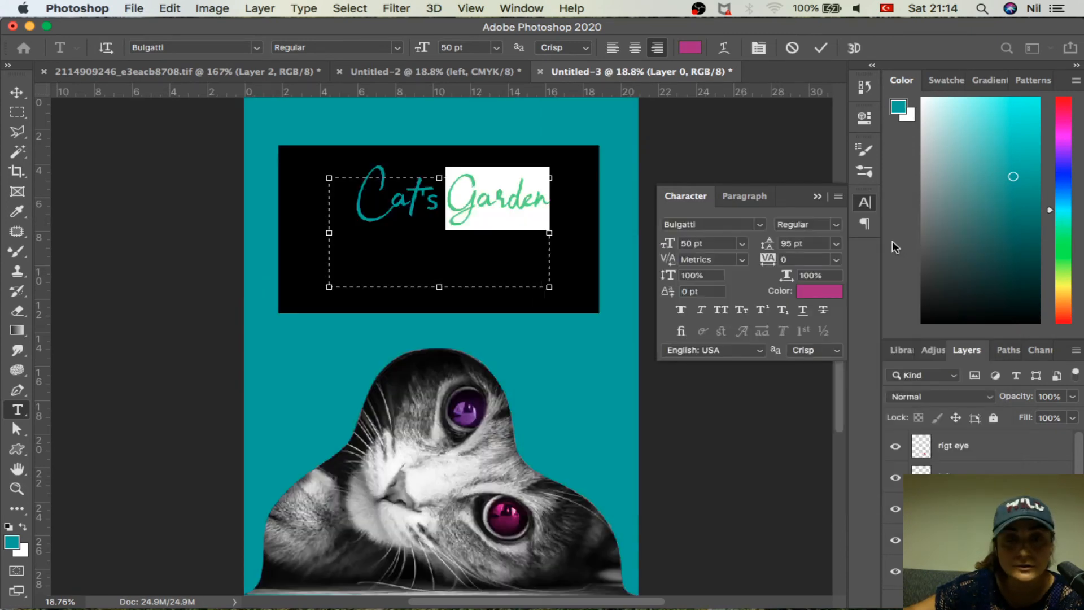
Set the text color of "Garden" to white, hex ffffff.
click(819, 292)
click(546, 249)
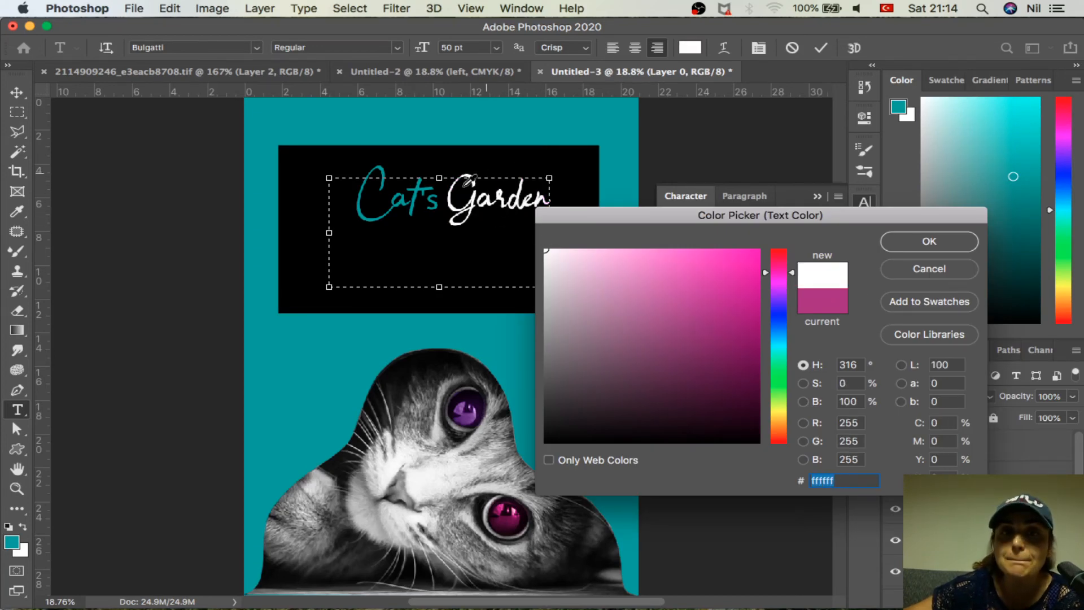
click(945, 242)
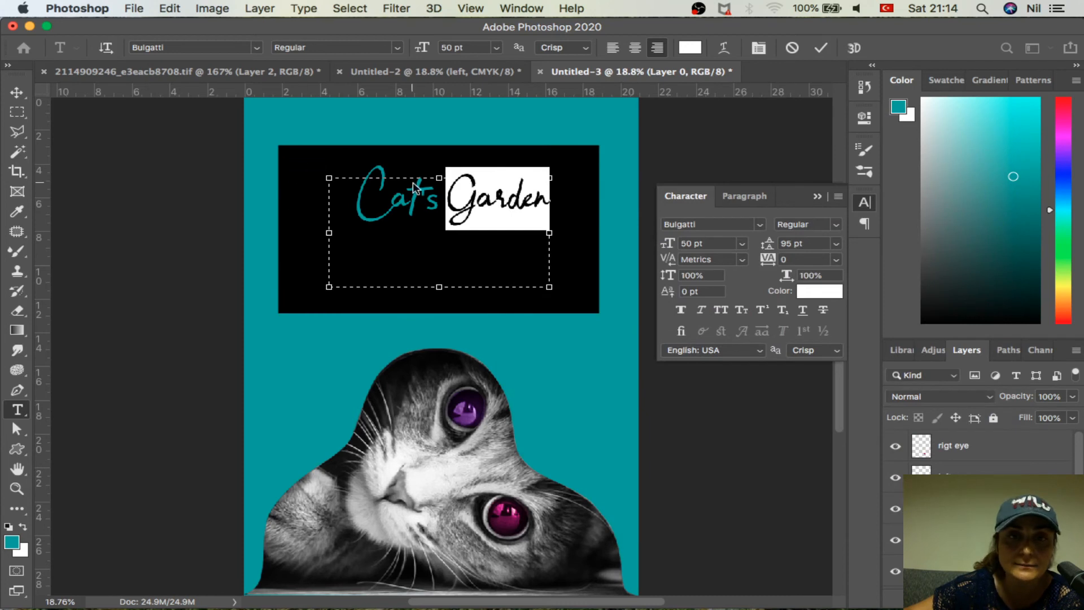
Try Faux Bold on the word "Cat's" and turn it off again.
drag(439, 203, 204, 199)
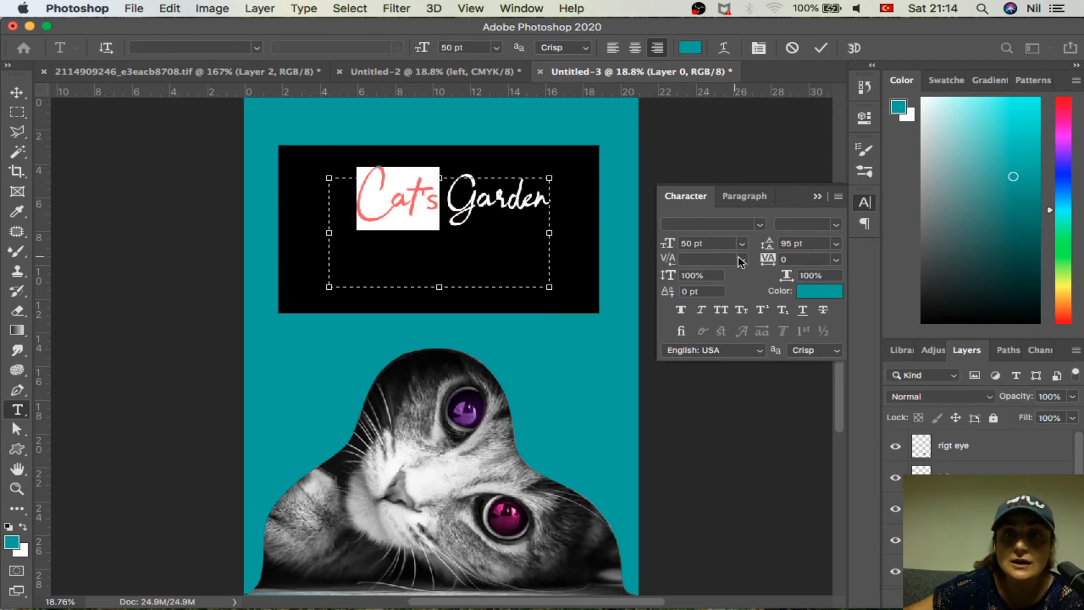
click(680, 310)
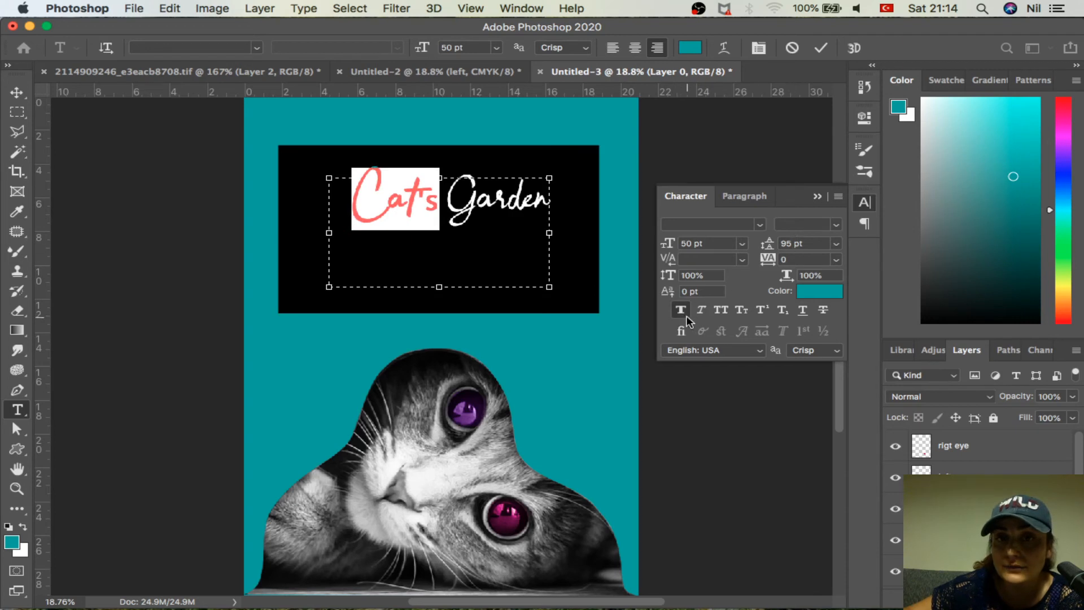
click(685, 313)
Try the Merriweather font with the Italic style on the word "Cat's".
click(760, 225)
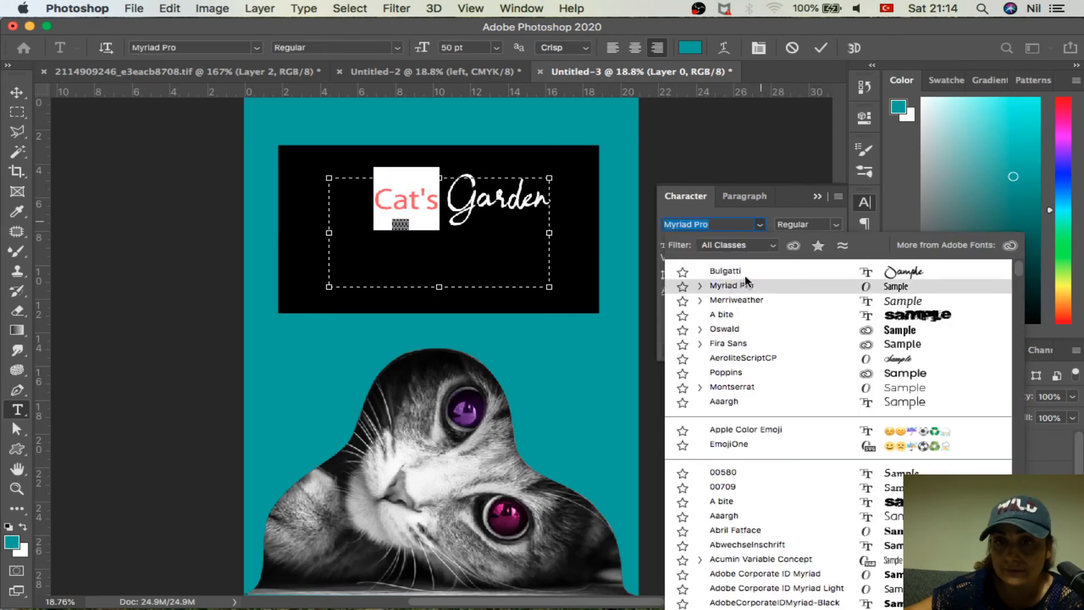
key(Escape)
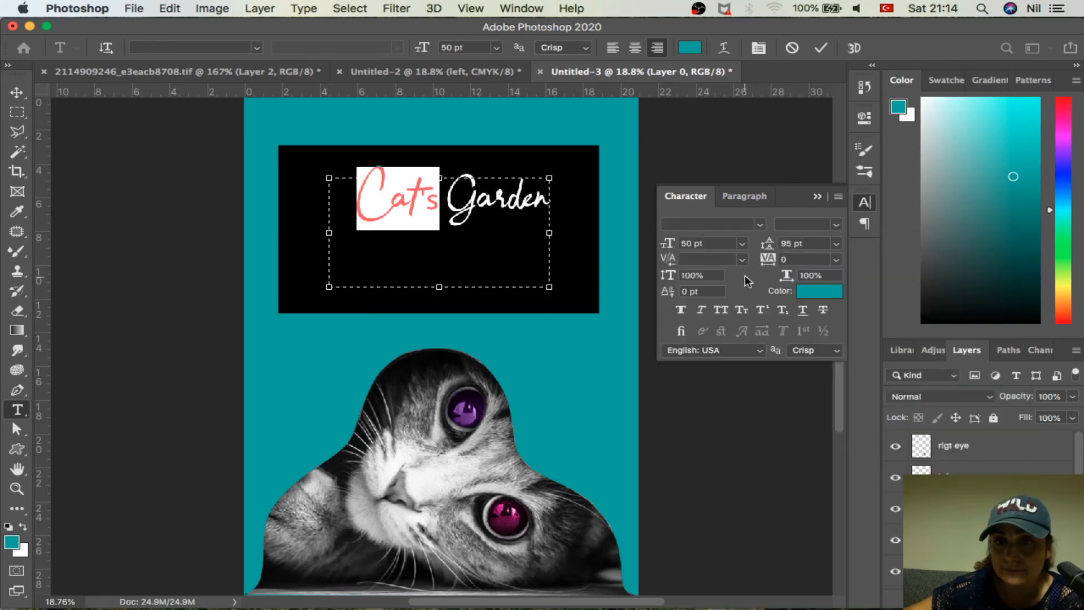
click(834, 225)
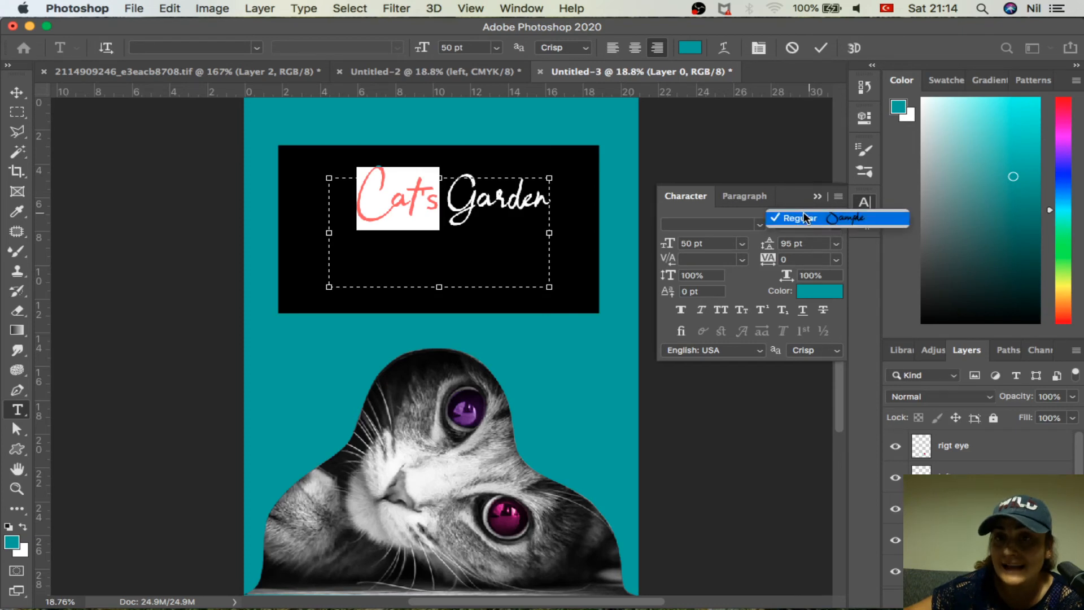
click(760, 225)
click(760, 224)
click(757, 299)
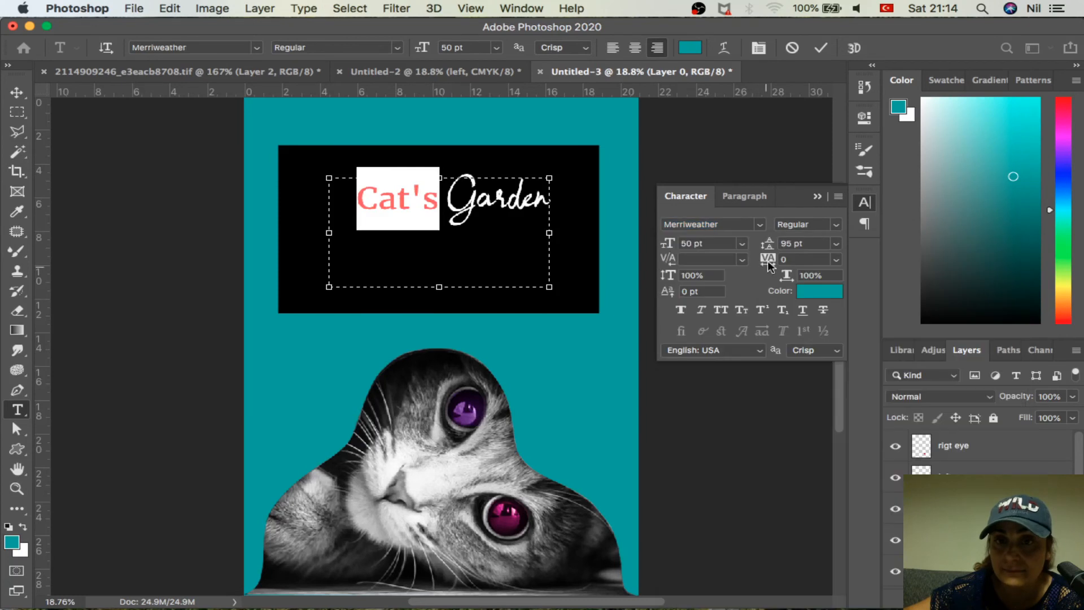
click(835, 226)
click(836, 228)
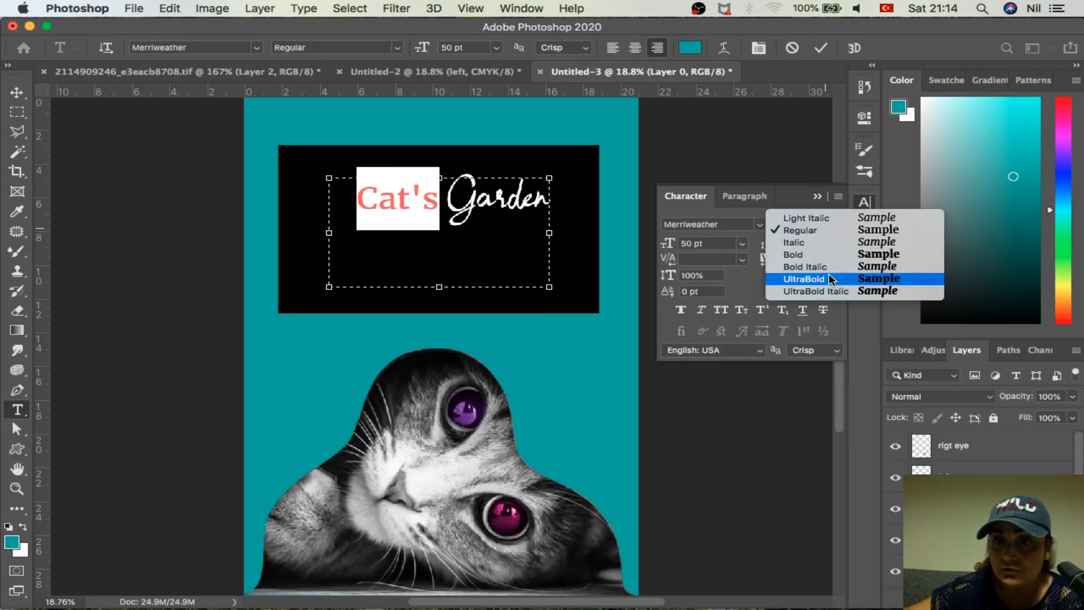
click(821, 244)
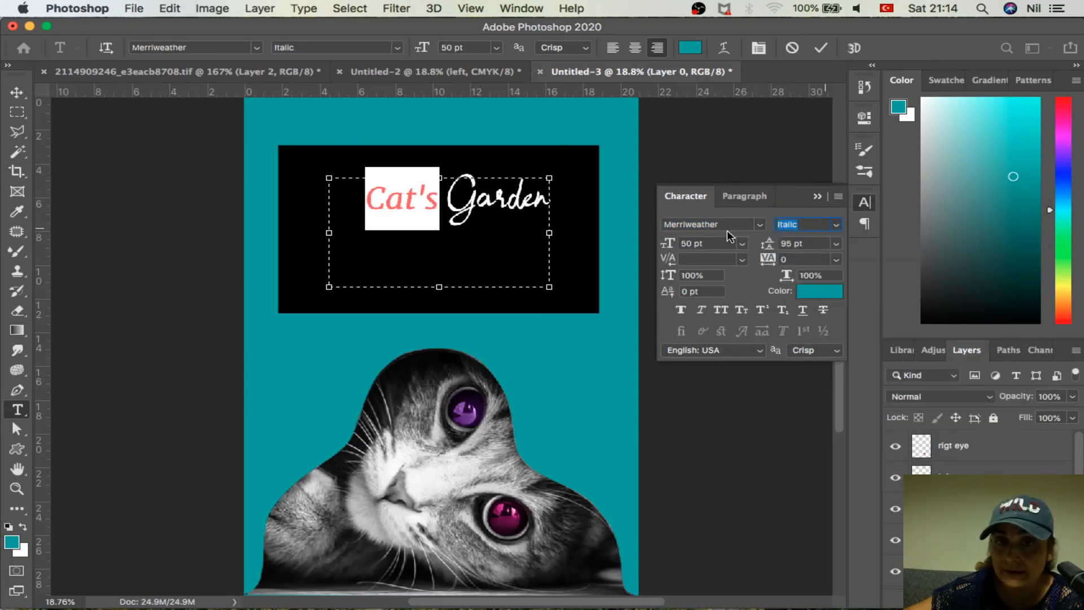
Set the font of the word "Cat's" to Bulgatti and apply Faux Bold and Faux Italic.
click(761, 224)
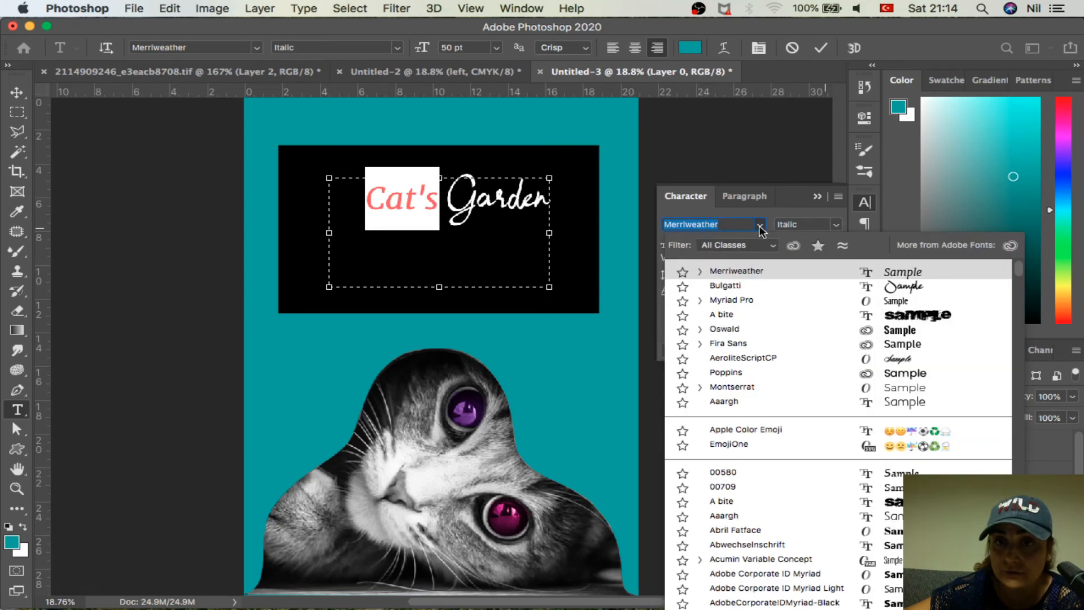
click(756, 286)
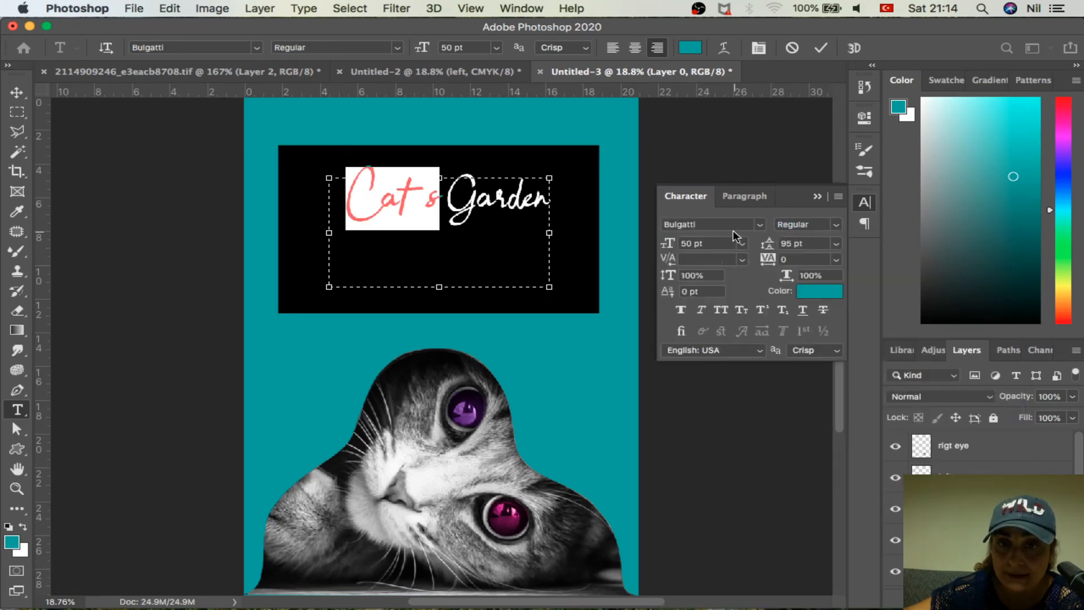
click(682, 310)
click(704, 312)
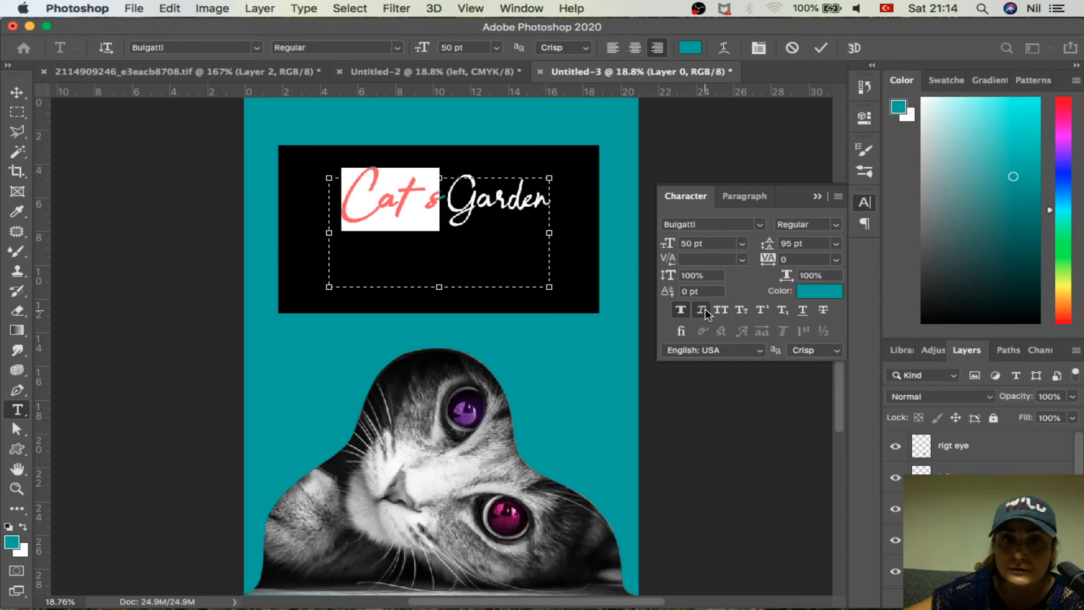
Try All Caps and Small Caps on the word "Cat's", turning each off again.
click(720, 311)
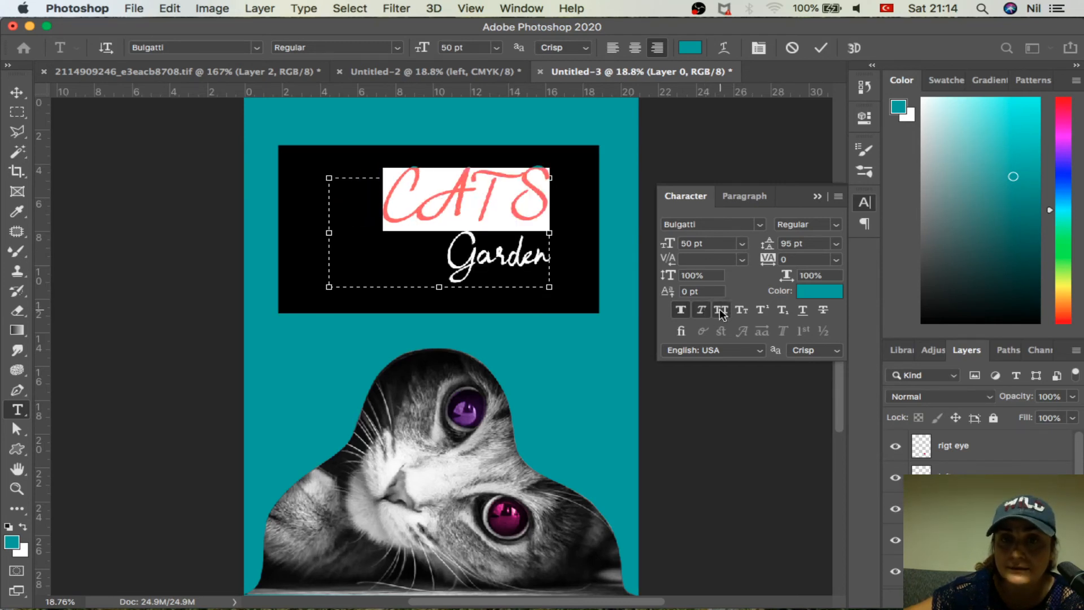
click(721, 311)
click(741, 311)
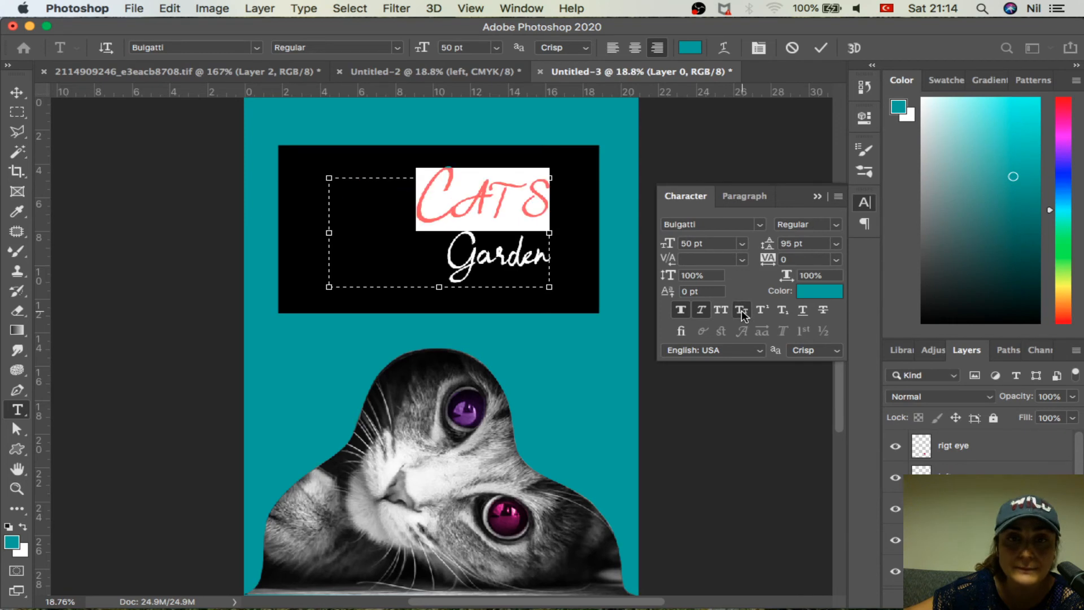
click(741, 311)
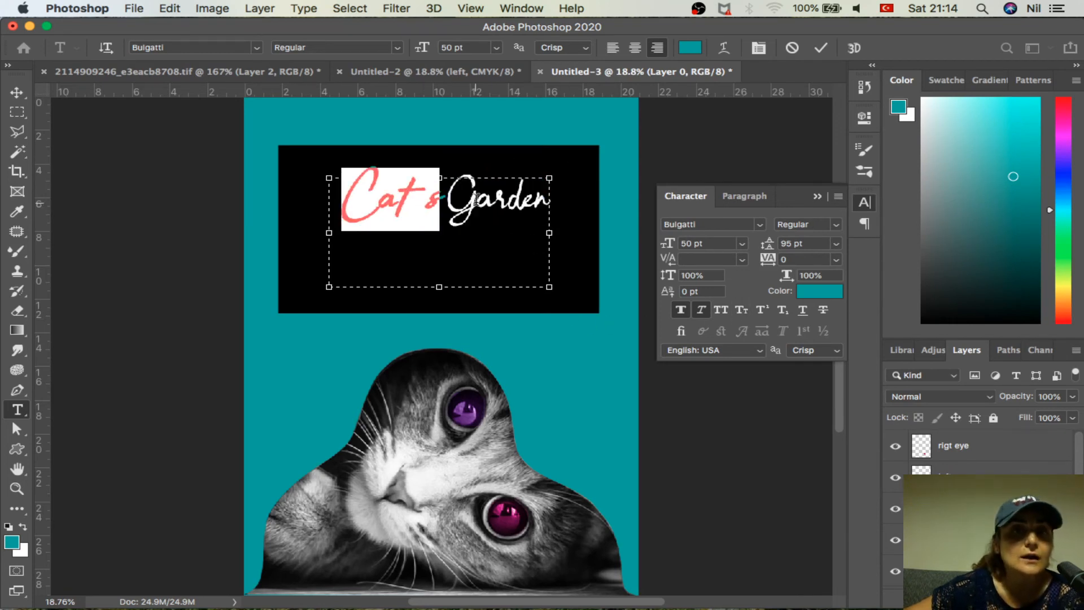
Insert an apostrophe between the t and the s of "Cat's" in the Bulgatti font.
click(476, 198)
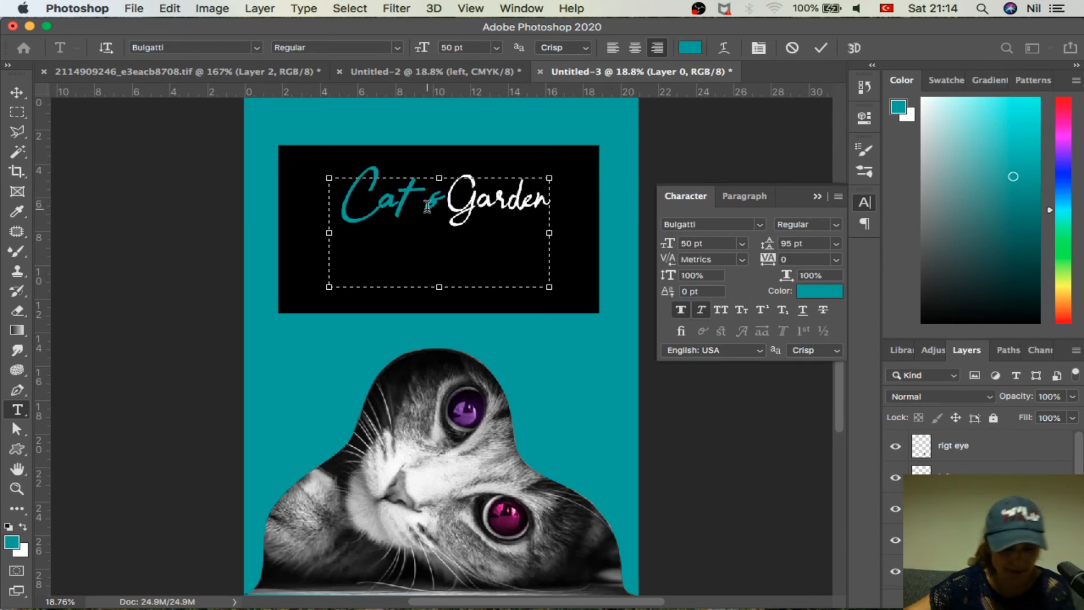
text(')
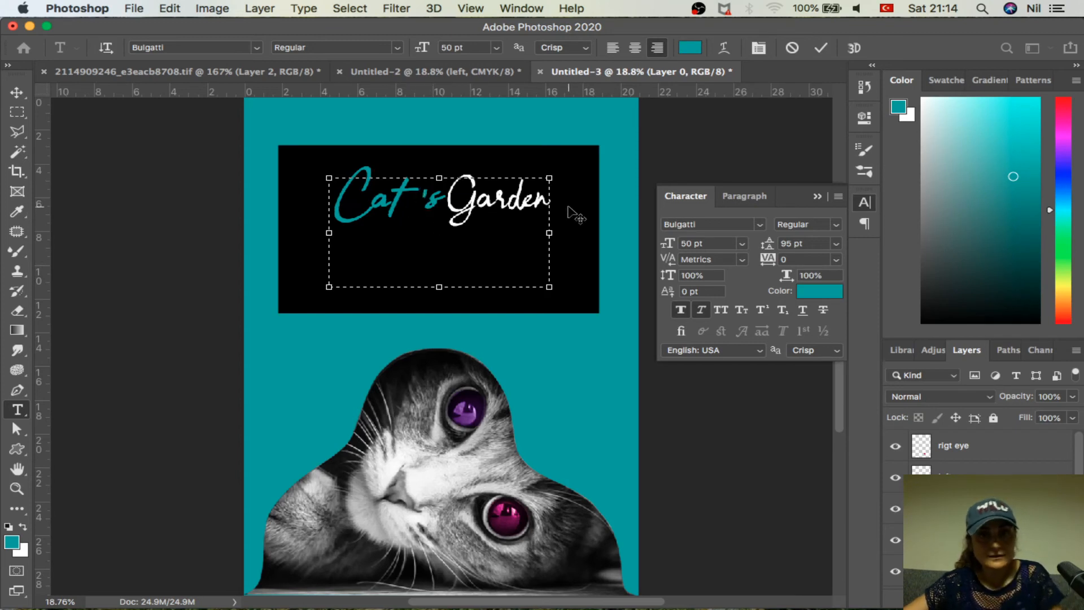
Try font sizes of 30 pt, 72 pt and 65 pt on the word "Cat's".
drag(447, 197, 230, 189)
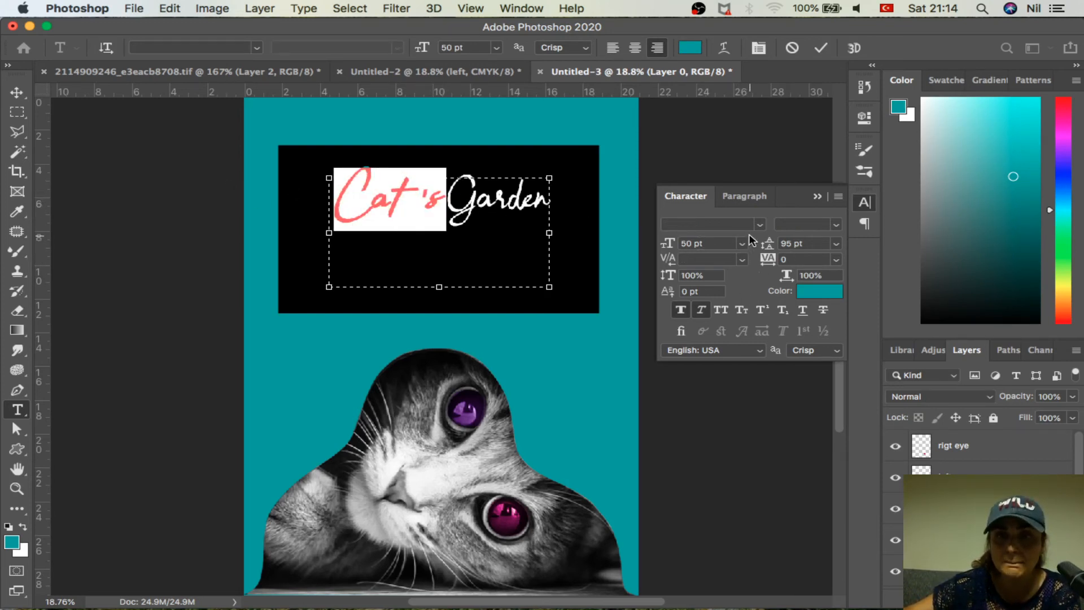
click(742, 249)
click(713, 396)
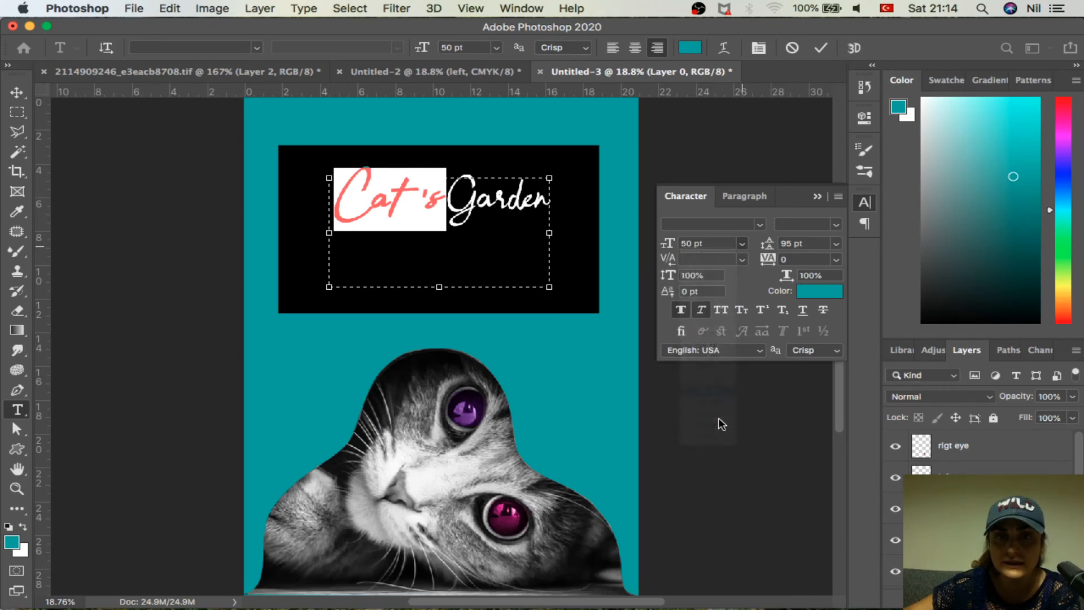
click(742, 245)
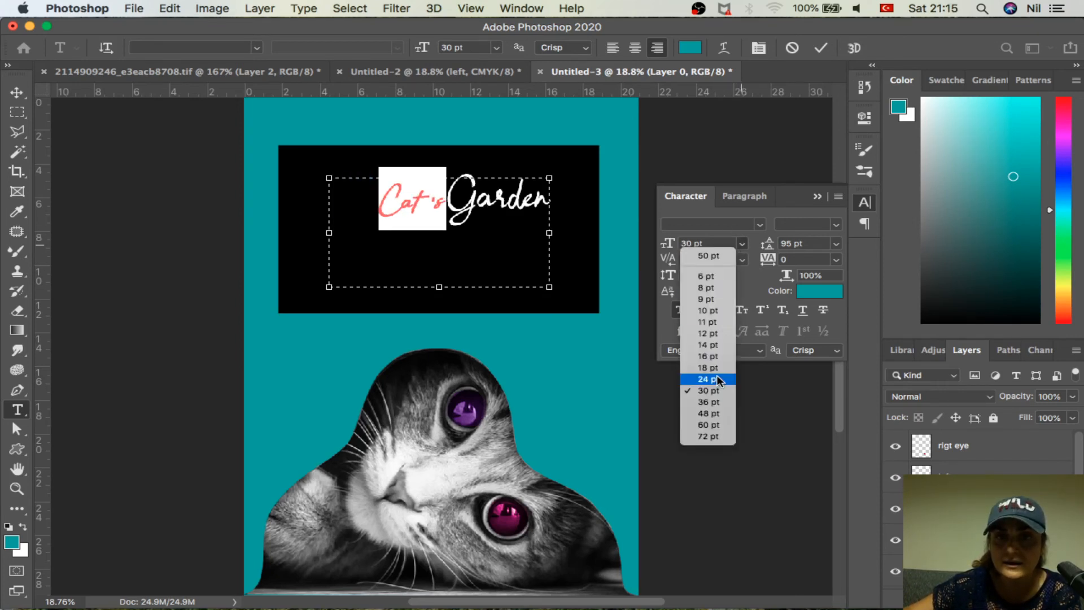
click(710, 437)
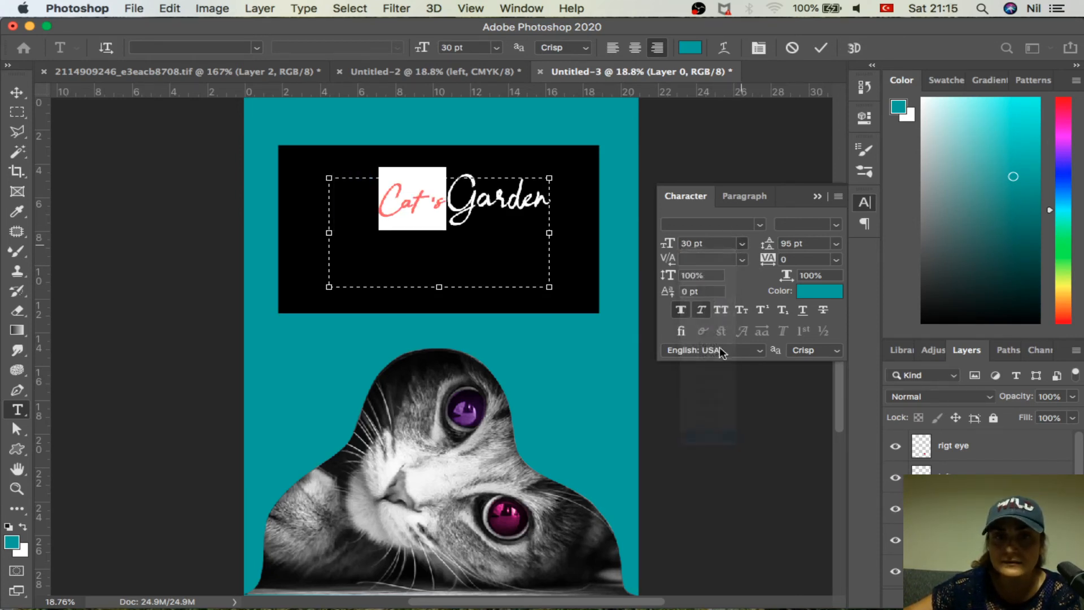
click(713, 243)
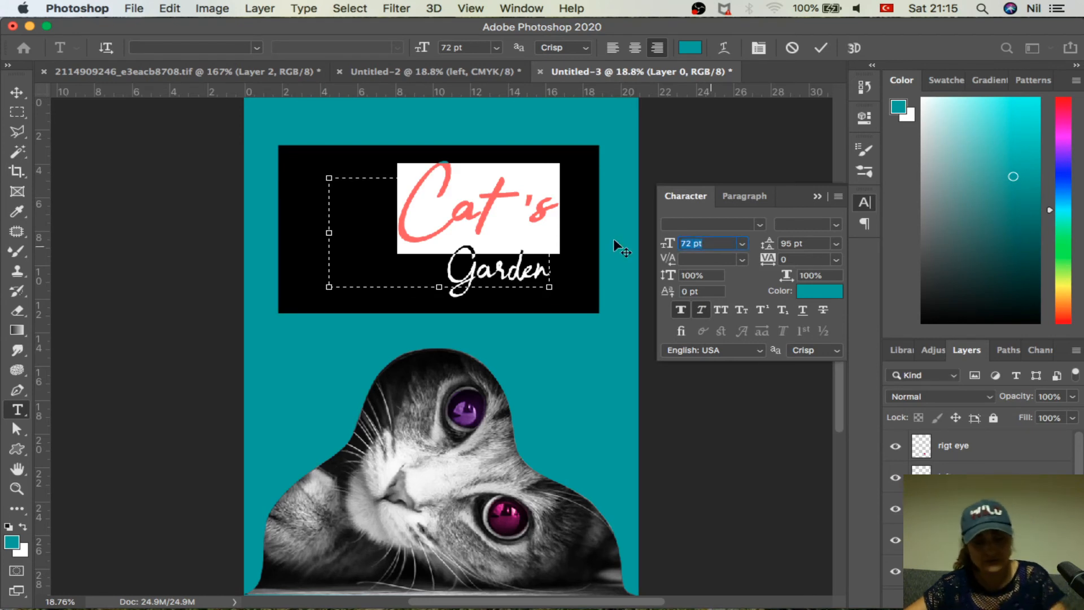
text(65)
key(Return)
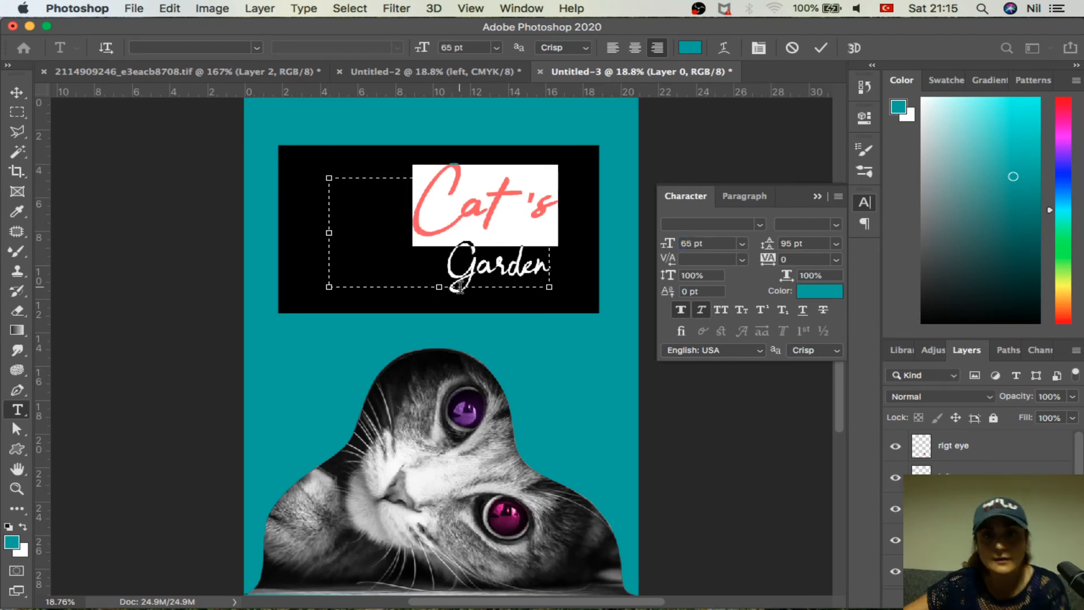
Center-align both words of the title within the text box.
drag(420, 181, 600, 295)
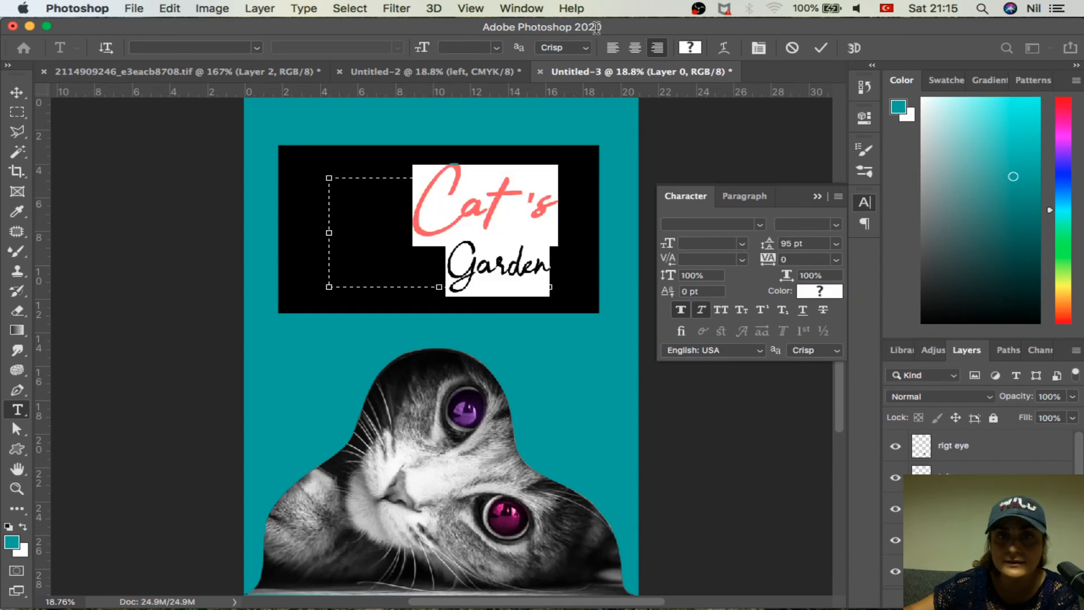
click(635, 48)
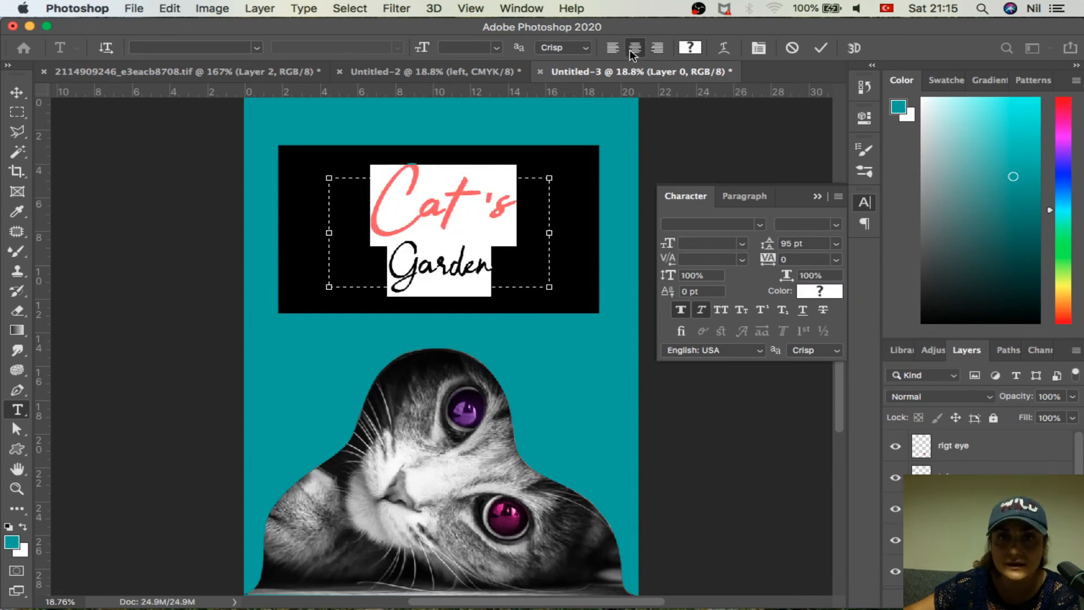
click(486, 253)
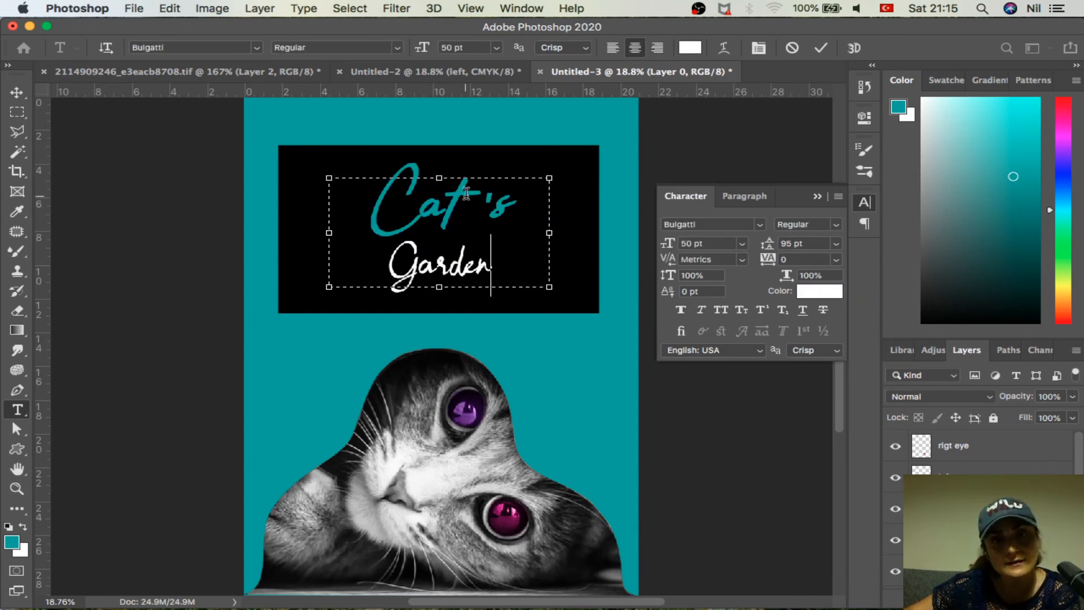
Set the leading of the word "Garden" to 130 pt.
drag(490, 262, 366, 266)
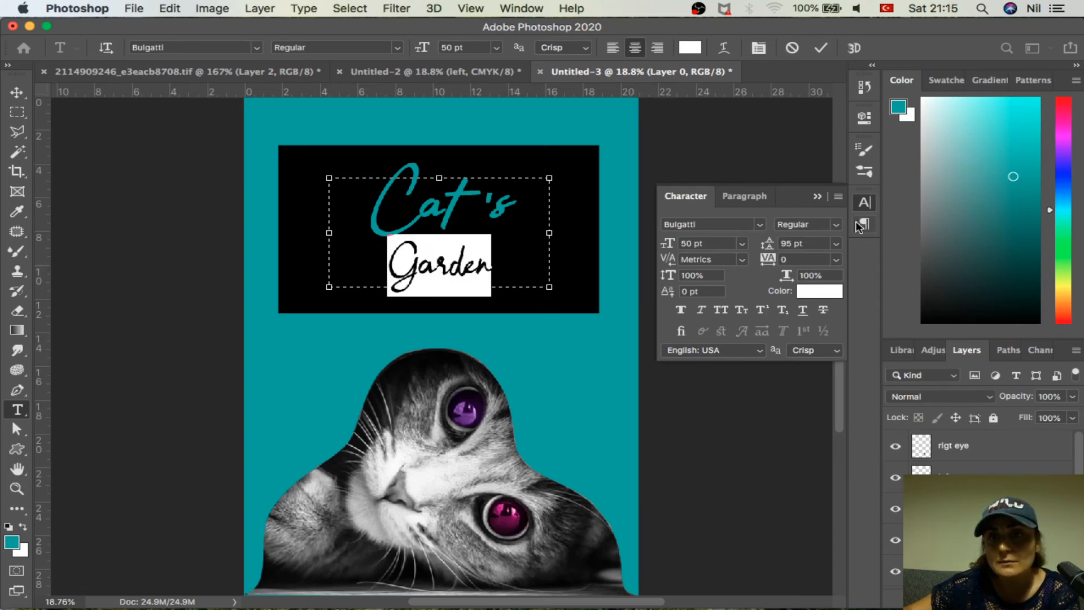
click(835, 243)
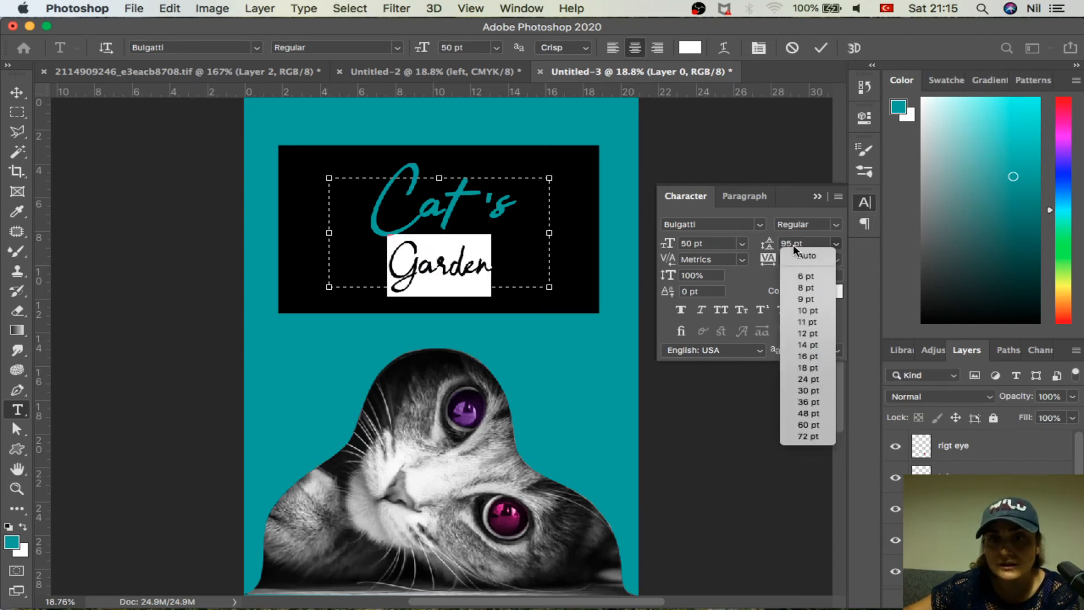
click(818, 226)
click(818, 243)
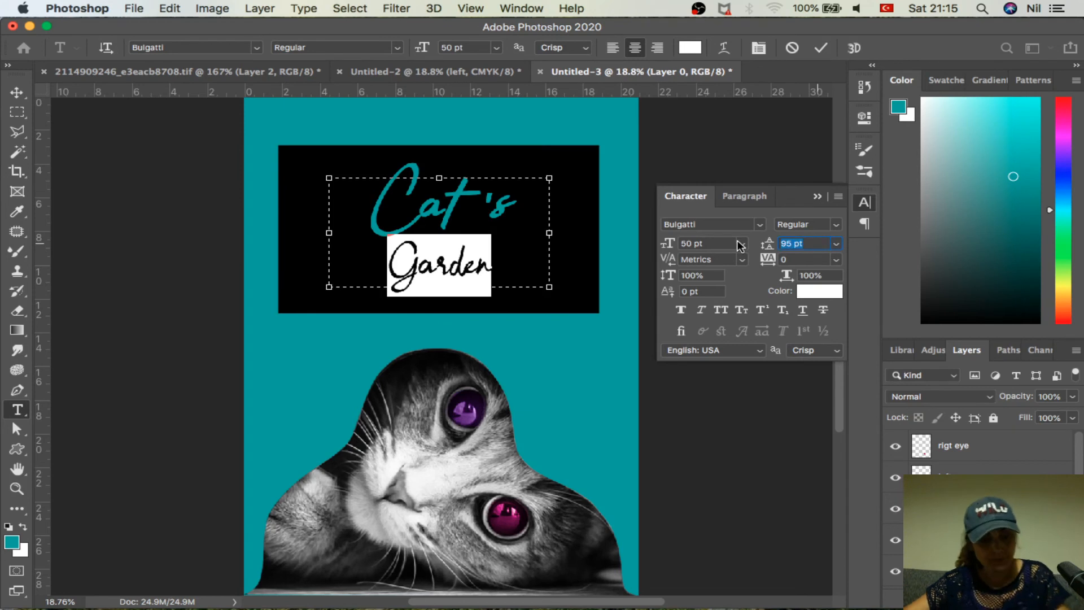
text(130)
key(Return)
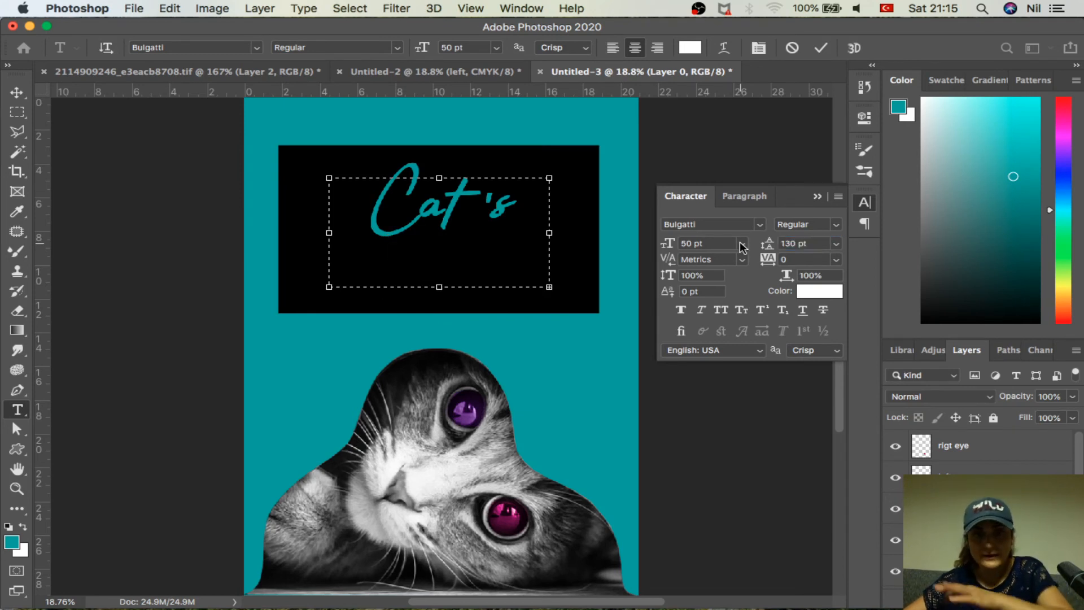
Extend the text box downward slightly and set the leading of "Garden" to 110 pt.
drag(439, 287, 438, 303)
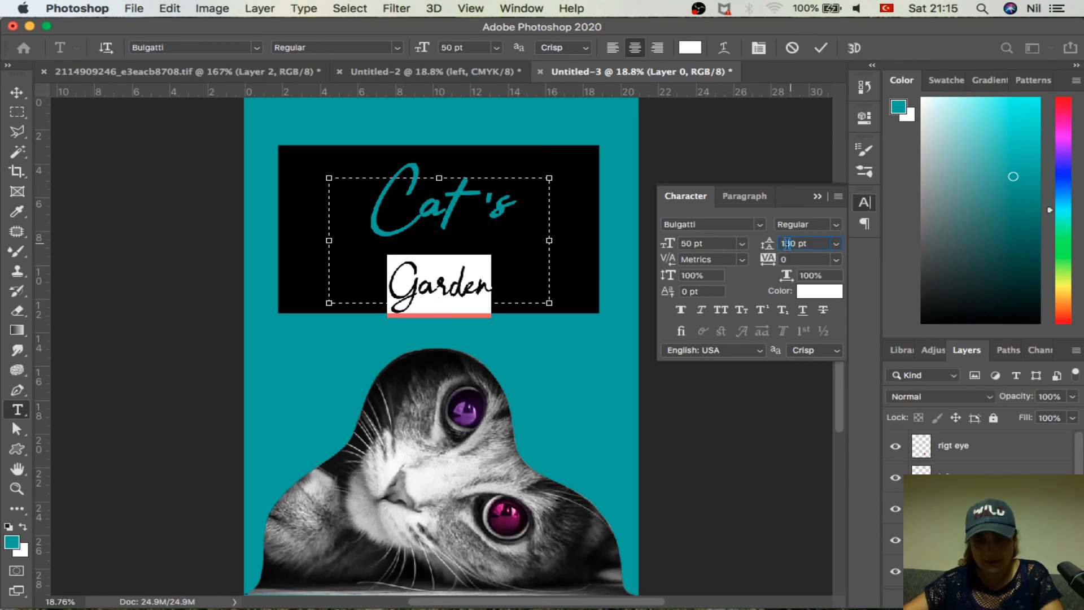
text(0)
key(Return)
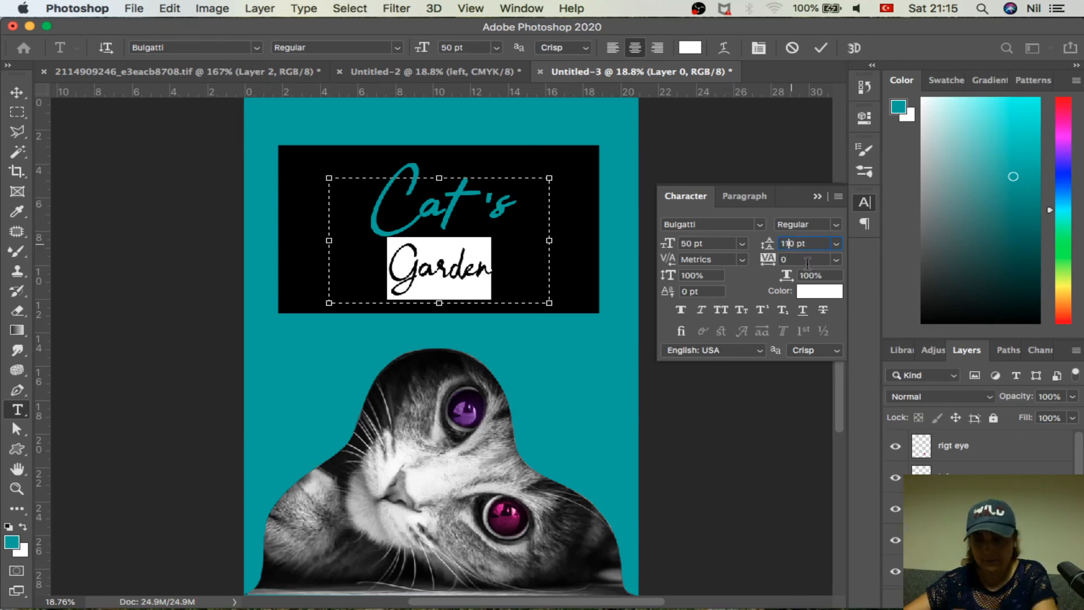
key(Return)
click(478, 249)
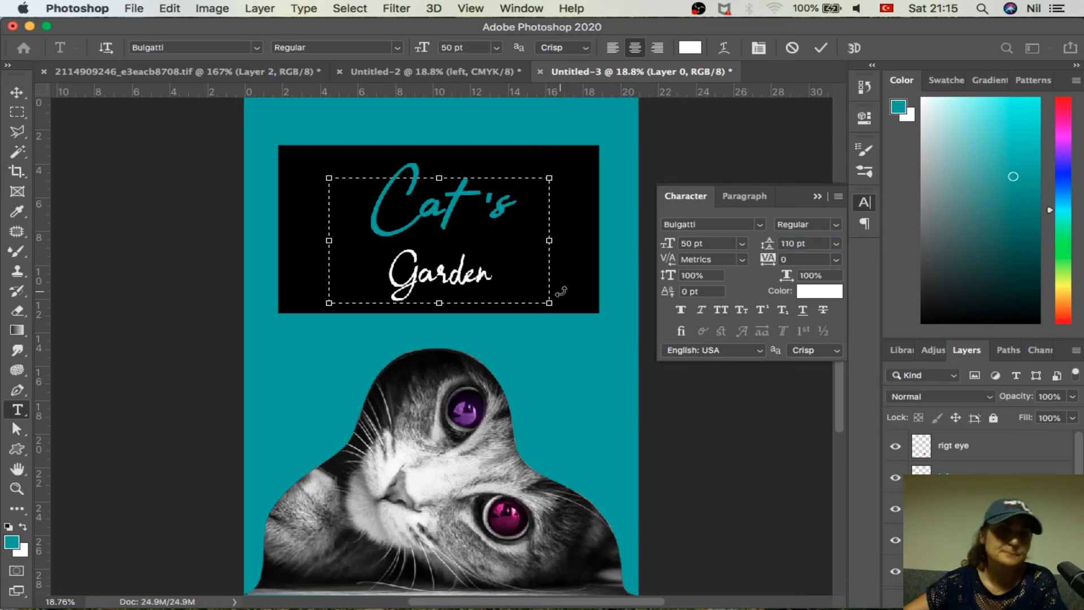
Set the font size of the word "Cat's" to 75 pt.
drag(529, 204, 313, 198)
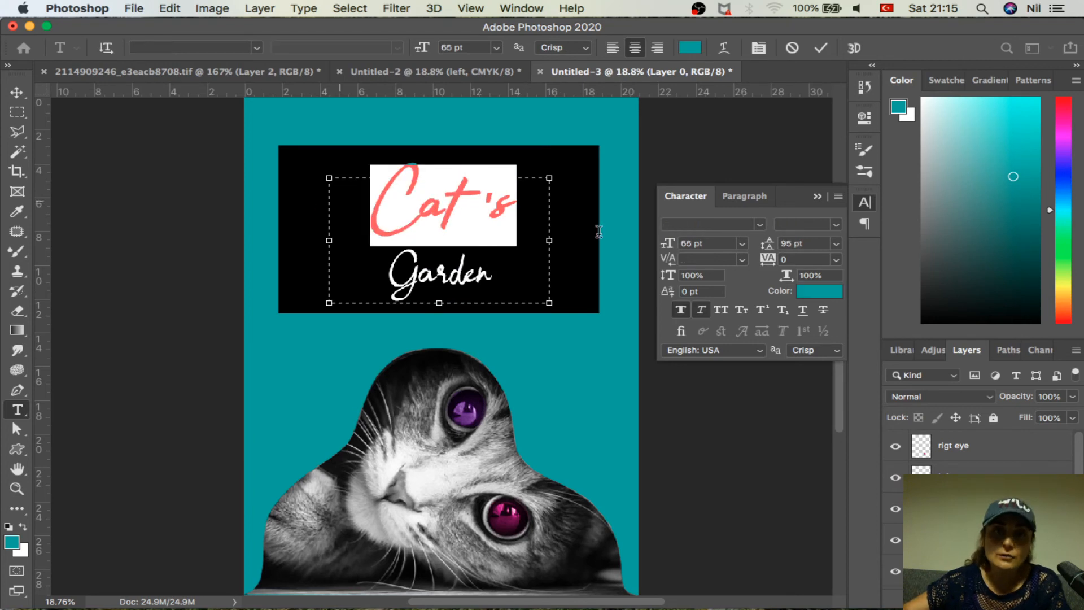
click(666, 245)
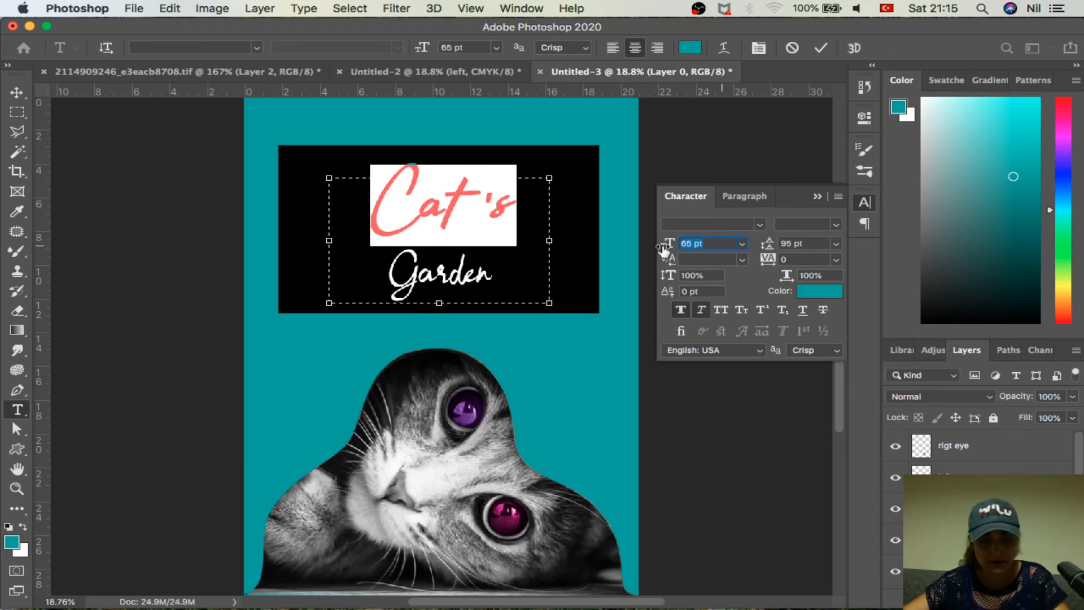
text(75)
key(Return)
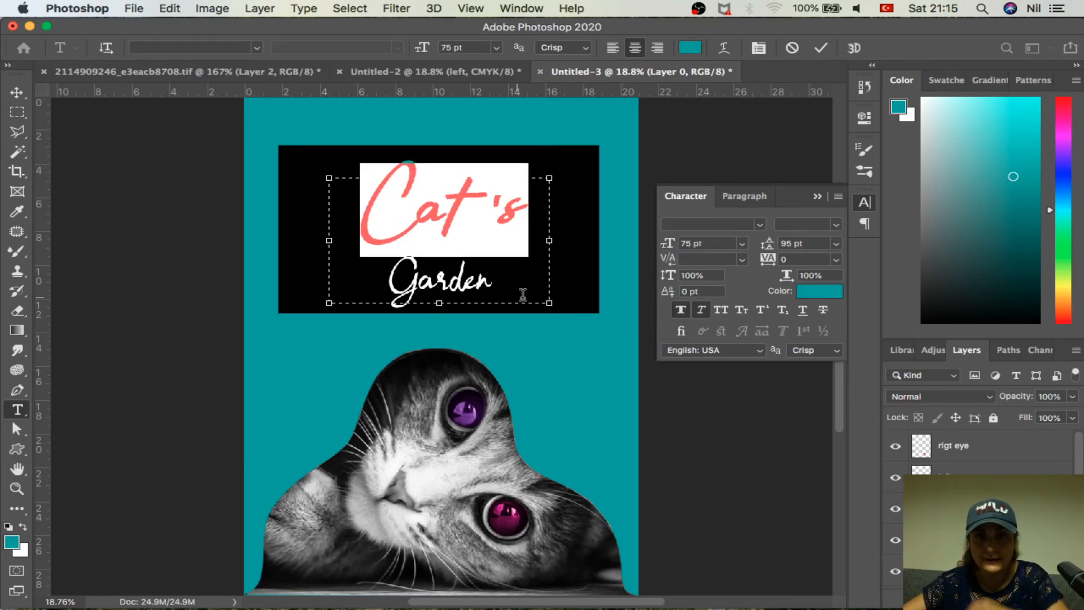
Commit the title text and nudge it slightly to the right within the black rectangle using the Move tool.
click(16, 92)
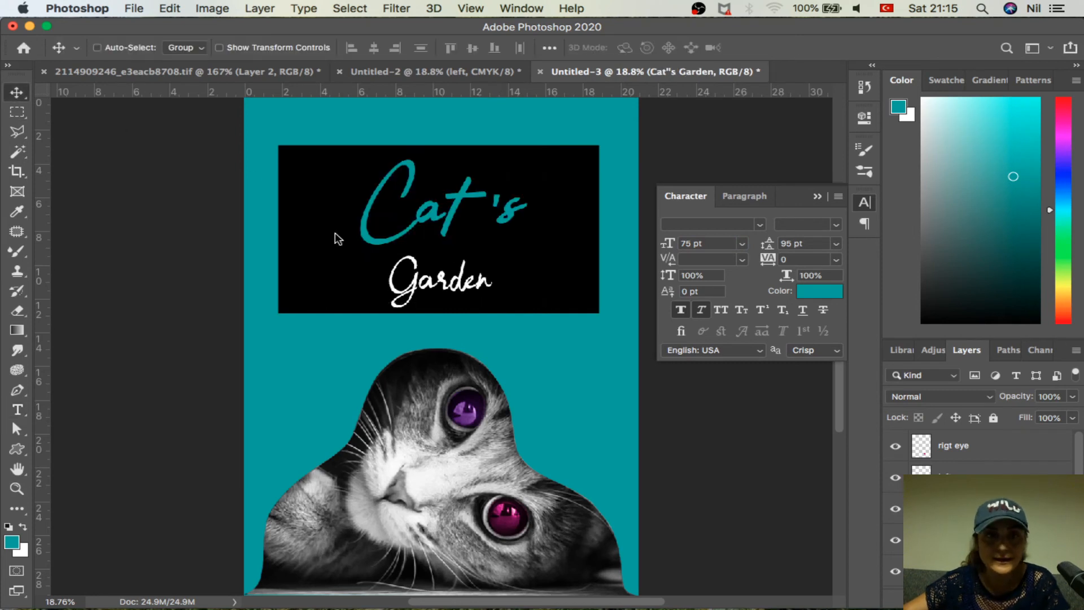
mouse_move(395, 217)
mouse_down()
mouse_move(385, 211)
mouse_move(395, 219)
mouse_up()
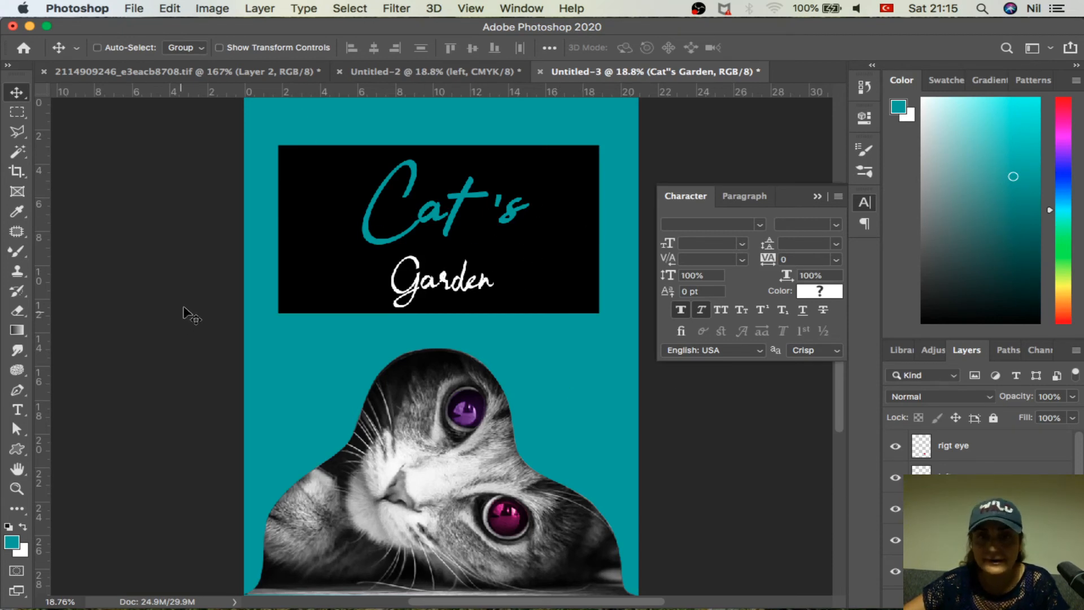
click(16, 112)
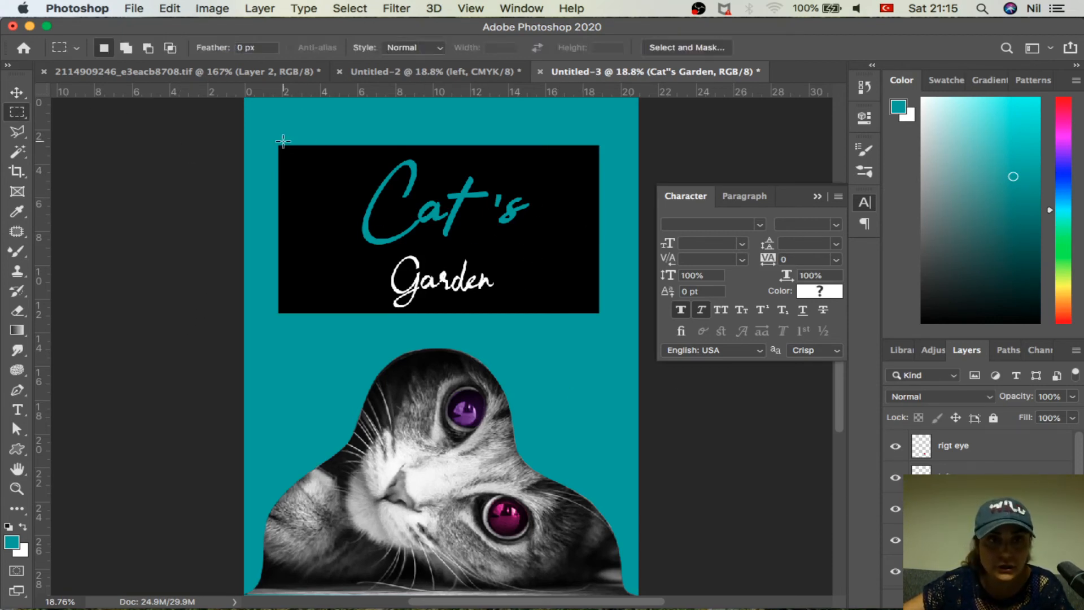
drag(278, 145, 600, 315)
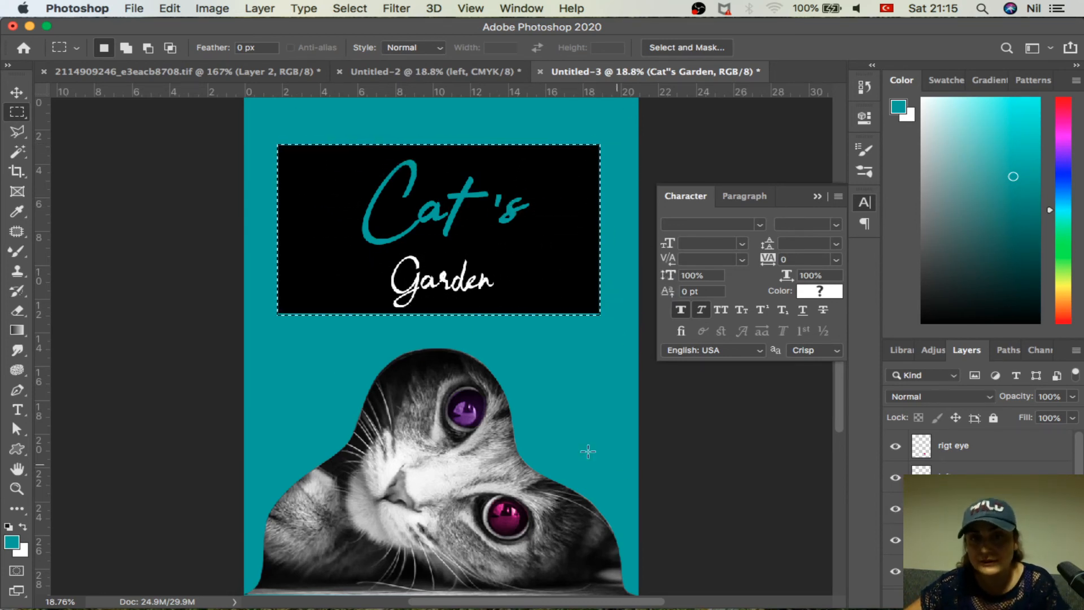
key(super+d)
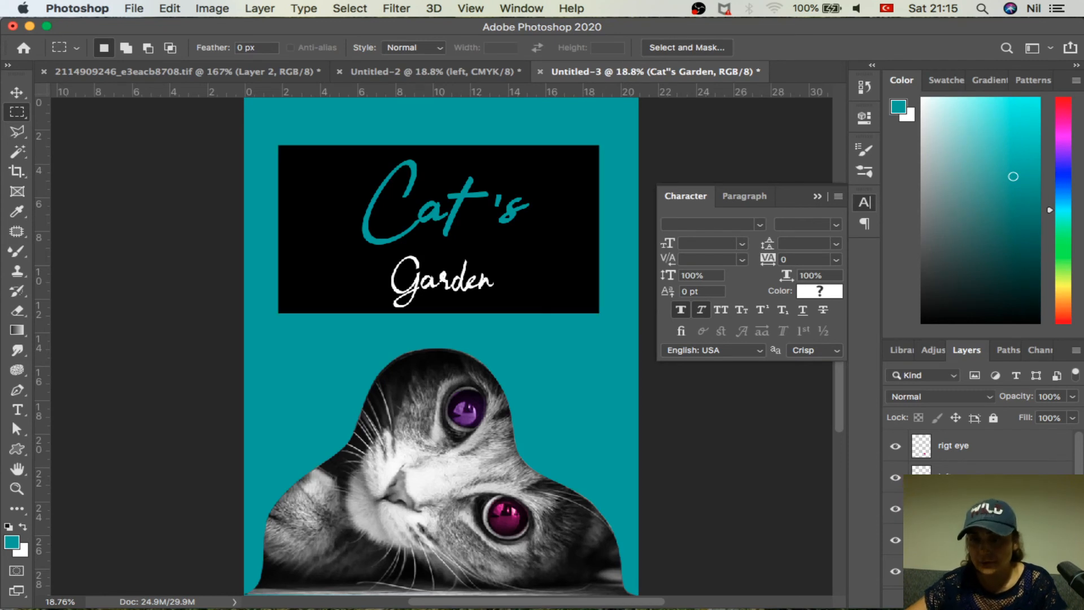
Delete the black title rectangle and replace it with a narrower rectangular selection filled with black on a new layer.
click(960, 540)
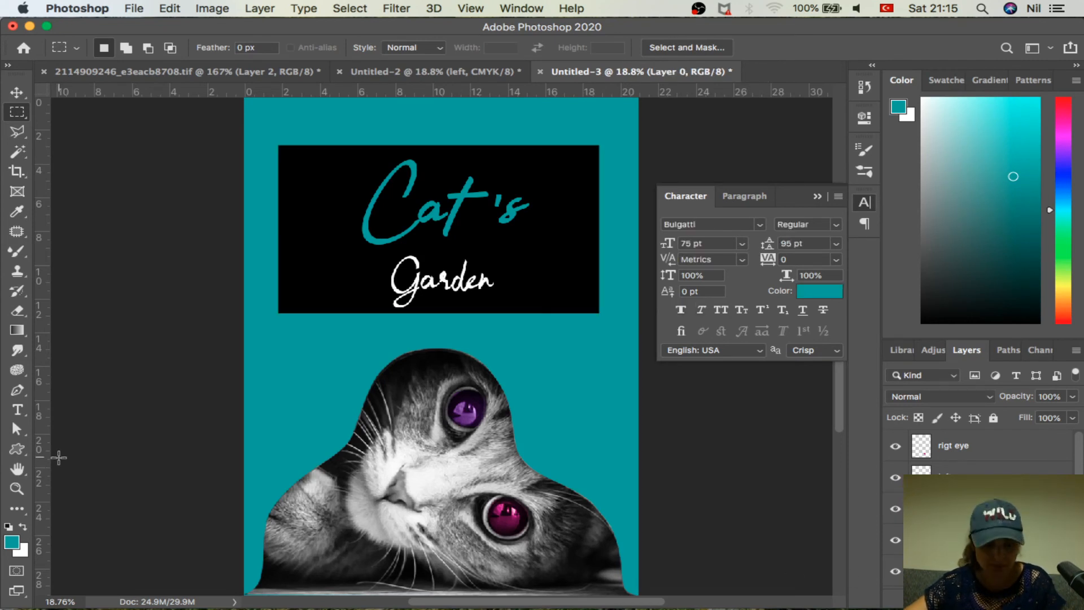
key(Delete)
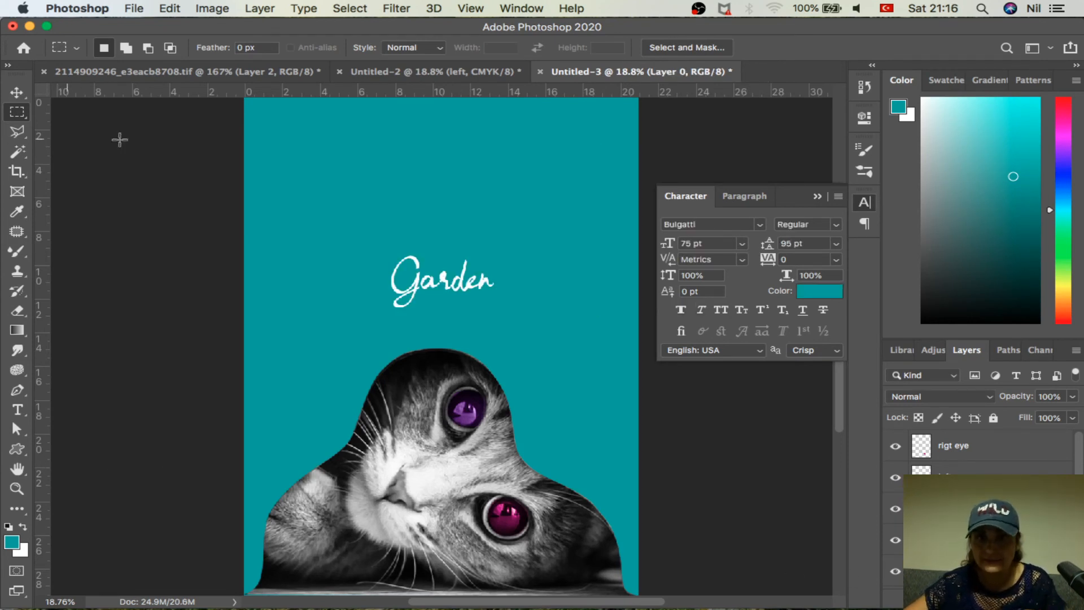
drag(304, 137, 450, 224)
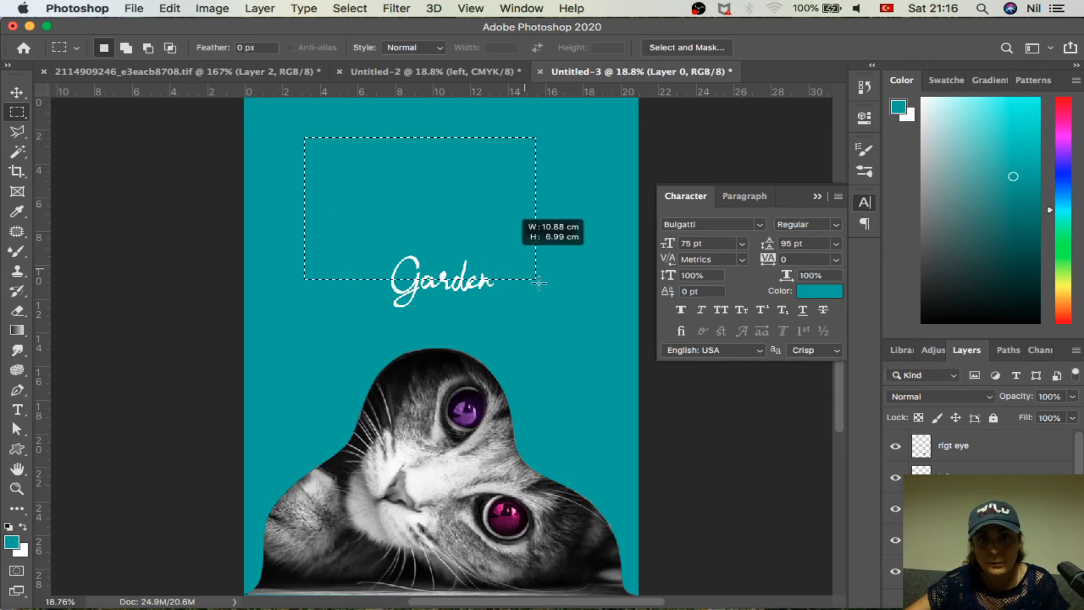
drag(538, 281, 578, 304)
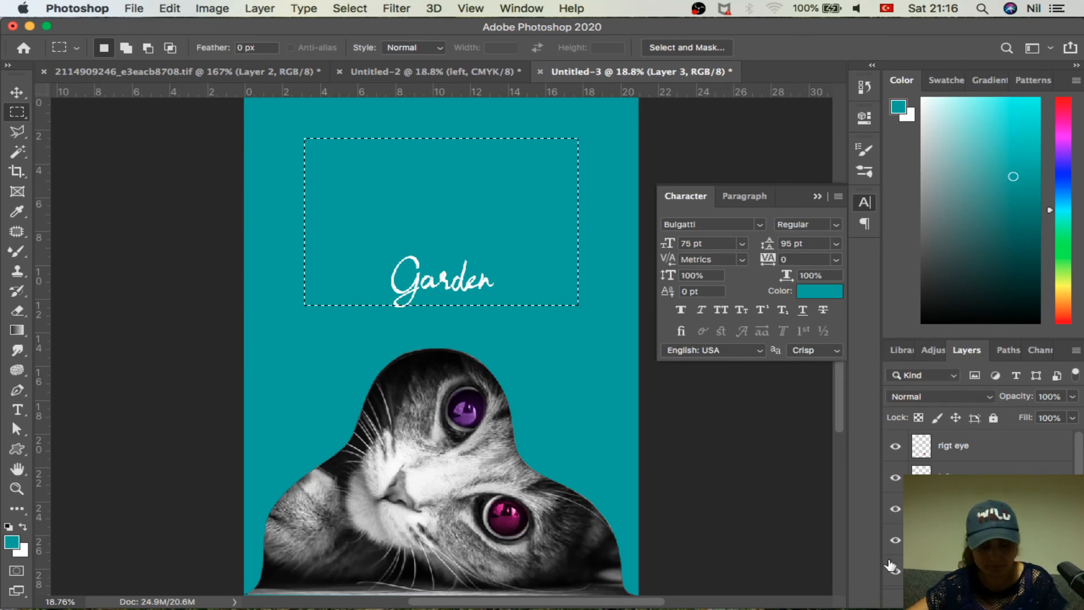
click(9, 527)
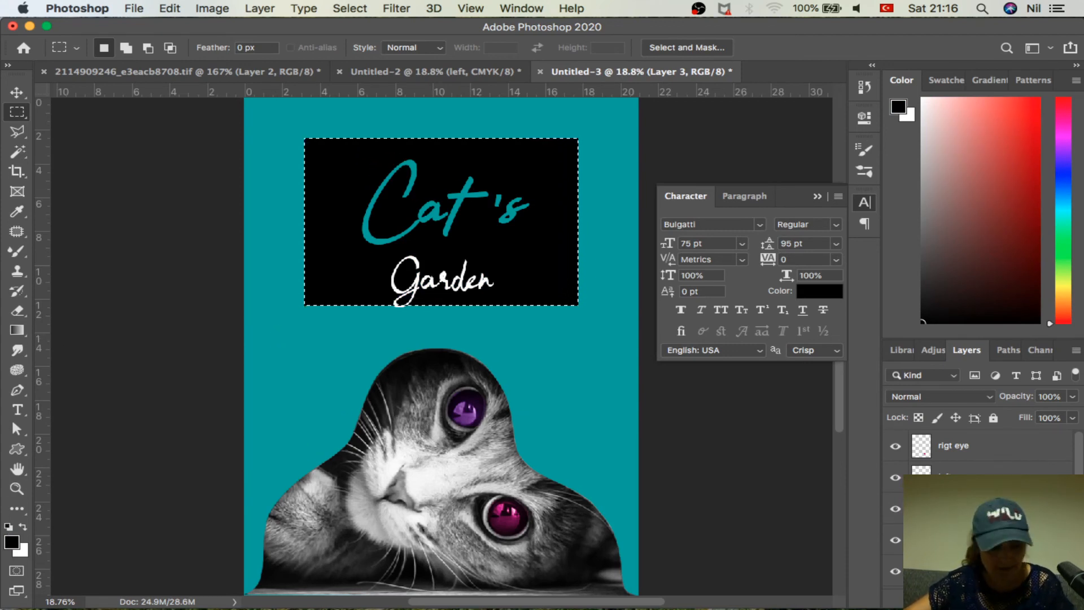
Align the vertical centers of the title text and the new black rectangle, then clear the selection.
shift+click(960, 509)
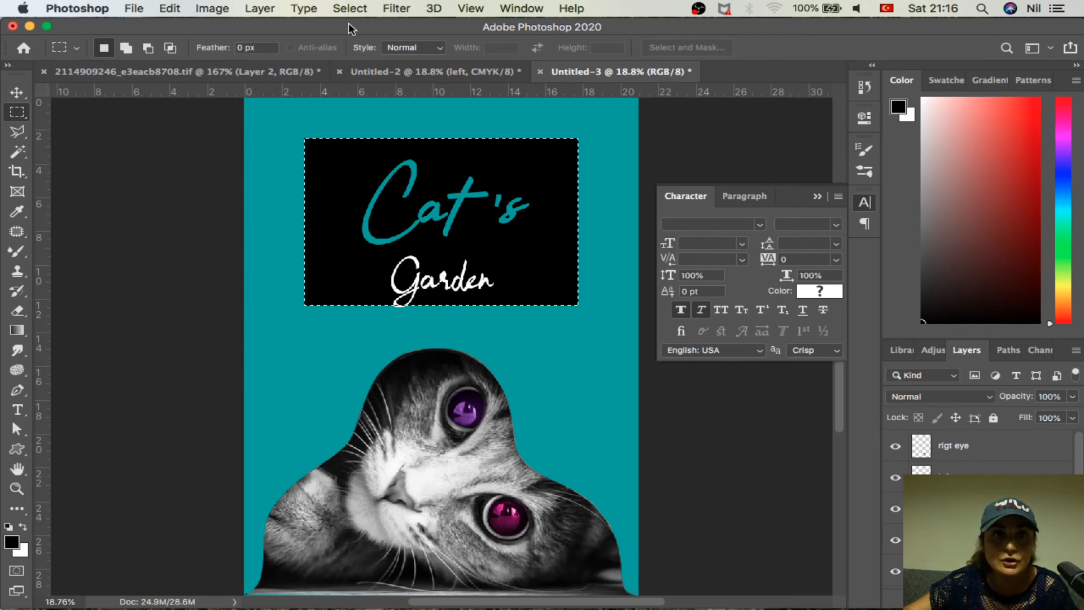
click(515, 8)
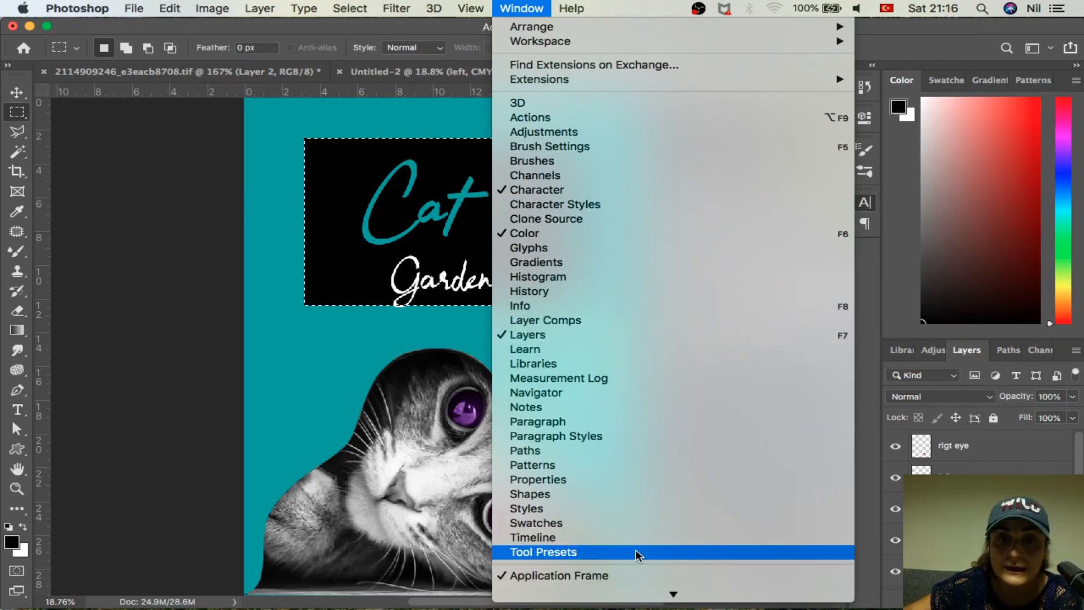
click(69, 217)
click(20, 92)
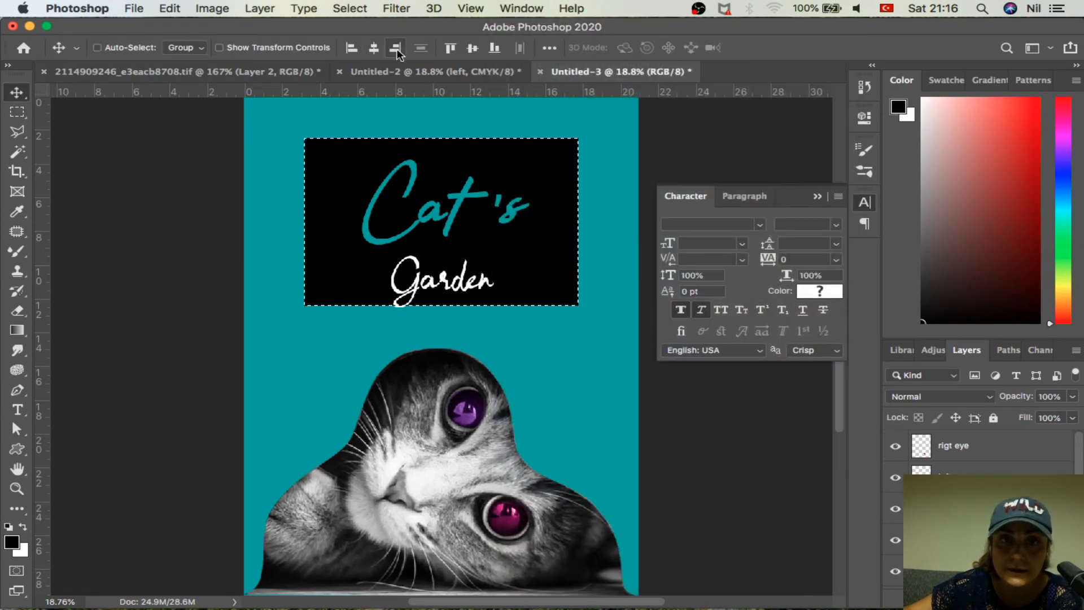
click(469, 49)
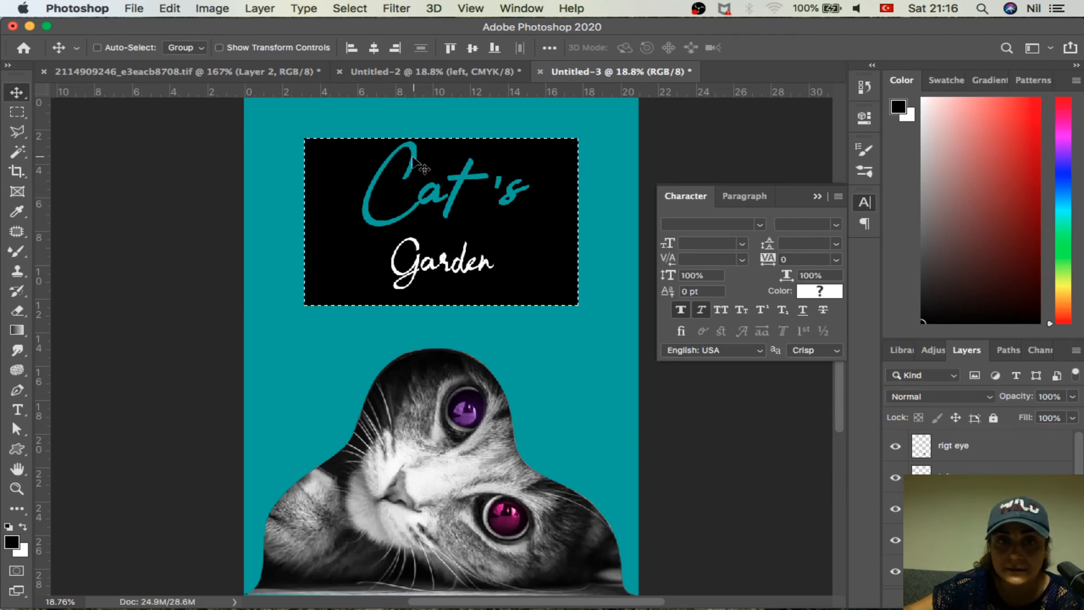
click(968, 509)
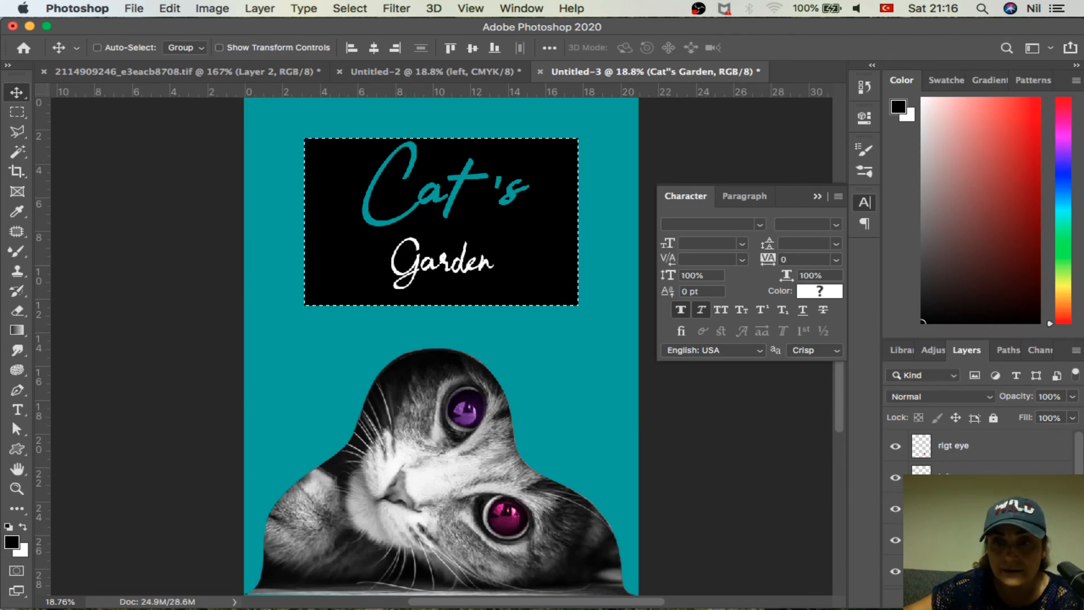
click(15, 115)
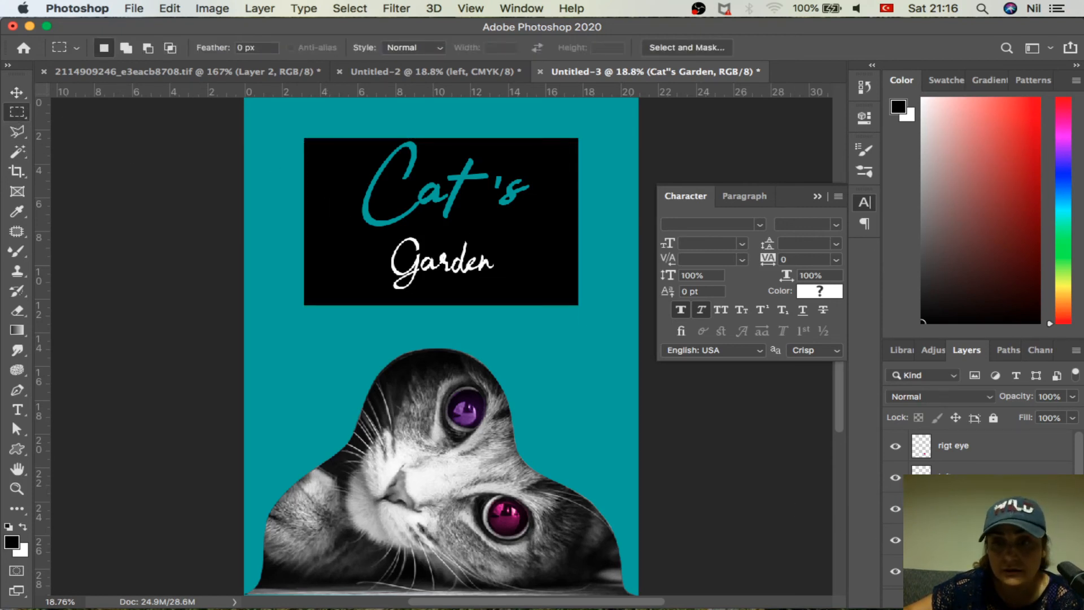
Raise the top edge of the title's text box slightly, commit the text and nudge the title slightly down within the rectangle.
click(18, 410)
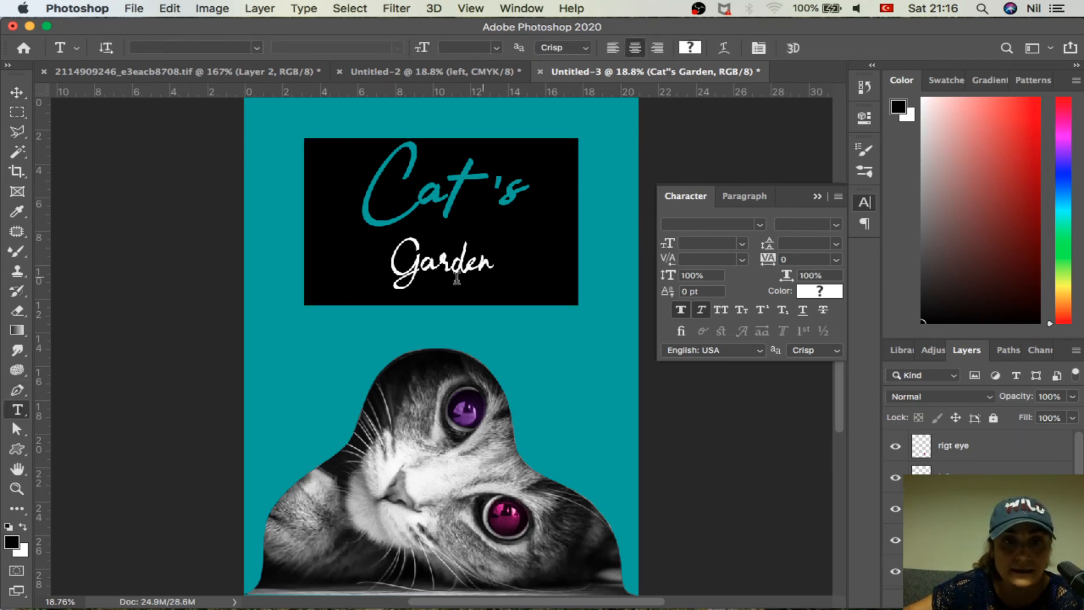
click(437, 258)
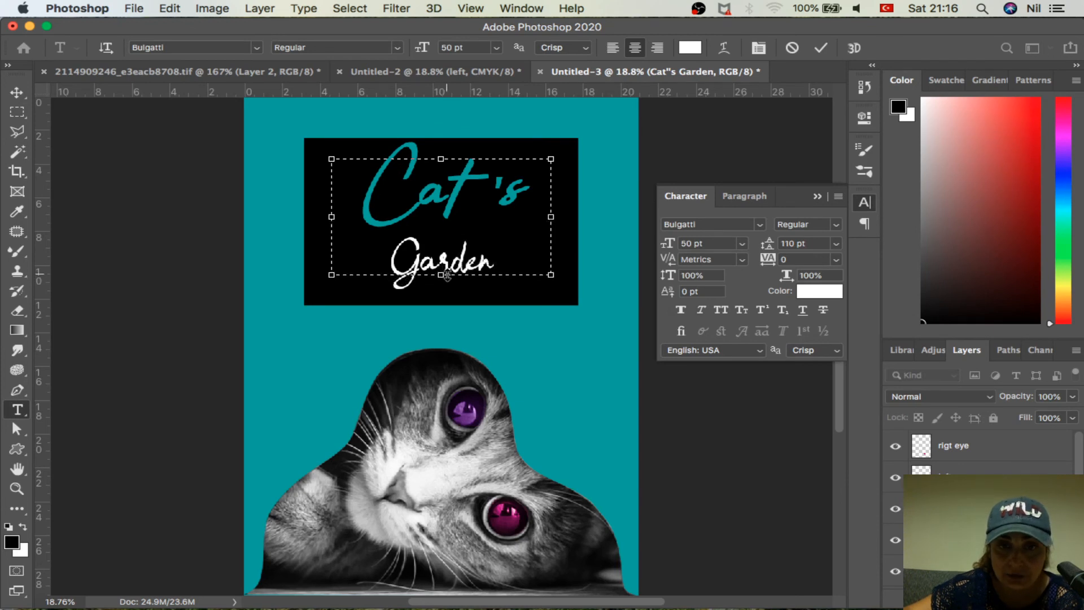
drag(443, 274, 443, 274)
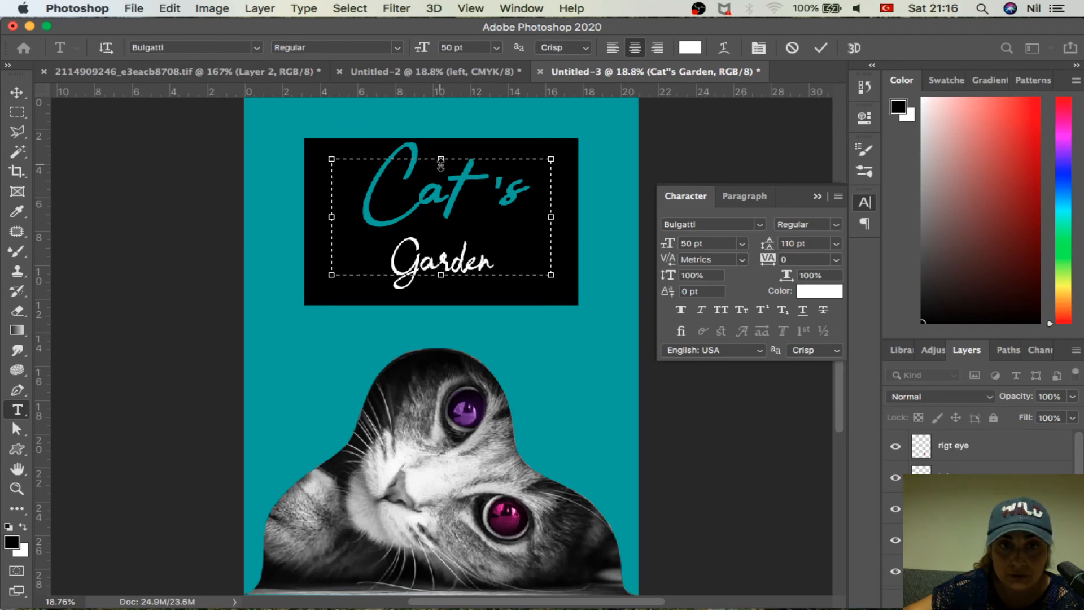
drag(441, 159, 443, 159)
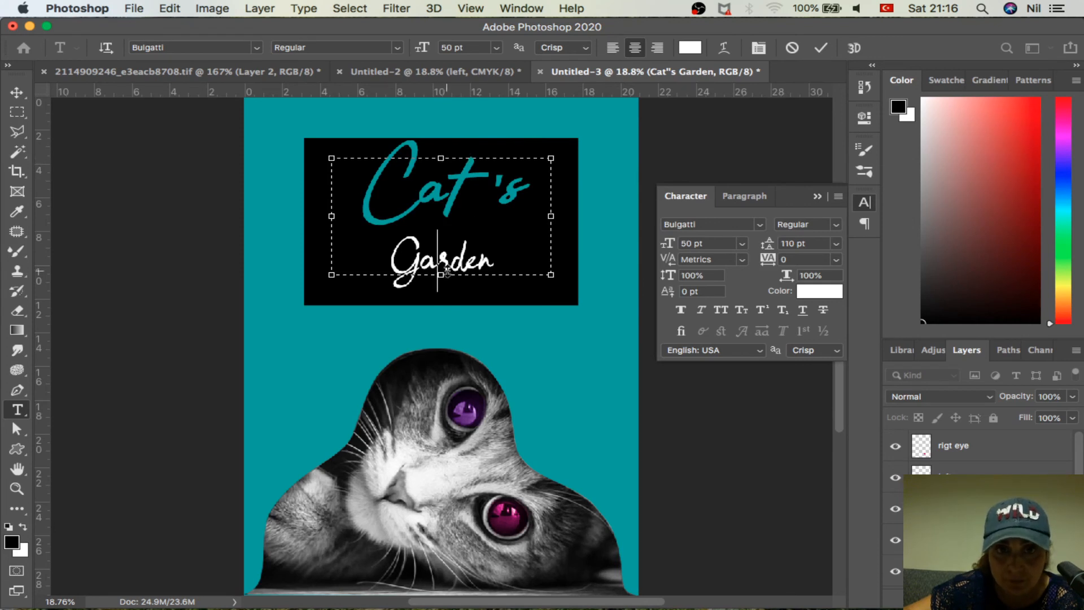
click(15, 92)
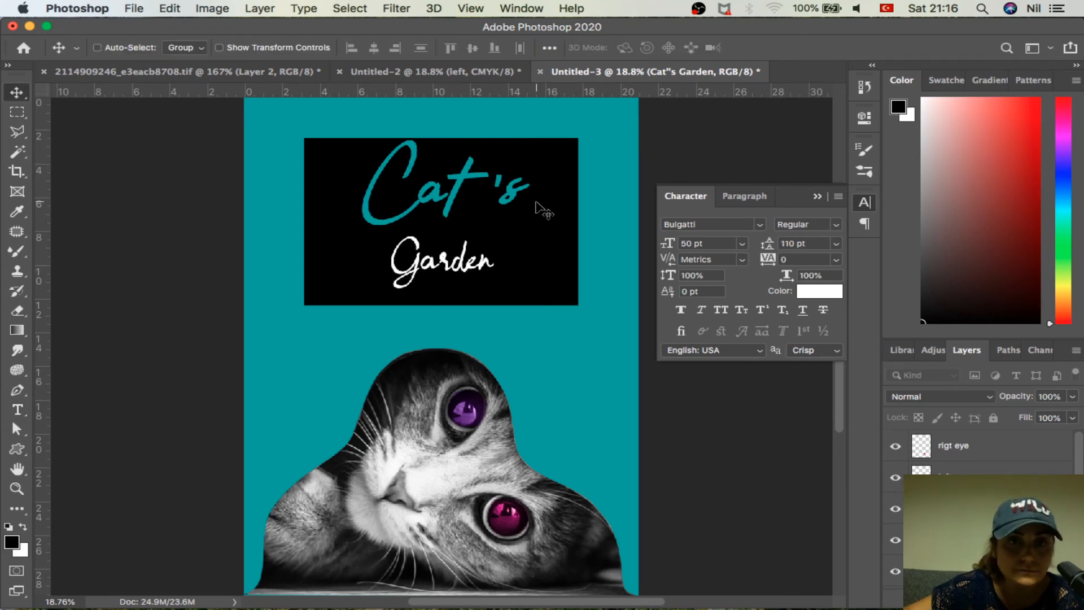
drag(477, 184, 493, 204)
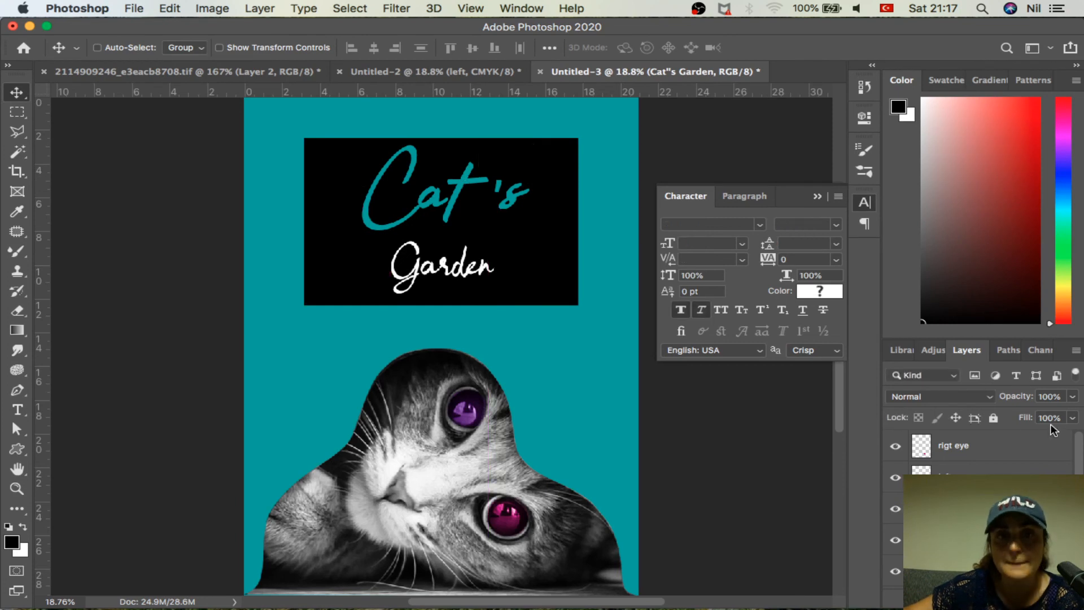
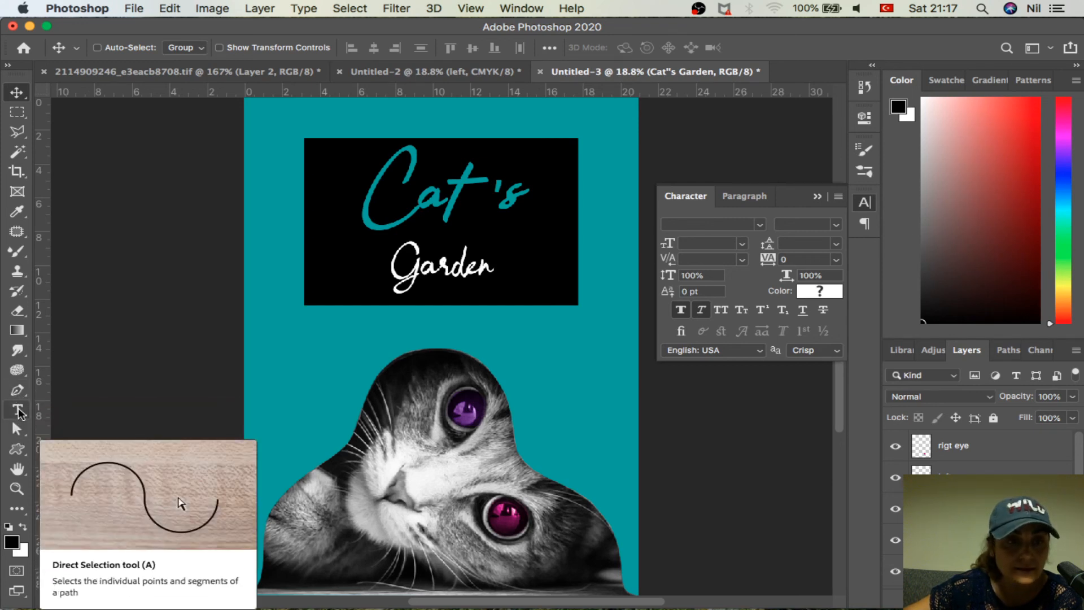
Show the paths of the Untitled-3 document and draw a closed, curved three-point path with the Pen tool beside the cat's head.
click(18, 431)
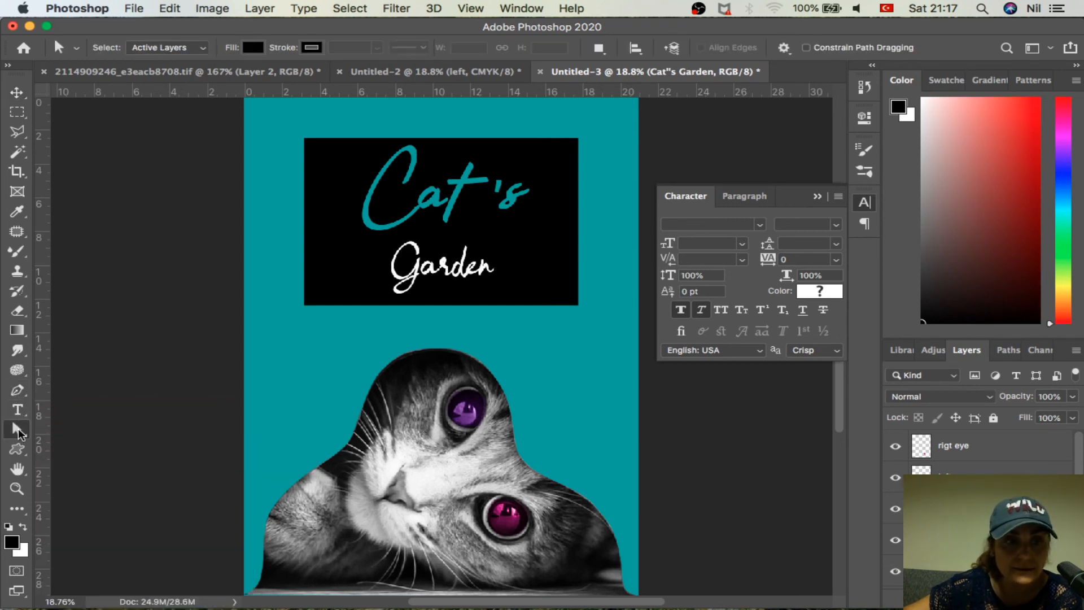
click(1010, 351)
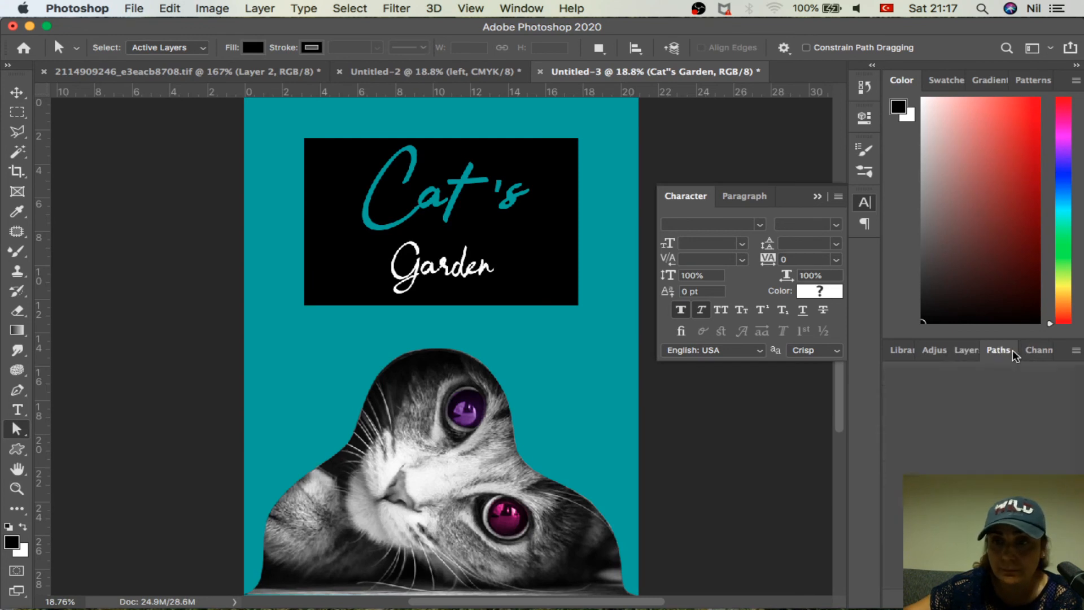
click(389, 70)
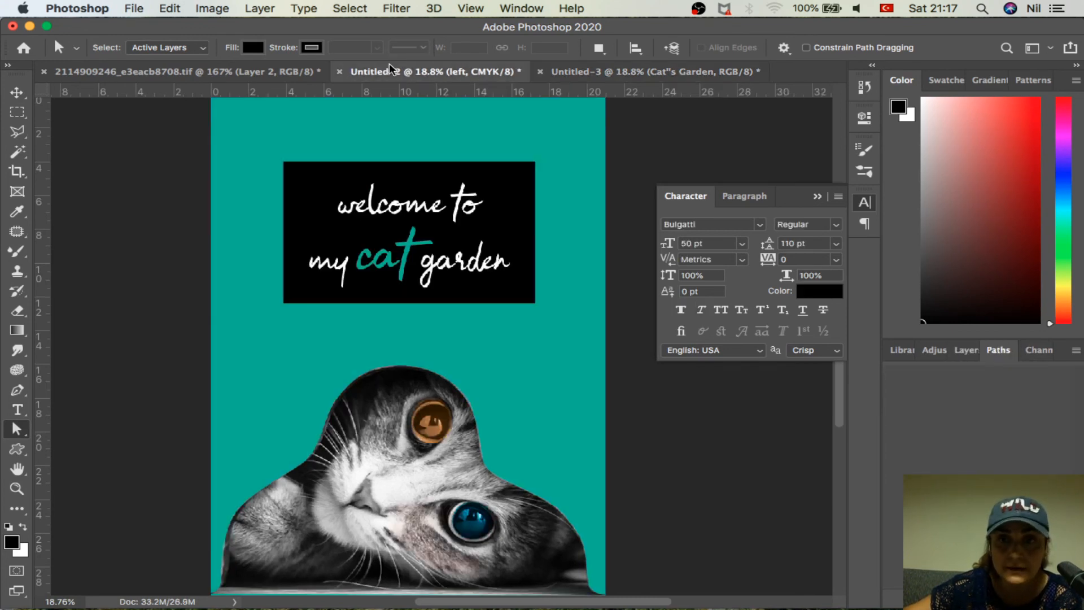
click(596, 72)
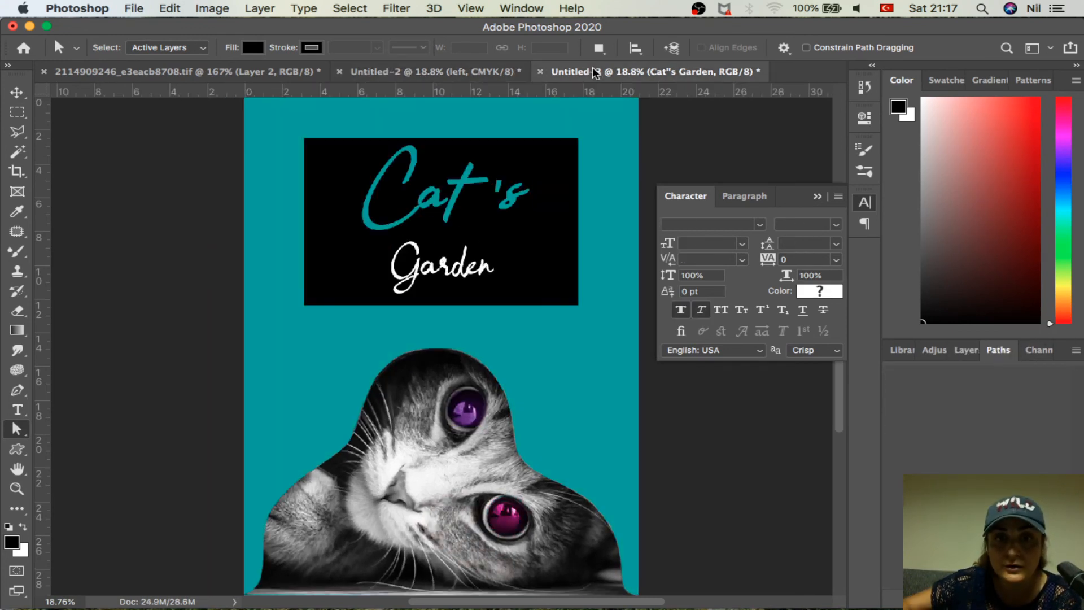
click(19, 395)
drag(301, 327, 286, 339)
drag(277, 410, 329, 442)
drag(381, 354, 337, 338)
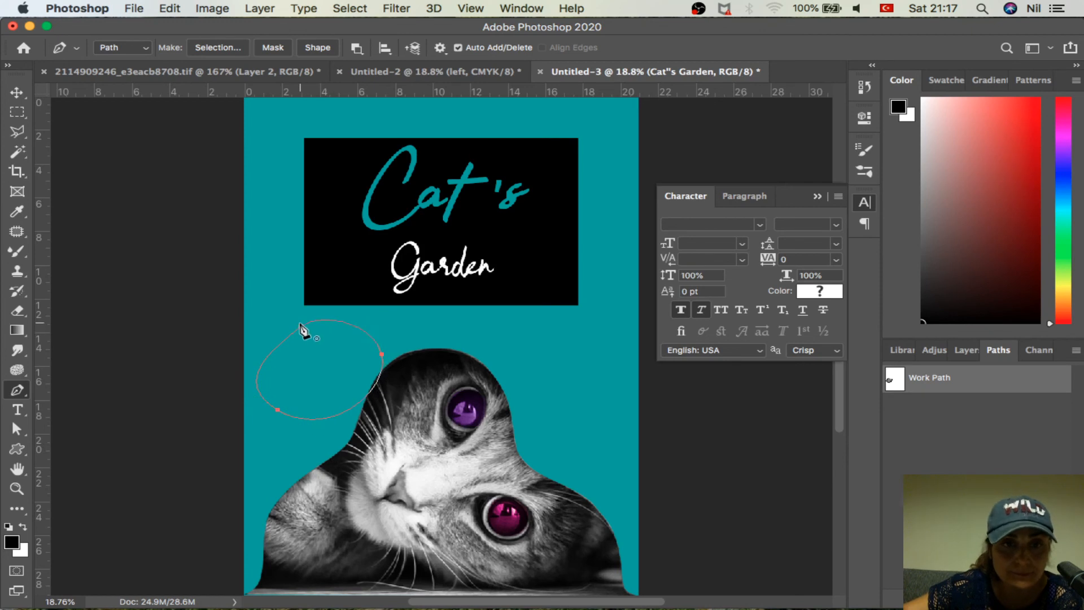
click(301, 327)
Move the whole curved path slightly to the left, away from the cat's head.
click(19, 431)
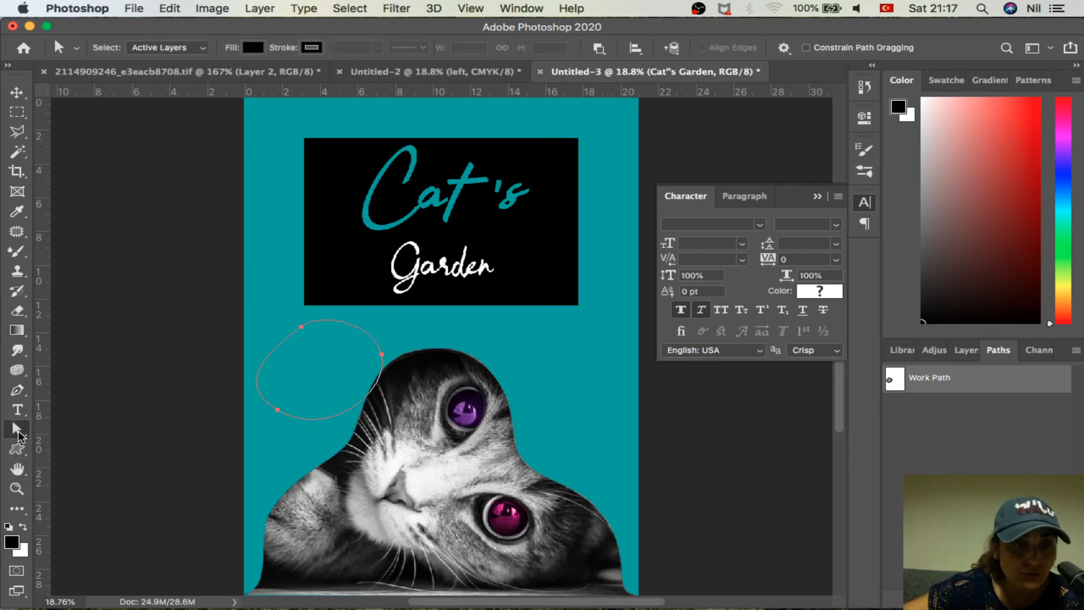
click(96, 442)
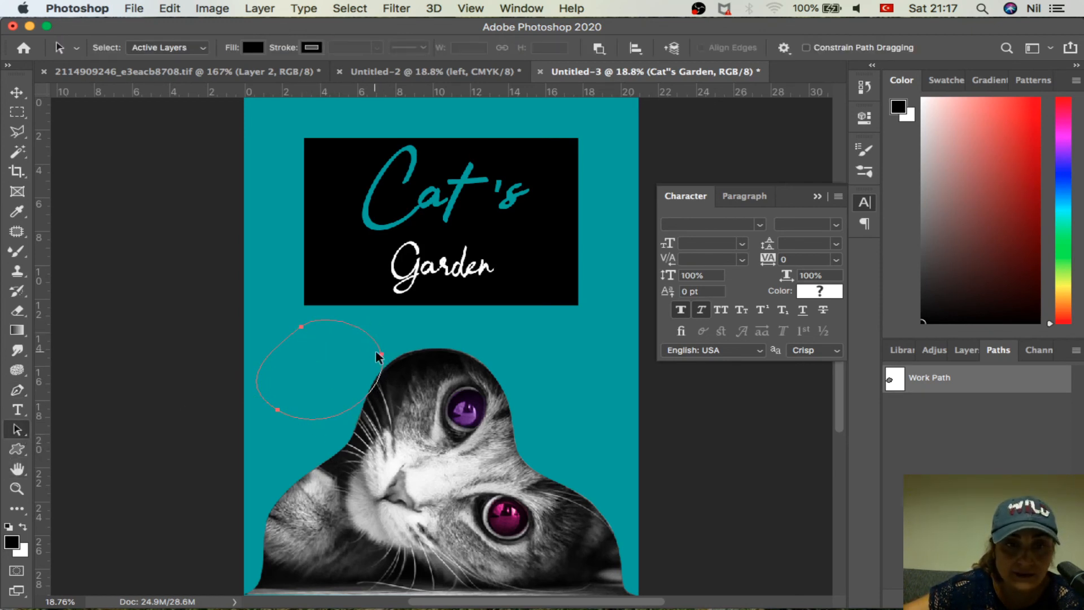
mouse_move(377, 355)
mouse_down()
mouse_move(444, 359)
mouse_move(370, 330)
mouse_move(511, 401)
mouse_move(474, 421)
mouse_move(366, 353)
mouse_up()
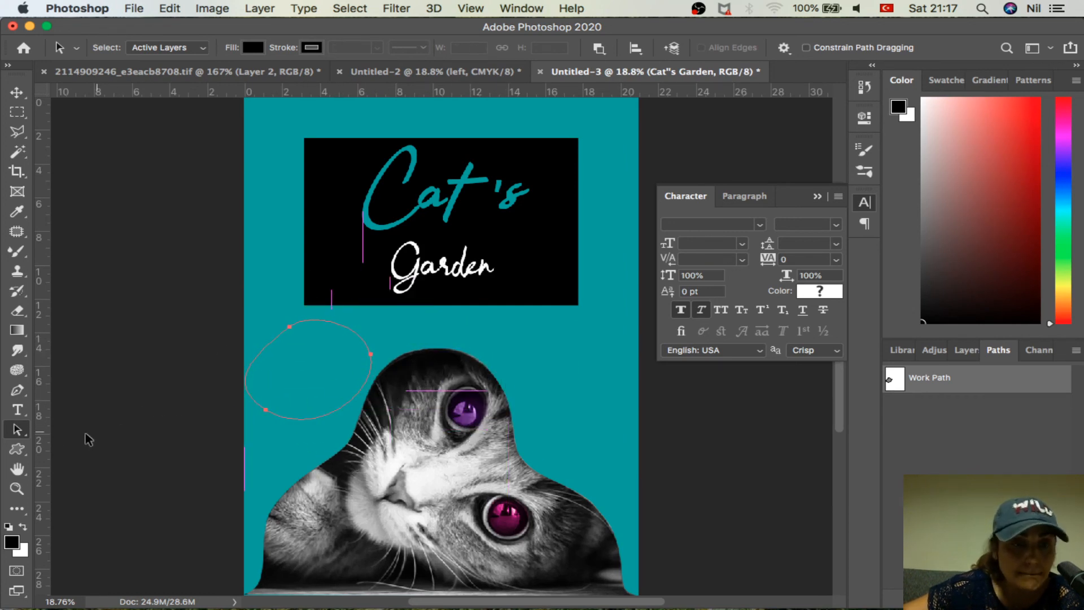
Reshape the curved path beside the cat's head by moving its anchor points and direction handles with the Direct Selection tool.
right_click(8, 436)
click(65, 444)
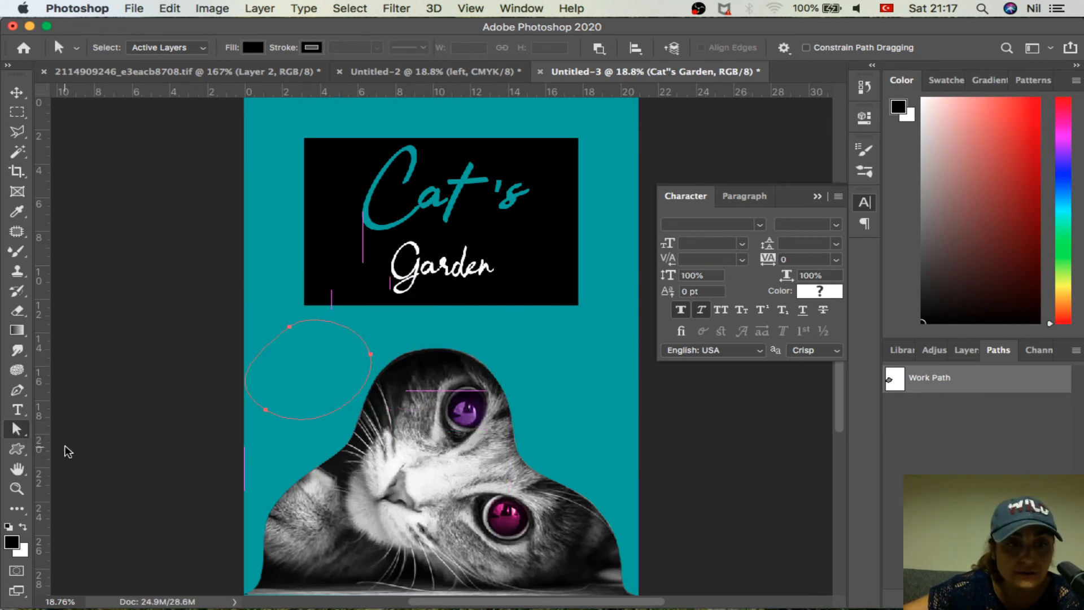
drag(292, 328, 309, 368)
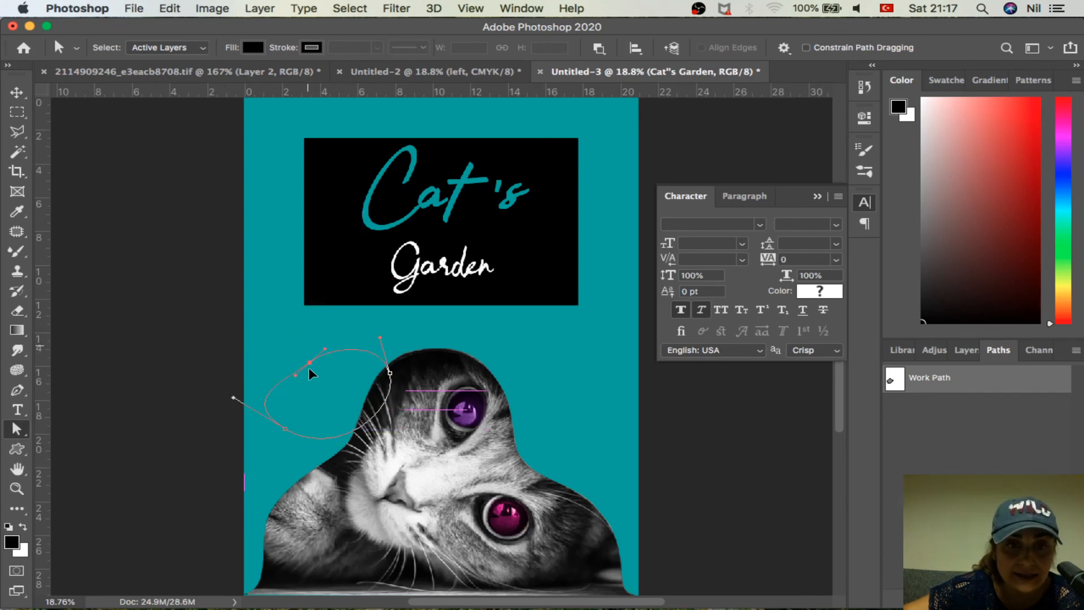
drag(234, 402, 363, 379)
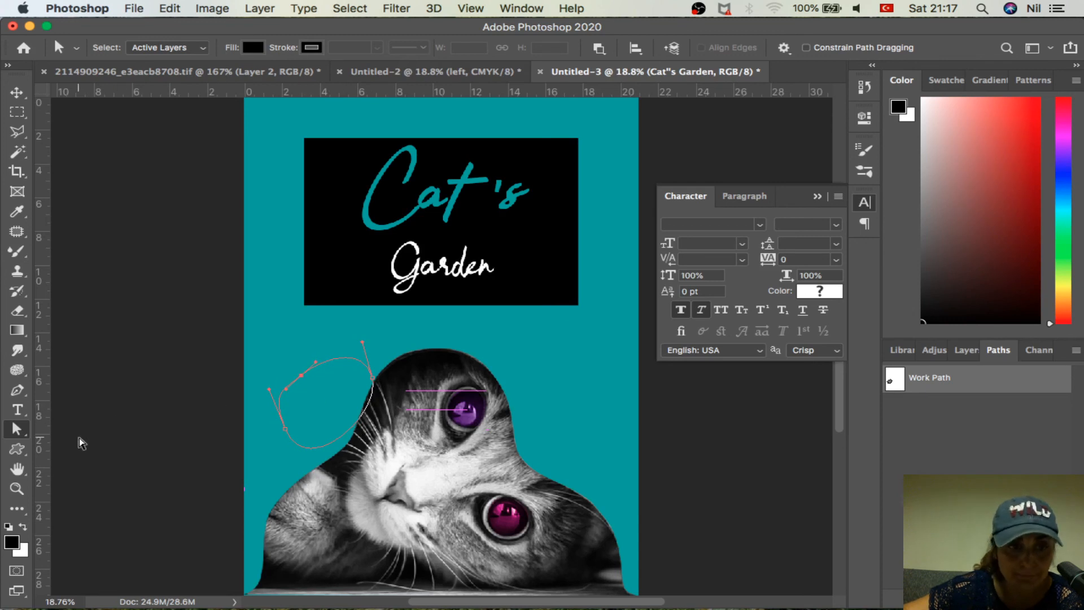
Draw a black Boat 1 custom shape, about 652 by 1088 px, over the upper half of the cat's face.
click(17, 448)
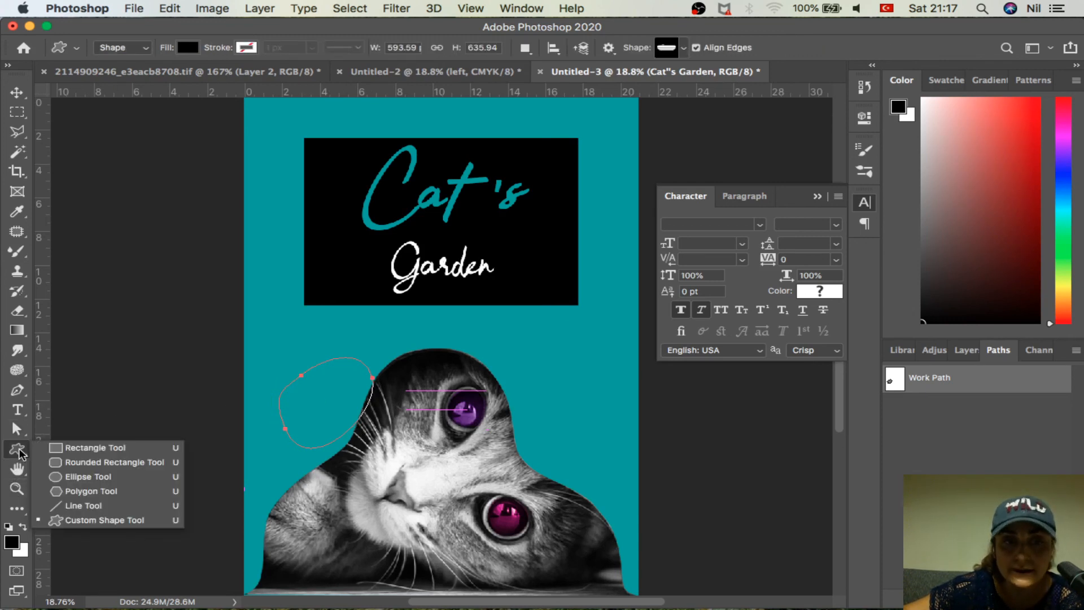
click(96, 447)
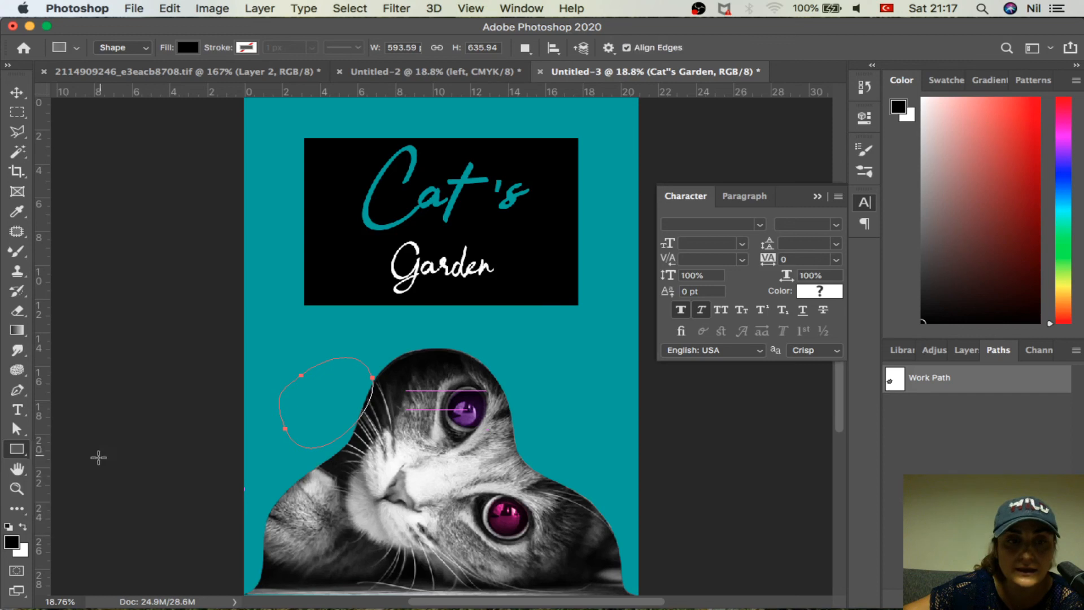
click(29, 455)
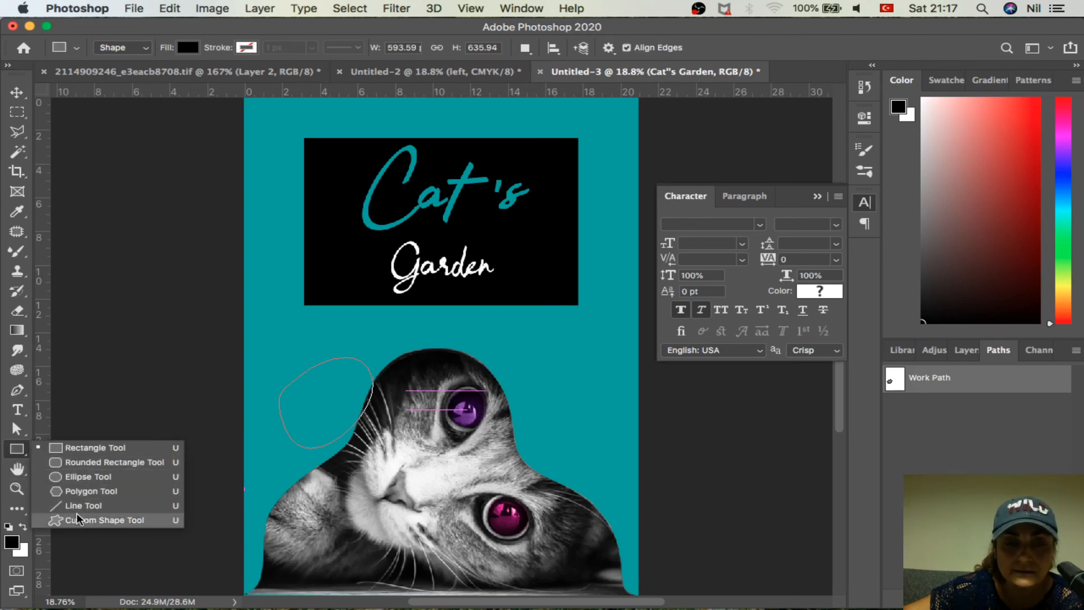
click(77, 519)
drag(421, 327, 553, 464)
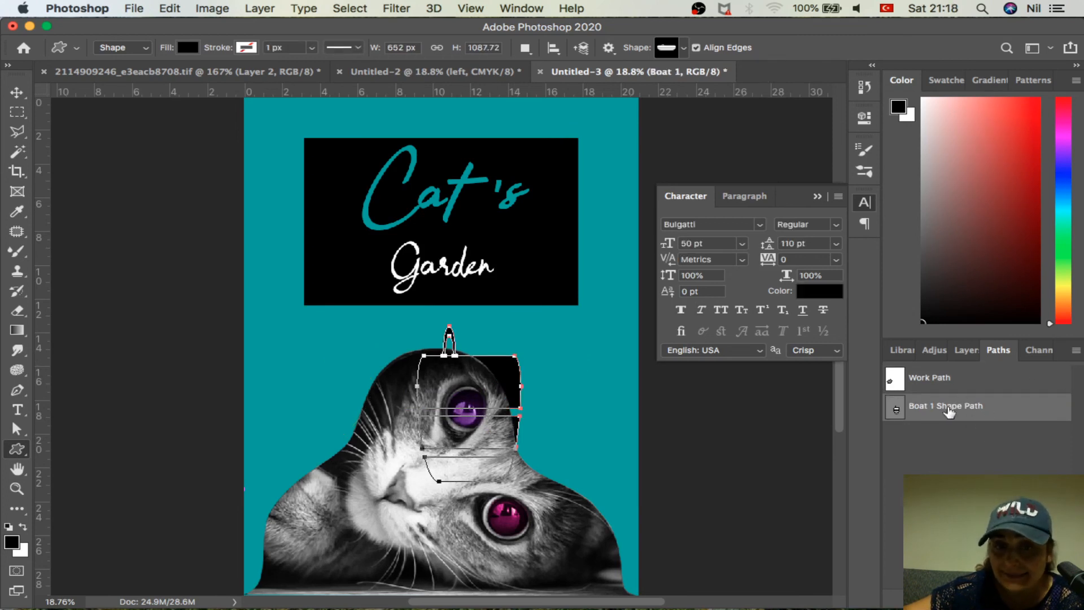
Switch the custom shape to the camel and draw it about 825 by 946 px beside the cat's head.
click(684, 49)
click(600, 86)
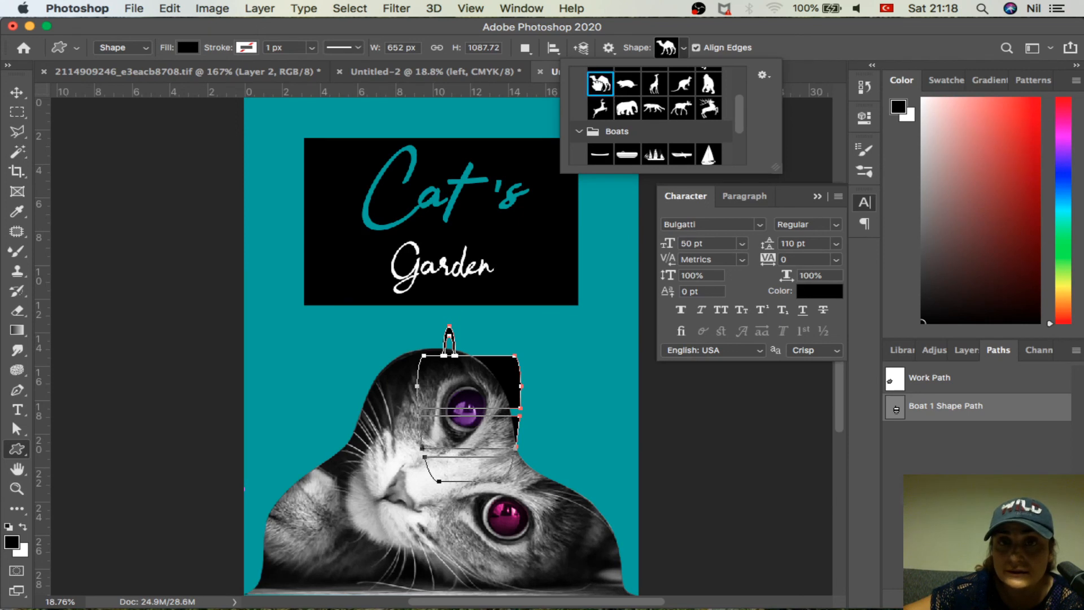
drag(326, 318, 419, 450)
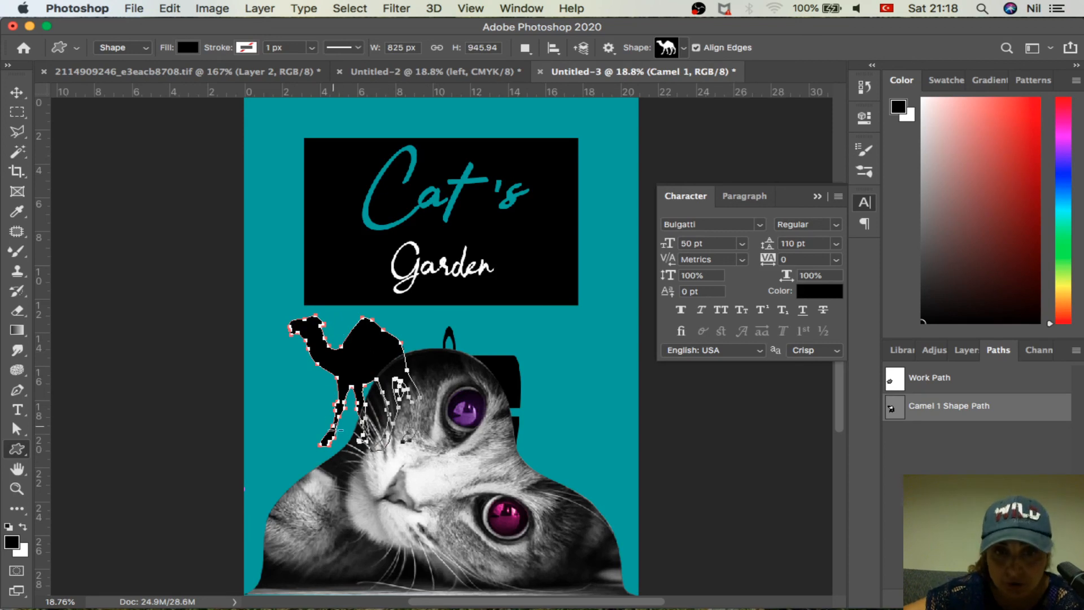
Save the camel's shape path as a separate path named Camel 1 Shape.
double_click(941, 409)
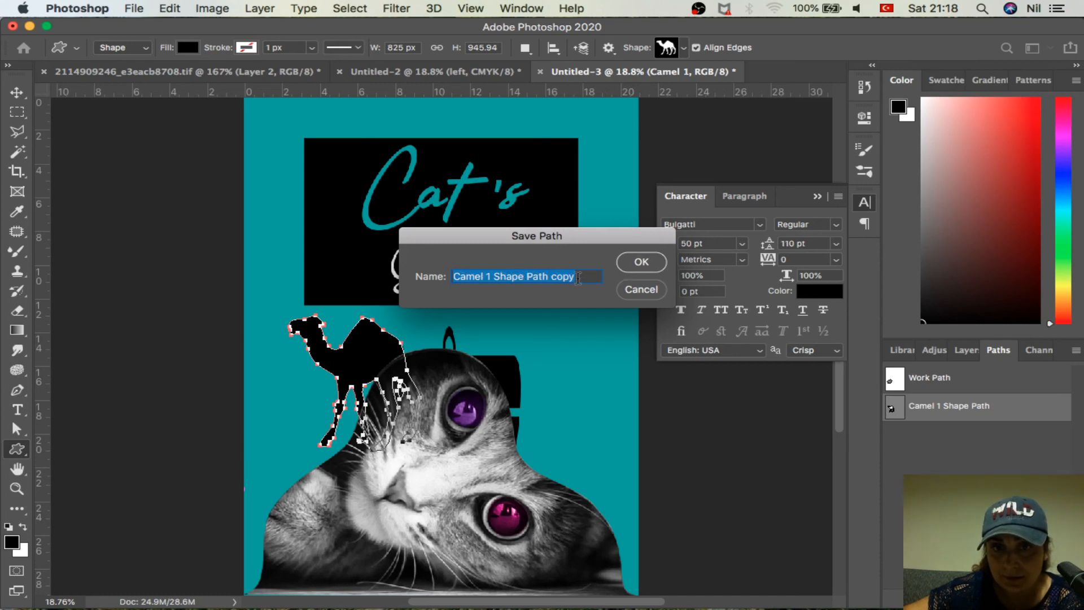
drag(527, 281, 582, 276)
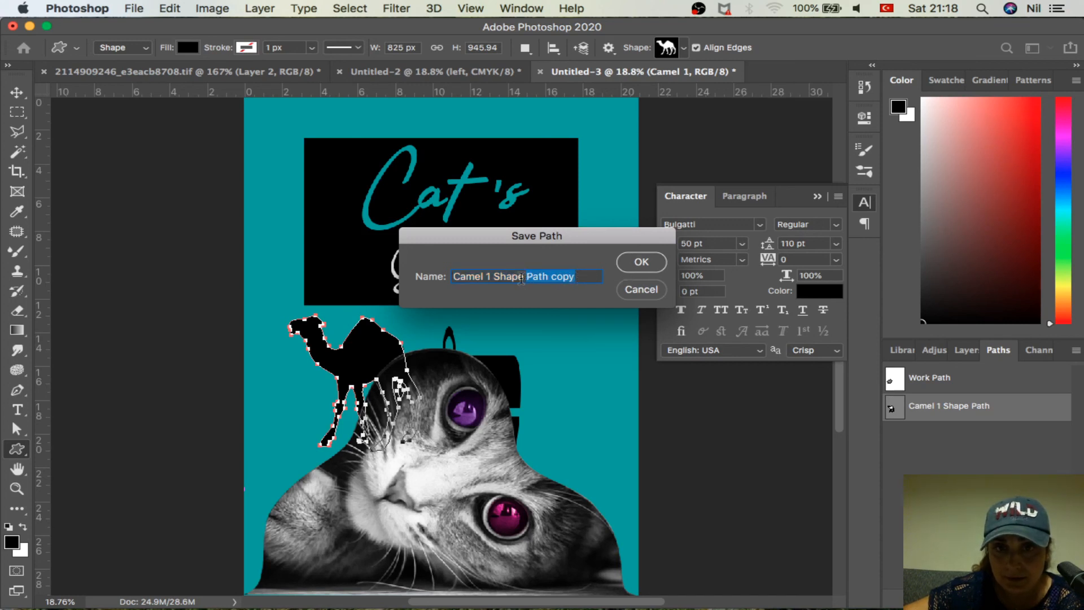
key(BackSpace)
click(638, 266)
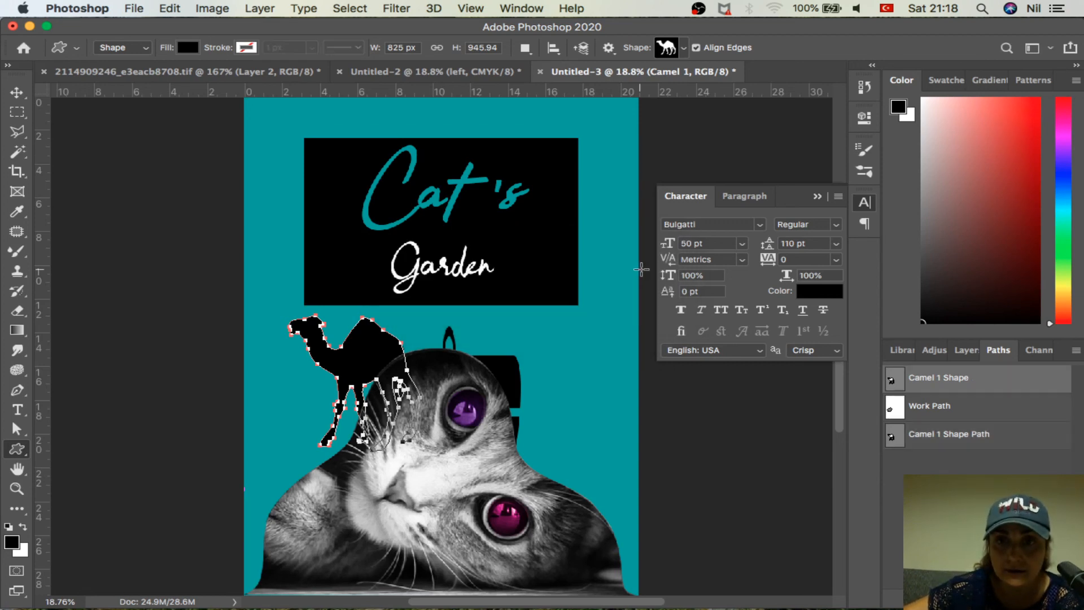
double_click(952, 383)
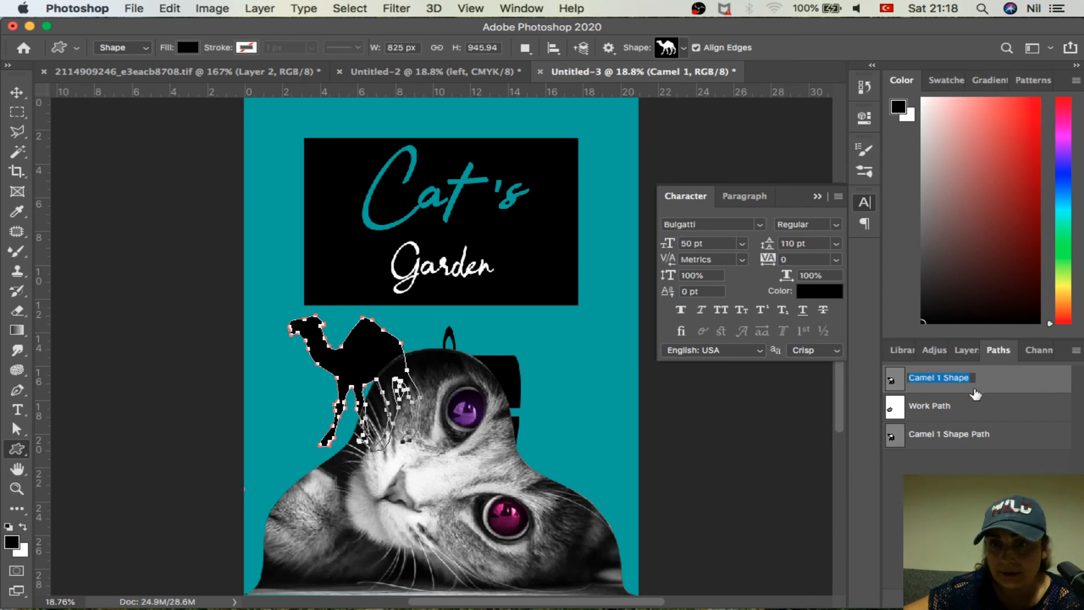
key(Return)
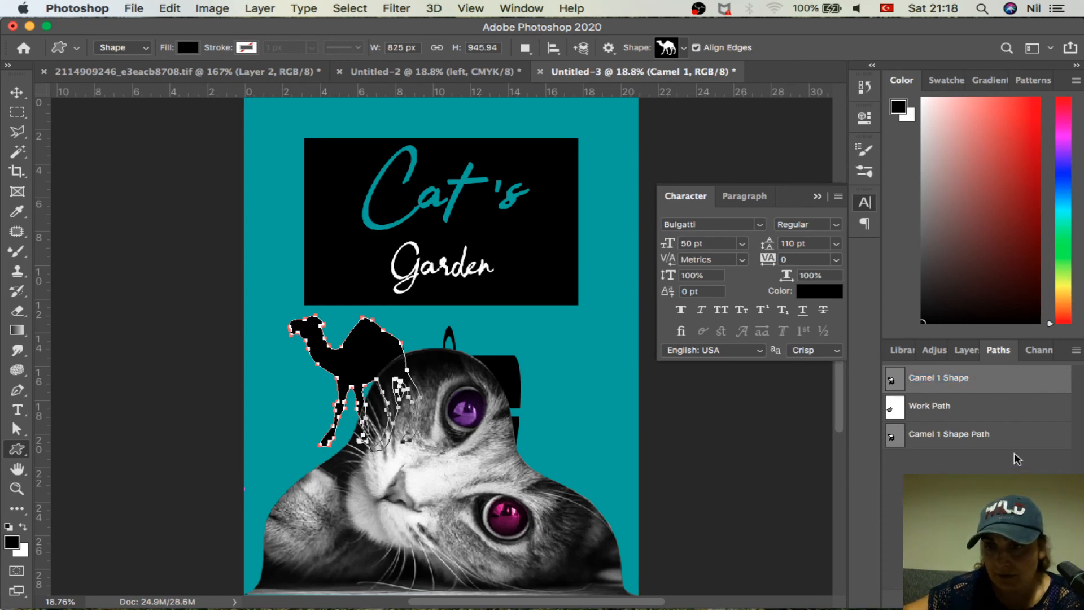
Delete the Work Path and the temporary Camel 1 Shape Path together with the camel shape.
drag(894, 406, 890, 581)
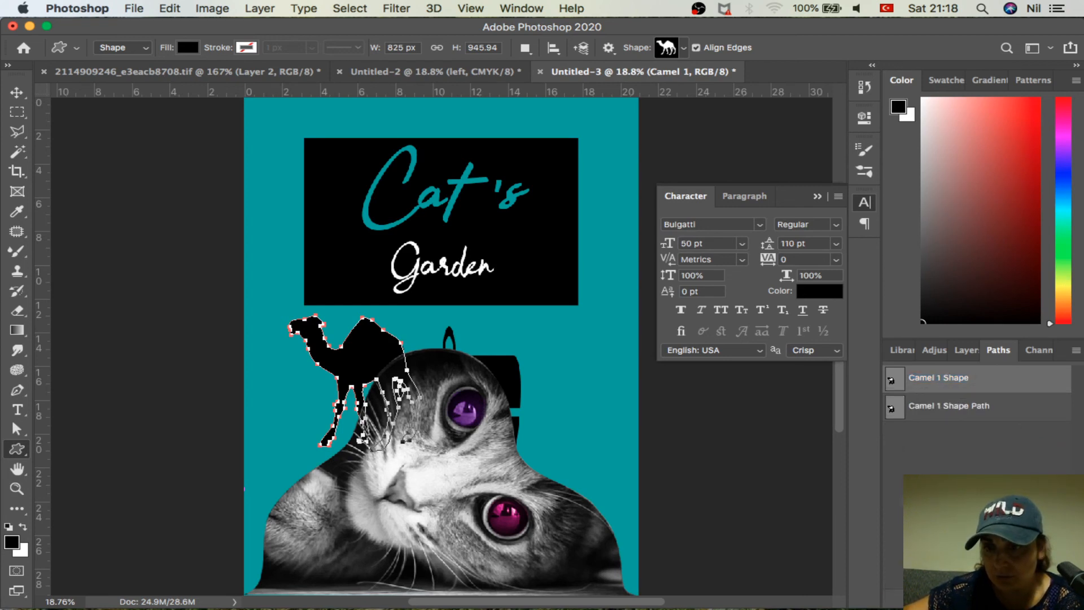
key(alt+[)
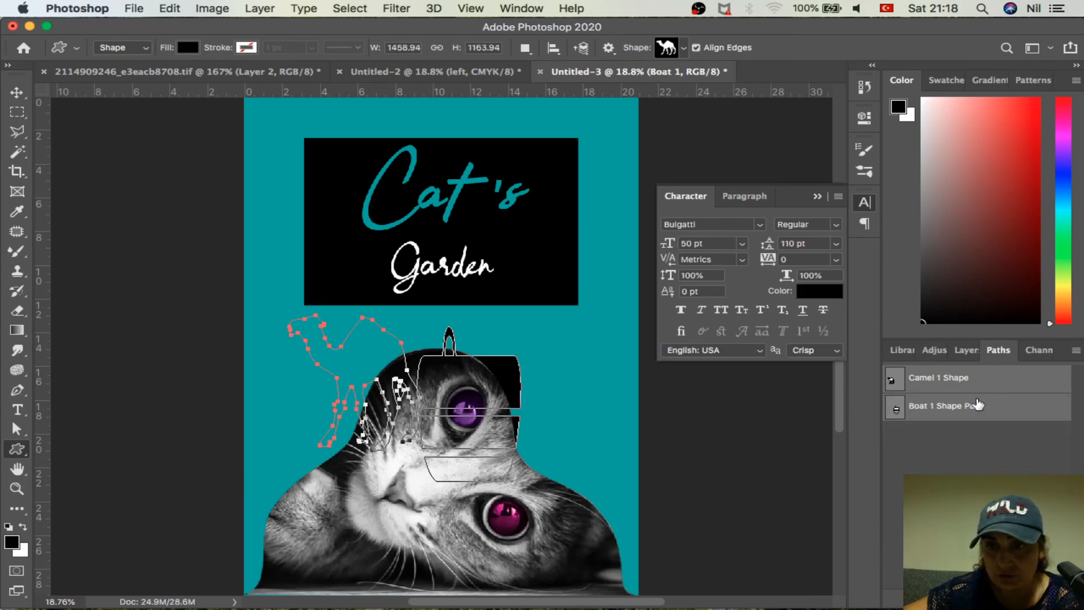
Try deleting the saved camel path and the boat's shape path together, undo the deletion and select both paths again.
drag(896, 407, 896, 595)
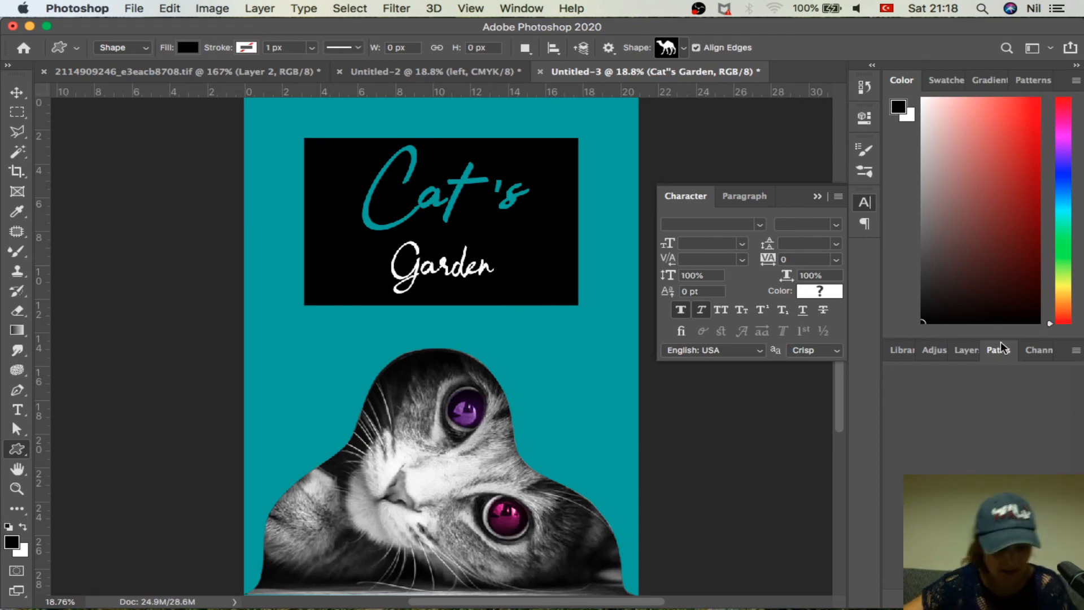
key(super+z)
click(959, 384)
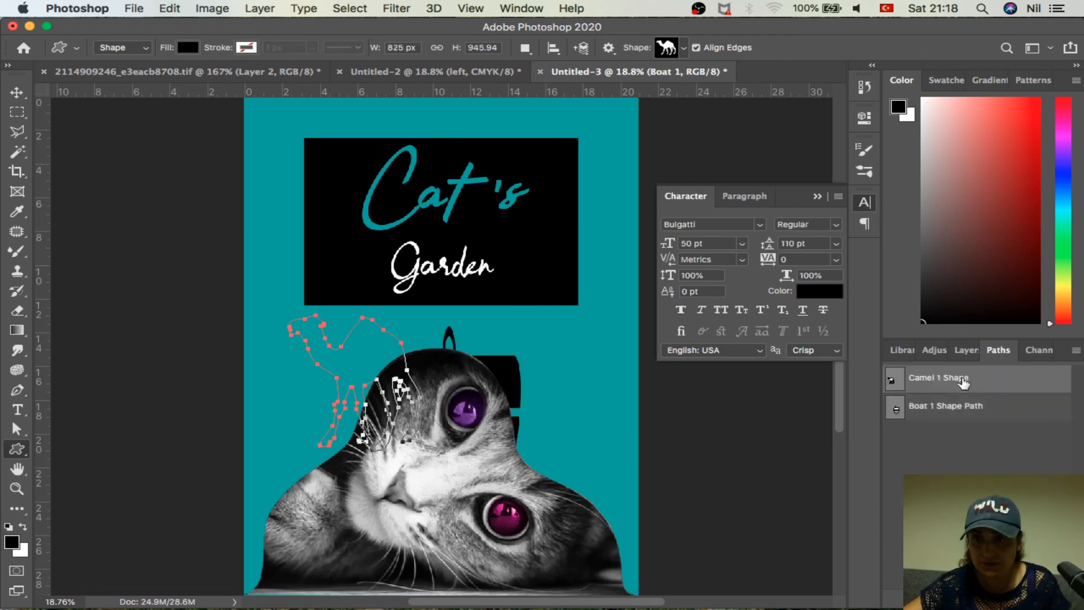
shift+click(941, 414)
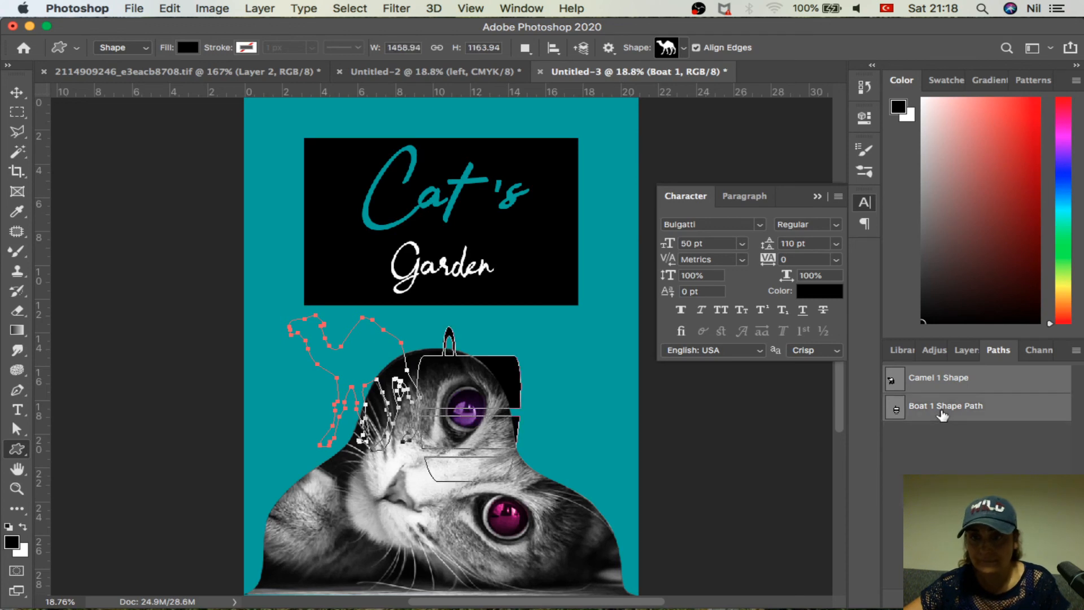
Delete only the Boat 1 Shape Path and confirm its removal.
click(957, 412)
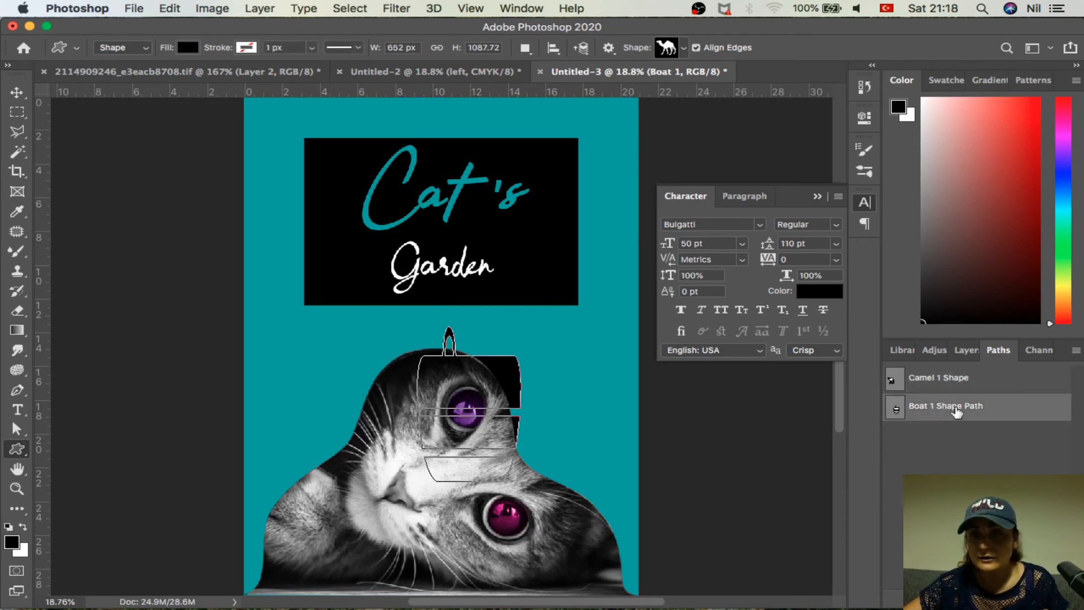
key(Delete)
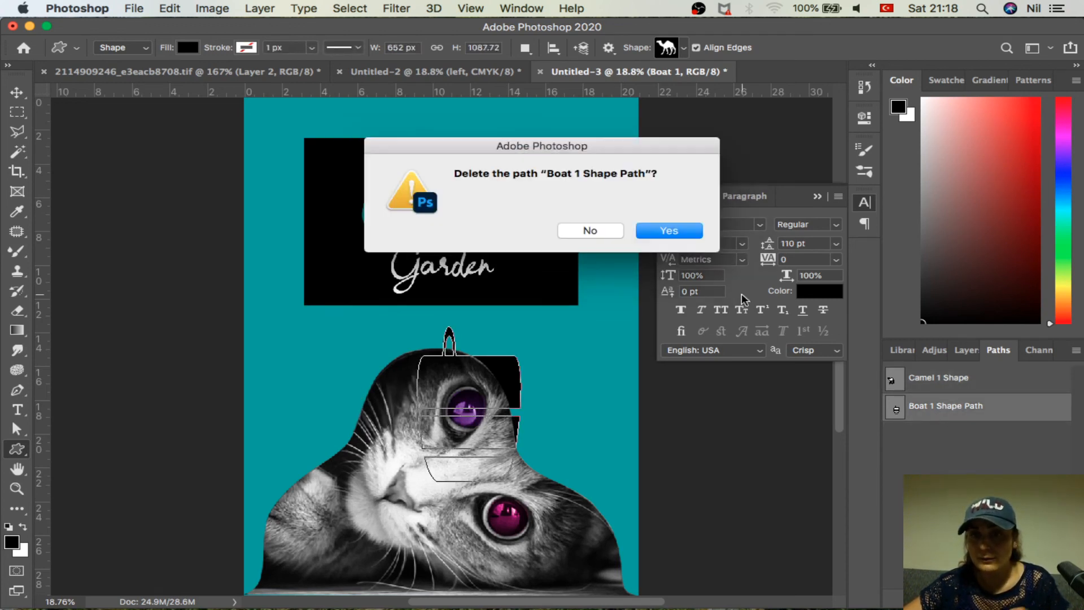
click(680, 228)
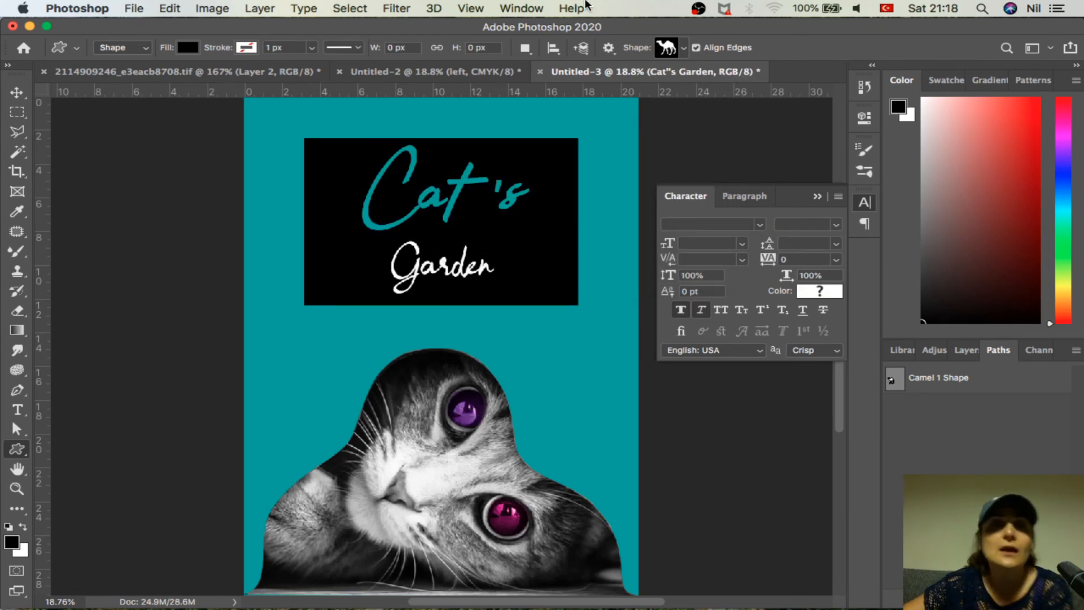
Pan the poster up with the Hand tool to show its lower edge, and activate the Zoom tool.
click(16, 469)
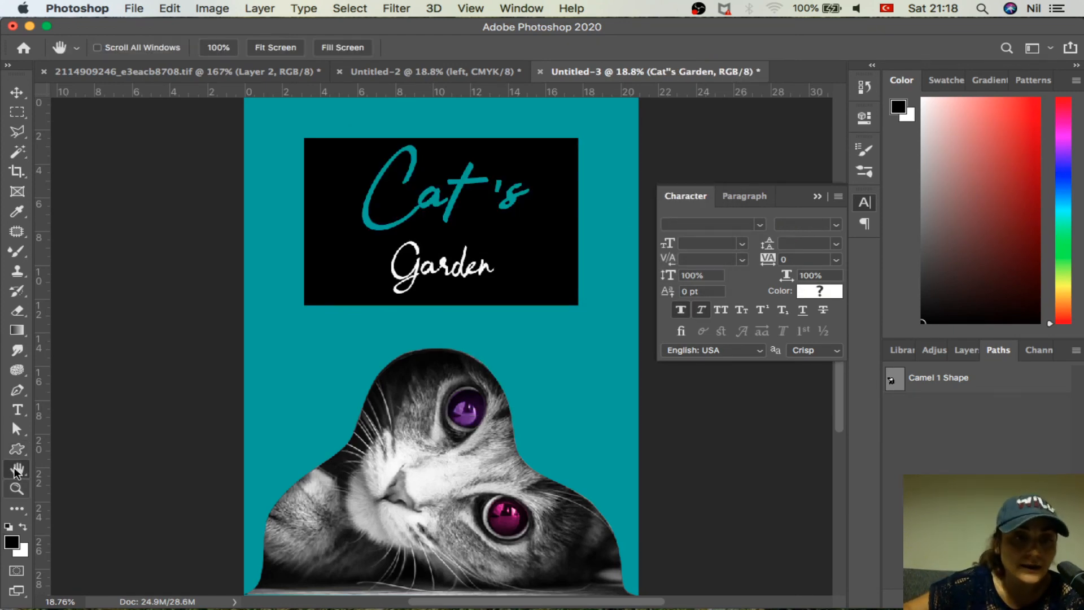
drag(419, 431, 419, 339)
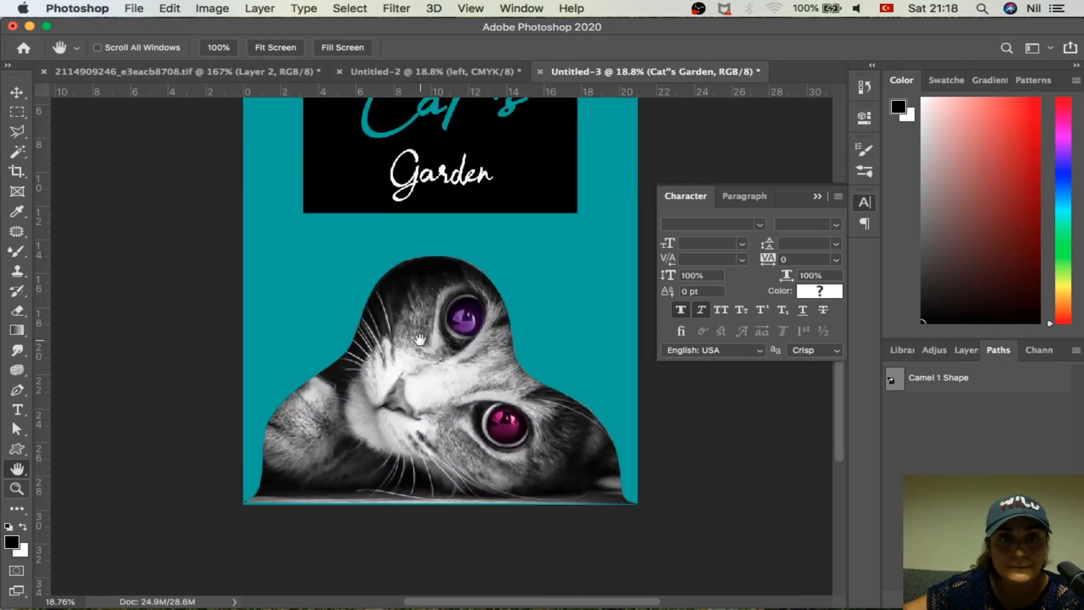
click(17, 490)
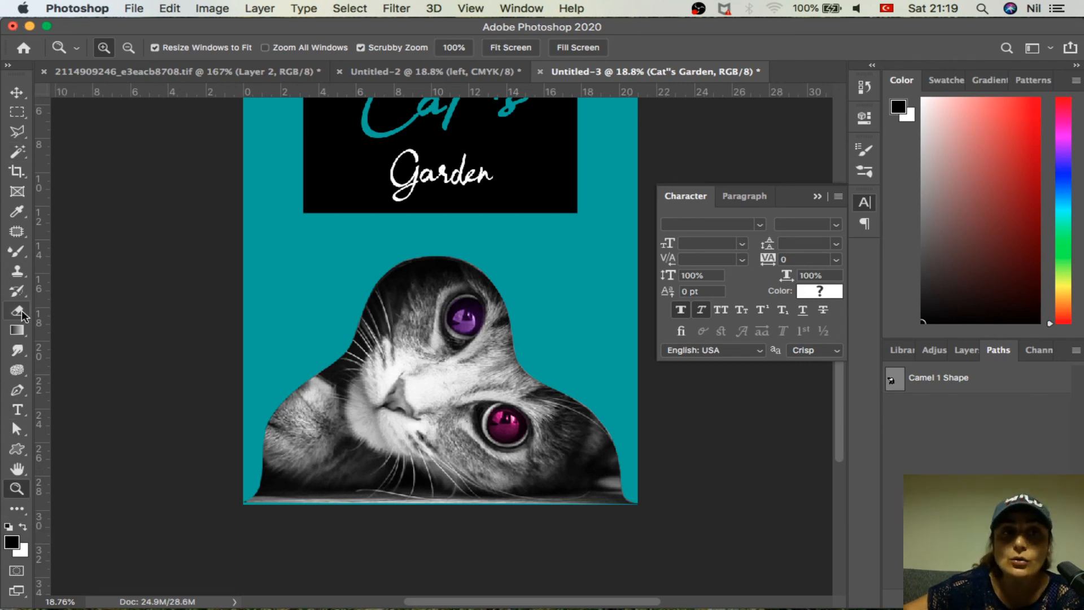
Customize the toolbar shortcuts to A for the Move Tool, B for the Artboard Tool and C for the Rectangular Marquee Tool.
click(16, 509)
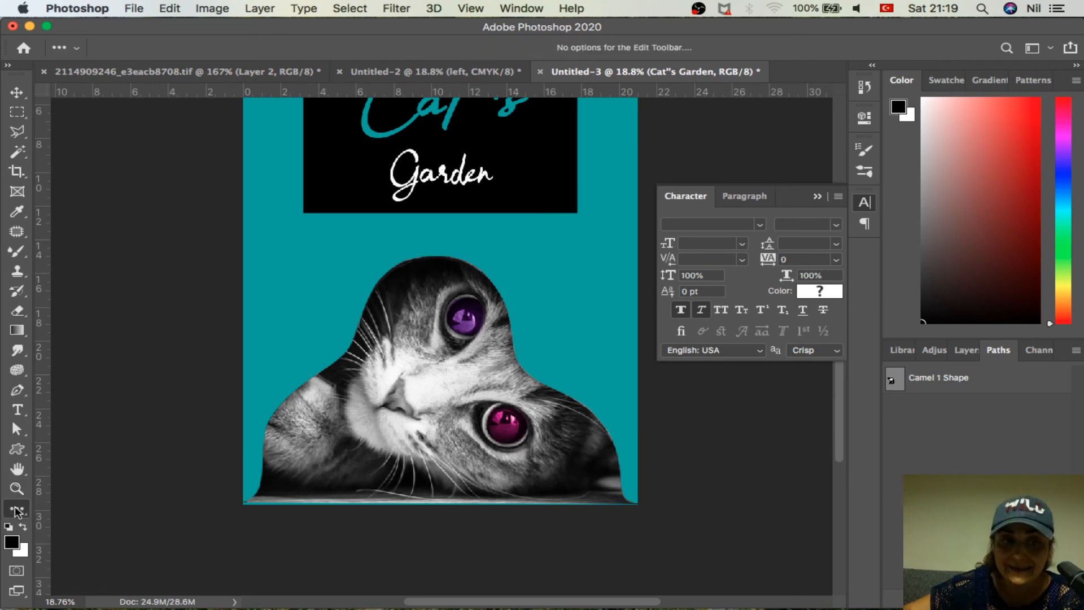
click(85, 508)
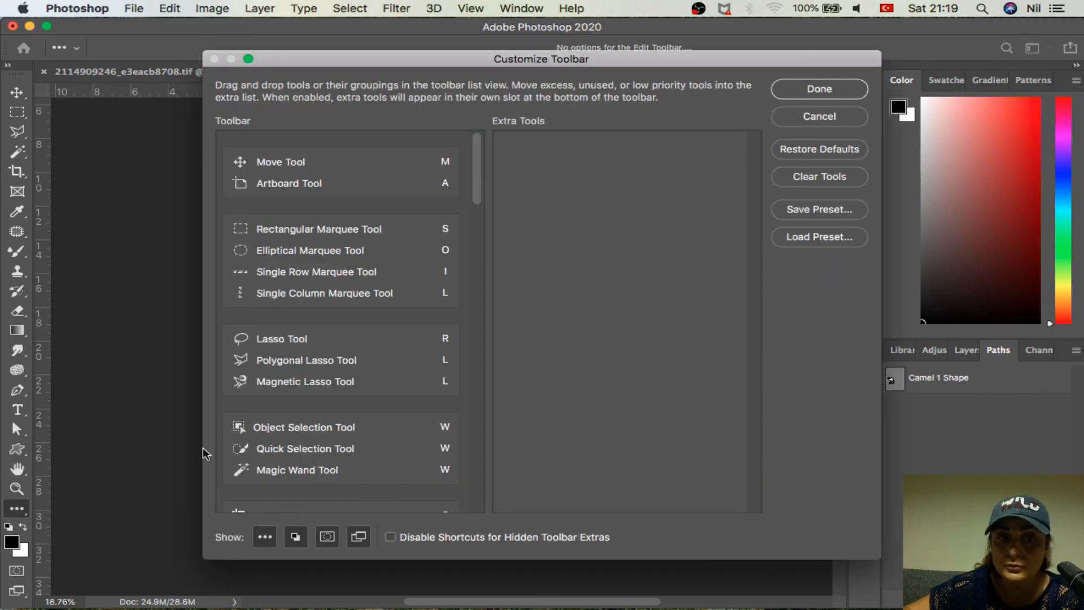
click(446, 161)
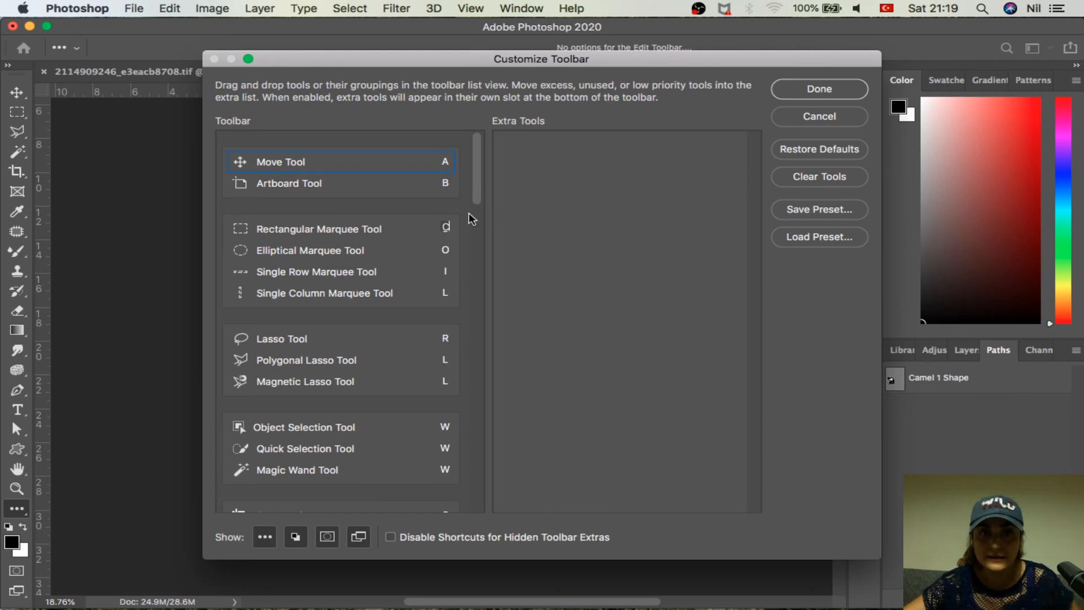
click(841, 90)
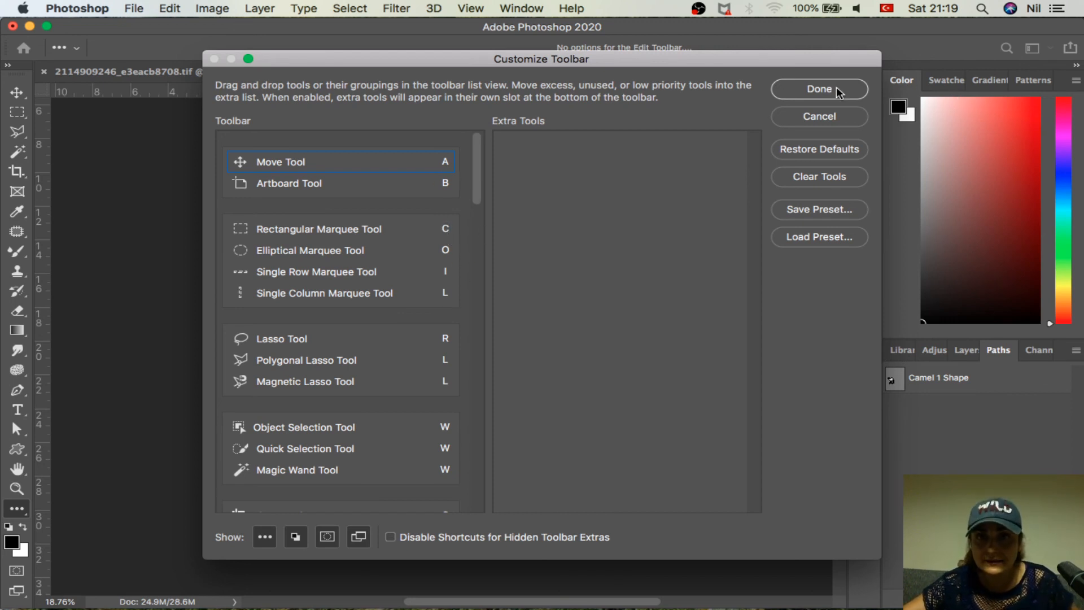
click(834, 91)
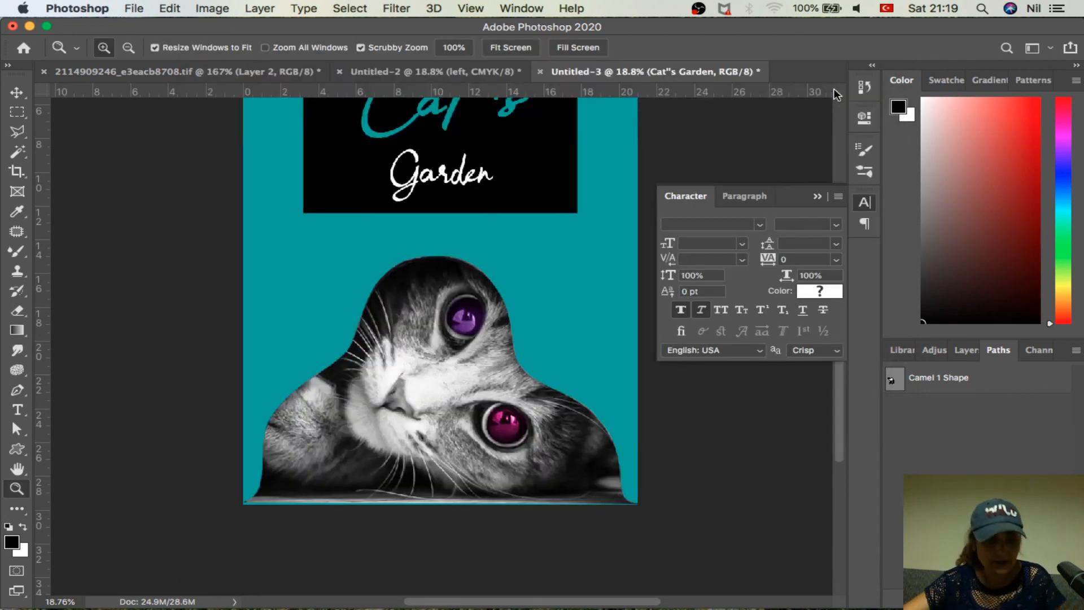
Test the A, B and M tool shortcuts, then activate the Move tool and check its assigned shortcut.
key(a)
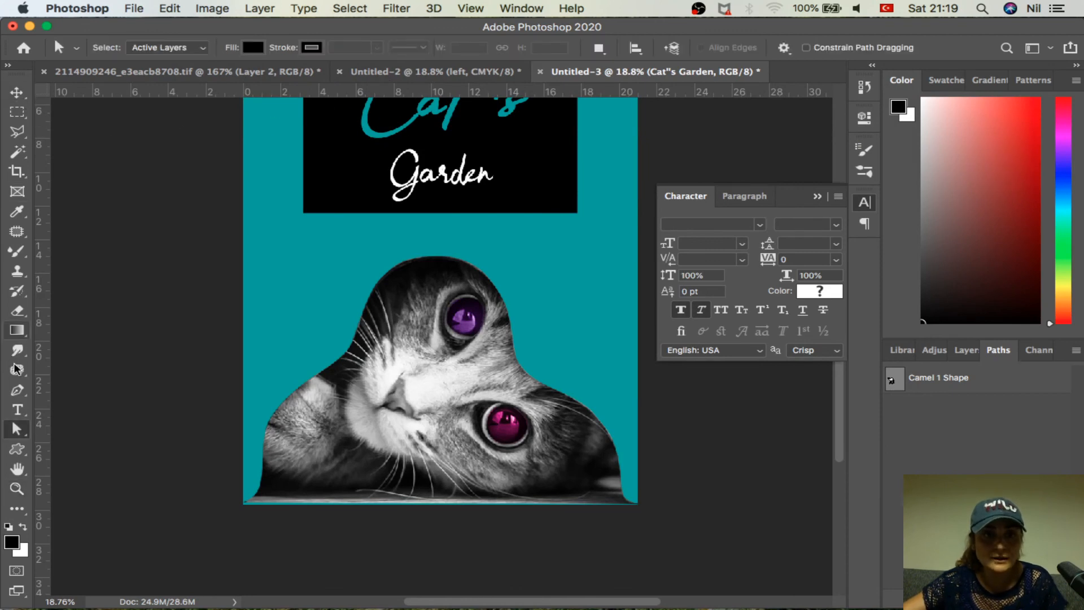
key(b)
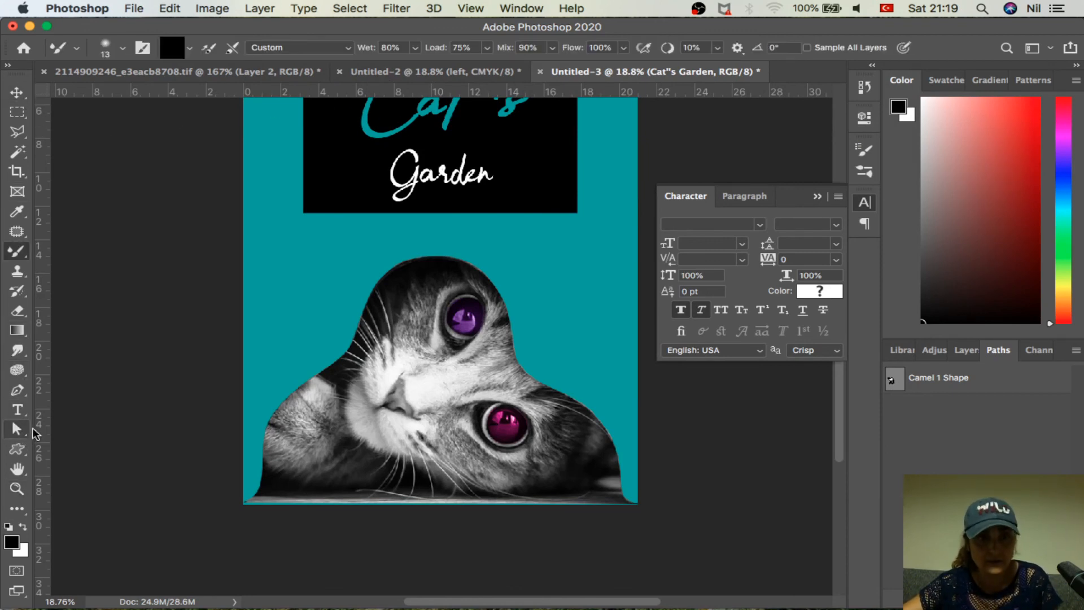
key(m)
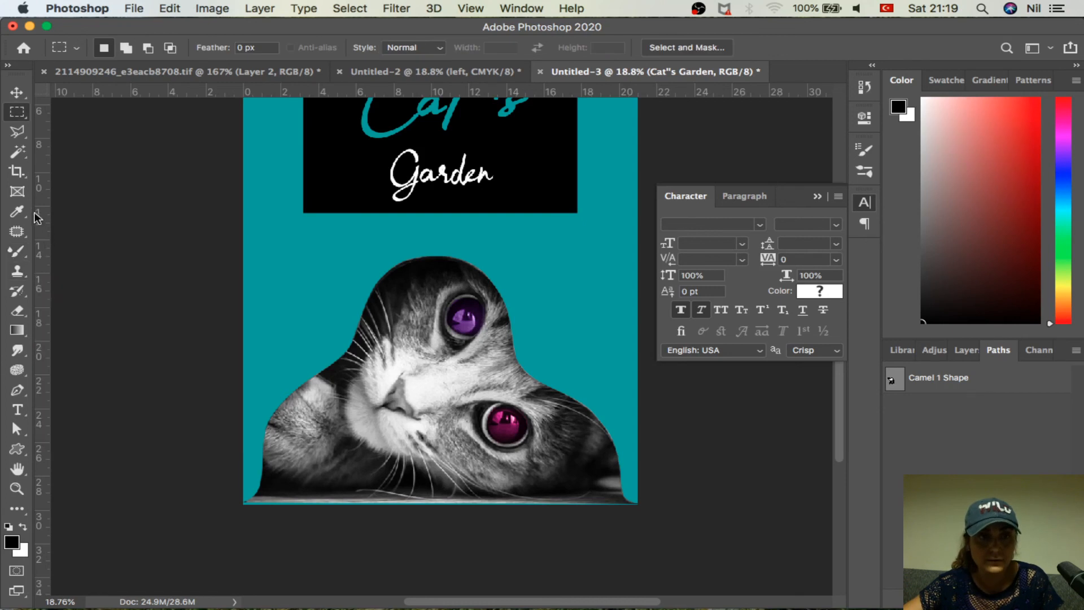
click(19, 95)
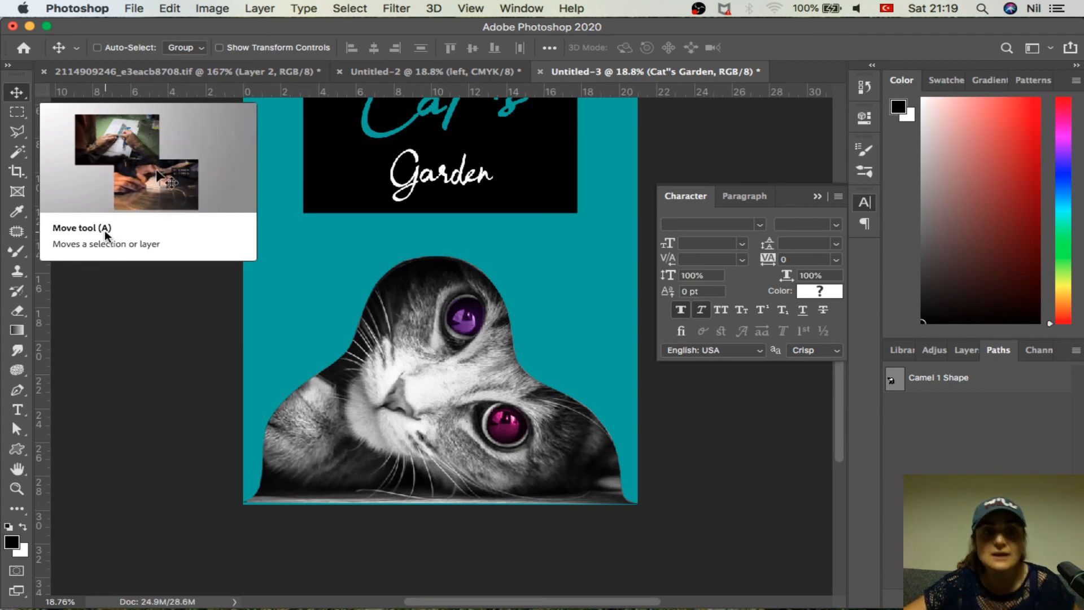
Customize the toolbar shortcuts to M for Move, A for Artboard, R and O for Rectangular and Elliptical Marquee, I for both single marquees, and L for Lasso.
click(18, 509)
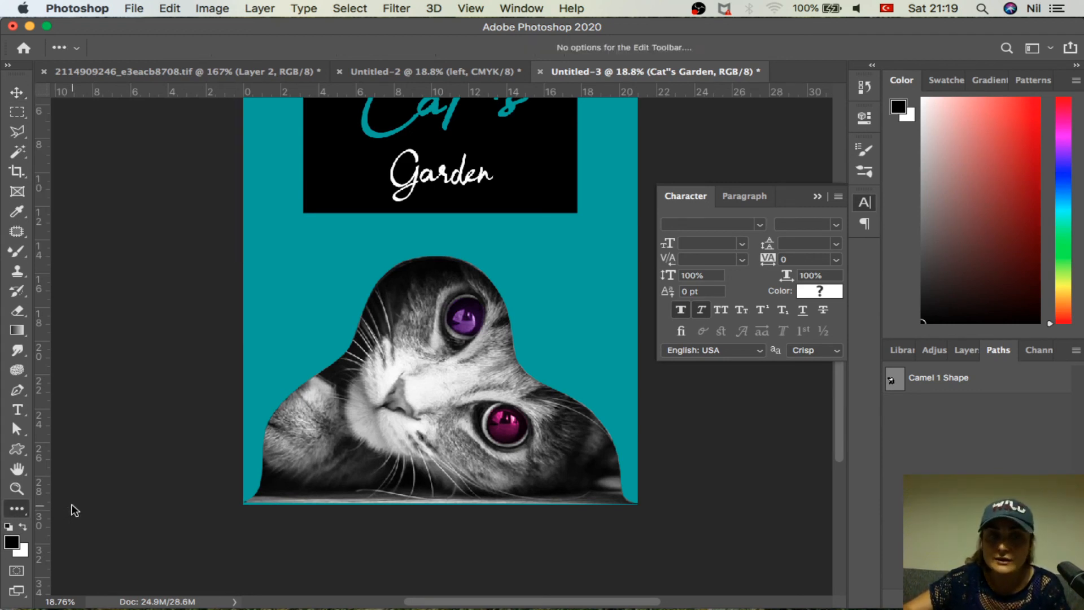
click(15, 511)
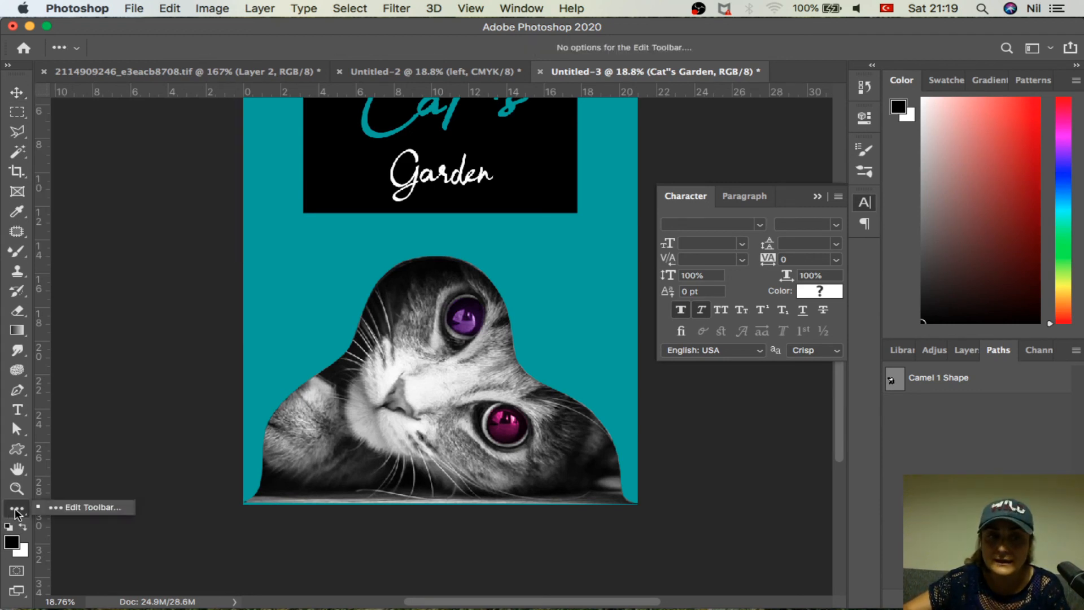
click(88, 510)
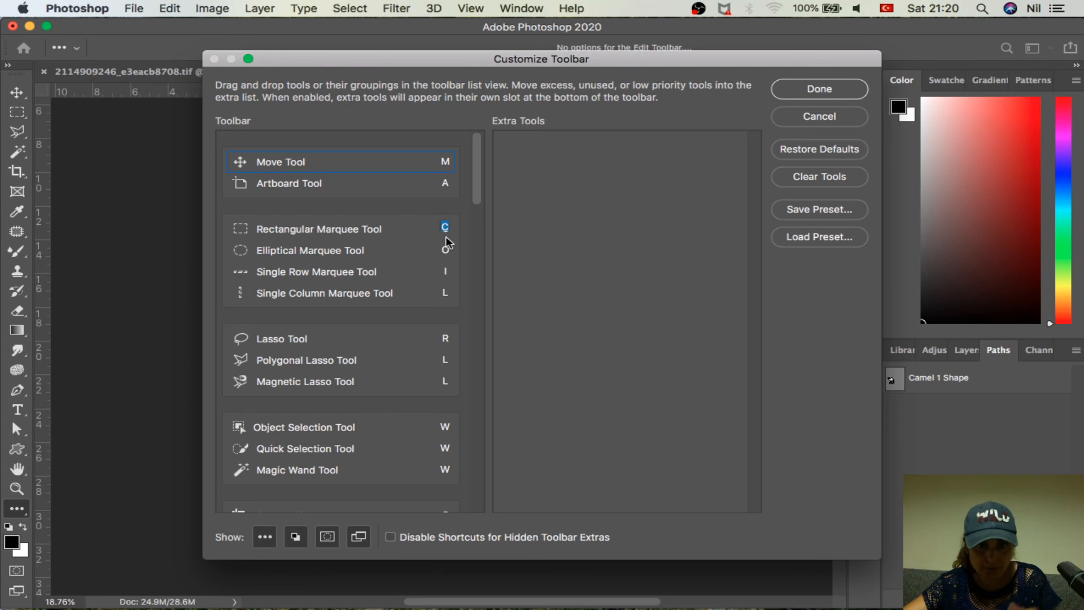
click(444, 340)
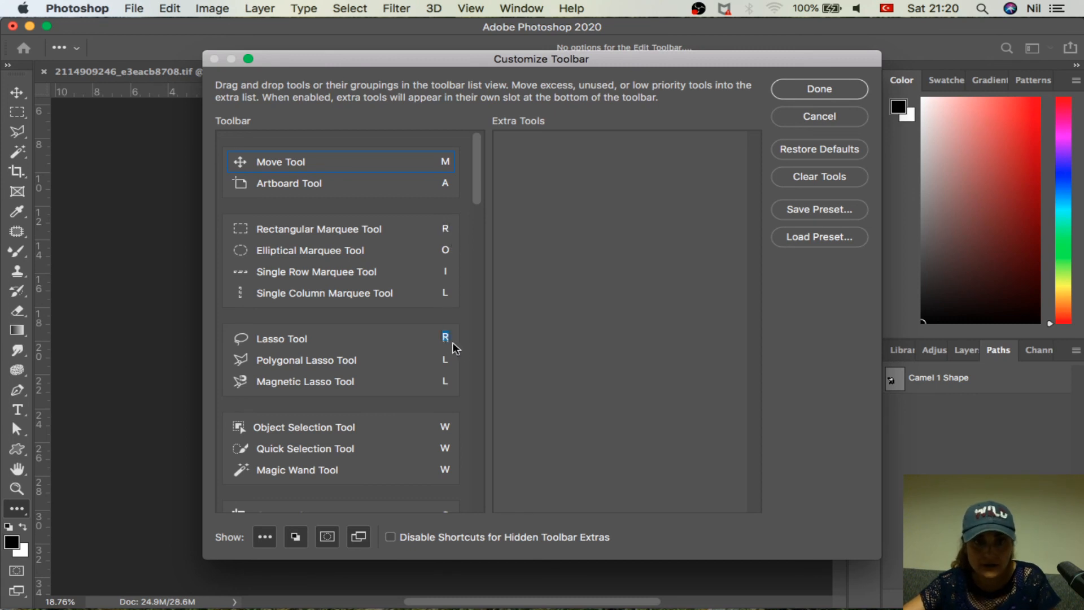
click(445, 293)
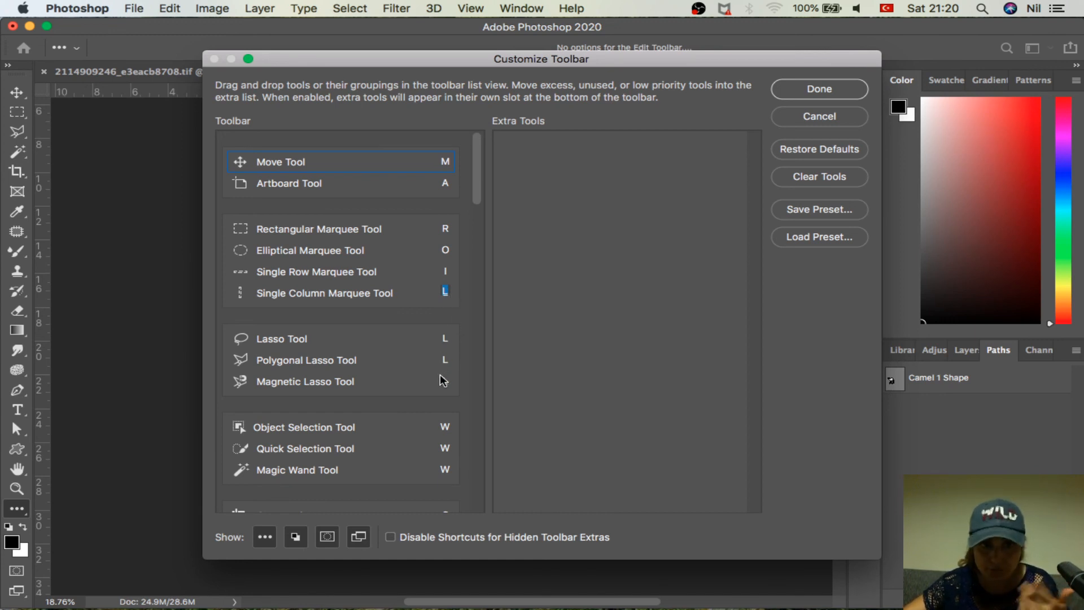
text(L)
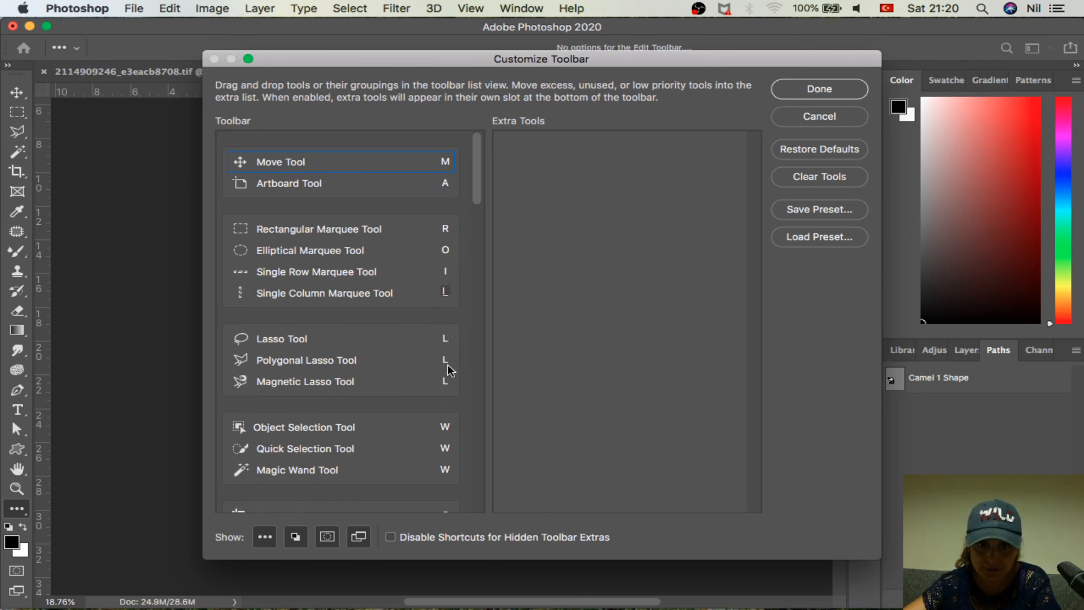
Assign P to the Polygonal Lasso Tool and J to the Magnetic Lasso Tool, and apply the customized toolbar.
click(446, 355)
text(P)
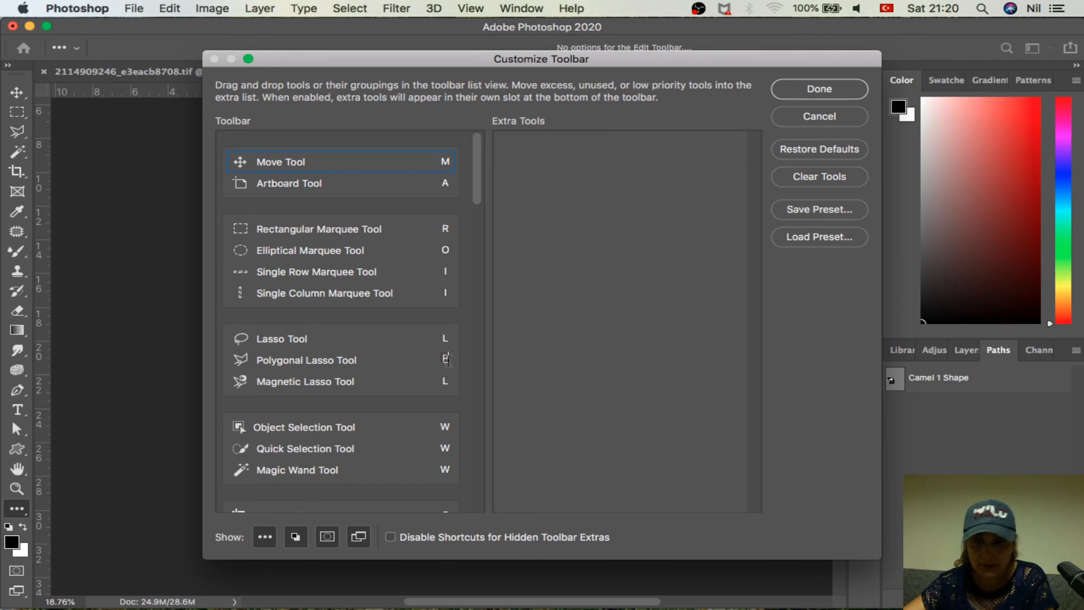
click(443, 381)
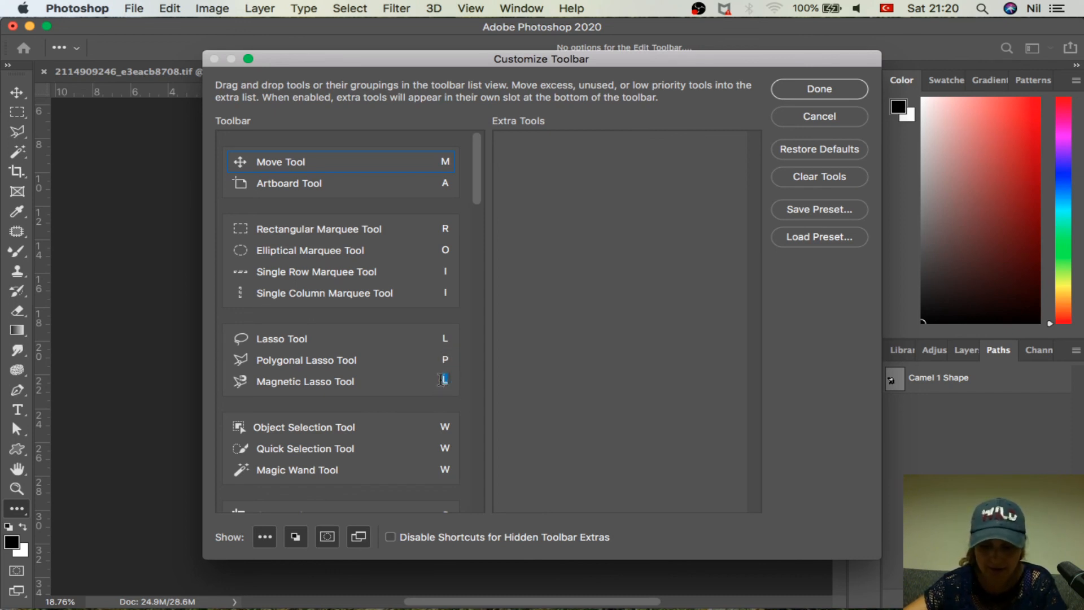
click(811, 89)
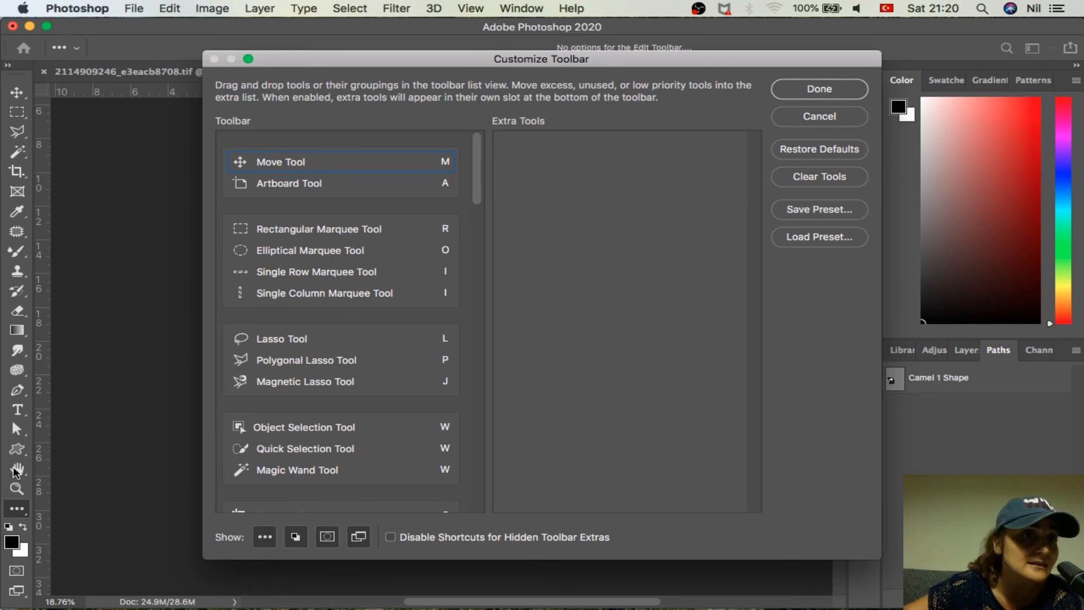
click(813, 84)
Test the A tool shortcut, then activate the Pen tool and check its assigned shortcut.
key(a)
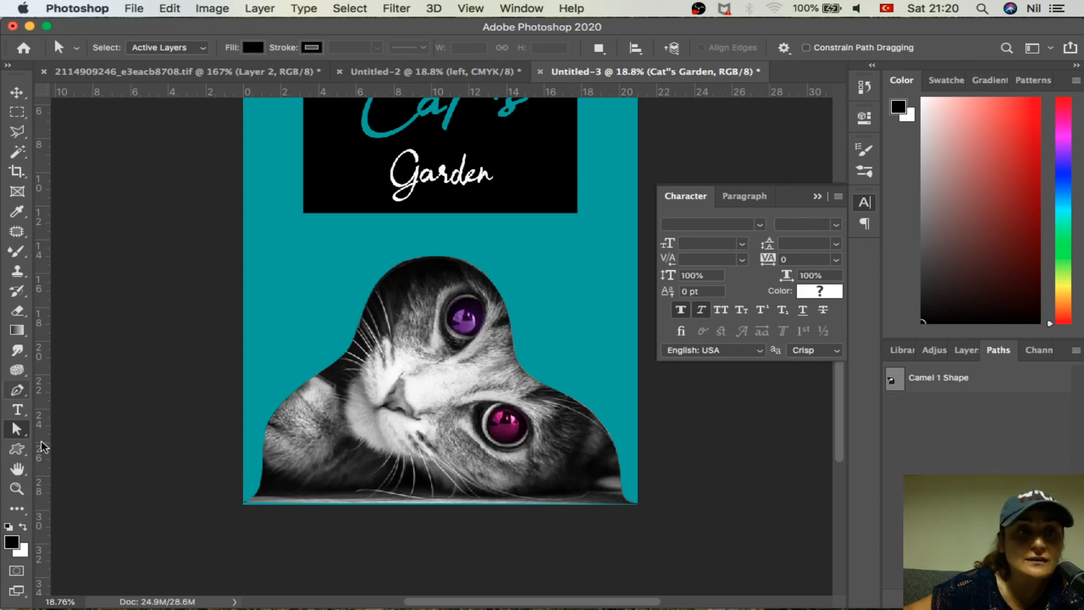
click(17, 391)
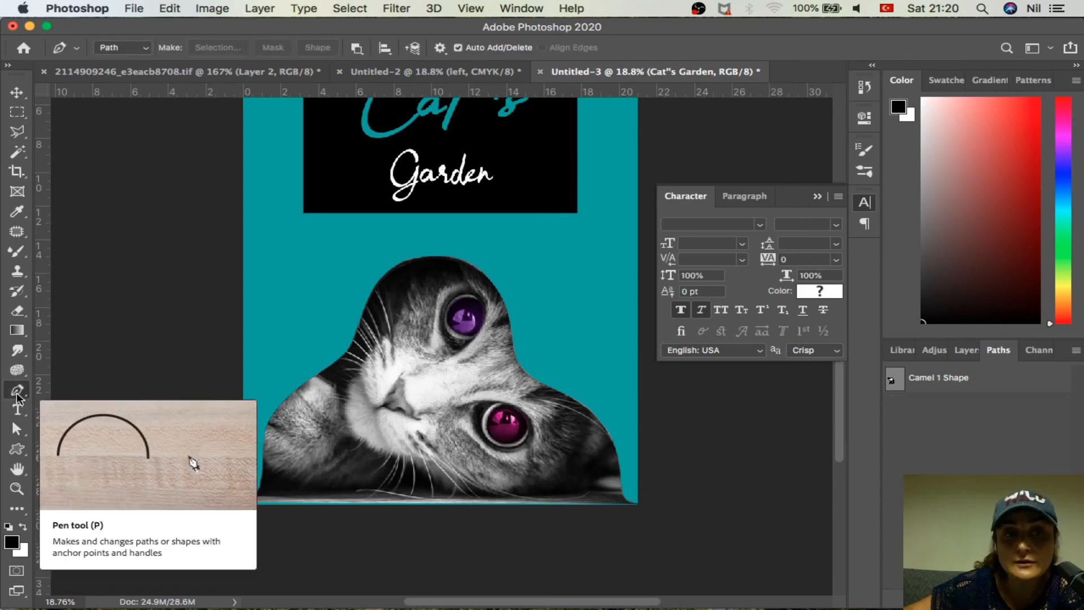